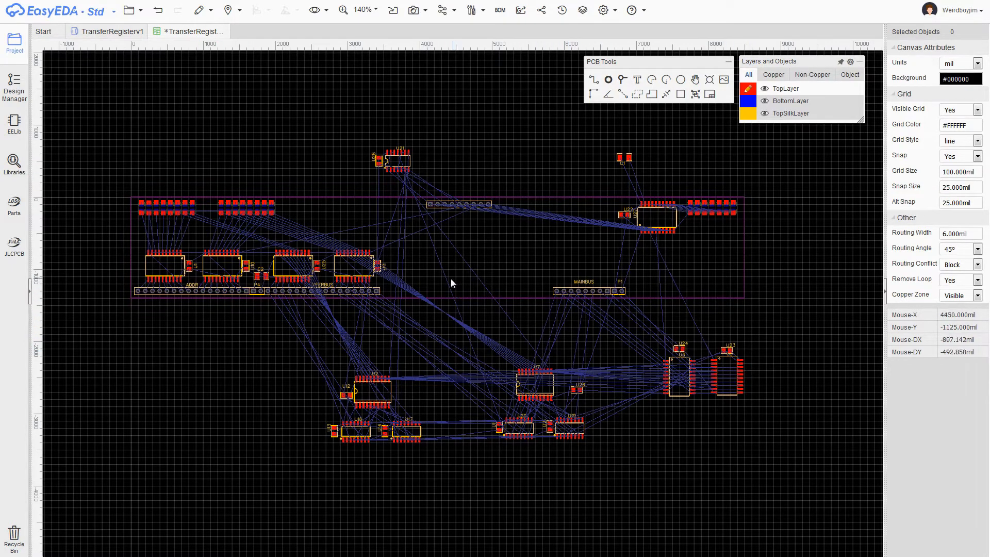
- Examine the connections around the MAINBUS header, the unlabelled header near the board's upper edge and U27
scroll(492, 233, "up", 5)
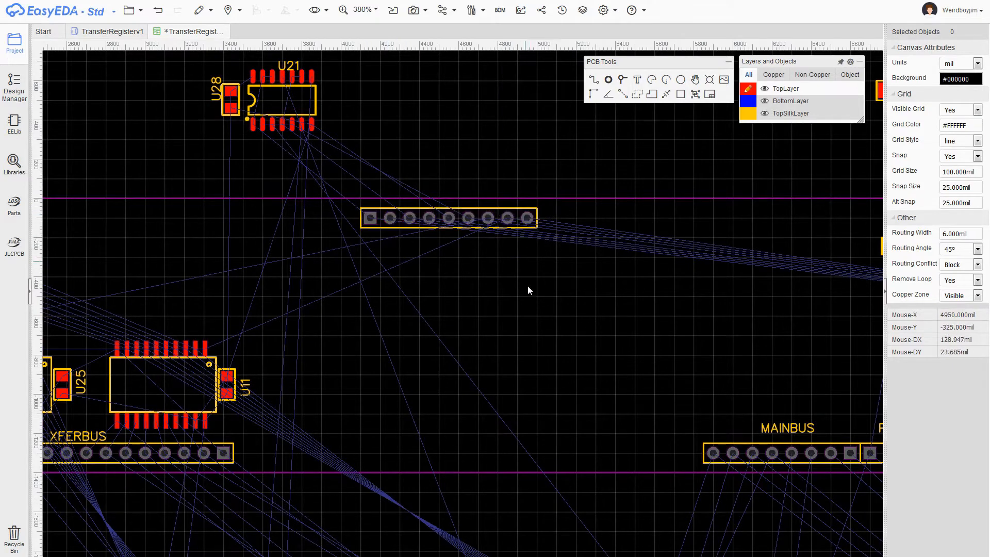
scroll(529, 296, "down", 2)
right_click_drag(650, 317, 372, 225)
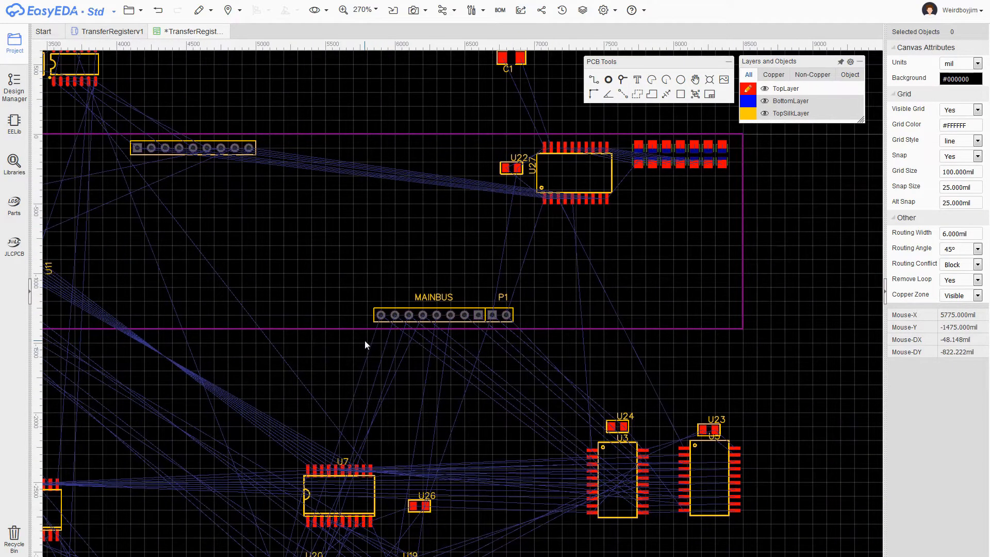
scroll(364, 345, "down", 1)
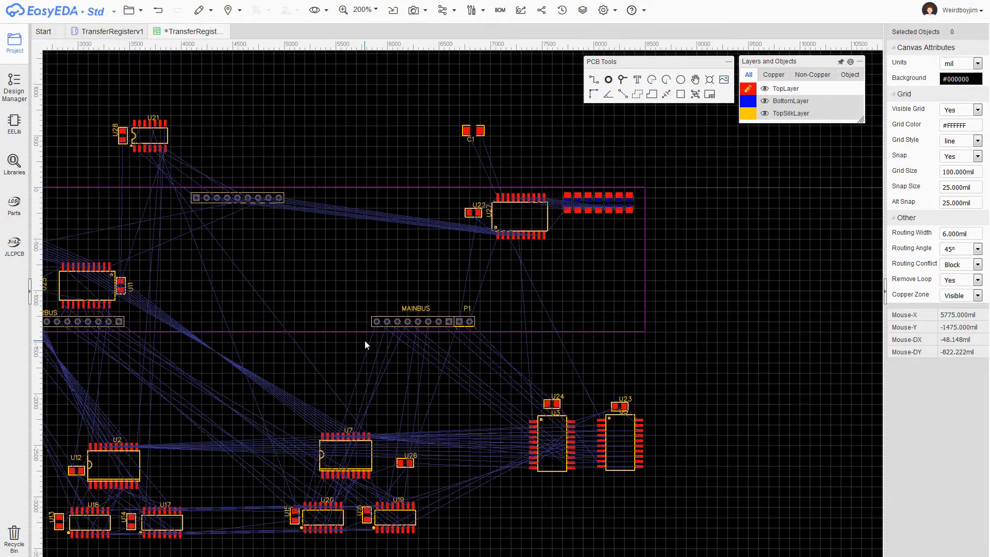
scroll(401, 369, "up", 2)
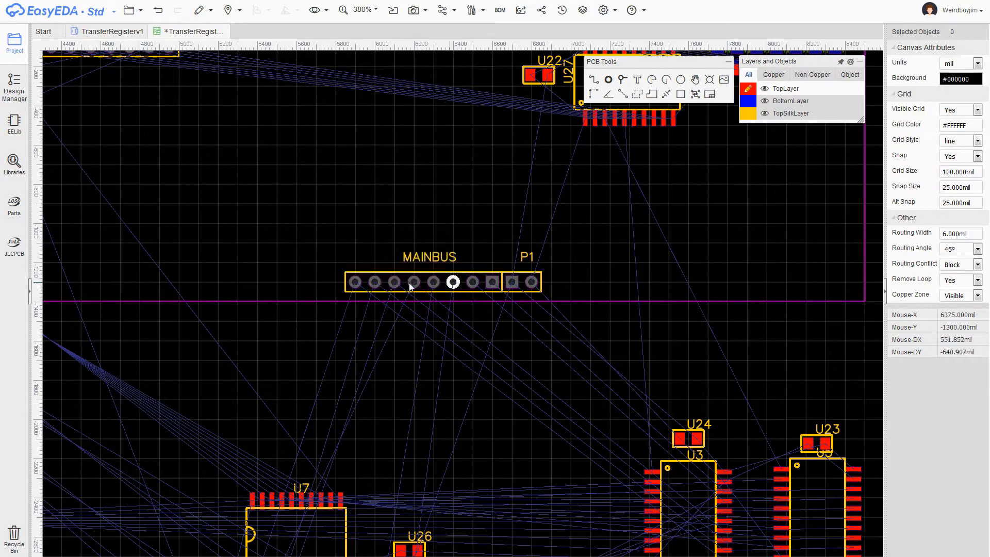
scroll(392, 309, "down", 4)
scroll(385, 314, "up", 1)
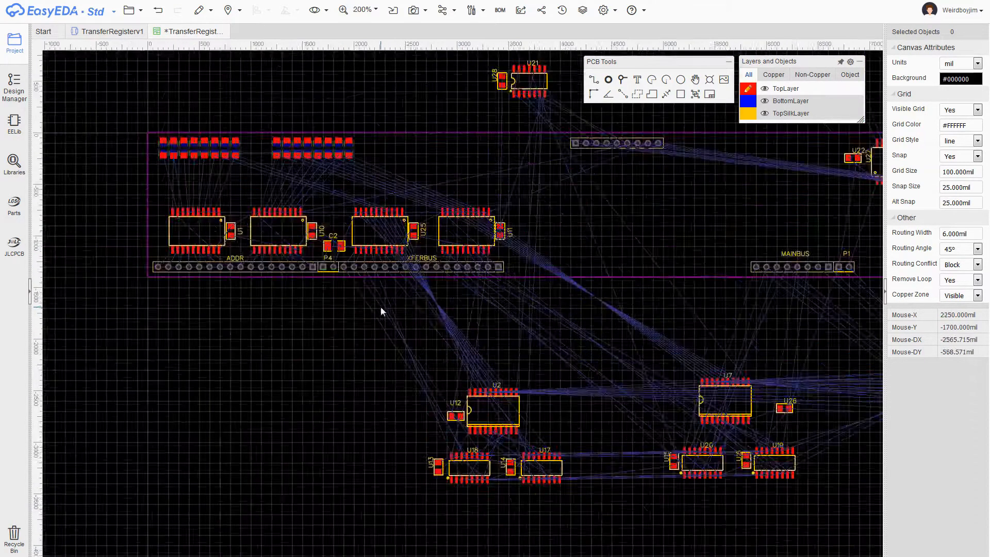
- Examine the connections running from the ADDR and XFERBUS headers and their chips to the parts outside the board
scroll(385, 304, "up", 2)
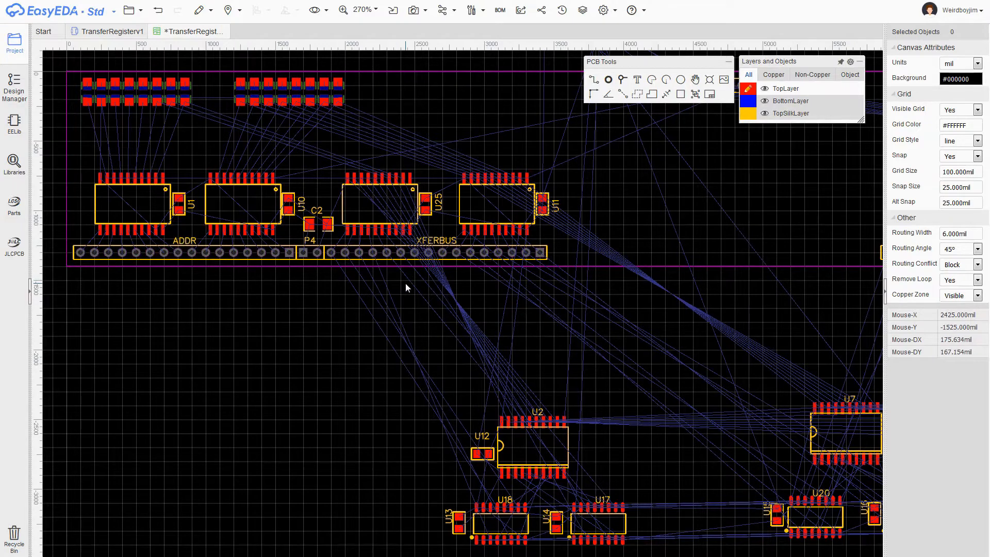
scroll(406, 287, "down", 2)
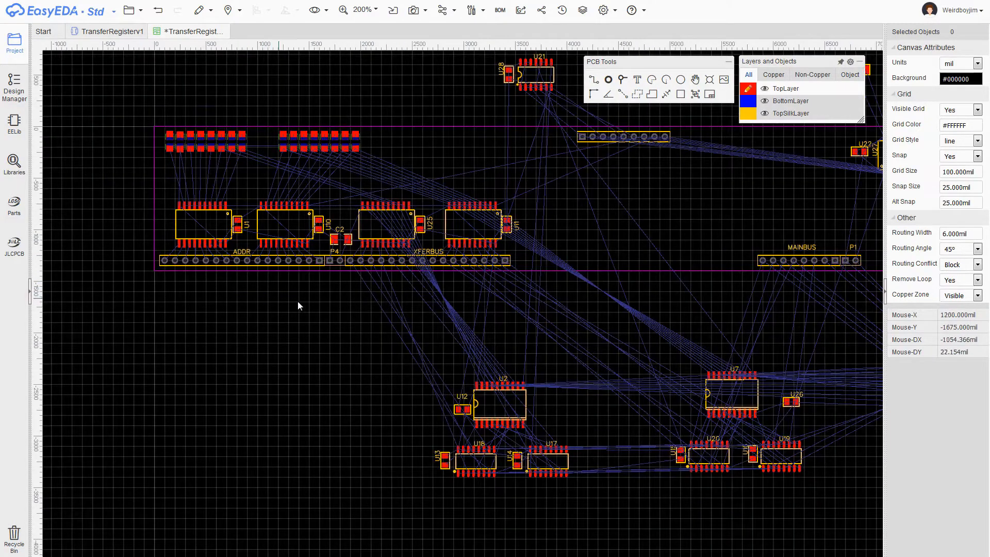
right_click_drag(647, 292, 423, 310)
right_click_drag(296, 308, 369, 307)
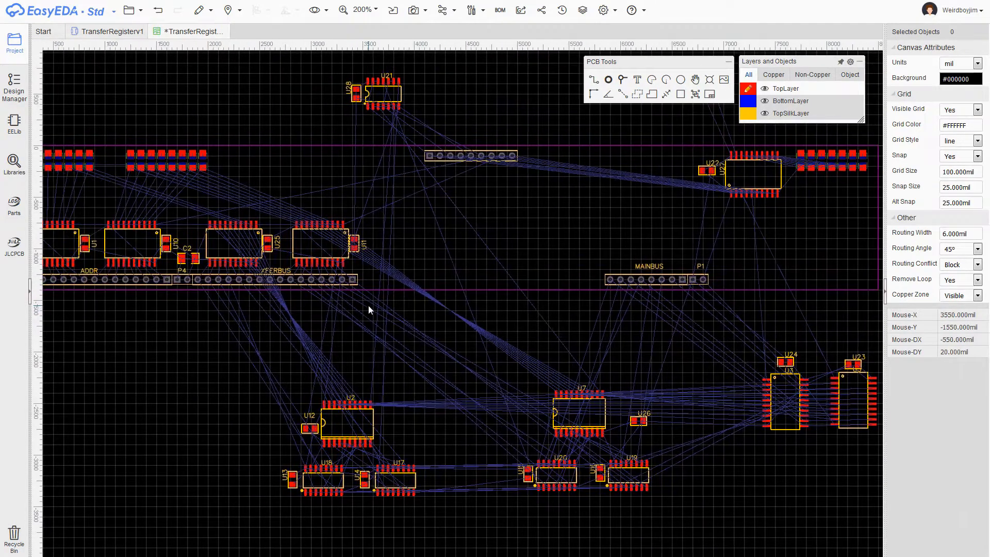
scroll(369, 305, "up", 2)
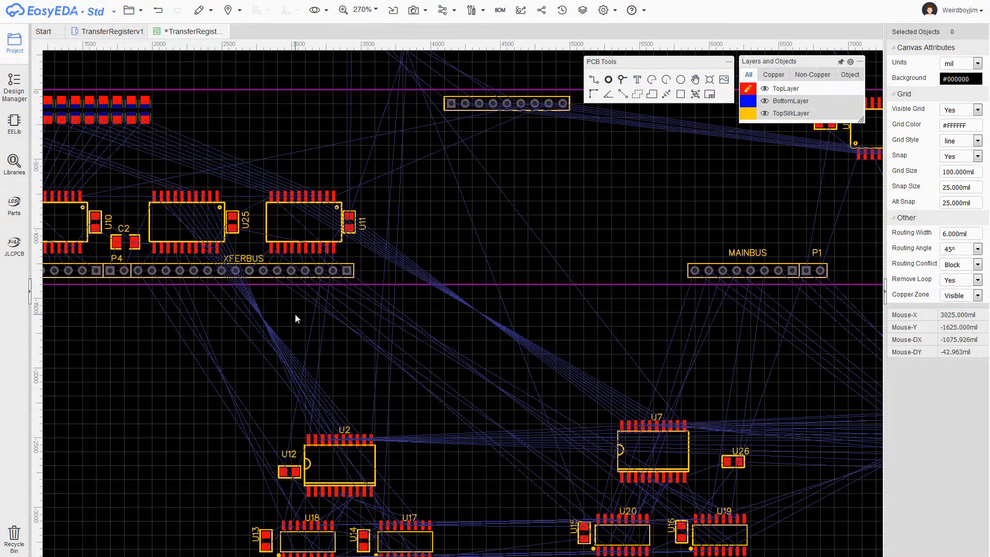
scroll(295, 315, "up", 5)
scroll(295, 317, "down", 5)
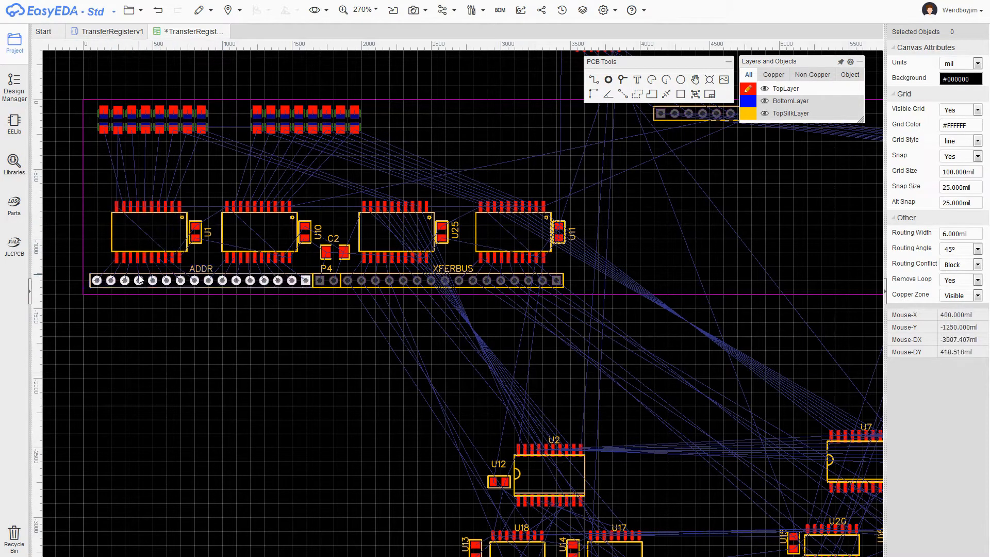
scroll(320, 345, "down", 2)
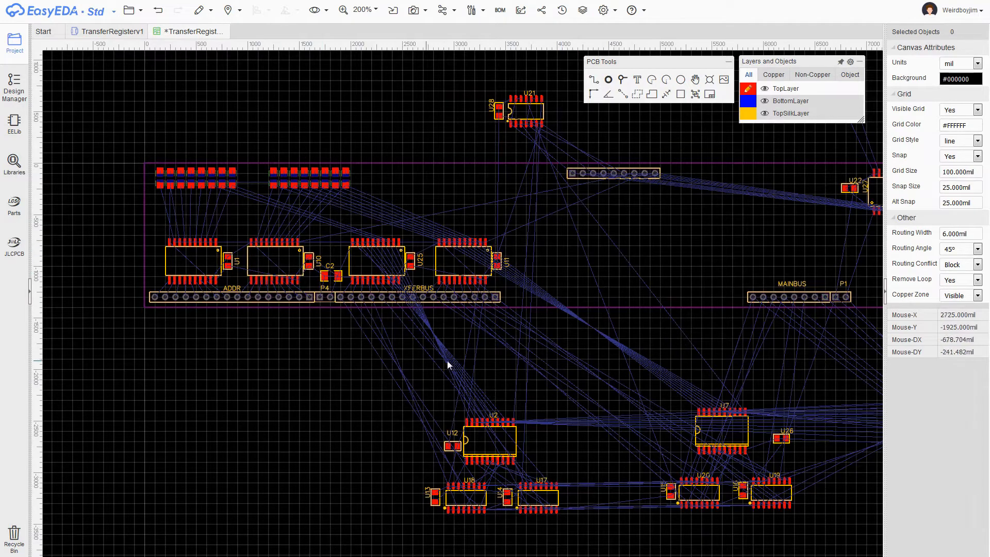
right_click_drag(657, 256, 567, 251)
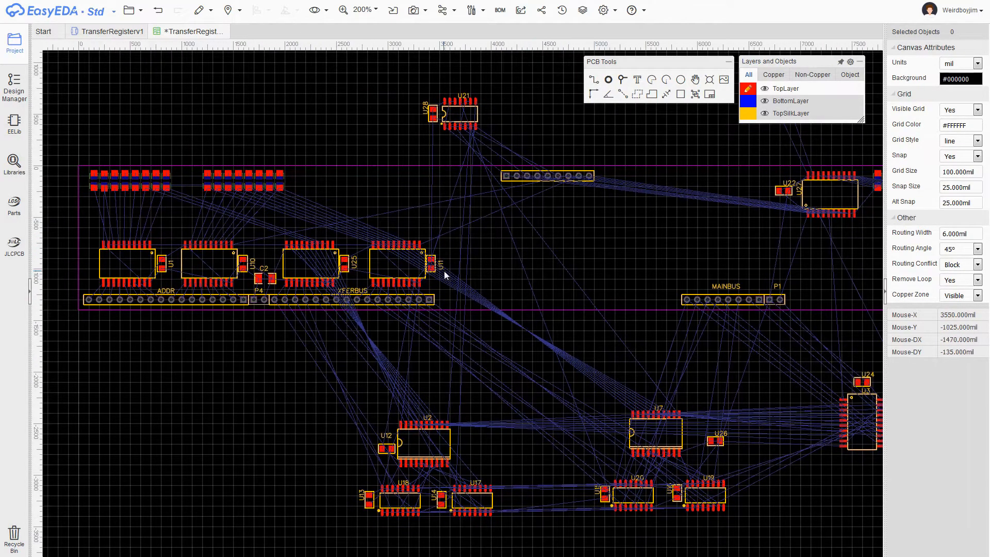
scroll(583, 246, "down", 3)
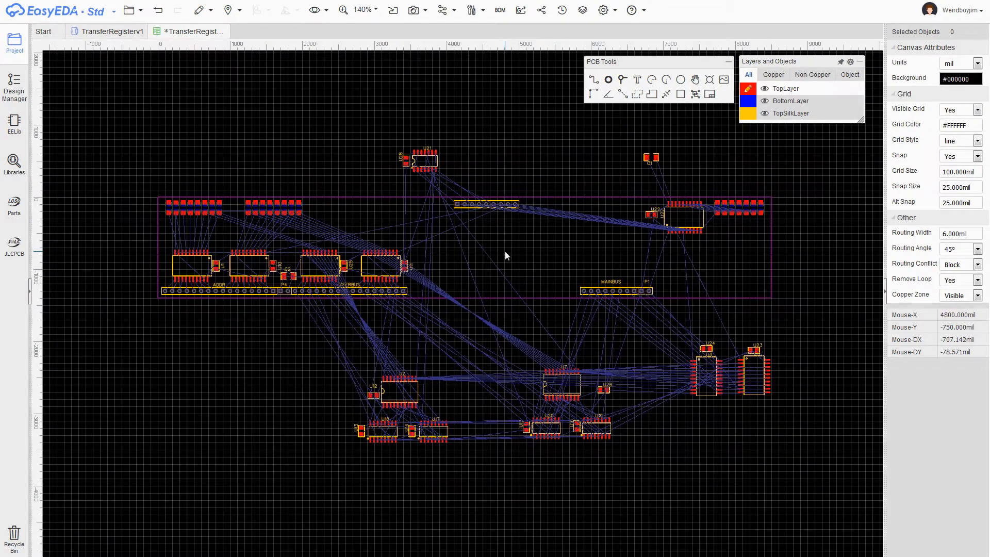
- Single out the U2, U7, U21 and U3/U5 component groups and the pad row beside U27 by selecting each in turn
left_click_drag(342, 360, 468, 472)
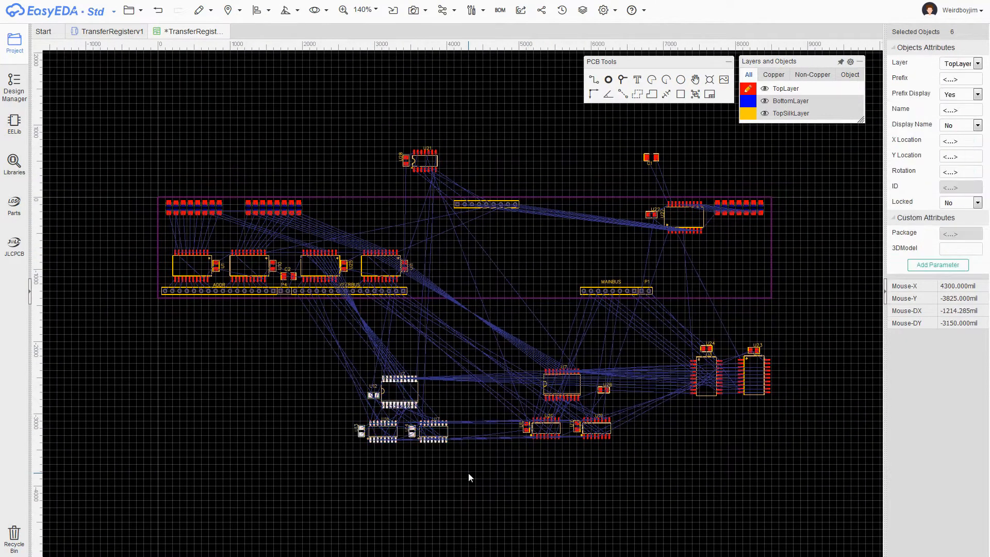
left_click_drag(513, 343, 638, 471)
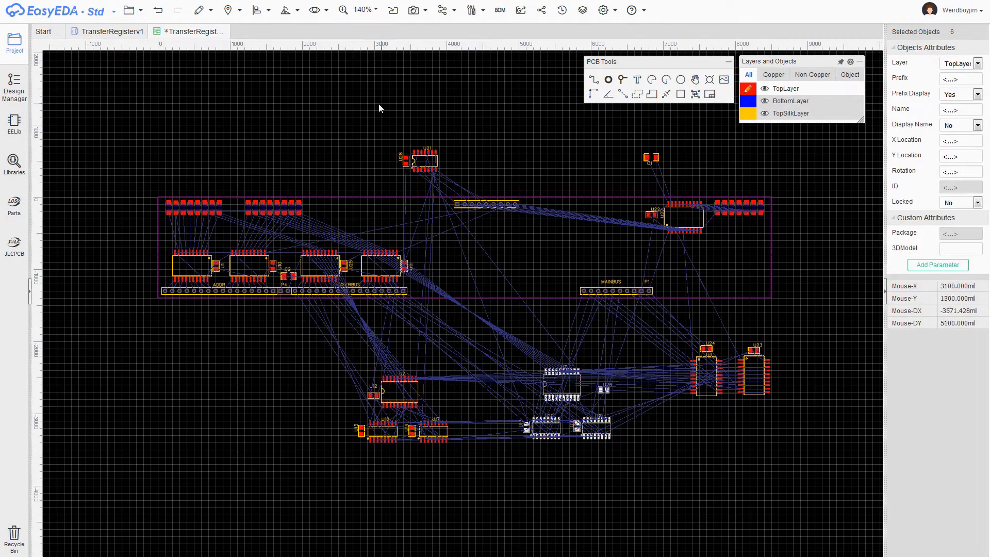
left_click_drag(382, 104, 460, 183)
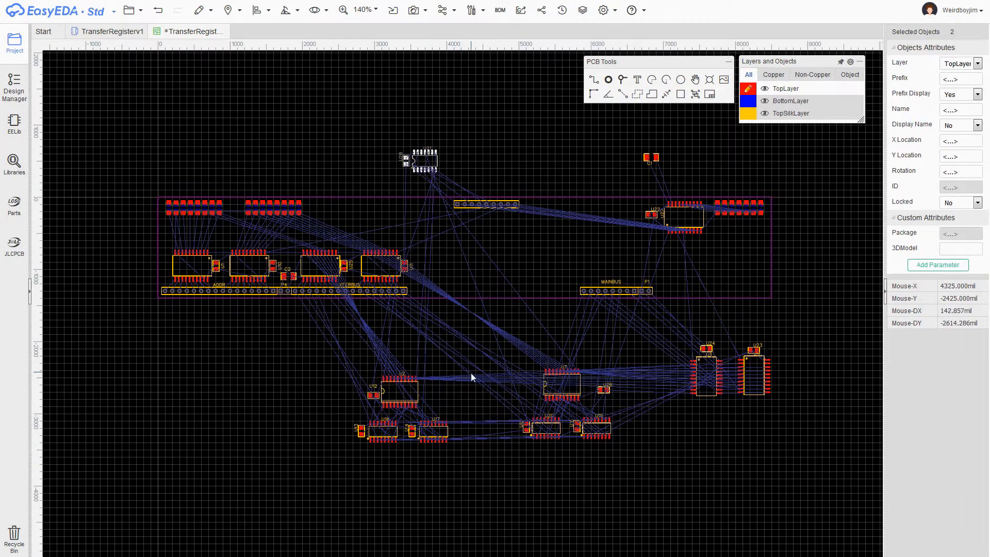
left_click_drag(658, 314, 799, 429)
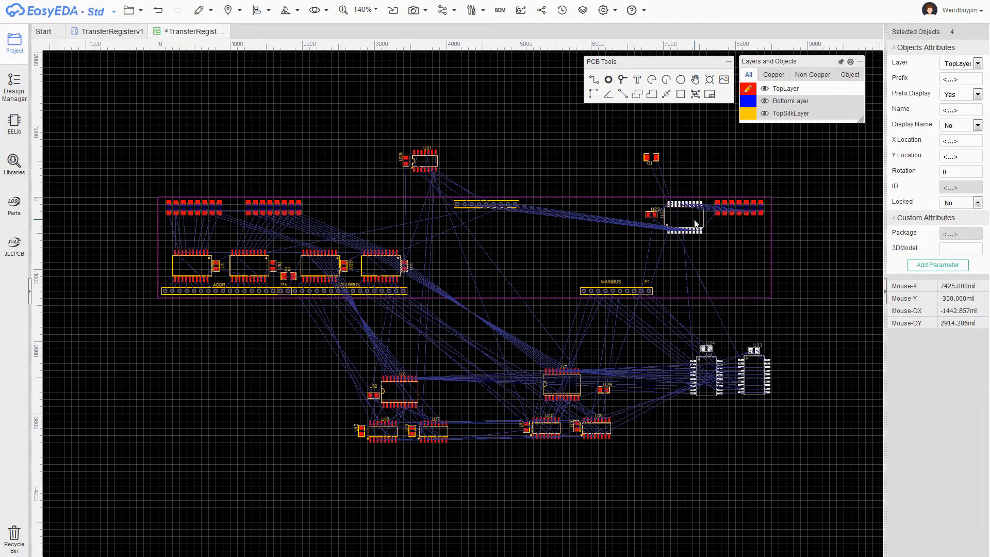
left_click_drag(709, 183, 770, 221)
scroll(764, 250, "up", 2)
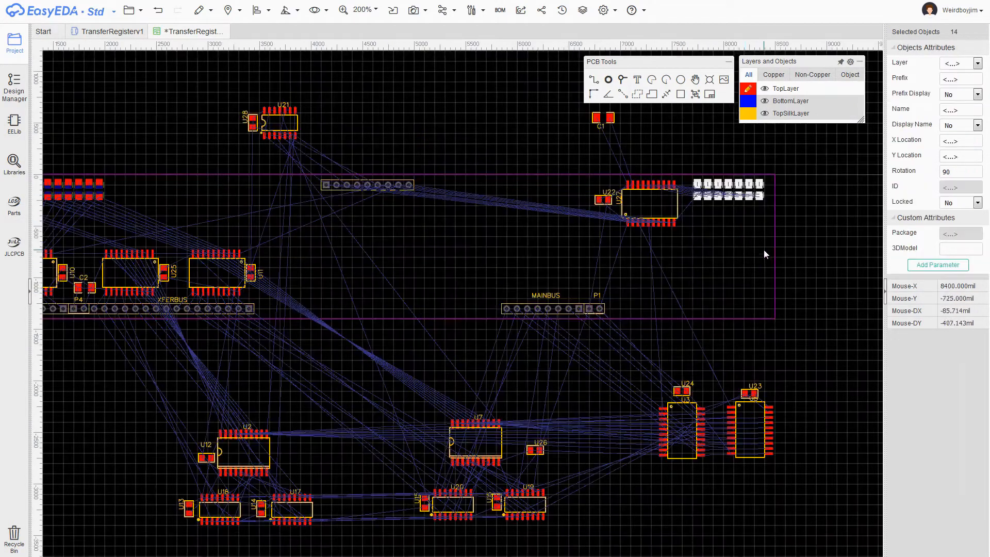
scroll(628, 234, "down", 2)
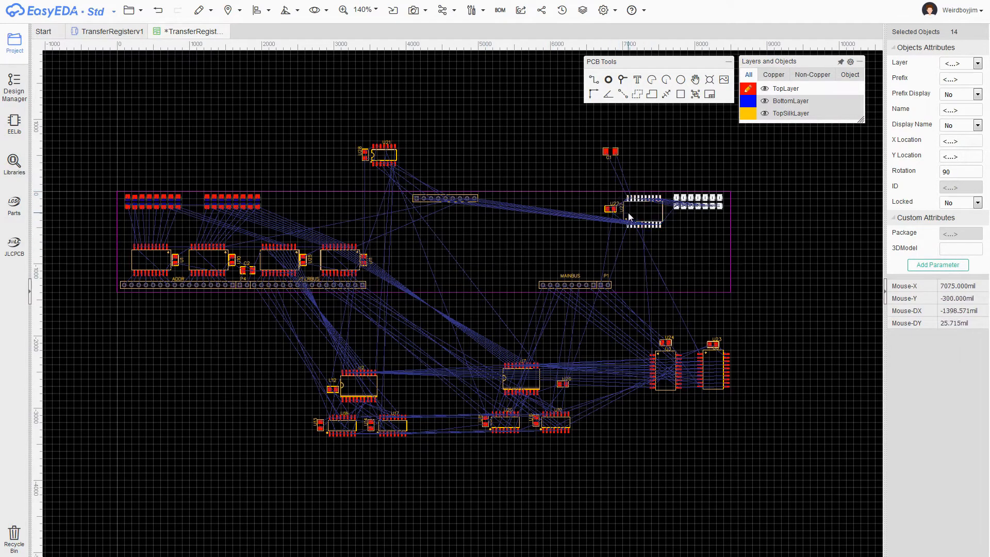
scroll(573, 258, "up", 3)
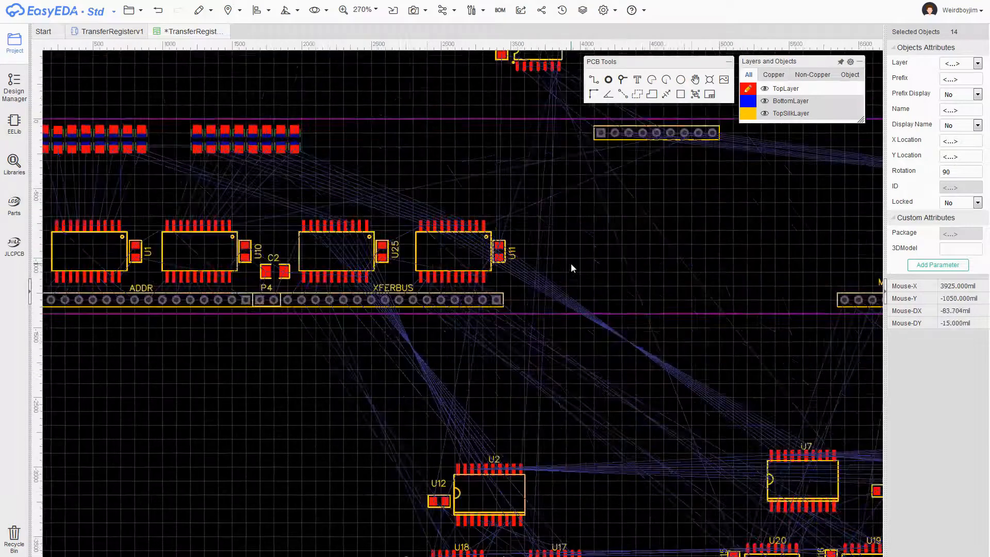
- Set the clearance of the default design rule to 5 mil and apply the settings
left_click(214, 11)
left_click(493, 64)
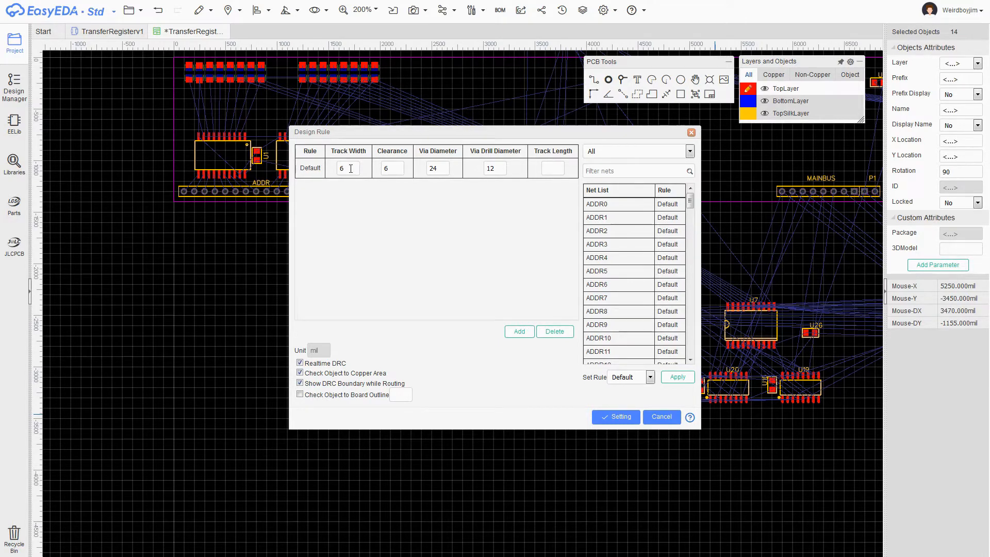
double_click(385, 168)
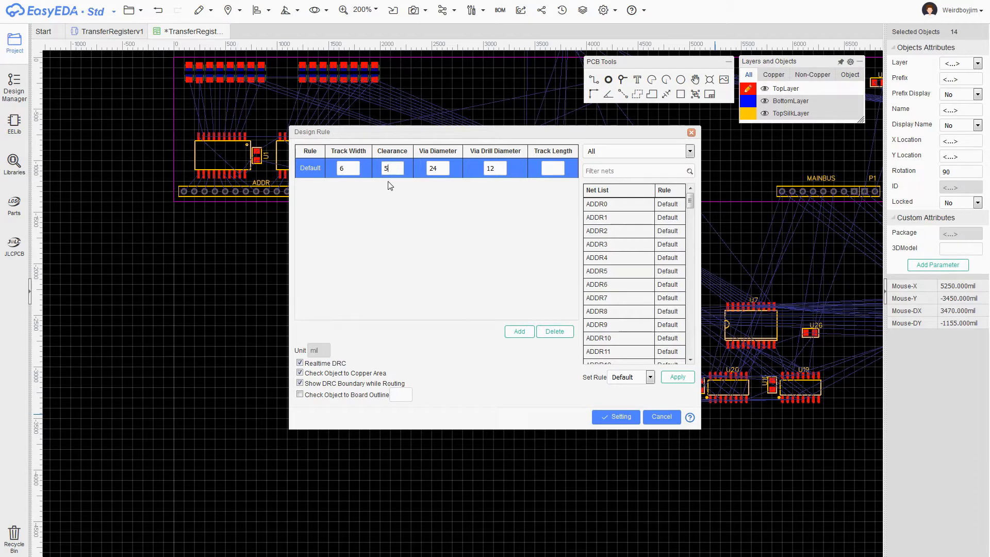
left_click(619, 417)
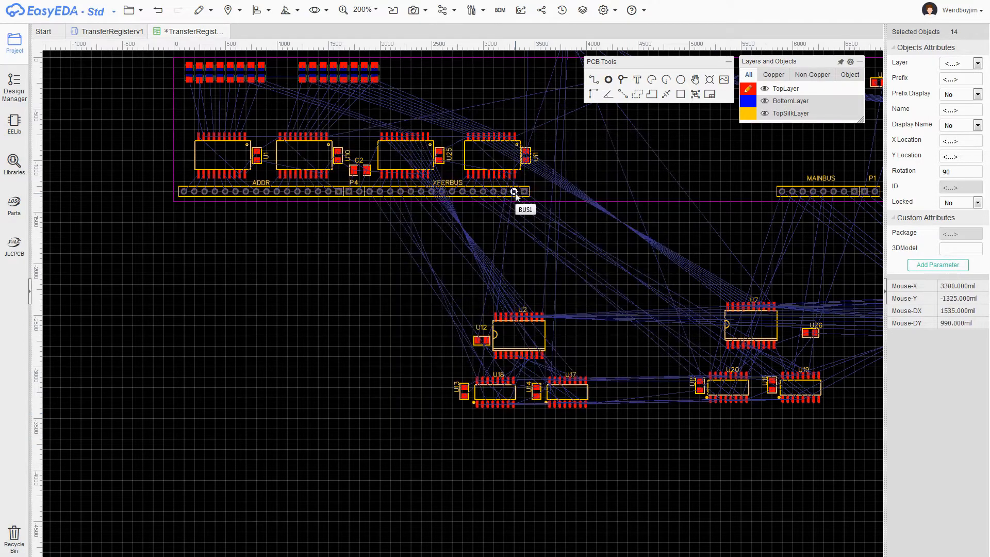
- Set the snap size to 12 mil and draw four parallel horizontal tracks 6 mil wide and 12 mil apart below the board
left_click(594, 80)
scroll(301, 284, "up", 5)
left_click(212, 216)
left_click(448, 215)
left_click(448, 221)
left_click(212, 221)
key("Delete")
left_click(976, 187)
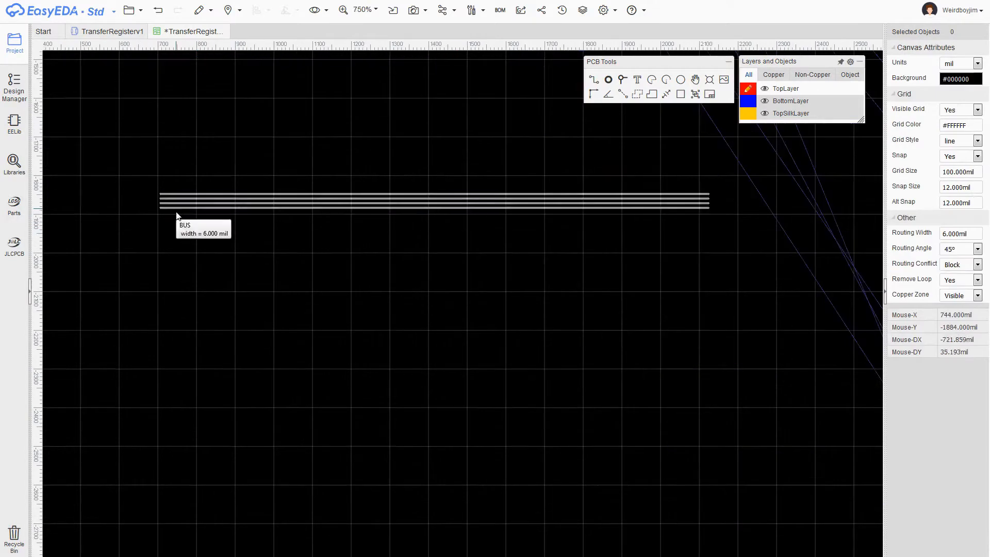
- Paste copies of the tracks to build a sixteen-track bundle and assign consecutive BUS net names to its tracks
key("ctrl+v")
left_click(166, 238)
left_click(773, 199)
left_click(703, 241)
left_click(703, 245)
left_click(703, 249)
left_click(703, 259)
double_click(968, 94)
left_click(703, 264)
scroll(309, 288, "down", 3)
right_click_drag(453, 357, 466, 444)
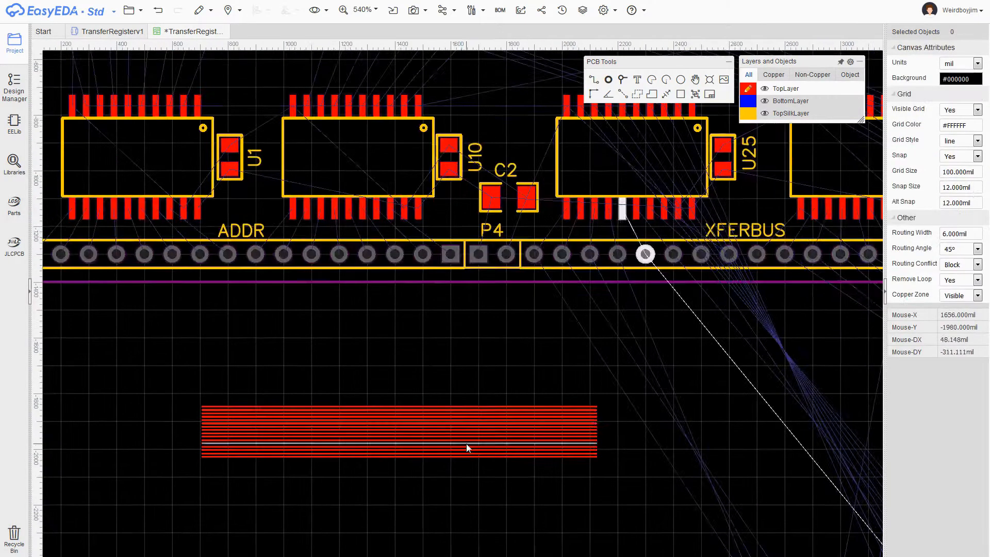
- Reposition the BUS track bundle and paste a copy of it
scroll(150, 333, "down", 3)
left_click_drag(197, 357, 479, 433)
left_click_drag(439, 399, 369, 338)
key("ctrl+c")
key("ctrl+v")
left_click(397, 379)
- Assign the consecutive REG net names to the individual tracks of the copied bundle
scroll(397, 379, "up", 4)
left_click(436, 363)
scroll(605, 228, "down", 2)
scroll(458, 357, "up", 5)
left_click(726, 215)
mouse_move(955, 95)
left_mouse_down()
mouse_move(921, 103)
mouse_move(938, 96)
left_mouse_up()
left_click(726, 231)
left_click(726, 248)
type("REG")
left_click(726, 264)
left_click(726, 281)
left_click(726, 297)
left_click(726, 314)
left_click(726, 331)
left_click(726, 348)
left_click(726, 365)
left_click(712, 381)
left_click(712, 398)
left_click(711, 414)
left_click(712, 432)
left_click(712, 448)
left_click(774, 242)
- Paste a third bundle of eight tracks for the MAINBUS signals
scroll(772, 269, "down", 4)
right_click_drag(772, 269, 303, 269)
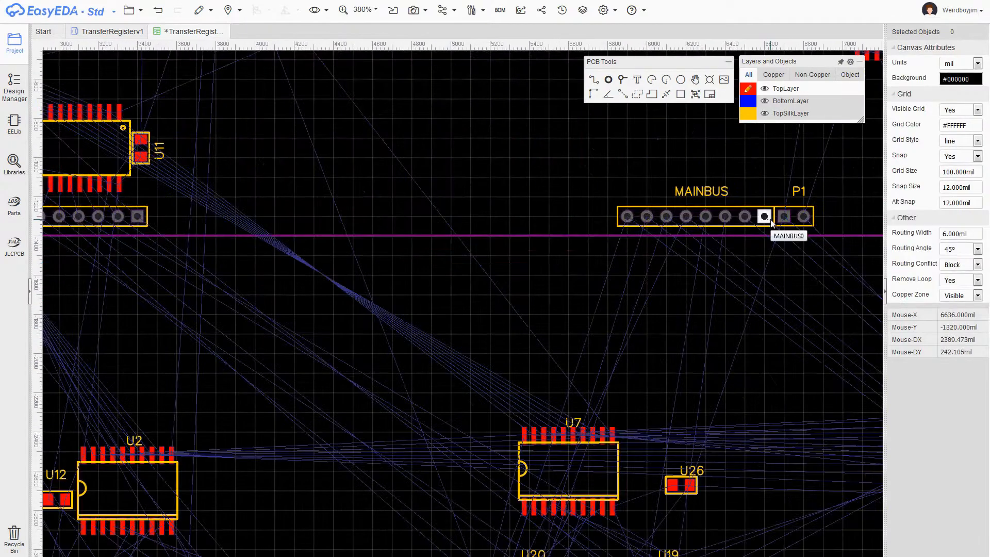
key("ctrl+v")
left_click(667, 314)
- Assign the consecutive MAINBUS net names, including MAINBUS2 and MAINBUS3, to the eight tracks of the third bundle
left_click(944, 94)
type("MAIN")
left_click(670, 321)
left_click(943, 94)
type("MAIN")
left_click(673, 328)
left_click(669, 313)
left_click_drag(969, 95, 958, 97)
type("BUS")
left_click(671, 322)
left_click(671, 327)
type("MAINBUS2")
left_click(672, 333)
type("MAINBUS3")
left_click(673, 340)
left_click(673, 346)
left_click(673, 352)
left_click(672, 359)
- Move the three track bundles inside the board outline, beside U11 and below the unlabelled upper header
scroll(745, 228, "down", 3)
right_click_drag(745, 227, 450, 380)
left_click_drag(457, 478, 833, 166)
scroll(475, 332, "down", 1)
left_click(581, 151)
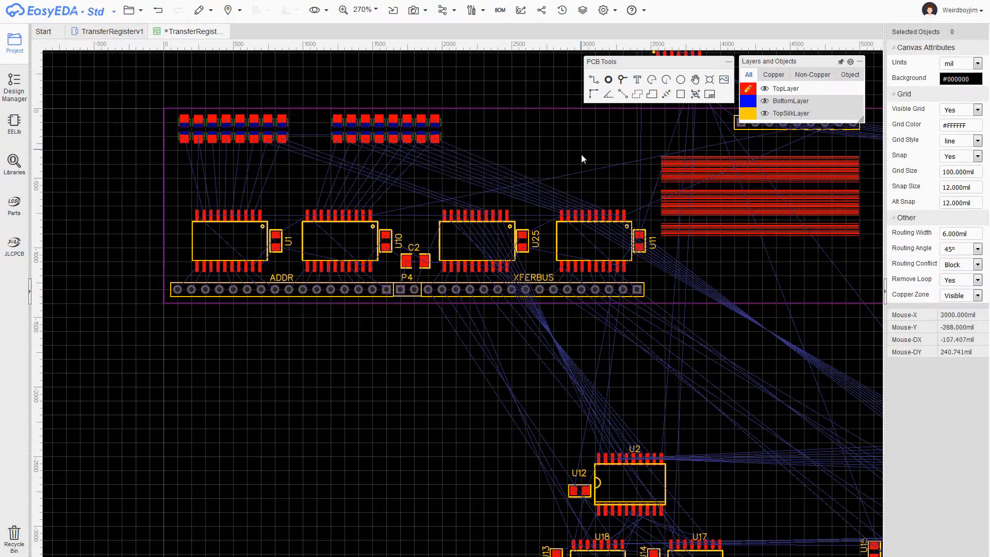
- Move the middle REG track bundle into the free area above U25 and its neighbouring chip by U11
scroll(604, 186, "up", 6)
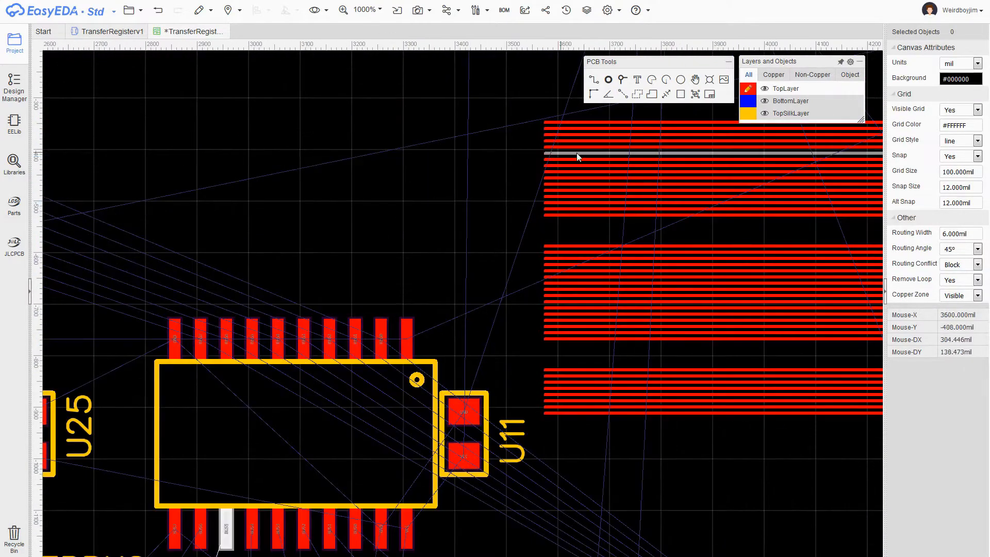
scroll(567, 167, "up", 1)
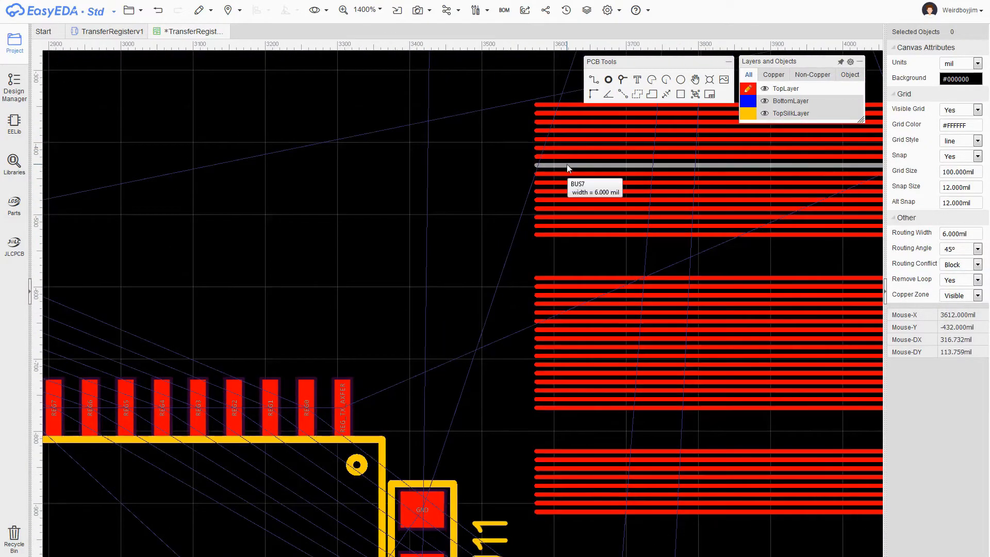
scroll(563, 163, "down", 2)
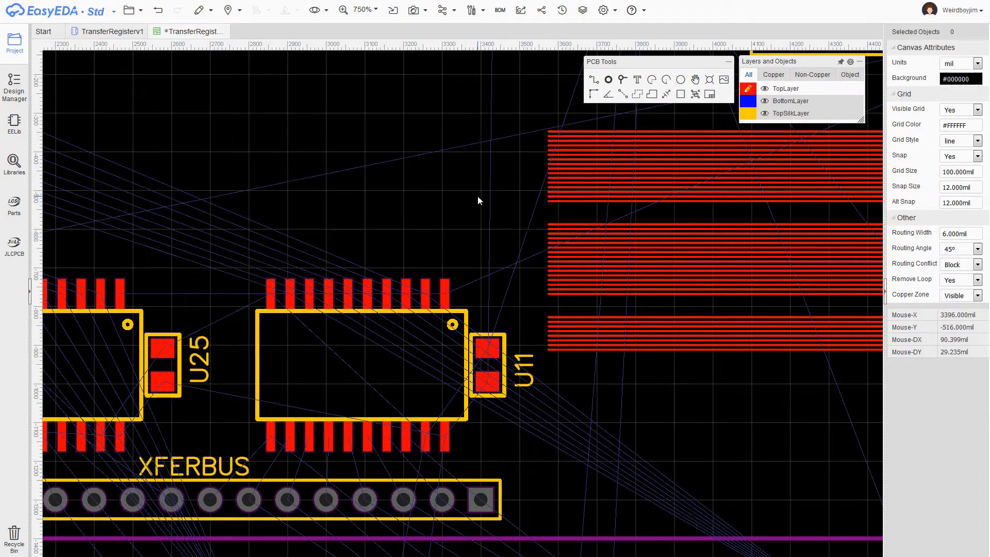
scroll(485, 201, "down", 2)
right_click_drag(569, 276, 239, 258)
scroll(391, 249, "down", 1)
right_click_drag(102, 186, 440, 173)
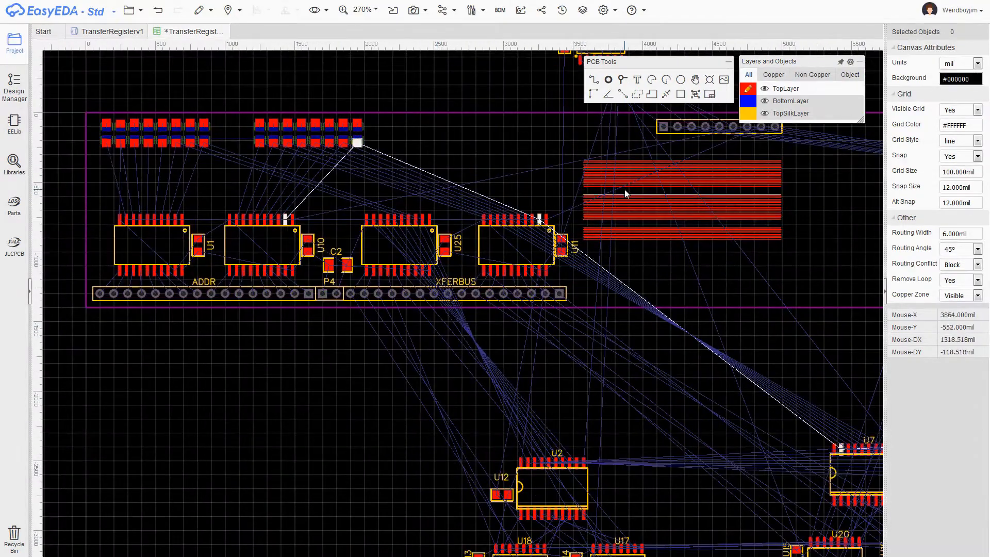
left_click_drag(574, 190, 785, 223)
left_click_drag(666, 208, 442, 167)
left_click(440, 133)
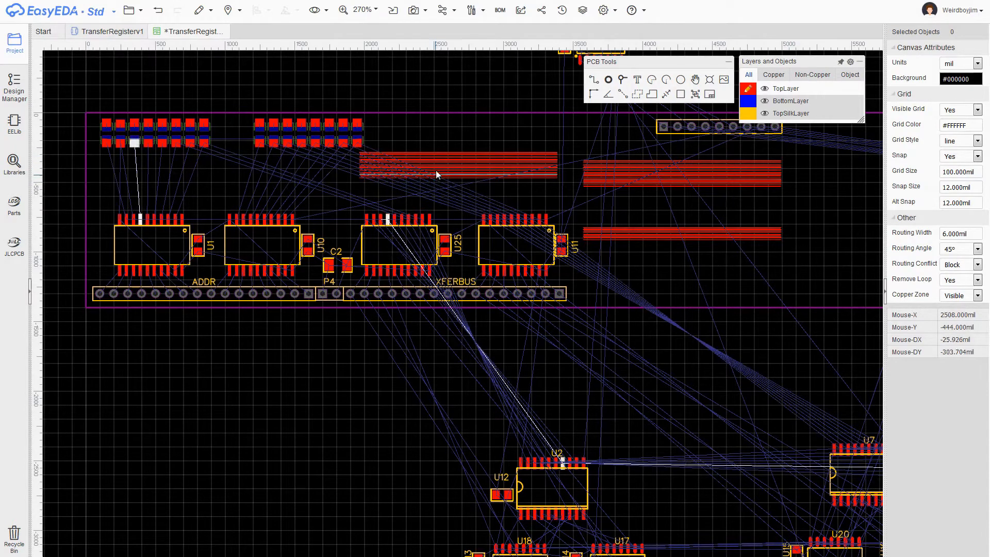
- Move U3, U5, U23 and U24 together to just below the board, between the XFERBUS and MAINBUS headers
scroll(686, 212, "down", 3)
right_click_drag(693, 215, 547, 227)
left_click_drag(744, 308, 856, 387)
left_click_drag(782, 369, 539, 325)
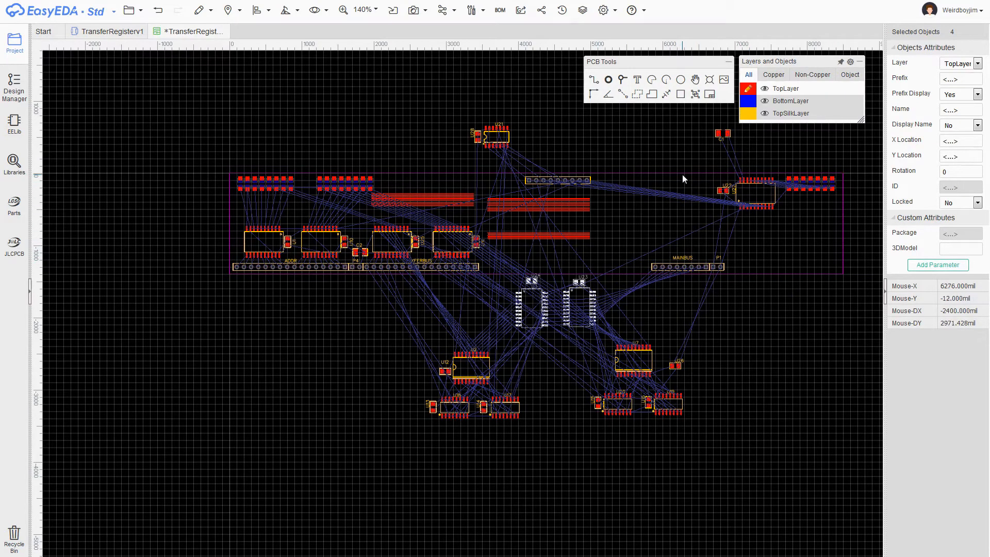
- Move the eight-track MAINBUS bundle to the board's lower edge, between the XFERBUS and MAINBUS headers
scroll(614, 245, "up", 3)
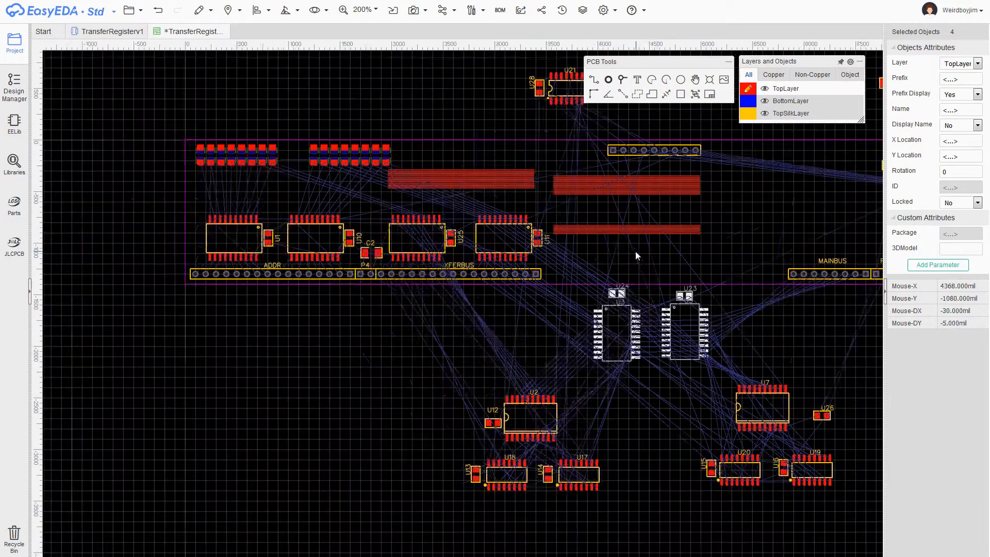
right_click_drag(582, 349, 239, 364)
left_click_drag(276, 237, 495, 202)
left_click_drag(421, 215, 416, 275)
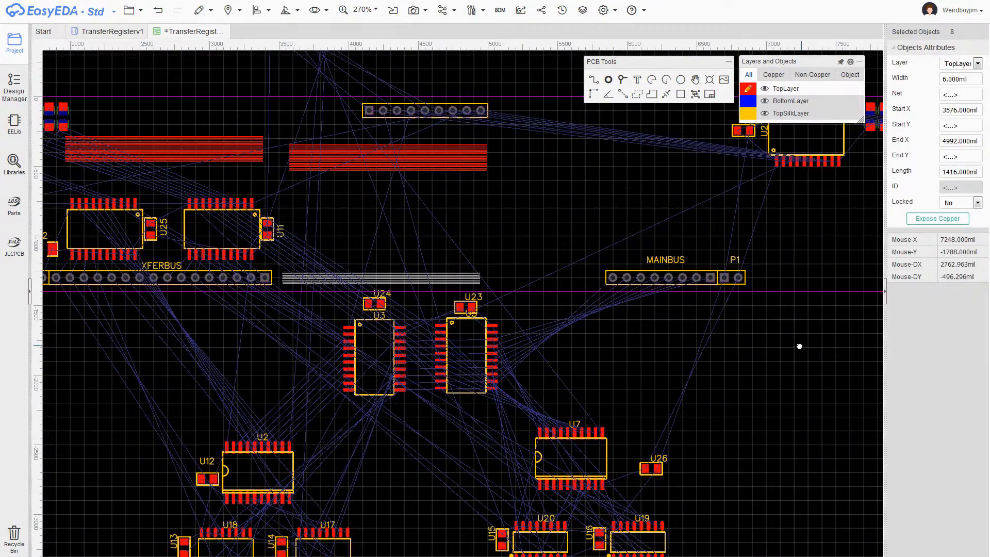
- Select the four chips above the ADDR and XFERBUS headers with U1, U10, U25 and U11, excluding C2, and review the alignment options
scroll(742, 328, "up", 1)
left_click(299, 198)
left_click(210, 239)
scroll(394, 254, "down", 3)
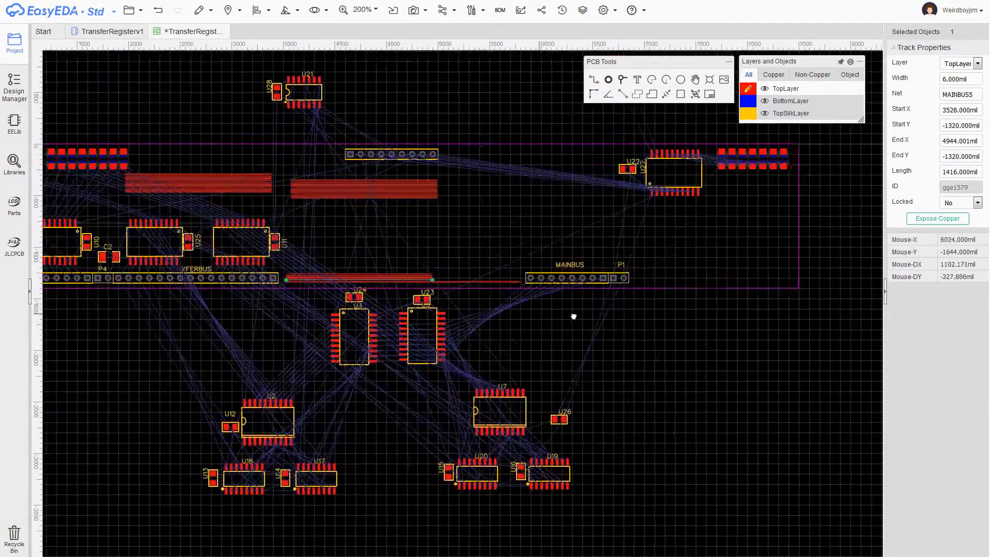
left_click_drag(110, 198, 462, 260)
left_click(296, 249, "ctrl")
left_click(110, 197)
left_click_drag(110, 197, 462, 260)
left_click(295, 250, "ctrl")
mouse_move(269, 15)
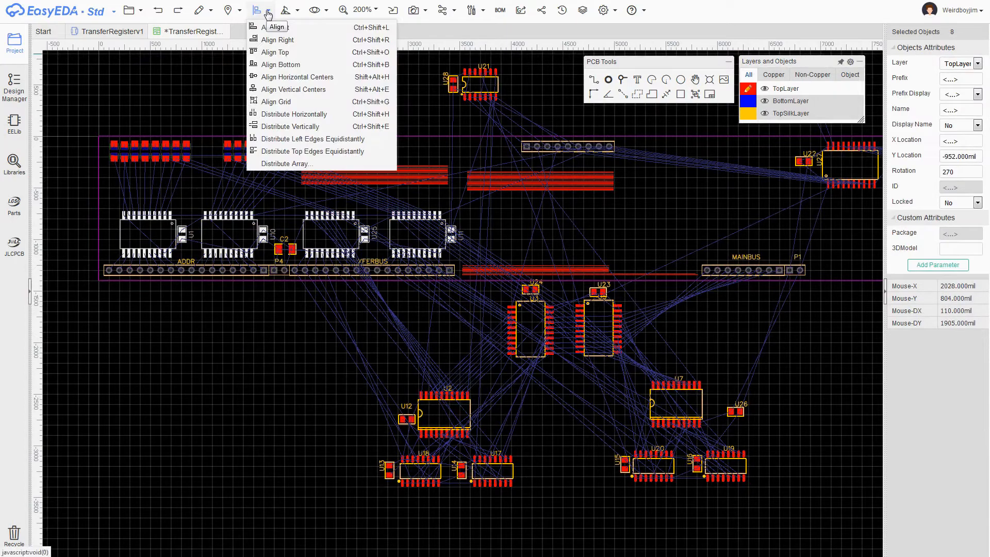
left_click(272, 198)
- Shift U1, U10 and their neighbouring chips towards the board's left edge, and move C2 closer to P4
scroll(318, 222, "up", 4)
left_click_drag(224, 198, 212, 196)
left_click_drag(280, 179, 435, 278)
left_click_drag(401, 210, 369, 209)
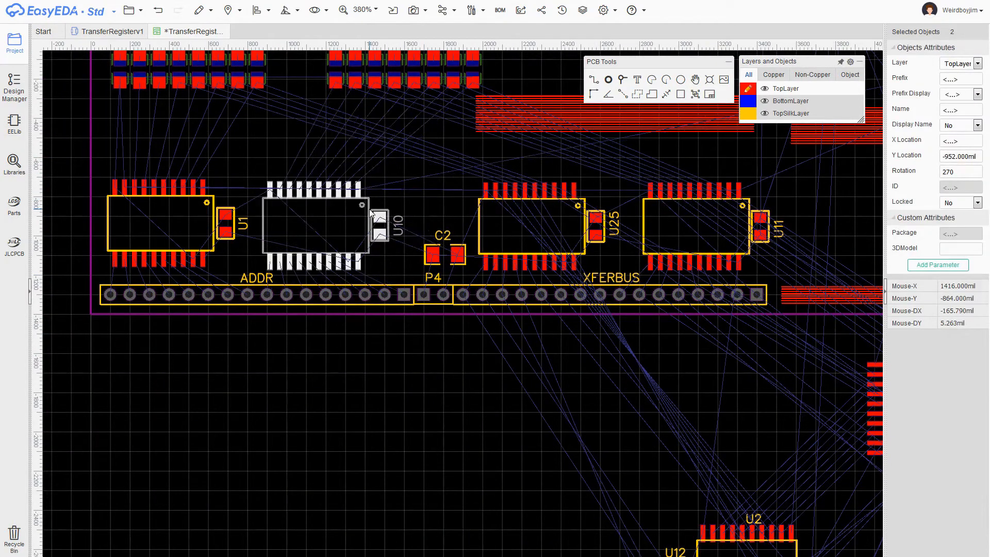
left_click(408, 205)
left_click_drag(458, 251, 430, 259)
- Shift U25, U11 and their neighbouring chips slightly left, keeping them above the XFERBUS header
left_click(449, 206)
right_click_drag(457, 165, 339, 164)
left_click_drag(339, 164, 508, 272)
left_click_drag(466, 249, 442, 248)
right_click_drag(443, 248, 614, 262)
left_click(419, 263)
right_click_drag(567, 227, 326, 216)
left_click_drag(433, 171, 601, 281)
left_click_drag(555, 248, 527, 247)
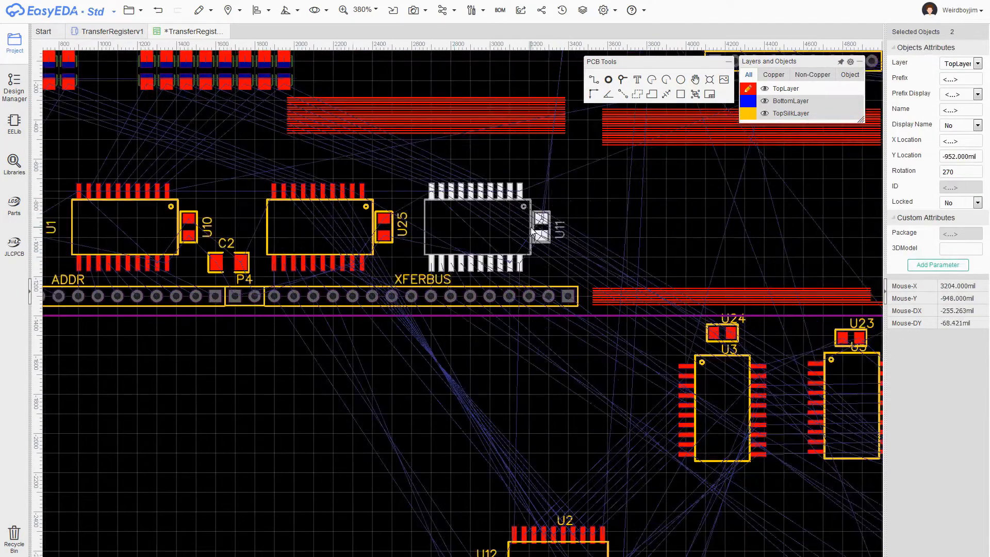
- Route the ADDR8 and ADDR9 tracks from the chip beside U1 to their ADDR header pins and adjust the ADDR9 segment
left_click(175, 370)
right_click_drag(175, 370, 478, 342)
scroll(309, 309, "up", 2)
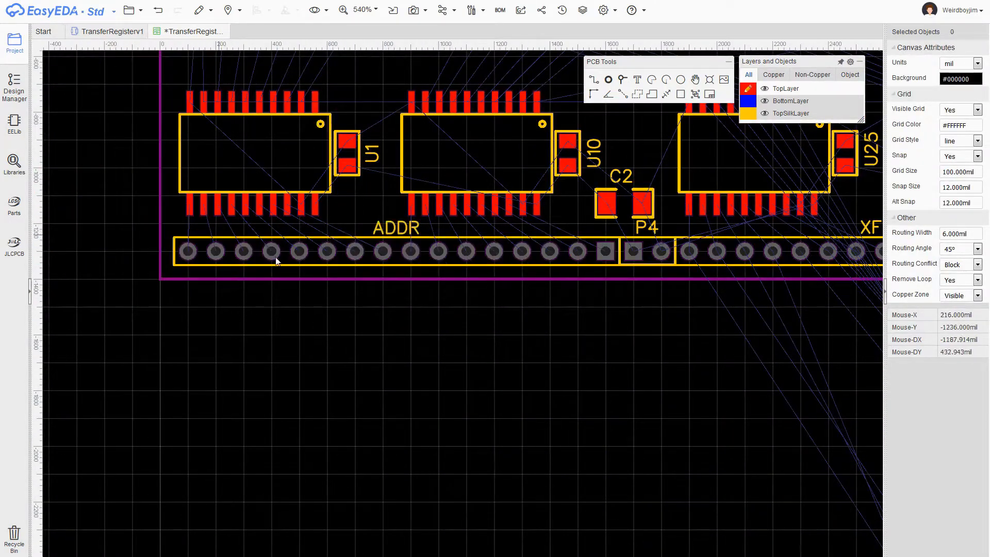
scroll(391, 332, "up", 3)
right_click_drag(349, 290, 434, 443)
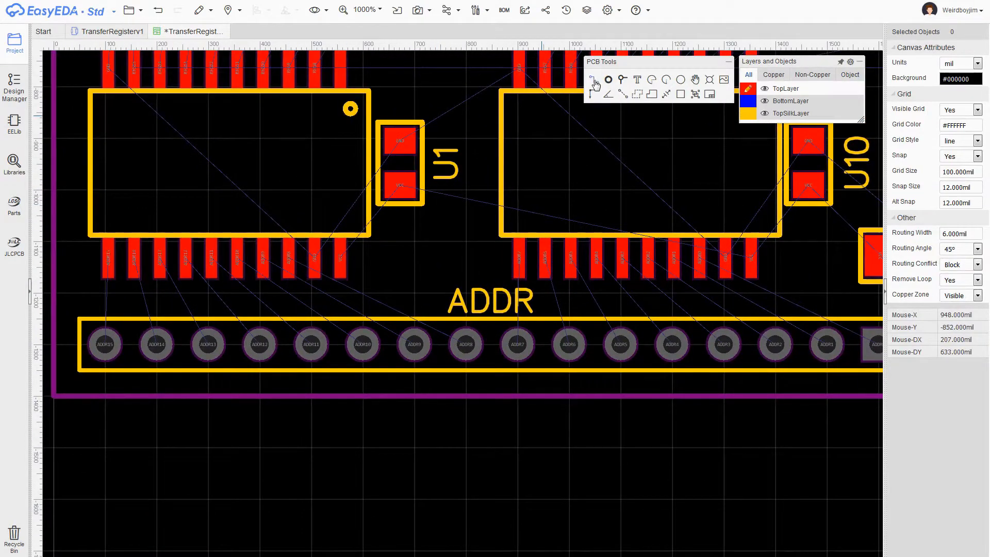
scroll(437, 243, "down", 4)
scroll(419, 285, "up", 4)
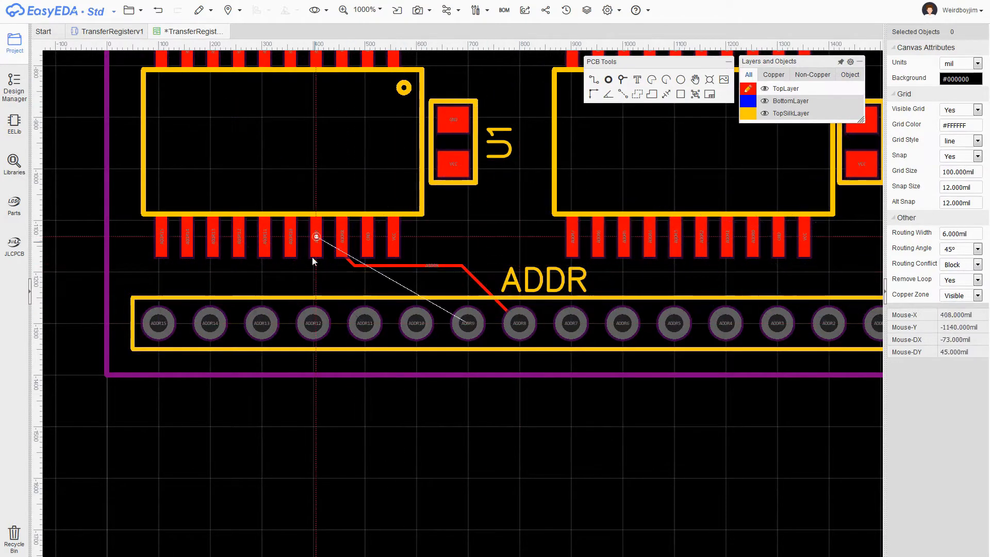
left_click(421, 273)
left_click(468, 323)
right_click(468, 323)
scroll(432, 280, "up", 3)
left_click(407, 265)
left_click_drag(407, 265, 393, 257)
scroll(457, 271, "down", 3)
- Route the ADDR10 track from the chip beside U1 to its header pin, parallel below the ADDR9 track
key("w")
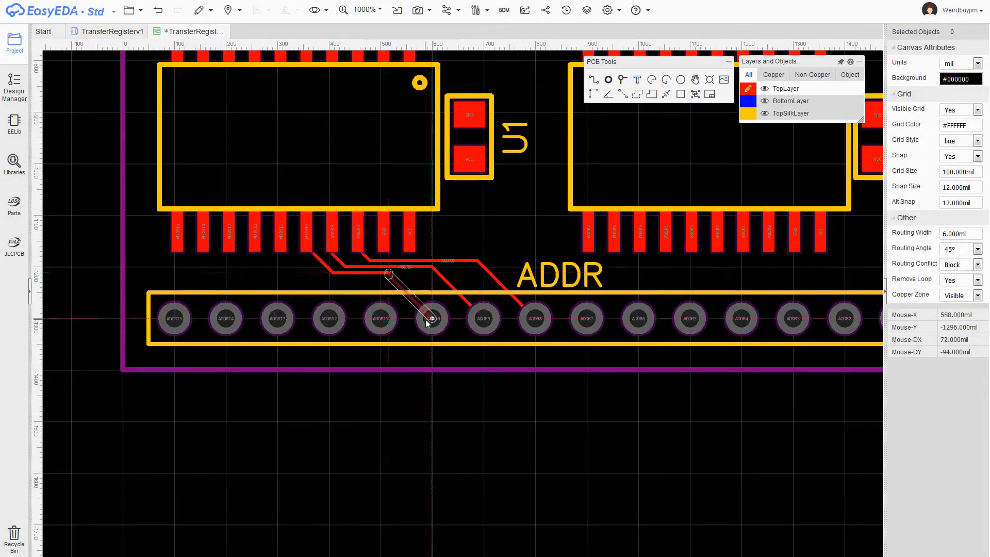
left_click(389, 273)
left_click(433, 319)
right_click(433, 319)
scroll(385, 297, "up", 3)
left_click(394, 232)
scroll(462, 235, "down", 3)
- Route the ADDR11 track from the chip beside U1 to its header pin and nudge its segment into even spacing
left_click(594, 80)
left_click(429, 279)
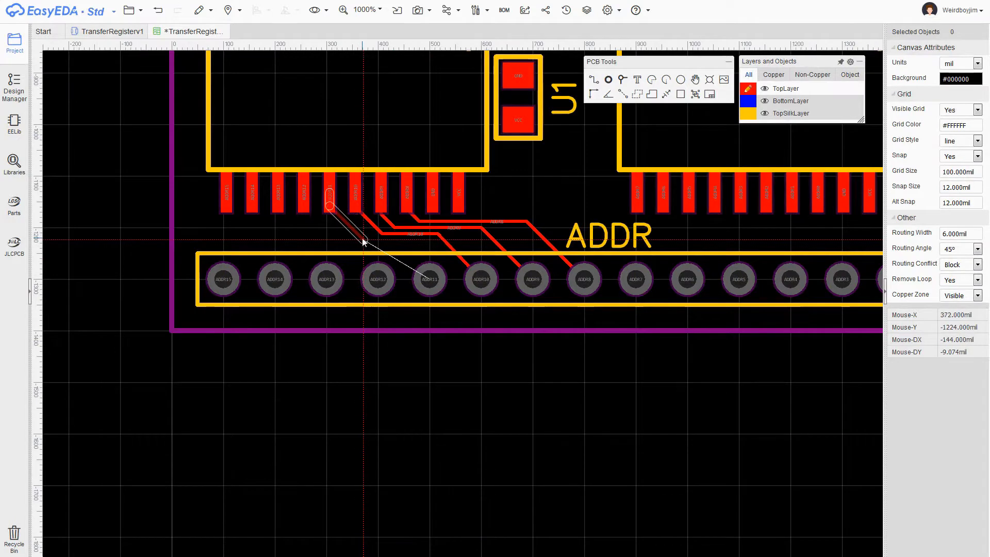
left_click(363, 239)
left_click(429, 279)
right_click(430, 279)
scroll(391, 252, "up", 3)
left_click_drag(398, 233, 392, 223)
scroll(429, 223, "down", 2)
- Route the ADDR12 to ADDR15 tracks from the chip beside U1 to their ADDR header pins
key("w")
left_click(287, 155)
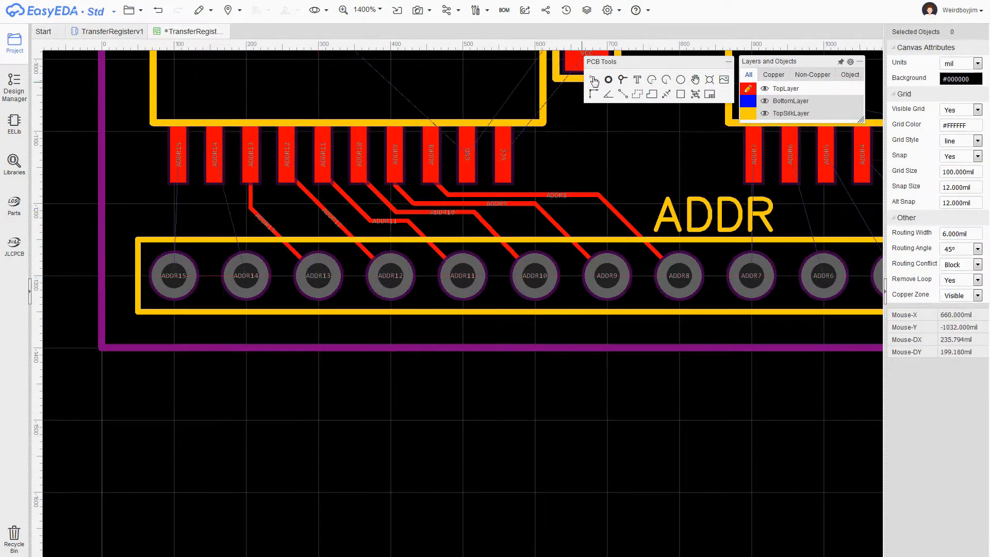
left_click(594, 80)
left_click(215, 154)
left_click(246, 276)
left_click(178, 154)
left_click(174, 276)
right_click(173, 276)
- Route the ADDR0 and ADDR1 tracks from the chip beside U10 to the ADDR header and adjust the ADDR1 segment
scroll(372, 390, "down", 5)
right_click_drag(655, 422, 465, 349)
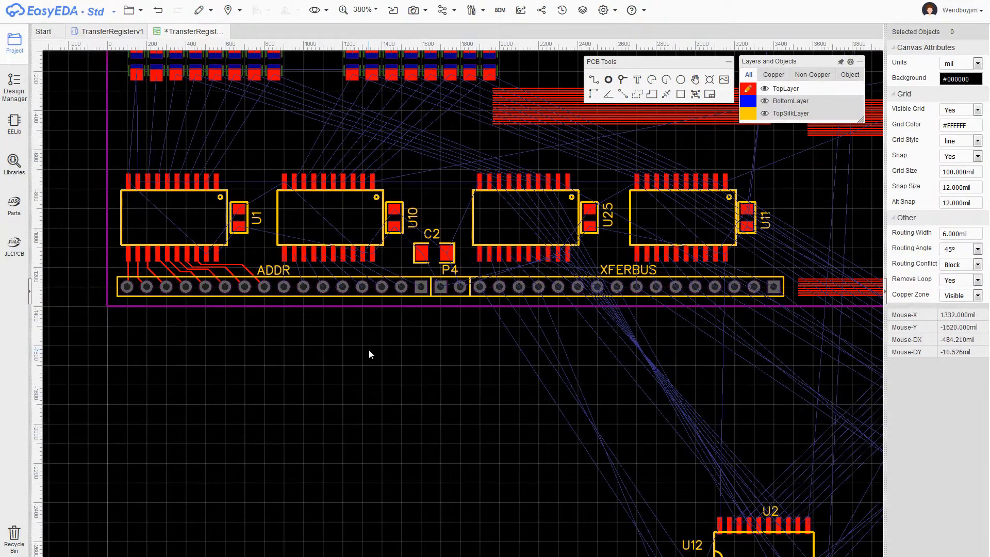
scroll(369, 354, "up", 6)
left_click(353, 253)
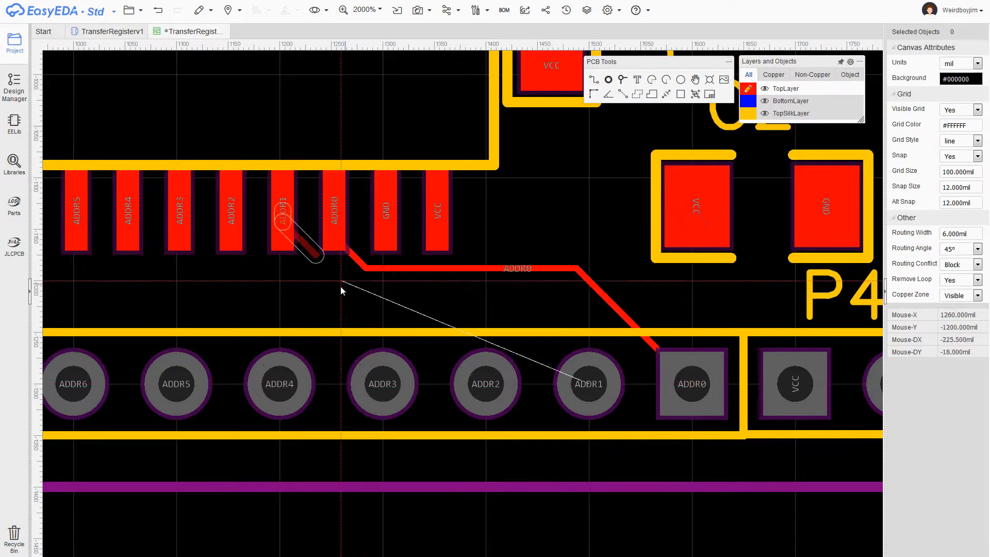
left_click(589, 384)
scroll(502, 295, "up", 4)
left_click(457, 253)
left_click_drag(458, 258, 457, 245)
scroll(490, 347, "down", 3)
- Route the ADDR2 and ADDR3 tracks from the chip beside U10 to the ADDR header and rework the ADDR2 segments
key("w")
left_click(297, 186)
left_click(385, 289)
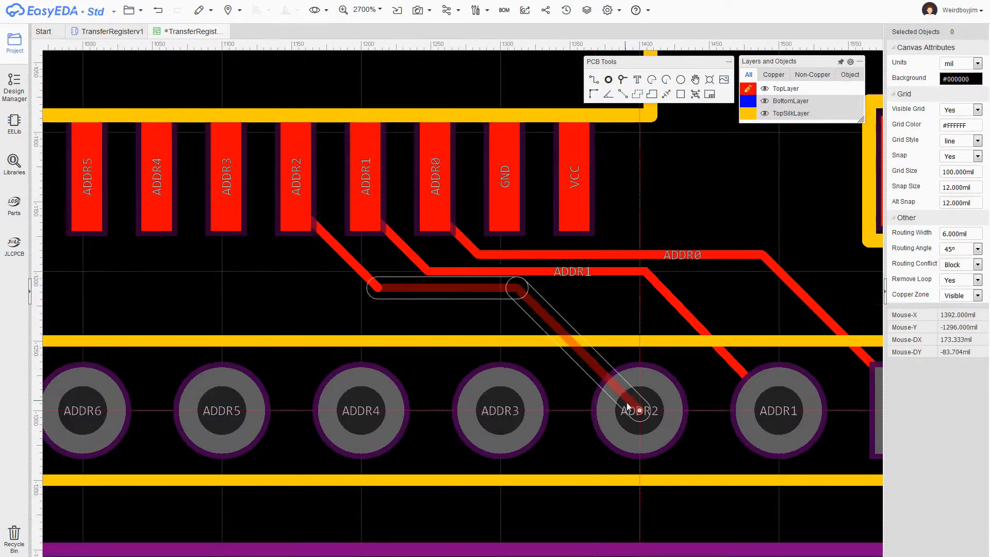
scroll(513, 318, "up", 3)
left_click(520, 234)
key("Delete")
left_click(638, 241)
scroll(428, 329, "down", 3)
left_click(477, 310)
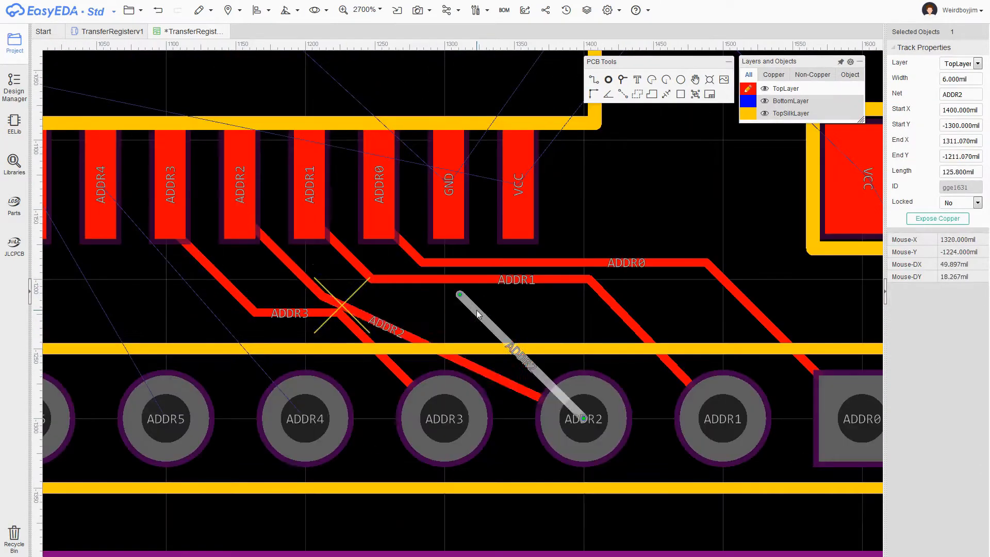
- Route the ADDR4 to ADDR7 tracks from the chip beside U10 to their ADDR header pins
key("w")
scroll(257, 301, "down", 1)
right_click_drag(166, 300, 382, 282)
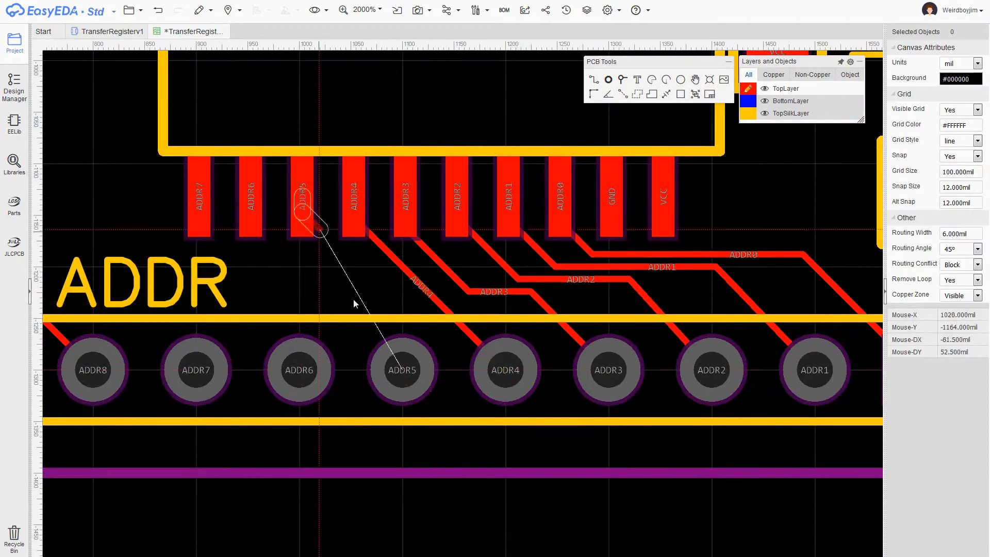
left_click(403, 370)
- Route the BUS8 to BUS15 tracks from the chip beside U25 to their XFERBUS header pins
scroll(241, 262, "down", 3)
right_click_drag(872, 371, 414, 413)
scroll(213, 307, "up", 2)
left_click(338, 254)
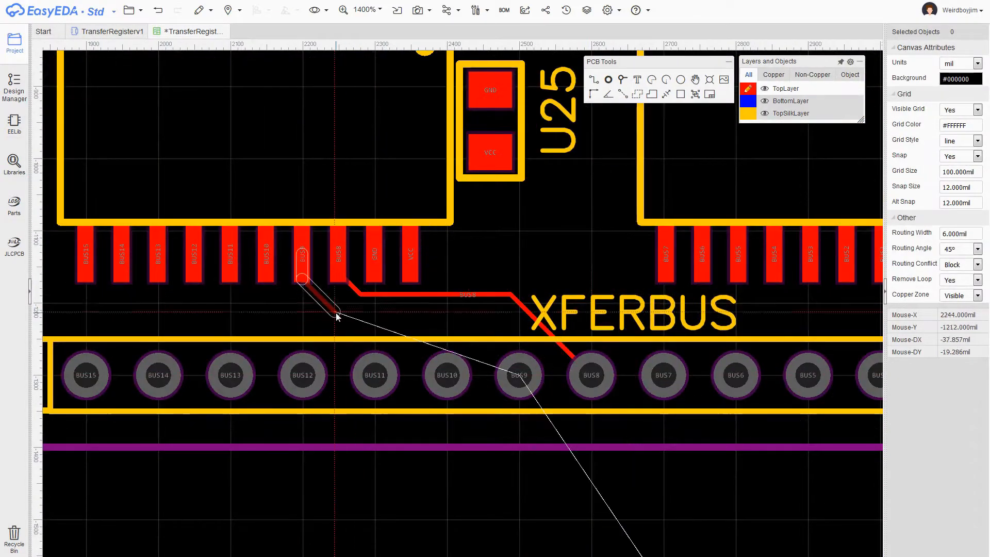
left_click(375, 375)
left_click(193, 254)
left_click(302, 375)
left_click(158, 254)
left_click(230, 374)
- Route the BUS0 to BUS3 tracks from the chip beside U11 to their XFERBUS header pins
scroll(272, 322, "down", 2)
scroll(393, 231, "up", 3)
left_click(393, 230)
right_click(562, 306)
key("ctrl+z")
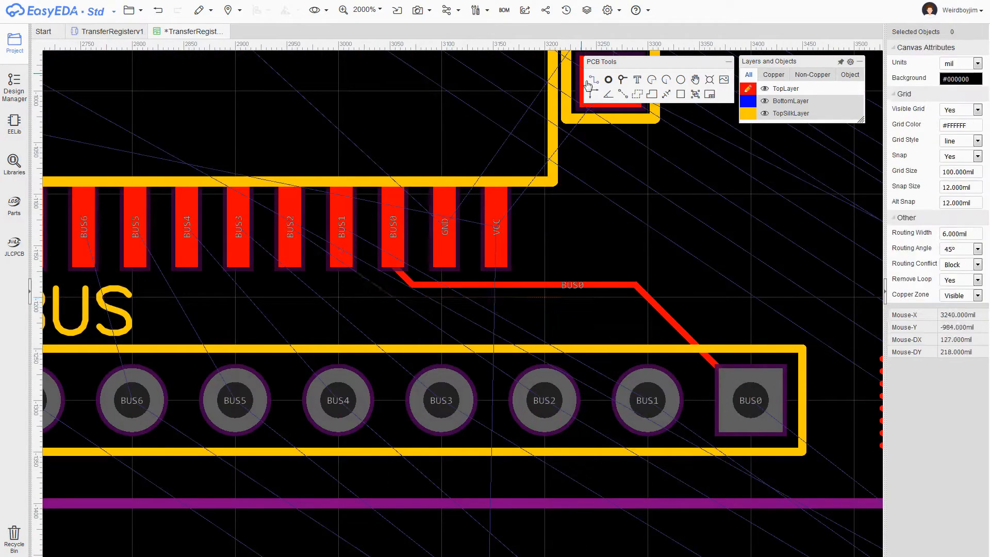
left_click(342, 230)
left_click(648, 401)
left_click(291, 229)
left_click(544, 401)
left_click(239, 230)
left_click(441, 400)
- Route the BUS4 to BUS7 tracks from the chip beside U11 to their XFERBUS header pins
right_click_drag(422, 324, 582, 278)
left_click(348, 182)
left_click(498, 355)
left_click(296, 182)
left_click(395, 355)
left_click(193, 182)
left_click(189, 354)
- Nudge C2 slightly right and route its VCC and GND pads to the matching P4 pins
scroll(558, 324, "down", 6)
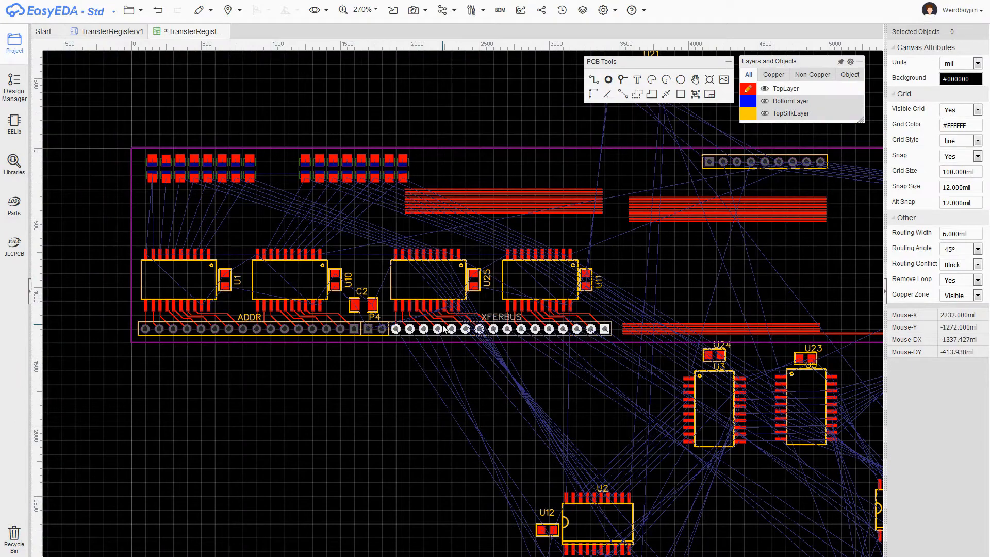
scroll(343, 361, "up", 2)
left_click_drag(380, 250, 387, 249)
left_click(408, 249)
left_click(421, 297)
left_click(372, 249)
left_click(393, 297)
- Connect the VCC pin of each of the four chips to the VCC pad of its neighbouring U1, U10, U25 and U11
scroll(376, 170, "down", 1)
left_click(224, 240)
left_click(247, 212)
left_click(380, 239)
left_click(401, 212)
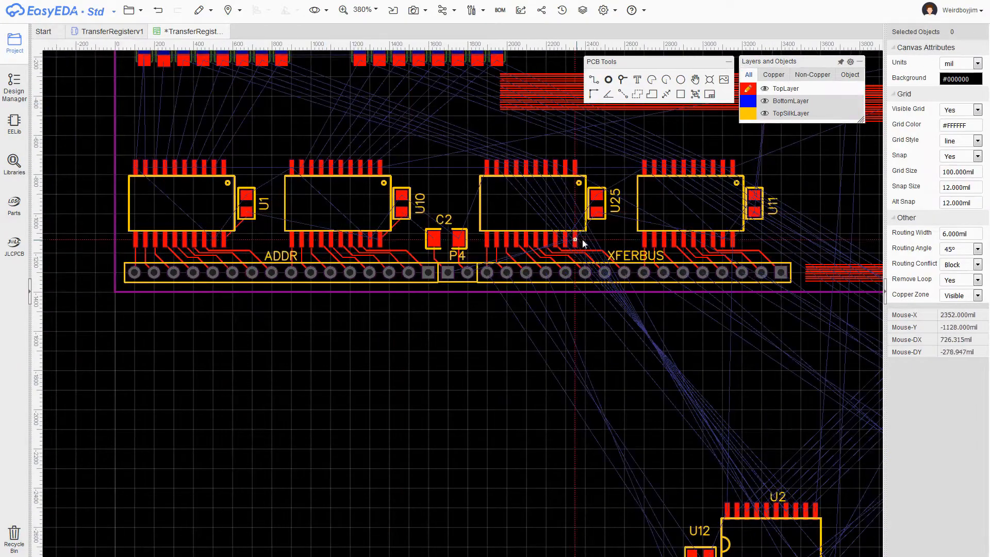
left_click(576, 239)
left_click(597, 212)
right_click_drag(600, 215, 361, 223)
left_click(516, 221)
- Place the BUS0 to BUS15 track bundle across the chips beside U25 and U11 on the bottom layer
scroll(527, 345, "down", 1)
scroll(619, 237, "down", 1)
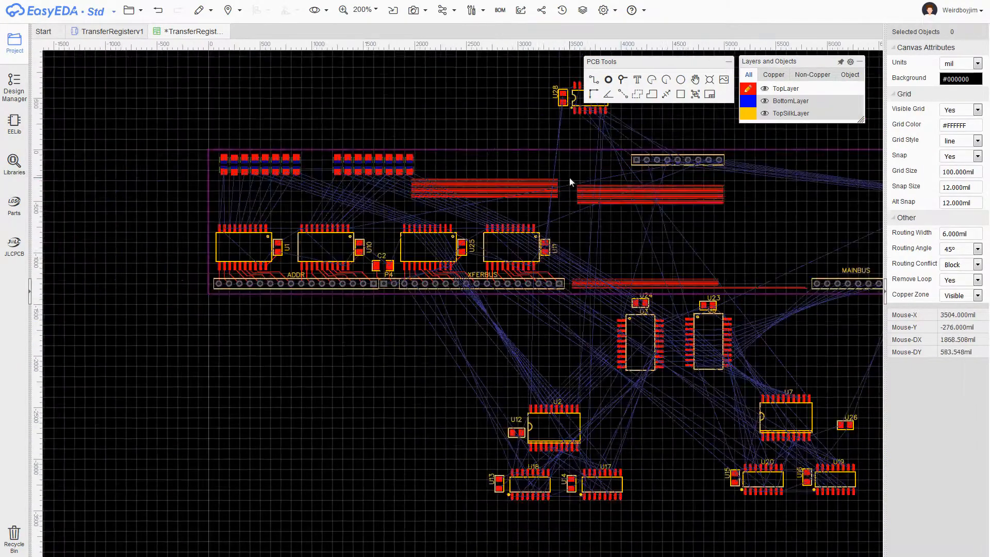
left_click_drag(570, 177, 728, 210)
scroll(624, 214, "up", 2)
right_click_drag(623, 214, 670, 198)
left_click_drag(661, 178, 349, 282)
left_click(579, 280)
scroll(570, 275, "up", 4)
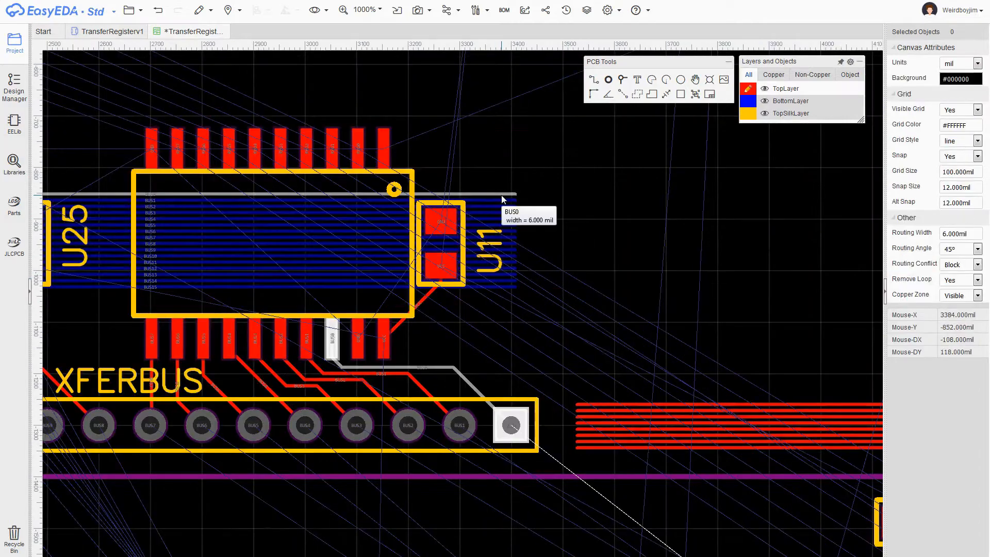
- Nudge the bottom-layer BUS track bundle down two snap steps within the chip outlines
scroll(572, 242, "down", 1)
left_click(526, 225, "ctrl")
left_click(527, 269, "ctrl")
key("Down")
key("Down")
left_click(553, 221)
- Shift the BUS0 track across the chip beside U11 up about 12 mil, joining its outer end with a diagonal segment
scroll(458, 219, "up", 4)
left_click(324, 208)
right_click_drag(233, 208, 371, 230)
left_click_drag(442, 228, 442, 216)
scroll(407, 212, "down", 4)
left_click_drag(108, 217, 108, 212)
scroll(394, 213, "up", 4)
left_click_drag(480, 209, 503, 210)
- Place a via on the raised BUS0 track and route a top-layer track from it to the chip's BUS0 pin
key("v")
left_click(490, 209)
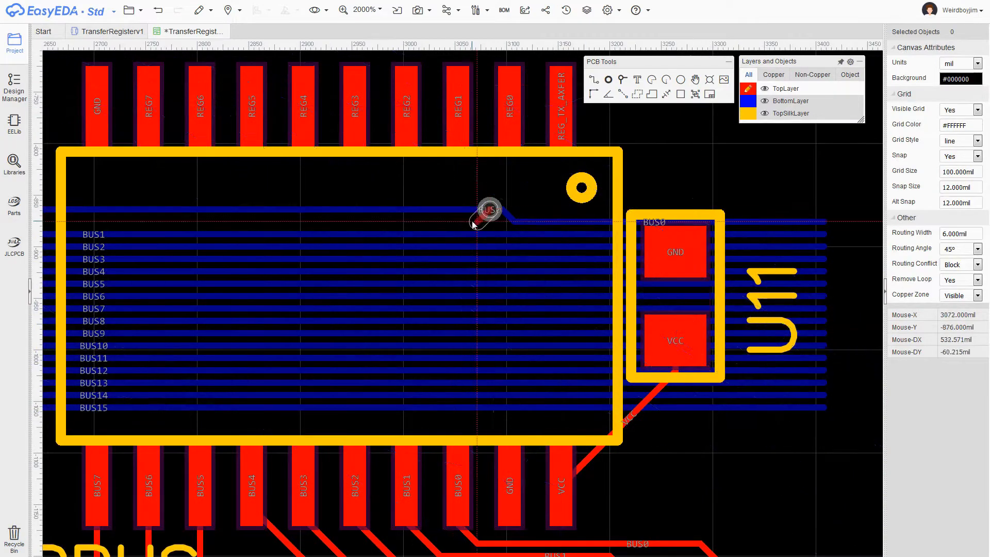
key("w")
left_click(490, 209)
left_click(458, 484)
key("Escape")
- Move the BUS0 bottom-layer segment and its via up about another 12 mil, away from the BUS1 track
left_click_drag(344, 210, 345, 199)
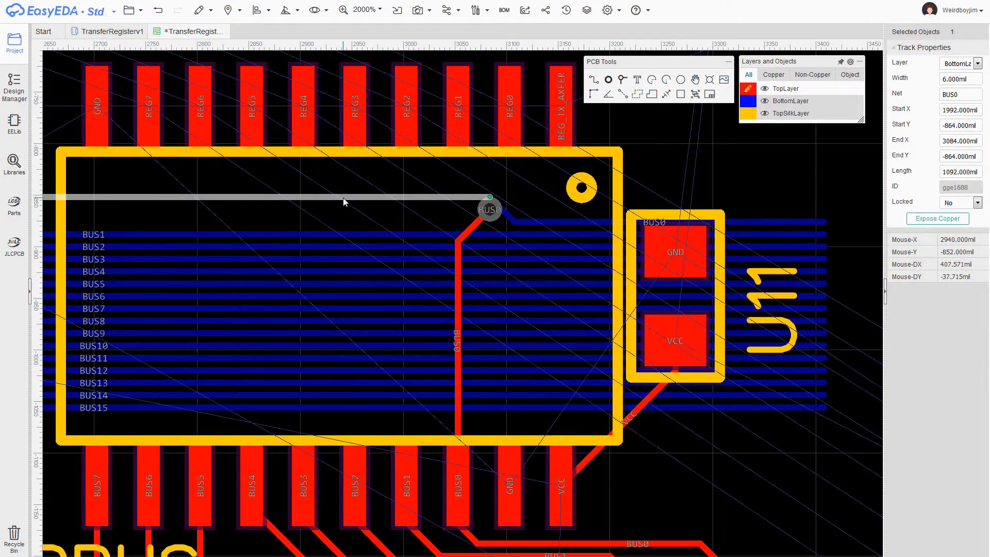
left_click_drag(498, 210, 475, 202)
left_click(475, 235)
left_click(608, 81)
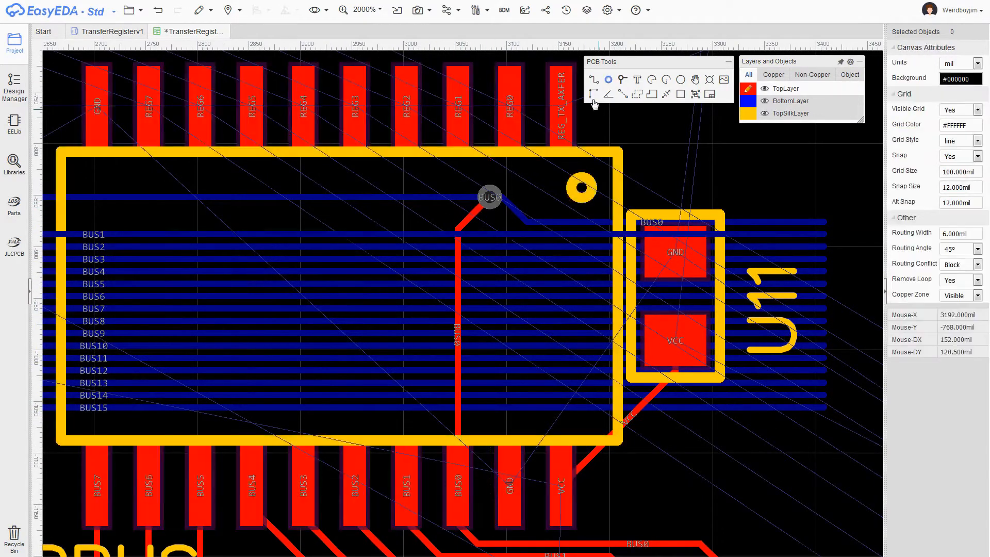
- Place a via with net BUS1 diagonally below the BUS0 via and bend the bottom-layer BUS1 track up to it
left_click_drag(492, 204, 485, 200)
mouse_move(449, 225)
left_mouse_down()
mouse_move(440, 227)
mouse_move(453, 223)
left_mouse_up()
left_click(954, 95)
type("BUS1")
left_click(442, 235)
scroll(493, 236, "down", 2)
- Delete the BUS0 bottom-layer segment beyond its via and its top-layer track, adjusting the bends beside the BUS0 and BUS1 vias
left_click(433, 210)
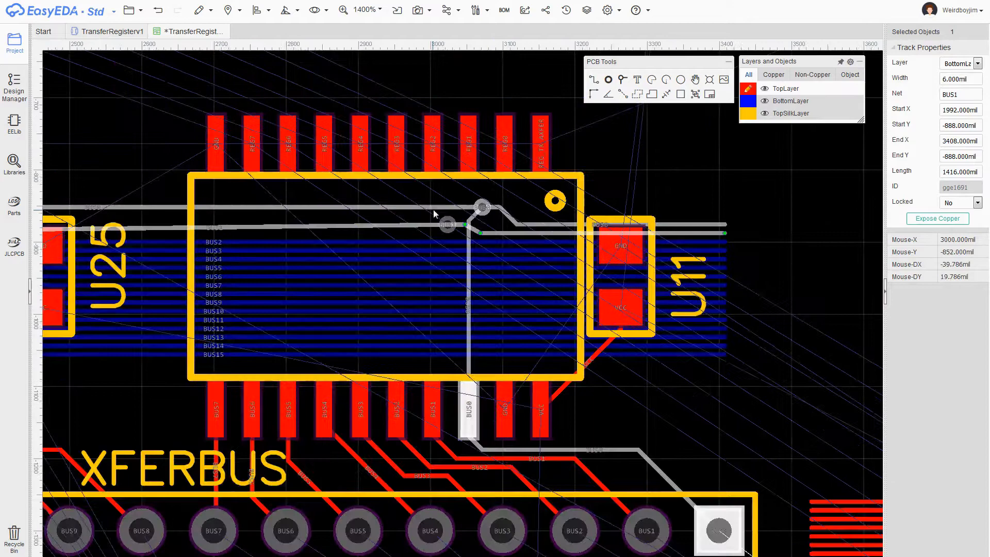
double_click(434, 210, "shift")
scroll(492, 226, "up", 5)
left_click_drag(500, 179, 500, 203)
scroll(484, 185, "down", 3)
left_click_drag(461, 169, 507, 197)
left_click_drag(425, 204, 450, 216)
left_click(456, 213)
key("Delete")
- Route a top-layer track from the BUS0 via to the chip's BUS0 pin and shift the via slightly
key("w")
left_click(475, 192)
left_click(456, 466)
left_click(473, 217)
left_click_drag(475, 191, 488, 192)
- Remove the BUS1 bottom-layer segment beyond its via and route a top-layer track from the via to the chip's BUS1 pin
left_click(438, 203)
scroll(422, 192, "down", 3)
double_click(375, 199, "shift")
scroll(422, 200, "up", 4)
key("w")
left_click(449, 179)
left_click(402, 518)
- Replace the BUS0 top-layer track with one from its via to the BUS0 pin, and adjust the BUS1 bend beside its via
left_click(515, 216)
key("Delete")
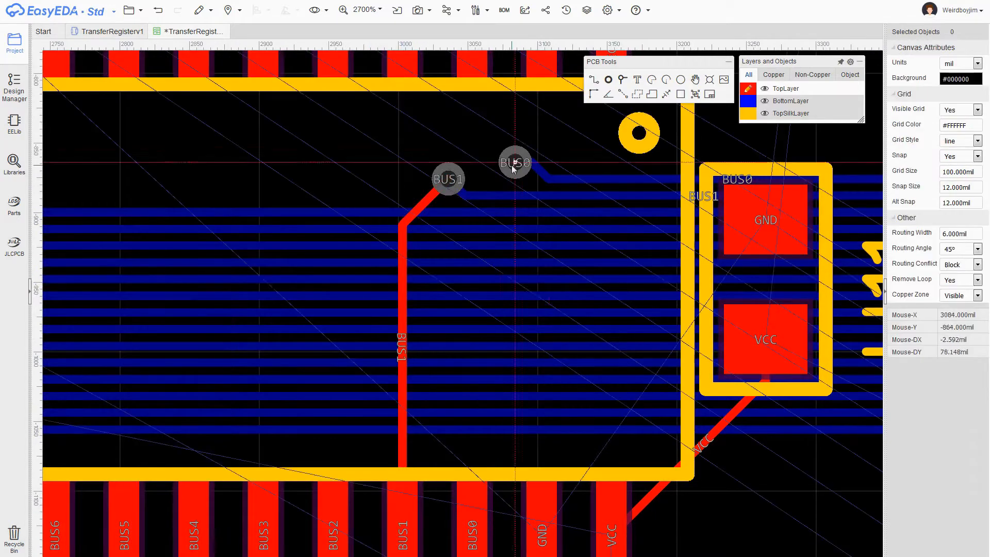
key("w")
left_click(515, 162)
left_click(473, 518)
right_click_drag(472, 201, 512, 179)
left_click_drag(506, 173, 517, 168)
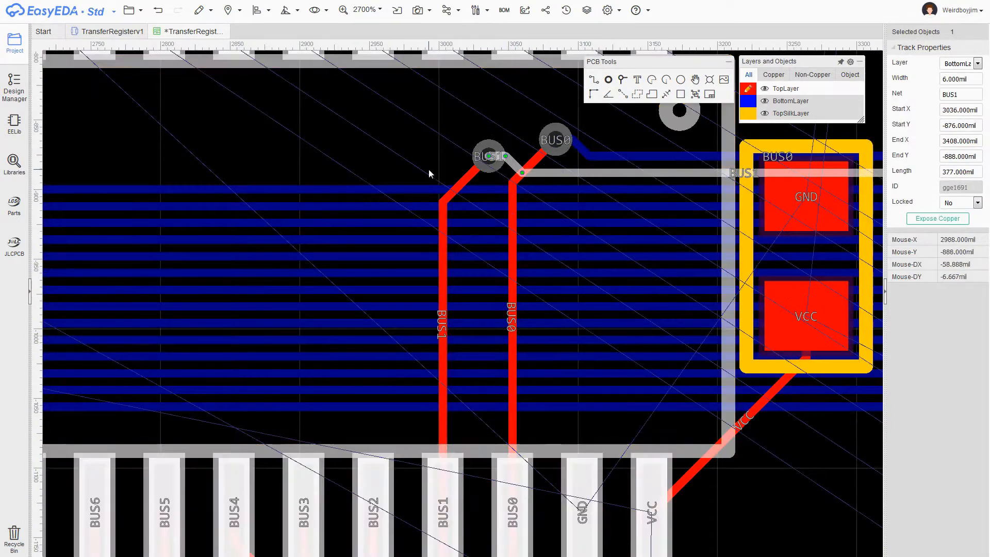
- End the BUS2 bottom-layer track at a new via and route a top-layer track from it to the chip's BUS2 pin
scroll(402, 170, "down", 2)
left_click(445, 183)
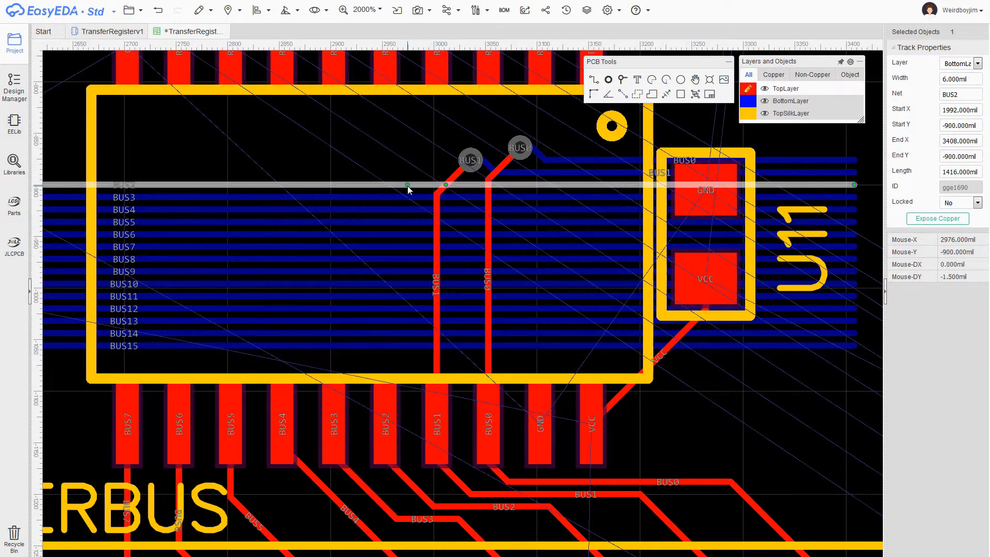
double_click(340, 177, "shift")
left_click(422, 172)
key("w")
left_click(385, 424)
left_click(422, 172)
- End the BUS3 bottom-layer track at a new via and route a top-layer track from it to the chip's BUS3 pin
scroll(454, 193, "down", 4)
scroll(415, 188, "up", 5)
left_click(472, 218)
double_click(432, 204, "shift")
key("v")
left_click(470, 202)
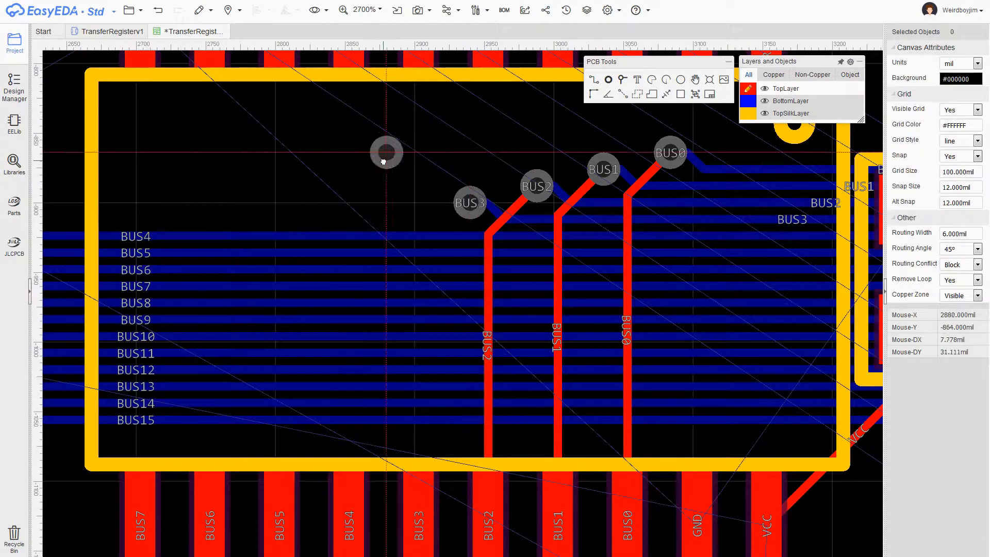
right_click_drag(405, 154, 423, 118)
left_click(467, 200)
key("w")
left_click(437, 464)
left_click(488, 165)
- End the BUS4 bottom-layer track at a new via and route a top-layer track from it to the chip's BUS4 pin
left_click(450, 196)
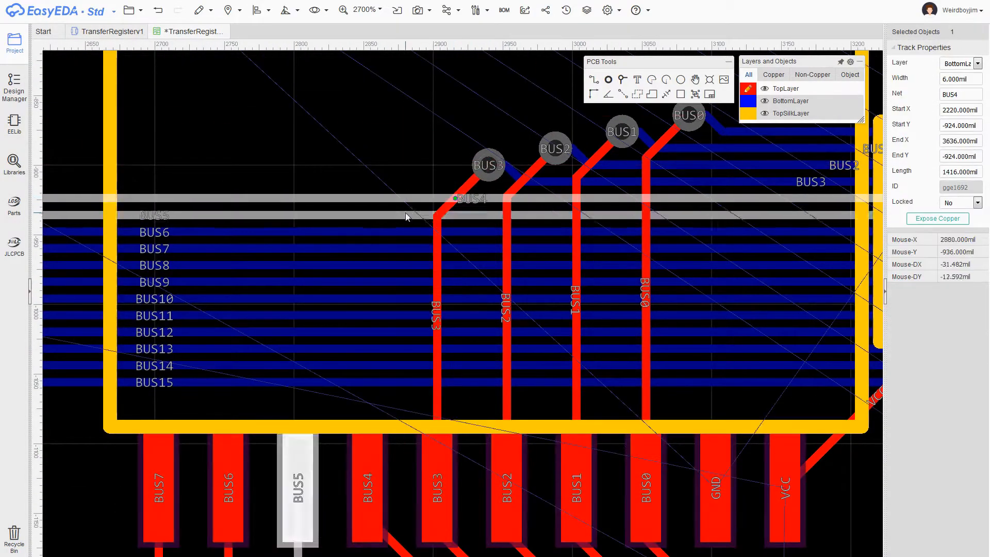
double_click(363, 184, "shift")
left_click(422, 181)
key("w")
left_click(367, 464)
left_click(422, 182)
- End the BUS5 bottom-layer track at a new via and route a top-layer track between it and the chip's BUS5 pin
scroll(361, 150, "down", 3)
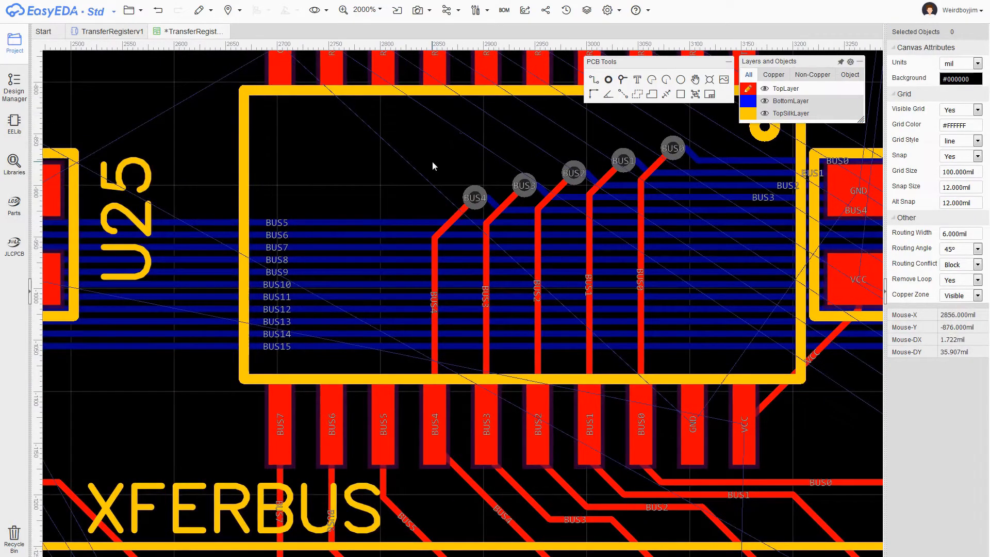
scroll(417, 176, "up", 3)
left_click(466, 231)
double_click(363, 229, "shift")
key("v")
left_click(435, 215)
key("w")
left_click(378, 465)
left_click(435, 215)
- End the BUS6 bottom-layer track at a new via and route a top-layer track between it and the chip's BUS6 pin
right_click_drag(335, 202, 418, 126)
left_click(483, 171)
double_click(440, 171, "shift")
key("v")
left_click(450, 155)
key("w")
left_click(391, 389)
left_click(450, 154)
- Bend the BUS7 bottom-layer track up to a new via, remove the segment beyond it, and connect the via to the BUS7 pin
scroll(351, 121, "down", 3)
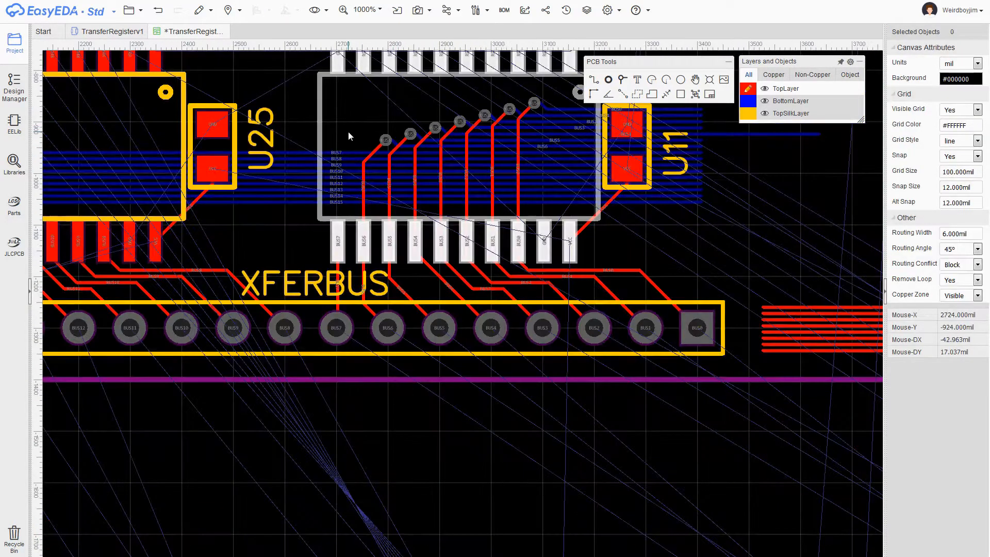
right_click_drag(348, 133, 395, 200)
scroll(396, 206, "up", 3)
left_click(404, 240)
left_click_drag(442, 238, 442, 222)
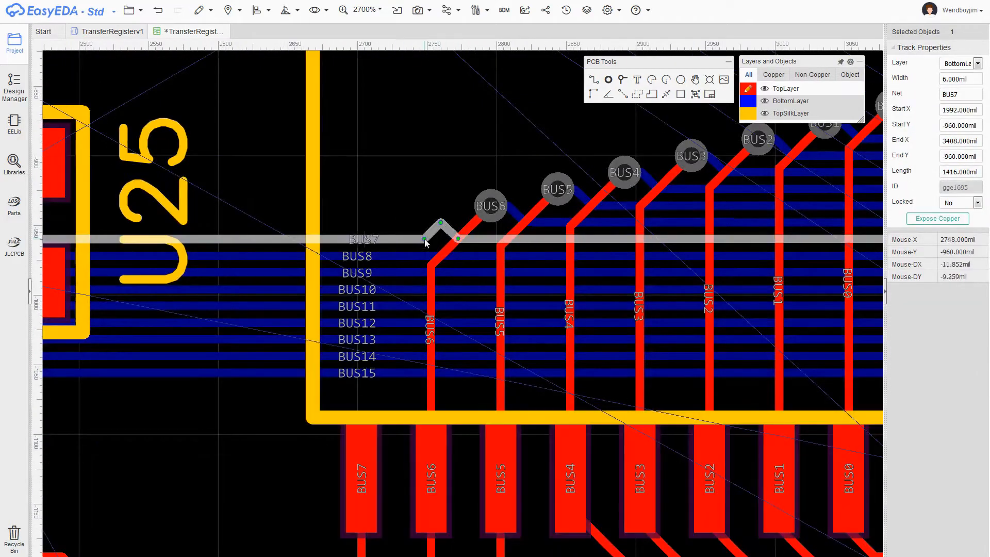
double_click(425, 238, "shift")
key("v")
left_click(425, 222)
key("w")
scroll(424, 177, "down", 5)
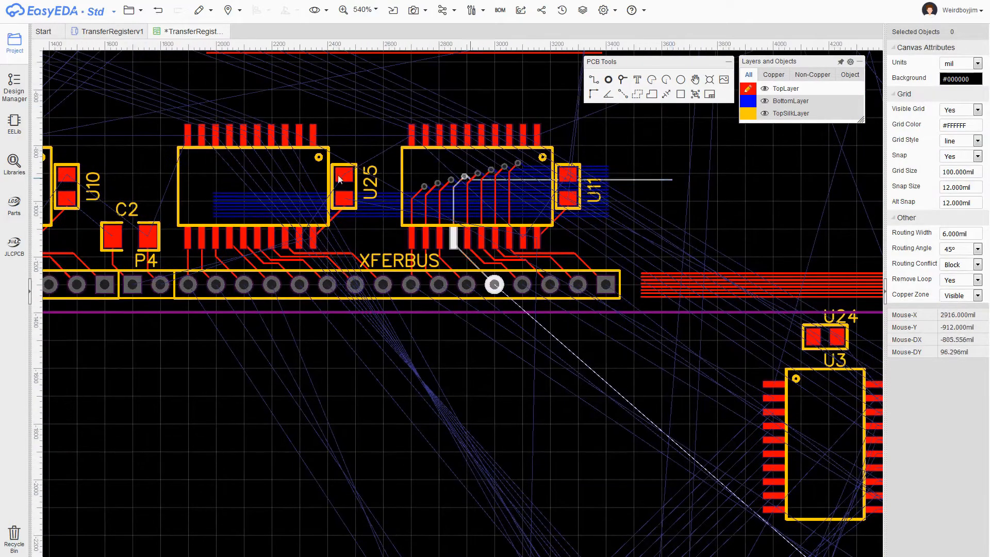
left_click(199, 159)
left_click(369, 144)
left_click_drag(694, 221, 327, 148)
left_click(328, 147, "ctrl")
left_click(342, 166, "ctrl")
left_click(403, 155, "ctrl")
left_click(568, 173, "ctrl")
scroll(567, 209, "up", 2)
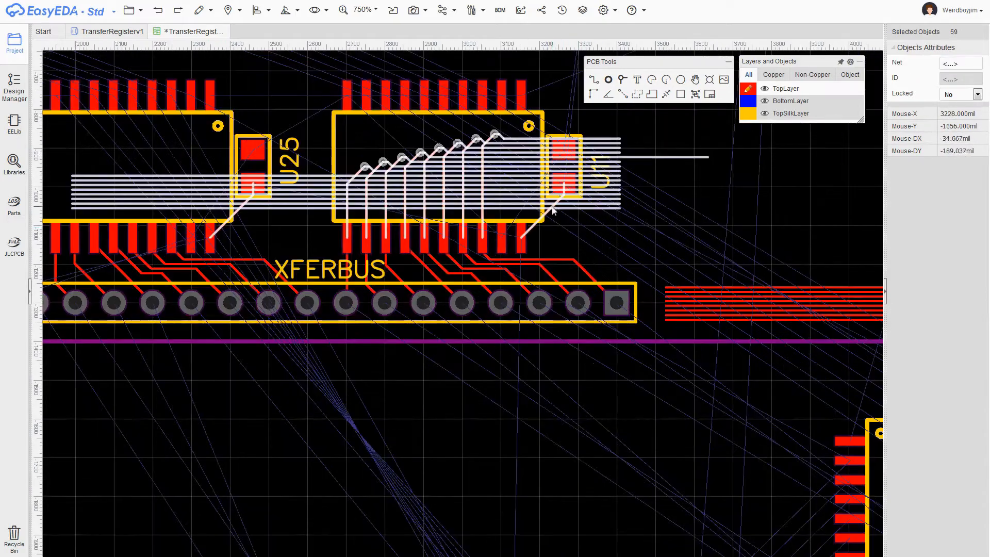
left_click(660, 237)
left_click(519, 172, "ctrl")
left_click(505, 130, "ctrl")
left_click(468, 139, "ctrl")
left_click(448, 142, "ctrl")
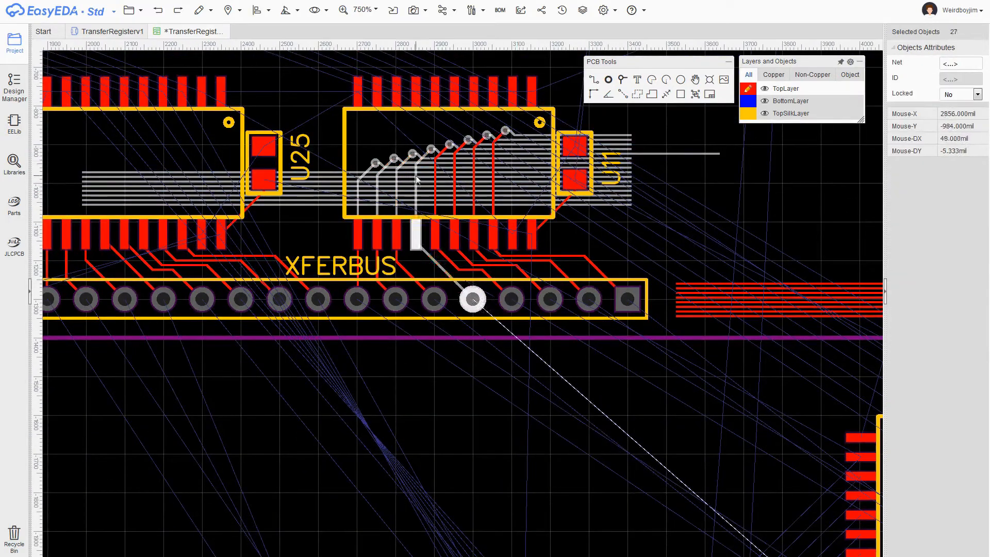
left_click_drag(493, 183, 320, 202, "ctrl")
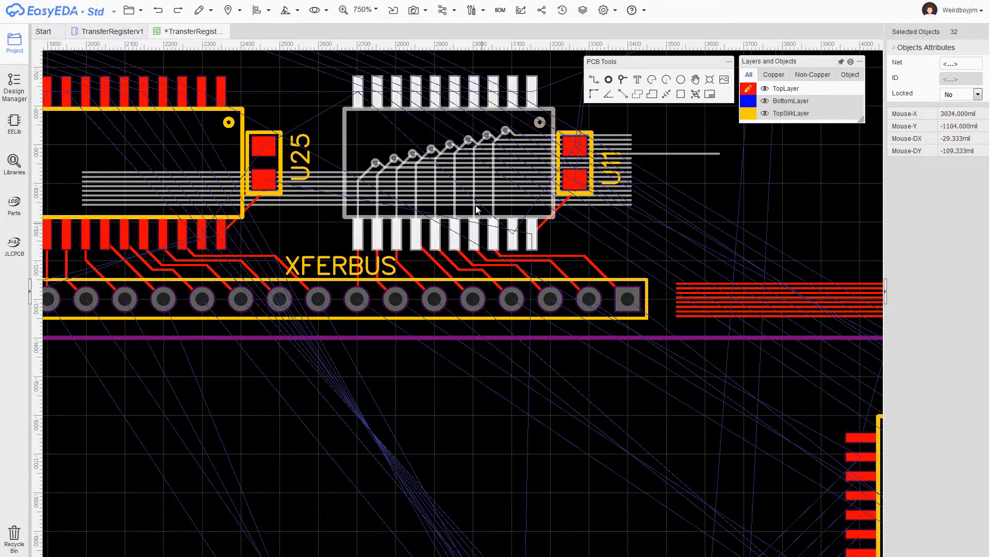
left_click(330, 205)
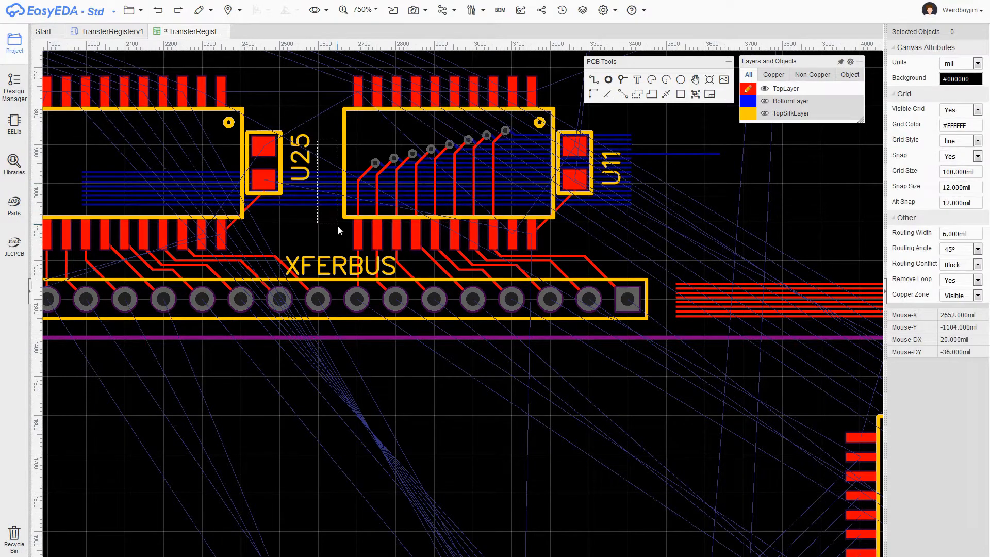
left_click_drag(74, 212, 73, 212)
left_click(264, 178, "ctrl")
left_click(575, 155, "ctrl")
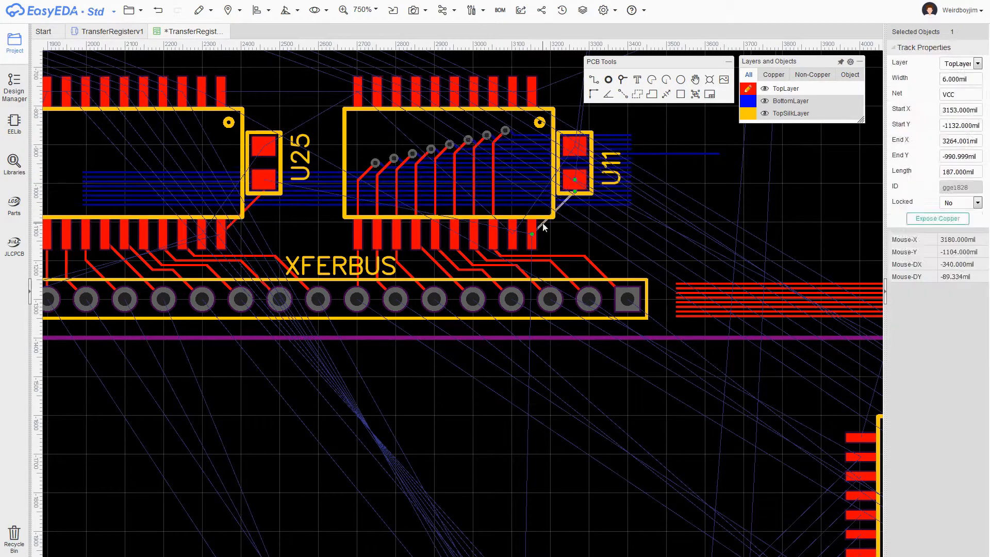
- Delete the top-layer VCC tracks at U25 and U11 and the top-layer tracks between the BUS vias and the chip's pins
left_click(544, 222)
key("Delete")
scroll(374, 222, "up", 1)
left_click(380, 204)
key("Delete")
left_click(404, 207)
key("Delete")
left_click(430, 207)
key("Delete")
- Select the bottom-layer BUS tracks with their vias, leaving out the chips and capacitors, and move them down about 96 mil
scroll(774, 172, "down", 1)
left_click_drag(667, 187, 61, 282)
left_click(634, 204, "ctrl")
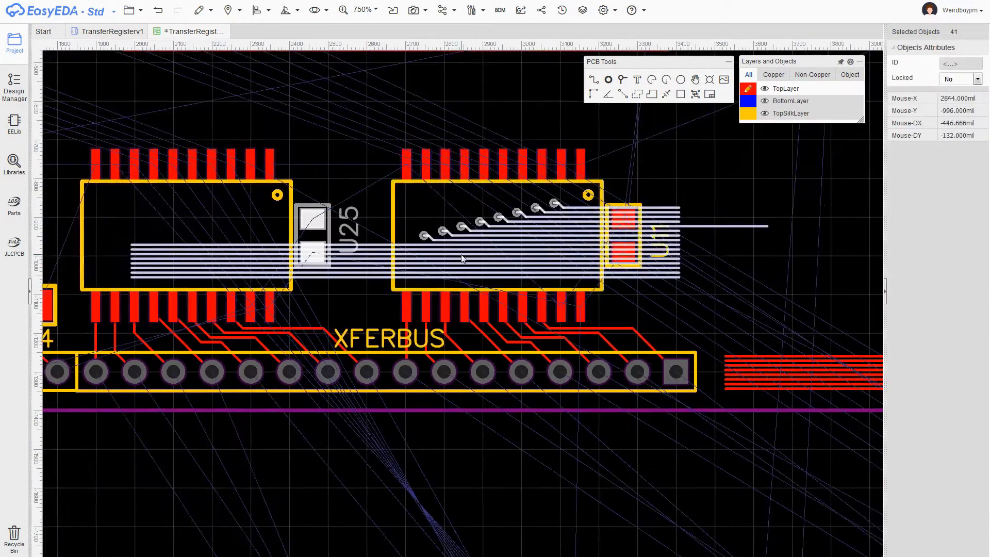
left_click(354, 267)
left_click_drag(789, 144, 111, 326)
left_click(313, 210, "ctrl")
left_click(523, 182, "ctrl")
left_click(633, 205, "ctrl")
scroll(366, 300, "up", 2)
left_click_drag(381, 267, 381, 328)
- Route top-layer tracks from the BUS0 to BUS7 vias to the matching pins of the chip beside U11
key("w")
left_click(716, 189)
left_click(693, 297)
left_click(681, 198)
left_click(657, 296)
left_click(646, 206)
left_click(621, 296)
left_click(612, 215)
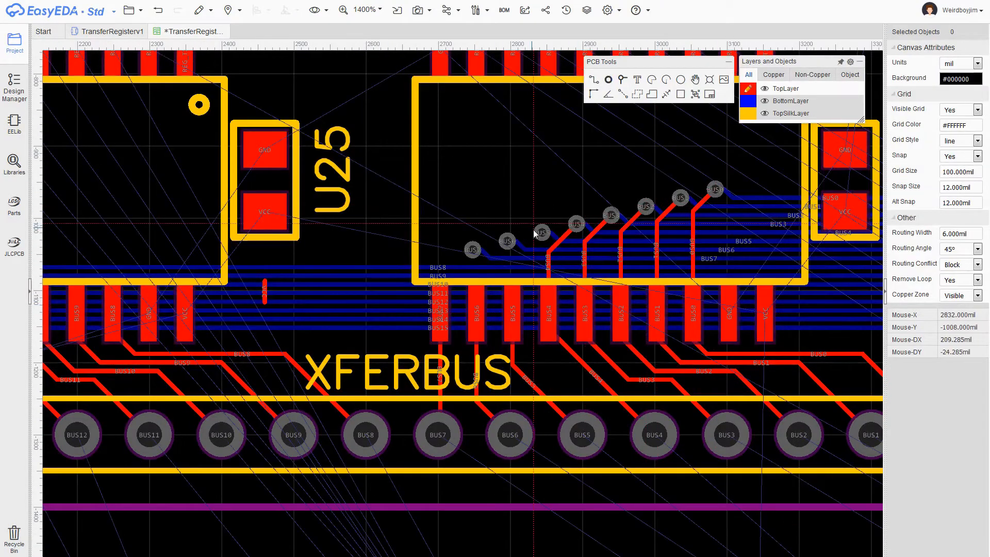
left_click(441, 296)
key("Escape")
- Delete the stray top-layer track segment below U25's VCC pad
scroll(642, 205, "down", 1)
scroll(440, 243, "up", 2)
left_click(461, 253)
left_click(312, 289)
key("Delete")
left_click(459, 253)
- Draw a horizontal top-layer track from inside the chip, above the BUS5 and BUS6 vias, across its outline toward U25
mouse_move(577, 124)
right_mouse_down()
mouse_move(295, 250)
mouse_move(499, 145)
right_mouse_up()
key("w")
left_click(619, 208)
left_click(387, 208)
key("Escape")
- Bend the bottom-layer BUS8, BUS9 and BUS10 tracks diagonally up between the chip outline and U25's VCC pad
left_click(323, 307)
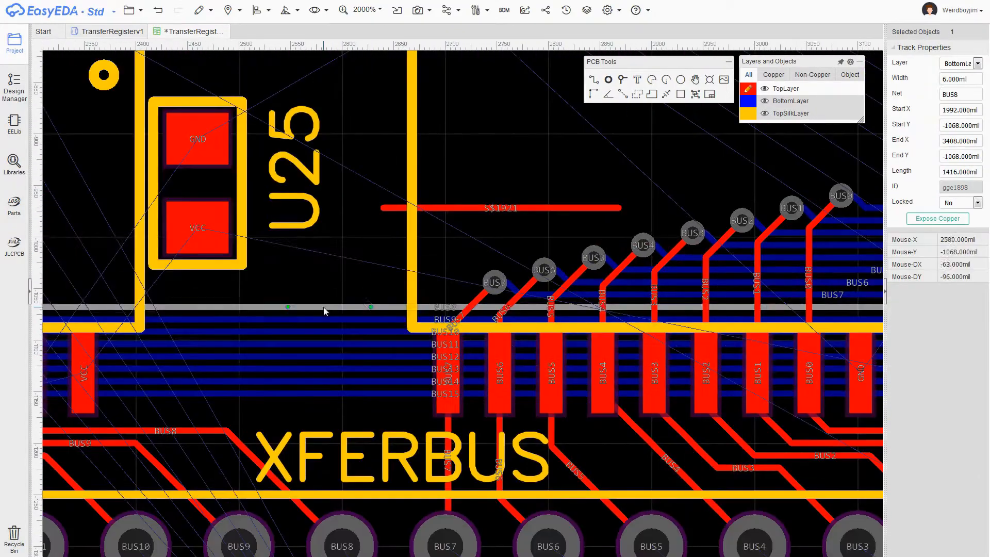
scroll(571, 248, "down", 1)
scroll(570, 248, "up", 3)
left_click(456, 363)
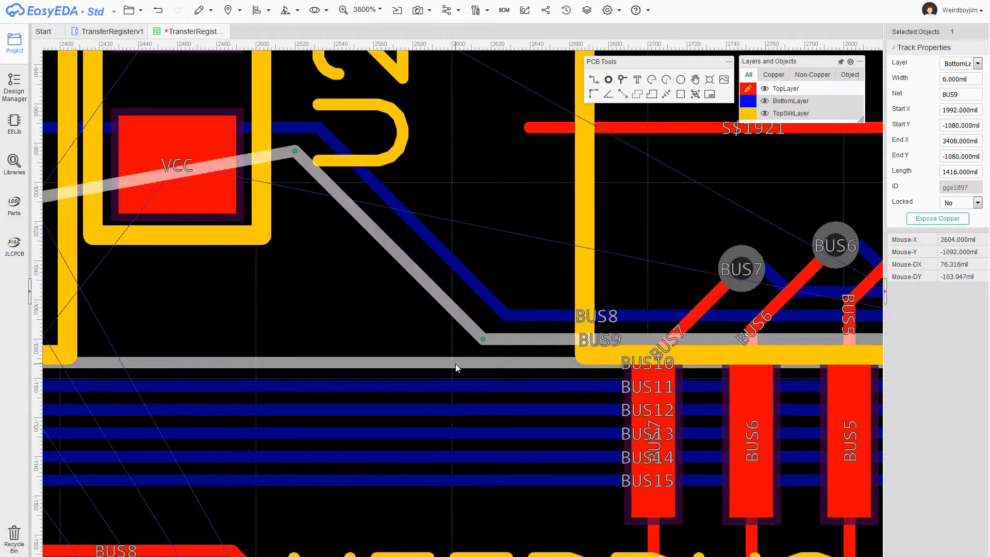
left_click_drag(295, 191, 271, 173)
- Bend the bottom-layer BUS11 to BUS15 tracks diagonally up toward U25's VCC pad, parallel to the BUS8 to BUS10 bends
right_click_drag(432, 387, 460, 340)
left_click(463, 340)
left_click_drag(374, 340, 274, 150)
left_click(440, 364)
left_click_drag(340, 364, 256, 175)
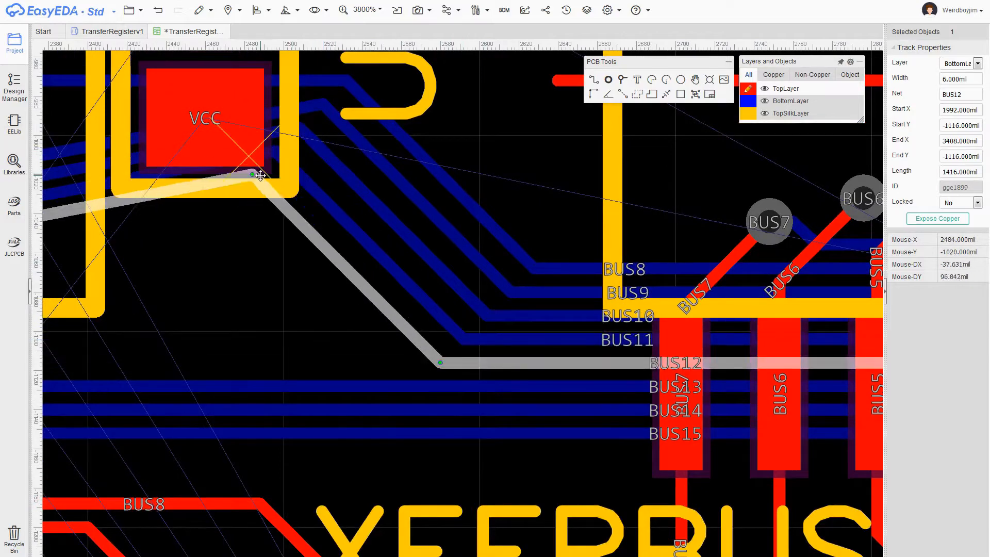
left_click(417, 386)
left_click_drag(309, 387, 249, 200)
left_click(393, 409)
left_click_drag(289, 410, 231, 218)
left_click(371, 433)
left_click_drag(268, 433, 222, 237)
- Raise the left ends of the slanted bottom-layer bus tracks so they run horizontally inside the chip beside U25
scroll(623, 278, "down", 3)
scroll(281, 279, "up", 2)
left_click_drag(260, 288, 243, 171)
left_click_drag(259, 321, 242, 188)
left_click_drag(260, 338, 243, 204)
left_click_drag(259, 354, 242, 221)
left_click_drag(259, 371, 243, 237)
left_click_drag(259, 387, 242, 254)
scroll(238, 271, "down", 4)
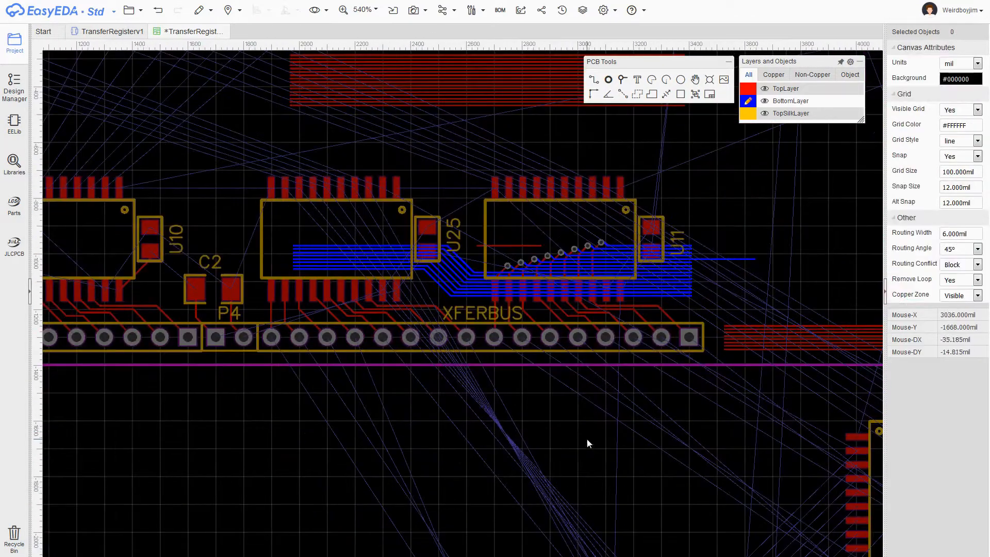
- End the bottom-layer BUS8 track at a via inside the chip beside U25 and route a top-layer track to the BUS8 pin
scroll(444, 384, "up", 1)
key("t")
scroll(689, 222, "up", 3)
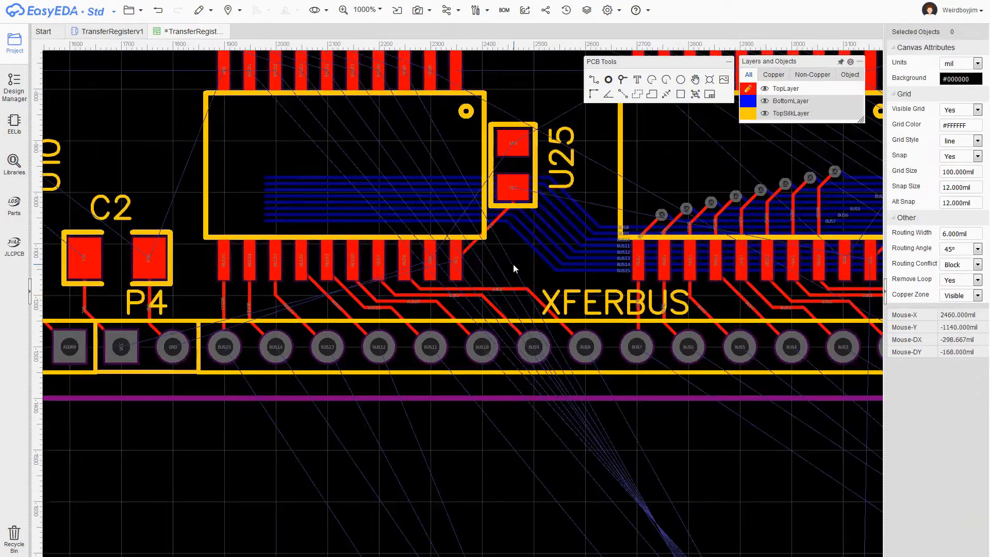
right_click_drag(287, 142, 811, 179)
left_click(299, 173)
right_click_drag(679, 198, 182, 243)
scroll(793, 162, "down", 2)
scroll(275, 212, "up", 2)
left_click_drag(309, 160, 334, 159)
left_click_drag(356, 161, 359, 172)
double_click(289, 162, "shift")
right_click_drag(335, 211, 422, 230)
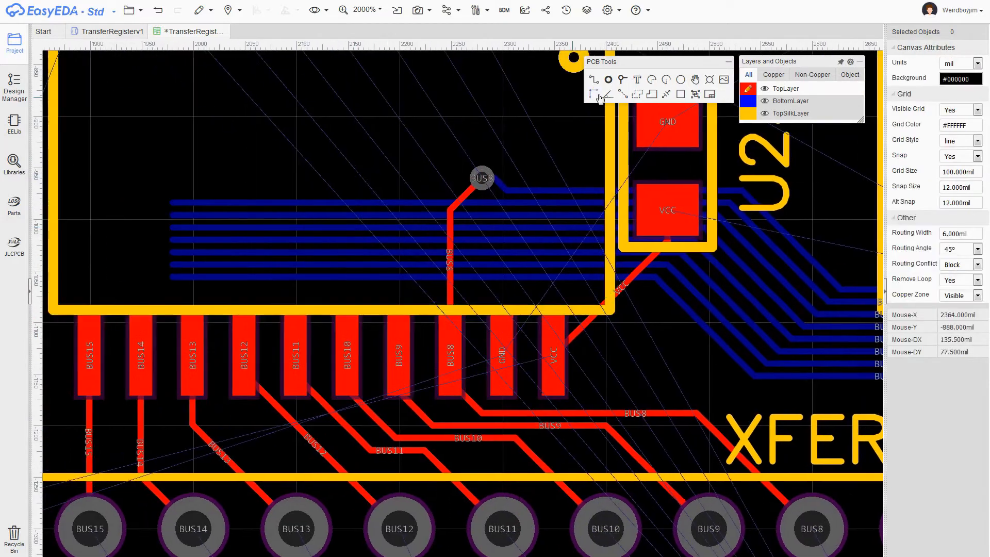
- Connect the bottom-layer BUS9 to BUS15 tracks through staggered vias and top-layer tracks to the matching pins of the chip beside U25
left_click(435, 203)
left_click(435, 128)
right_click_drag(436, 128, 414, 203)
left_click(414, 203)
scroll(417, 204, "up", 1)
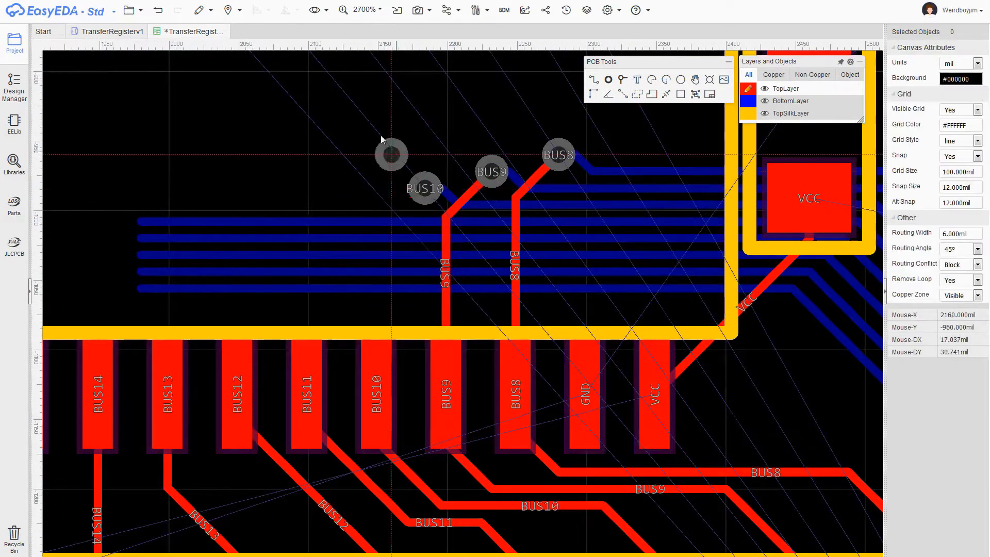
right_click_drag(382, 144, 461, 141)
left_click(471, 211)
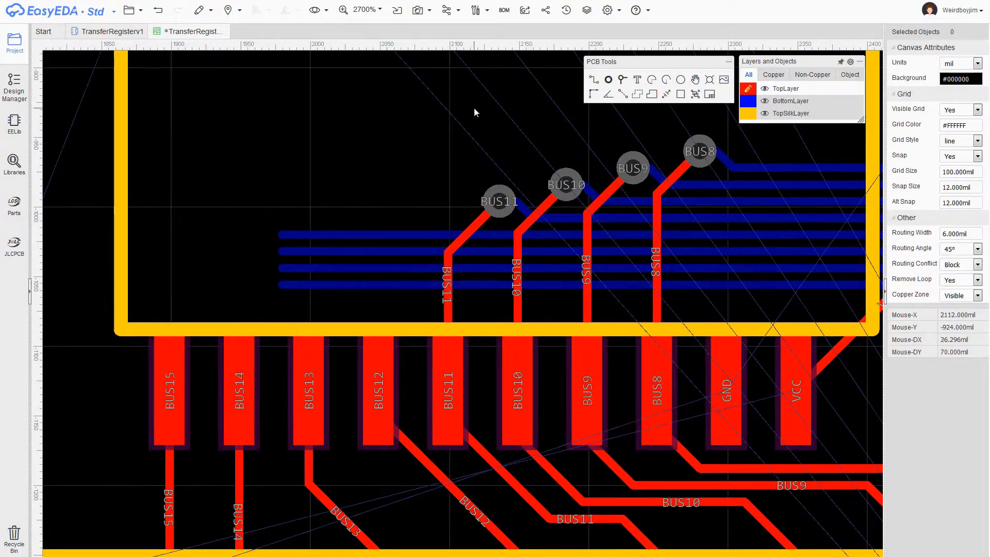
left_click(458, 235)
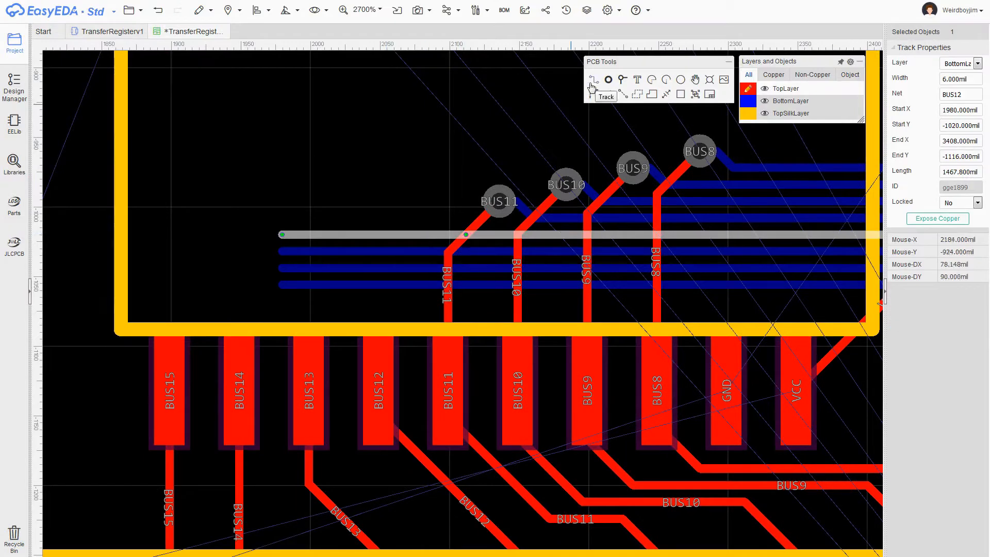
left_click(375, 253)
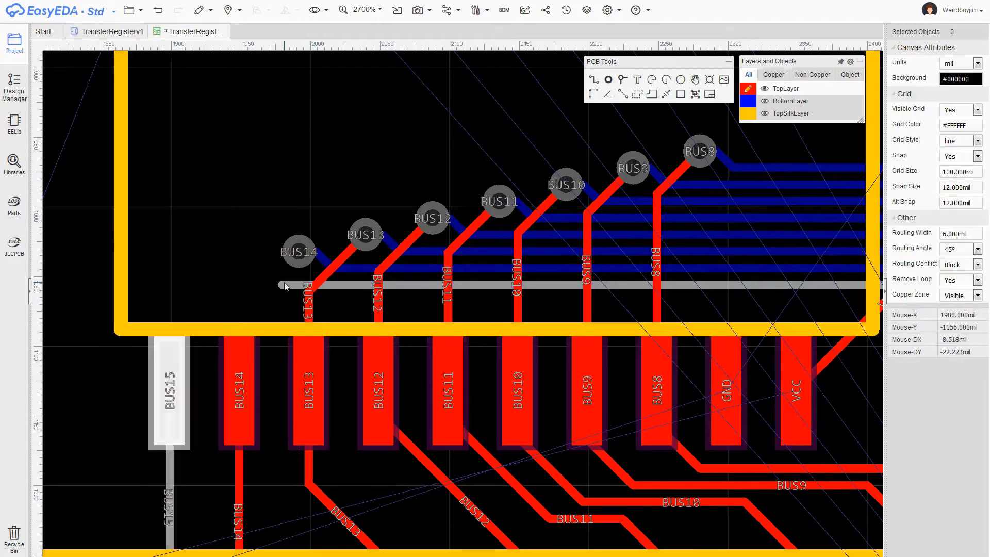
key("v")
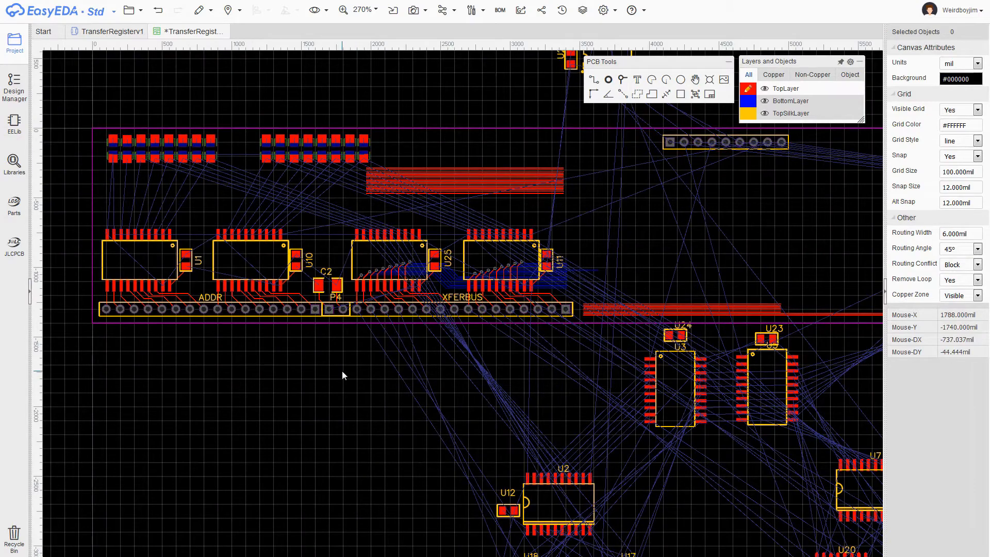
- Save the board and move the block of horizontal REG tracks, set to BottomLayer, to just above the chips beside U25 and U11
key("ctrl+s")
scroll(227, 232, "up", 2)
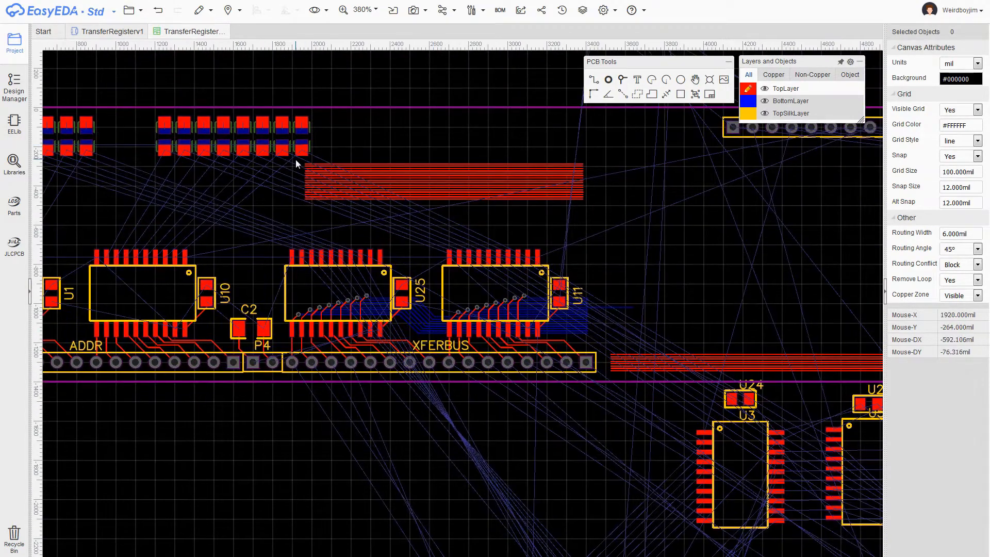
left_click_drag(298, 163, 326, 213)
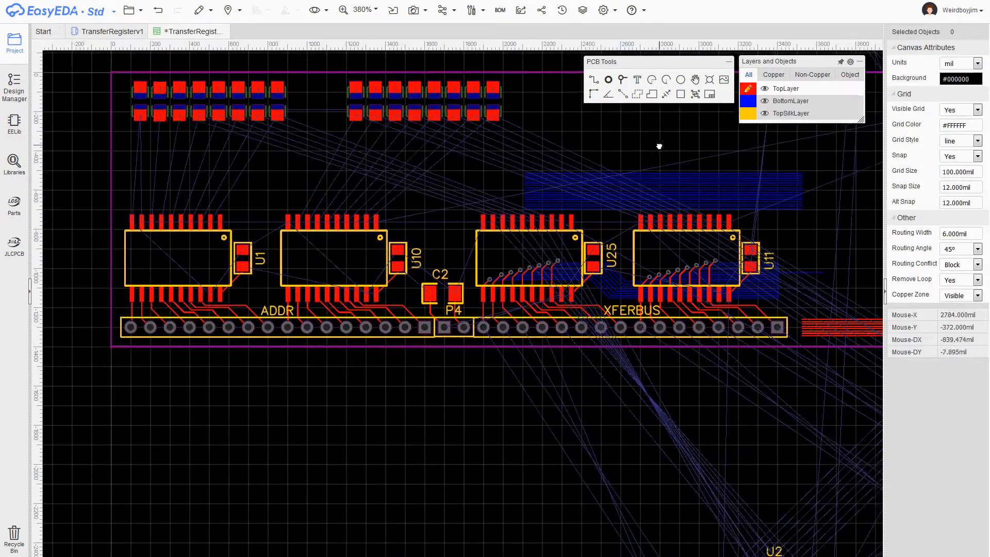
right_click_drag(659, 147, 611, 150)
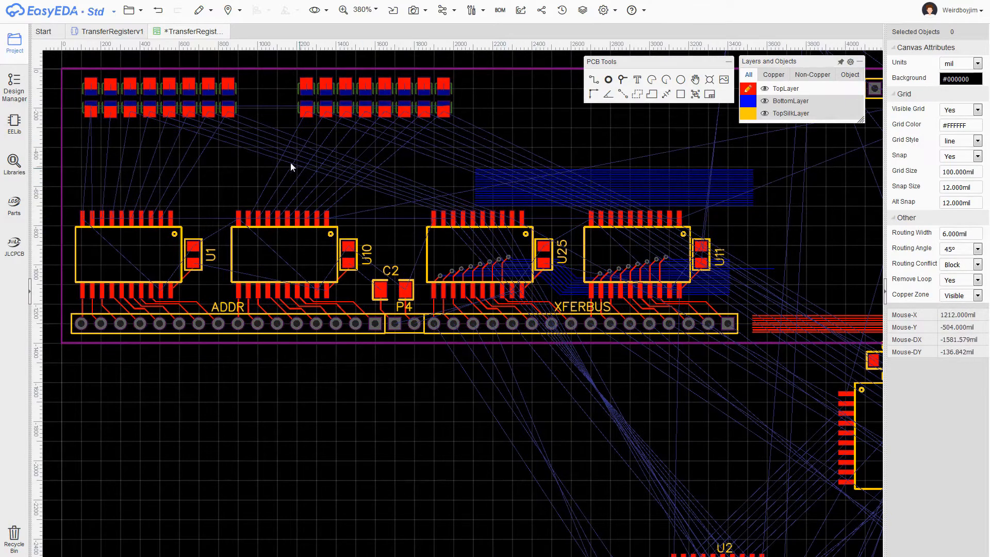
scroll(593, 122, "down", 6)
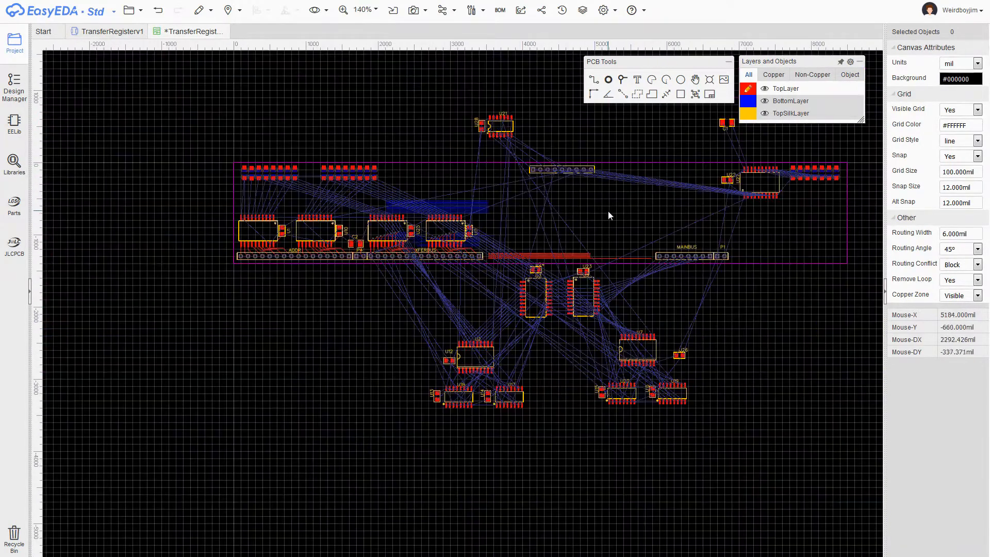
right_click_drag(610, 214, 558, 215)
scroll(572, 230, "up", 2)
scroll(419, 159, "up", 2)
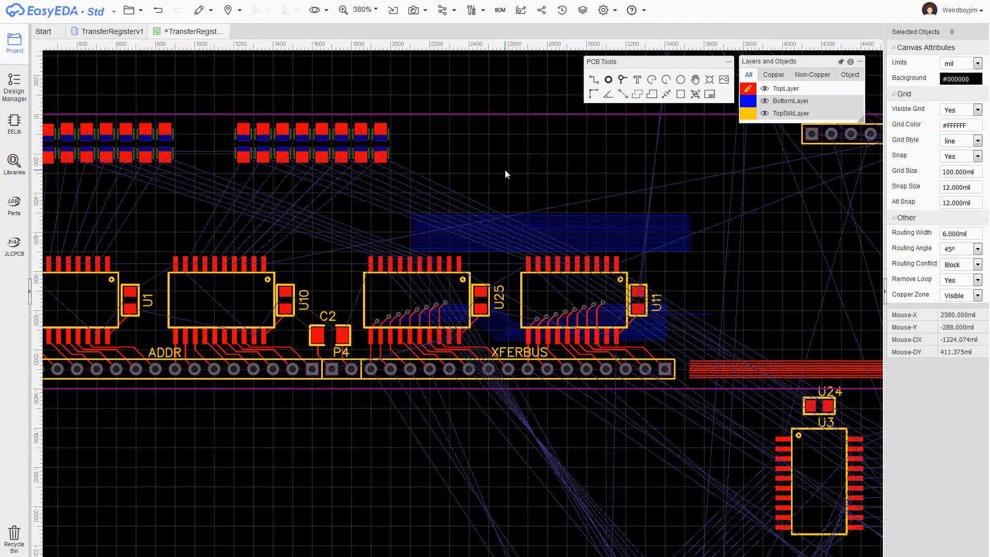
- Extend the left ends of the bottom-layer REG tracks across the board to above the chip beside U1
scroll(506, 171, "up", 1)
left_click_drag(359, 209, 796, 294)
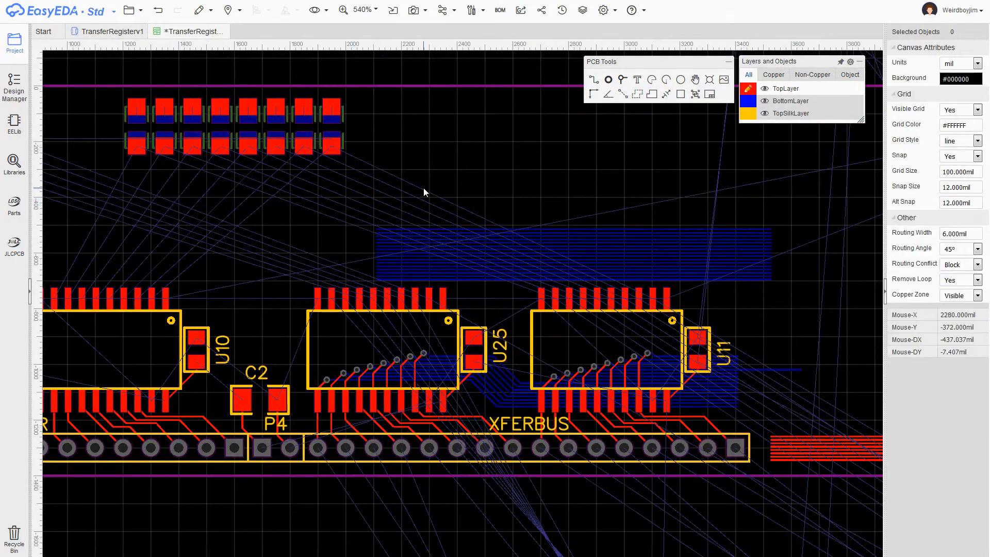
right_click_drag(421, 184, 804, 171)
left_click(774, 216)
left_click_drag(760, 216, 203, 216)
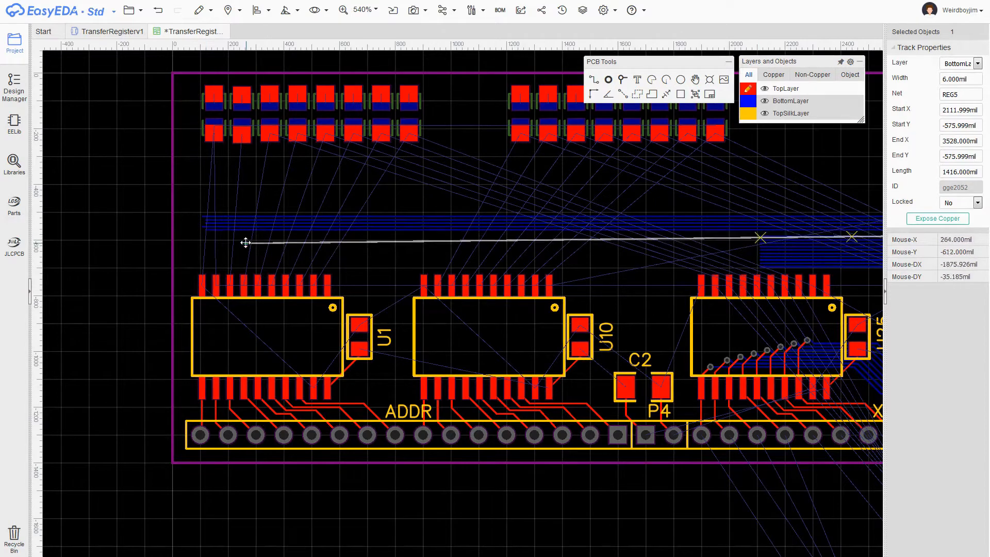
left_click_drag(761, 247, 206, 247)
left_click(765, 250)
left_click_drag(761, 251, 206, 254)
left_click(765, 253)
left_click(765, 257)
left_click_drag(760, 257, 208, 257)
left_click(766, 267)
left_click_drag(761, 267, 208, 267)
- Raise a section of the bottom-layer REG0 track above the chip beside U11 and place a via at its right bend
right_click_drag(804, 182, 426, 198)
left_click(674, 196)
scroll(651, 217, "up", 2)
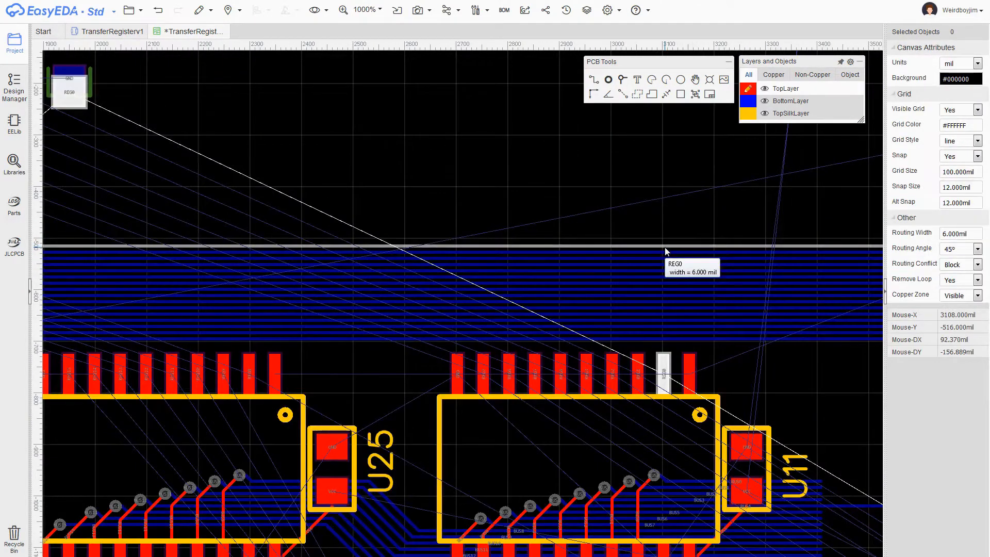
left_click(402, 246)
left_click(717, 247)
scroll(719, 248, "up", 1)
left_click_drag(690, 244, 695, 230)
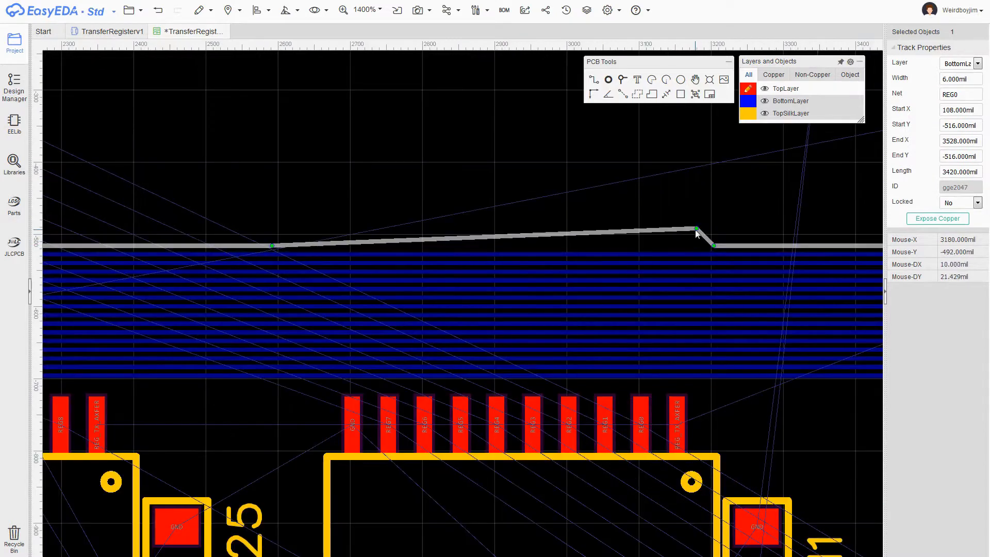
left_click(623, 83)
left_click(697, 236)
right_click(731, 200)
left_click_drag(615, 239, 290, 228)
left_click(686, 237)
- Route a top-layer track from the REG0 via to the REG0 pin of the chip beside U11
left_click(486, 193)
scroll(486, 192, "up", 1)
key("w")
left_click(680, 195)
left_click(601, 461)
- Raise the bottom-layer REG1 track beneath REG0's raised section and connect it through a via to the chip's REG1 pin
left_click(655, 219)
left_click(625, 219)
left_click_drag(625, 219, 275, 217)
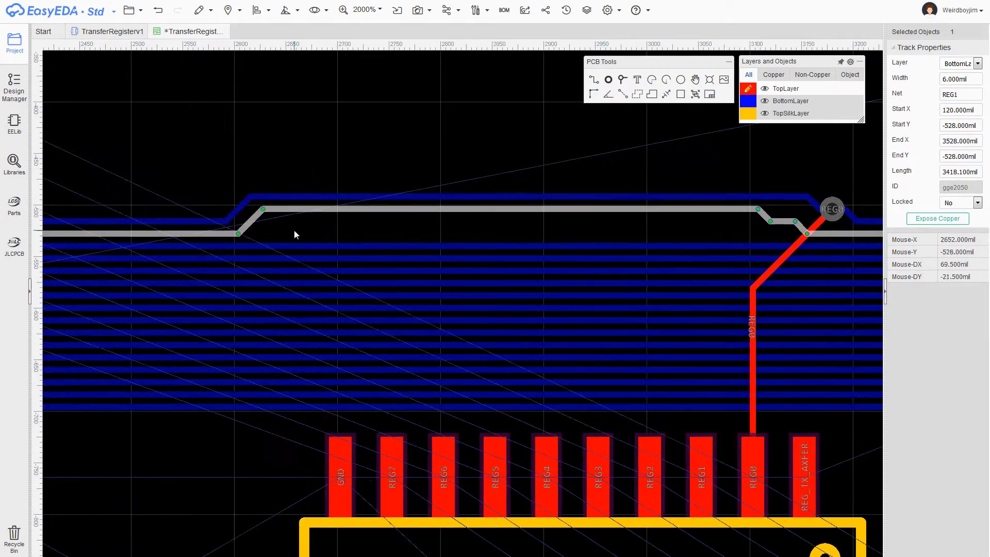
right_click_drag(782, 221, 593, 220)
key("v")
left_click(593, 219)
key("w")
left_click(592, 220)
left_click(515, 467)
- Raise the bottom-layer REG2 track beneath REG1's raised section, with diagonal bends at both ends
right_click_drag(509, 192, 542, 150)
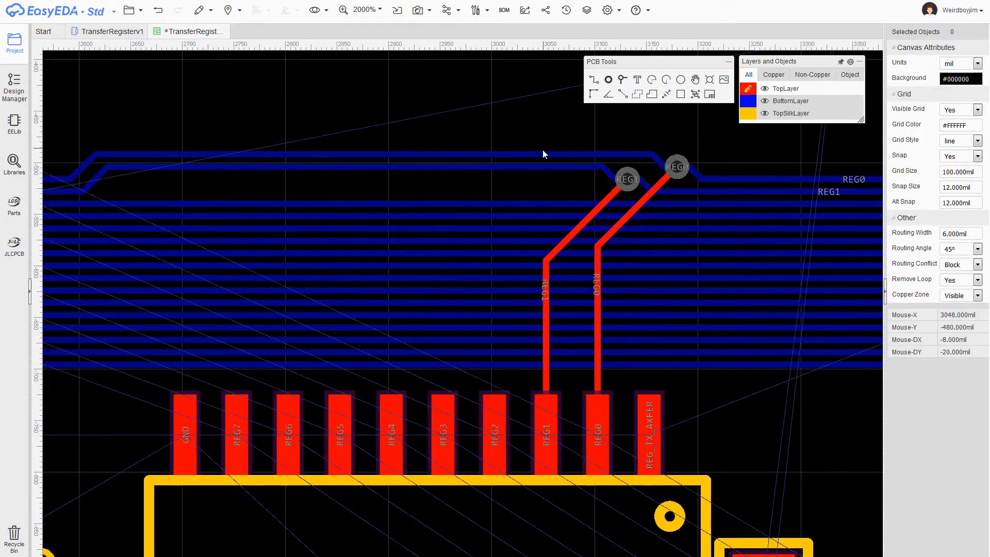
left_click(550, 204)
left_click_drag(550, 205, 552, 182)
right_click_drag(552, 181, 813, 181)
left_click_drag(354, 182, 354, 204)
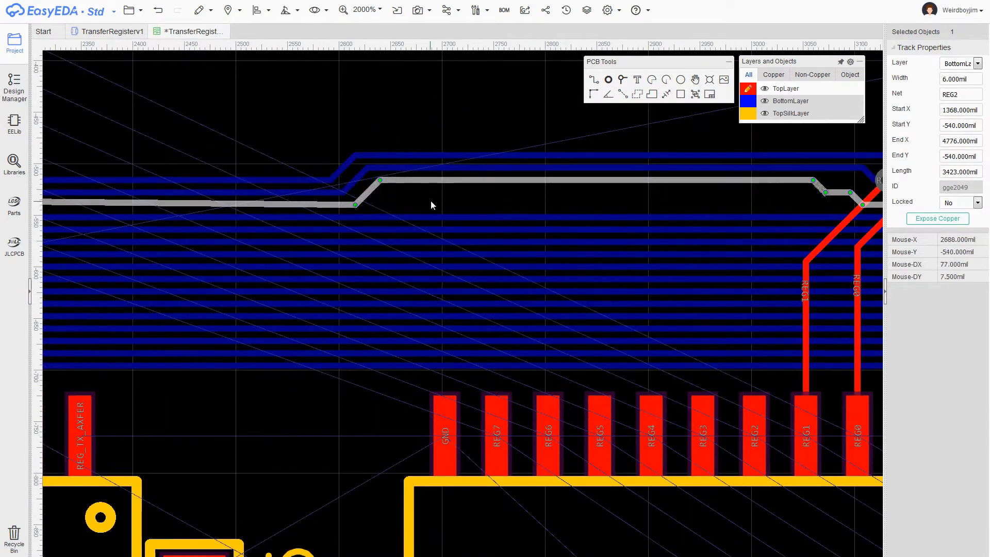
- Reposition the left end of the bottom-layer REG2 track
right_click_drag(103, 206, 773, 238)
left_click(407, 253)
scroll(412, 248, "up", 5)
left_click(410, 262)
left_click_drag(410, 262, 498, 267)
left_click(417, 260)
- Place a via on REG2's right bend and straighten the stepped bends of REG0, REG1 and REG2 beside their vias
scroll(428, 264, "down", 4)
scroll(756, 276, "up", 2)
key("v")
left_click(624, 224)
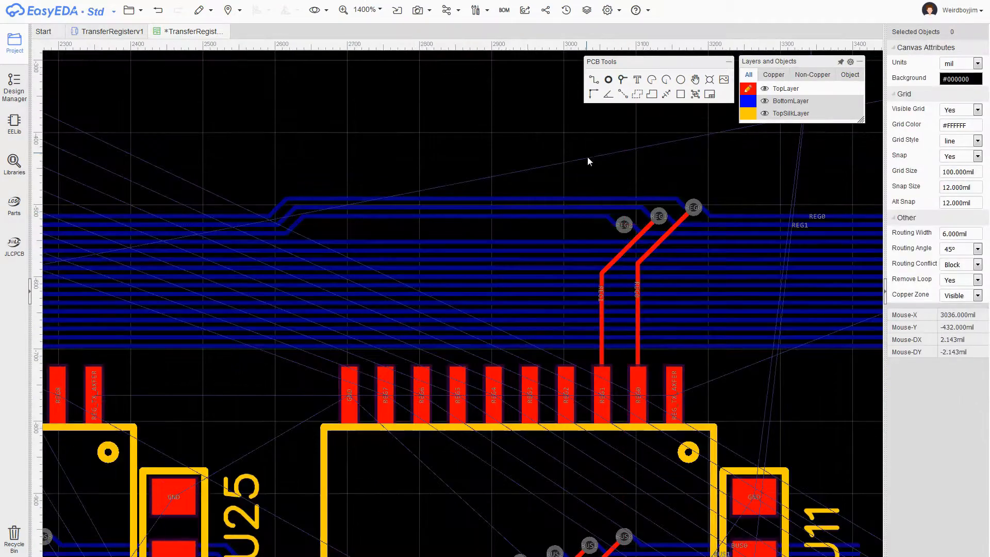
scroll(636, 237, "up", 1)
left_click(746, 175)
left_click(688, 177)
left_click(670, 195)
left_click(640, 214)
left_click(602, 211)
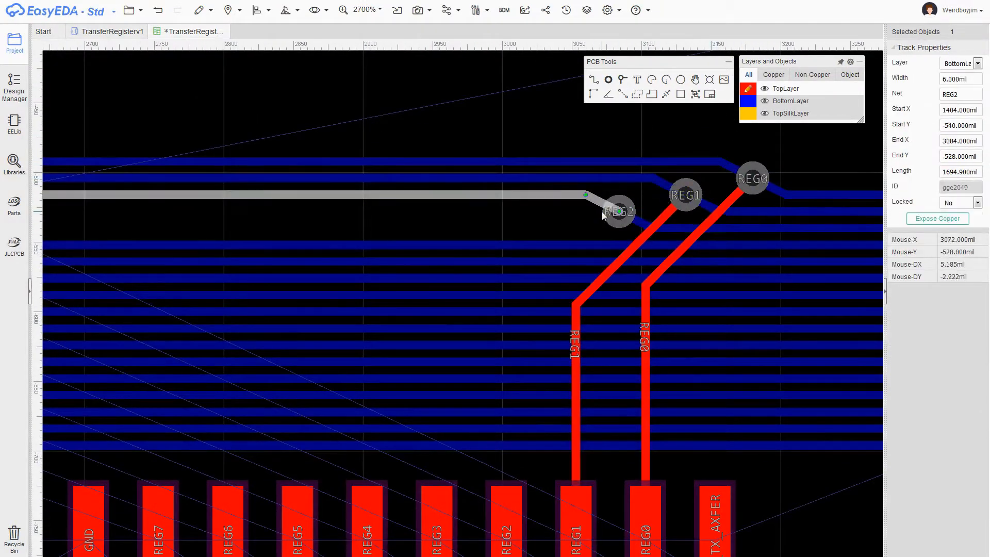
- Smooth the left bends of the raised REG0, REG1 and REG2 tracks into shallower diagonals
scroll(564, 187, "down", 2)
right_click_drag(171, 205, 467, 241)
left_click(466, 241)
left_click(462, 224)
left_click(459, 239)
scroll(449, 239, "down", 2)
right_click_drag(568, 177, 278, 163)
scroll(429, 176, "up", 1)
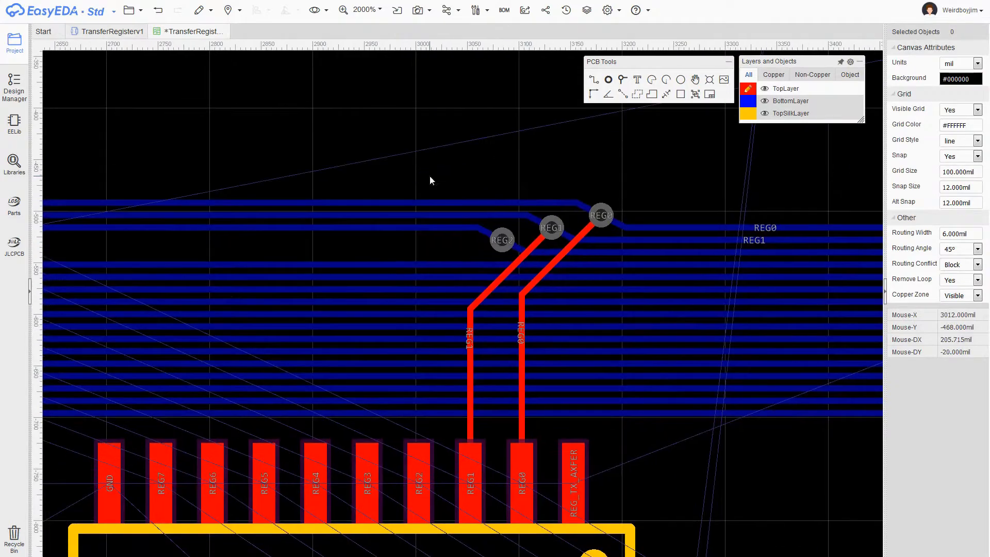
- Route a top-layer track from the REG2 via to the REG2 pin of the chip beside U11
left_click(453, 264)
key("w")
left_click(502, 241)
left_click(419, 454)
- Raise the bottom-layer REG3 track beneath REG2's raised section and connect it through a via to the chip's REG3 pin
left_click(475, 265)
left_click_drag(435, 265, 434, 239)
scroll(454, 175, "down", 2)
scroll(412, 191, "up", 2)
key("v")
left_click(498, 241)
right_click(498, 241)
left_click(520, 218)
key("w")
left_click(498, 241)
left_click(412, 454)
- Raise the bottom-layer REG4 track, route its via to the chip's REG4 pin on the top layer, and shape its left bend
right_click_drag(471, 262, 549, 235)
left_click(504, 239)
left_click_drag(504, 239, 503, 214)
left_click(471, 232)
left_click(595, 79)
left_click(528, 226)
left_click(440, 449)
right_click_drag(415, 102, 469, 110)
left_click(172, 224)
left_click_drag(198, 224, 198, 247)
left_click(316, 214)
- Raise the bottom-layer REG5 track beneath REG4's raised section and connect it through a via to the chip's REG5 pin
right_click_drag(437, 132, 217, 131)
left_click(442, 259)
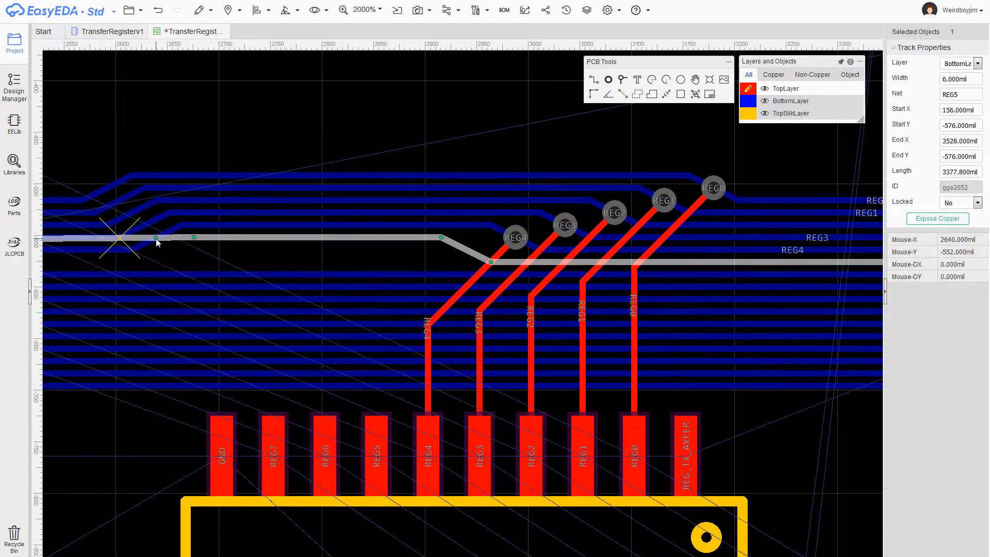
left_click_drag(144, 239, 145, 262)
left_click(624, 80)
left_click(466, 250)
left_click(595, 79)
left_click(466, 250)
left_click(377, 449)
- Raise the bottom-layer REG6 track beneath REG5's raised section and connect it through a via to the chip's REG6 pin
right_click_drag(392, 306, 406, 265)
left_click(418, 235)
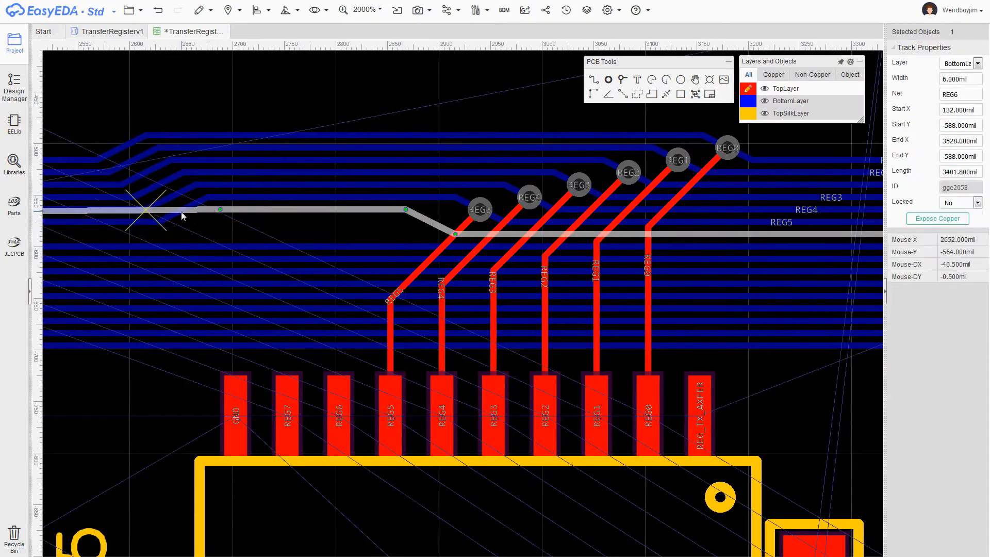
left_click_drag(171, 211, 172, 234)
left_click(430, 222)
left_click(431, 222)
left_click(339, 412)
- Raise the bottom-layer REG7 track beneath REG6's raised section and connect it through a via to the chip's REG7 pin
scroll(338, 232, "down", 2)
left_click(453, 186)
scroll(448, 180, "up", 2)
left_click_drag(421, 191, 421, 166)
left_click_drag(247, 166, 376, 191)
left_click(444, 179)
left_click(352, 359)
- Shift the left bends of the raised REG tracks into an evenly staggered pattern and save the board
scroll(349, 211, "down", 3)
scroll(339, 214, "up", 2)
left_click_drag(291, 183, 360, 175)
left_click_drag(258, 148, 335, 149)
left_click_drag(240, 130, 319, 131)
scroll(406, 199, "down", 4)
left_click(626, 225)
right_click_drag(626, 225, 726, 240)
scroll(519, 292, "down", 3)
key("ctrl+s")
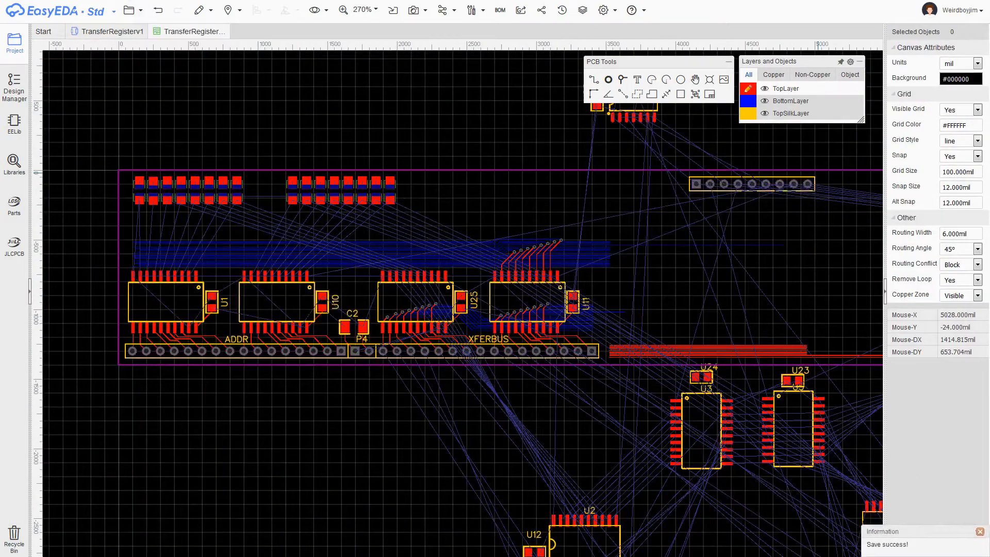
- Extend the raised sections of the REG0 to REG7 tracks past the chip beside U25, ending their bends between U10 and that chip
scroll(419, 118, "up", 2)
scroll(485, 201, "up", 3)
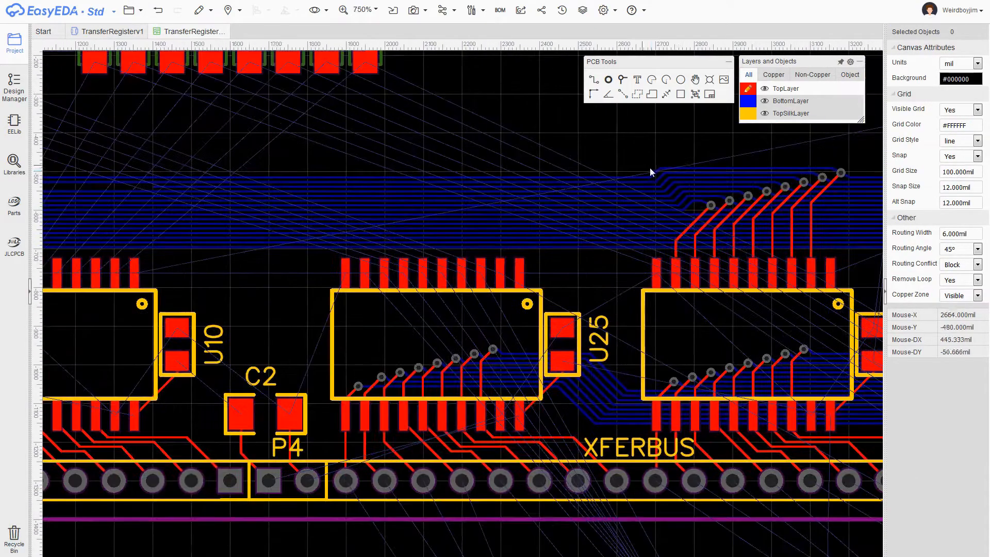
left_click(653, 171)
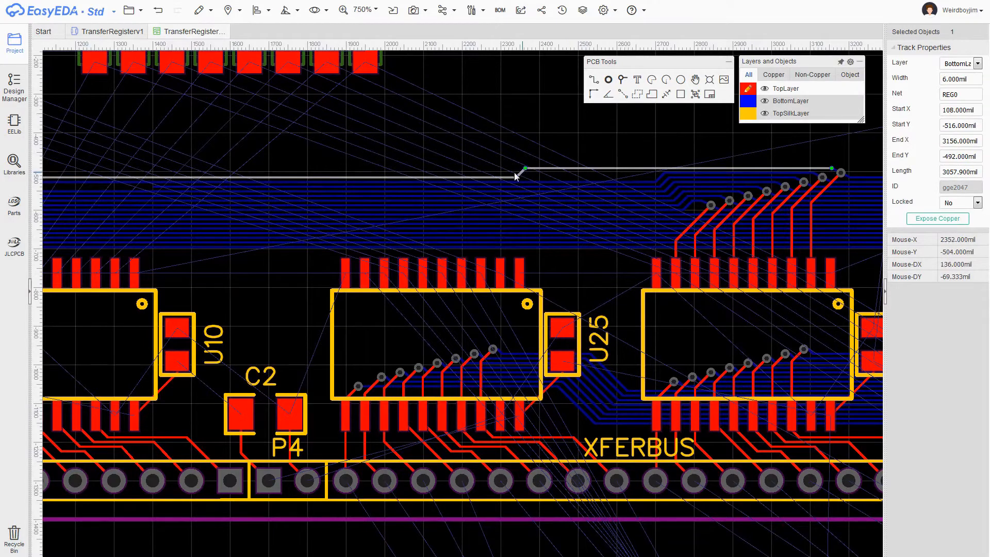
left_click_drag(390, 171, 284, 173)
left_click_drag(661, 178, 288, 178)
left_click(158, 10)
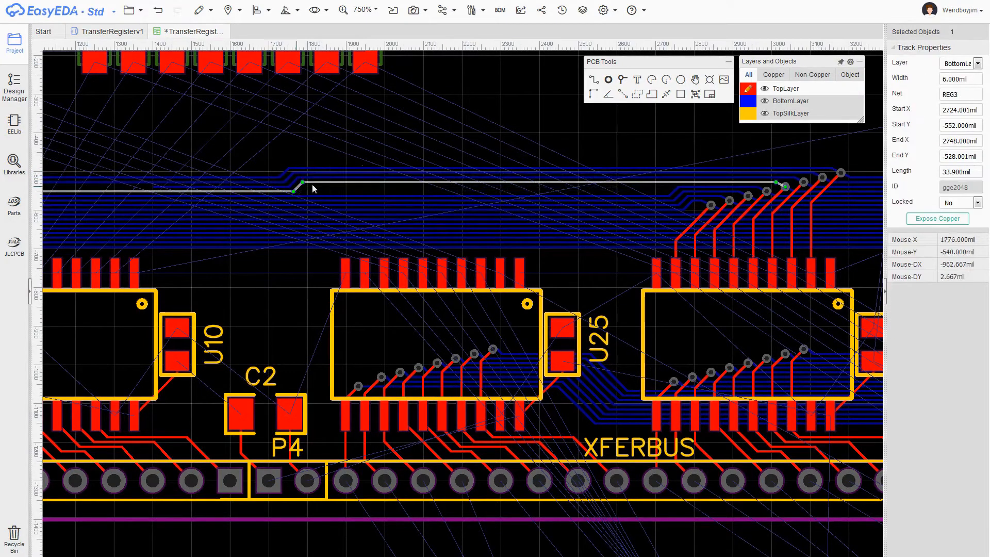
key("Delete")
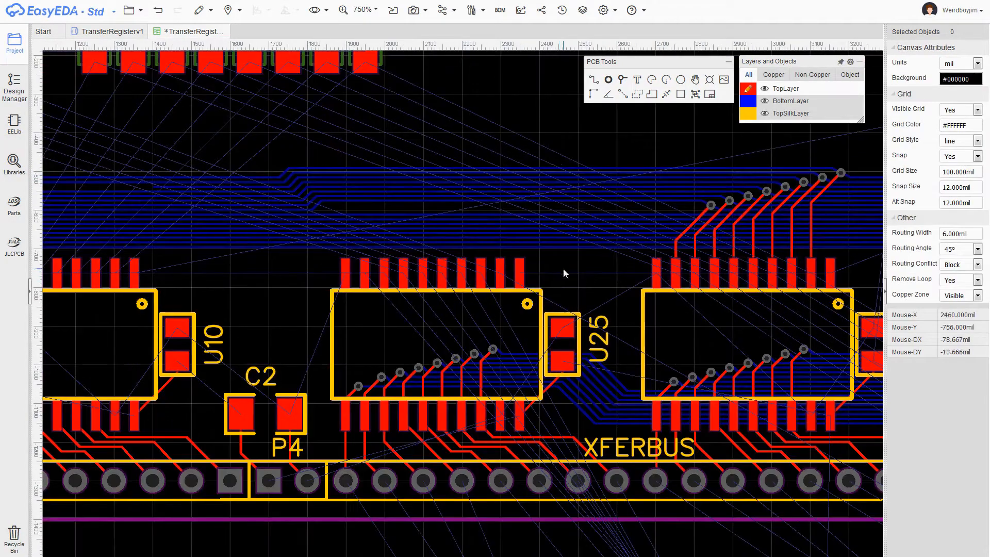
- Raise the bottom-layer REG8 and REG9 tracks and connect each through a via to its pin on the chip beside U25
left_click(530, 212)
scroll(529, 212, "up", 5)
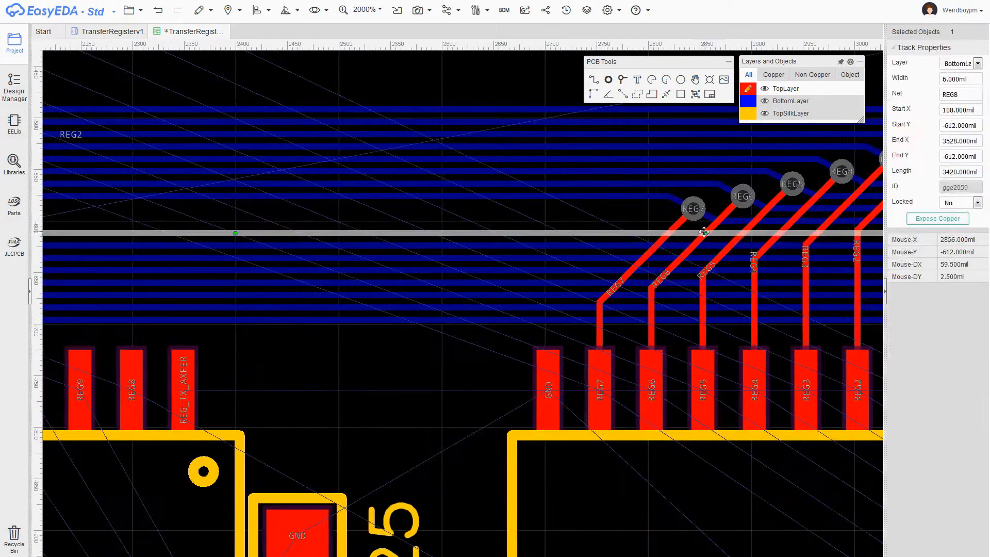
scroll(705, 232, "down", 4)
scroll(516, 237, "up", 5)
left_click_drag(528, 208, 528, 177)
left_click(527, 223)
left_click_drag(454, 224, 453, 192)
scroll(516, 180, "down", 5)
scroll(325, 180, "up", 5)
left_click_drag(329, 184, 294, 209)
left_click_drag(344, 198, 344, 193)
scroll(373, 212, "down", 5)
scroll(514, 180, "up", 5)
- Raise the bottom-layer REG10 and REG11 tracks and connect each through a via to its pin on the chip beside U25
left_click_drag(444, 193, 444, 160)
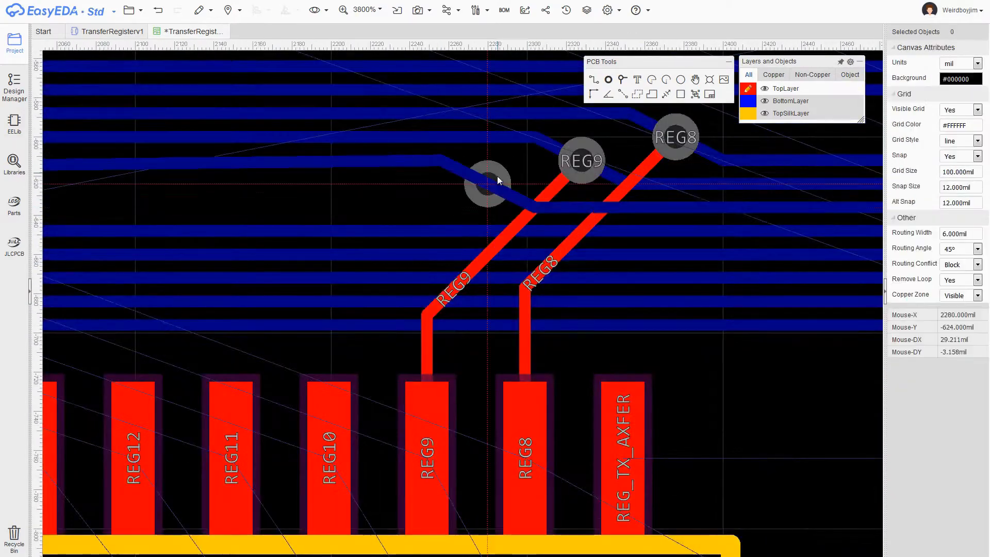
left_click(465, 235)
scroll(465, 235, "down", 5)
scroll(319, 227, "up", 5)
left_click_drag(319, 227, 319, 205)
scroll(319, 206, "down", 5)
left_click(473, 243)
left_click(467, 258)
scroll(466, 259, "down", 5)
- Raise the bottom-layer REG12 and REG13 tracks, connect each through a via to its chip pin, and adjust REG13's left section
left_click_drag(342, 257, 343, 225)
scroll(342, 225, "down", 5)
scroll(463, 225, "up", 5)
scroll(463, 225, "down", 5)
left_click(539, 230)
left_click_drag(498, 230, 498, 208)
left_click(524, 218)
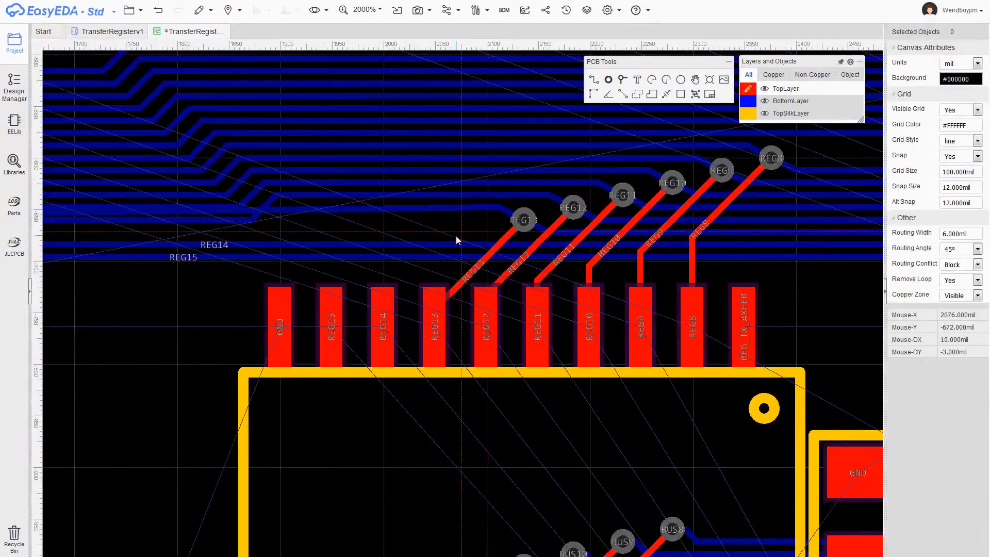
left_click_drag(265, 209, 265, 230)
scroll(347, 228, "down", 5)
- Raise the bottom-layer REG14 track and connect REG14 and REG15 through vias to their pins on the chip beside U25
left_click_drag(449, 196, 448, 172)
left_click_drag(309, 174, 309, 171)
key("v")
left_click(473, 185)
key("t")
key("w")
left_click(474, 183)
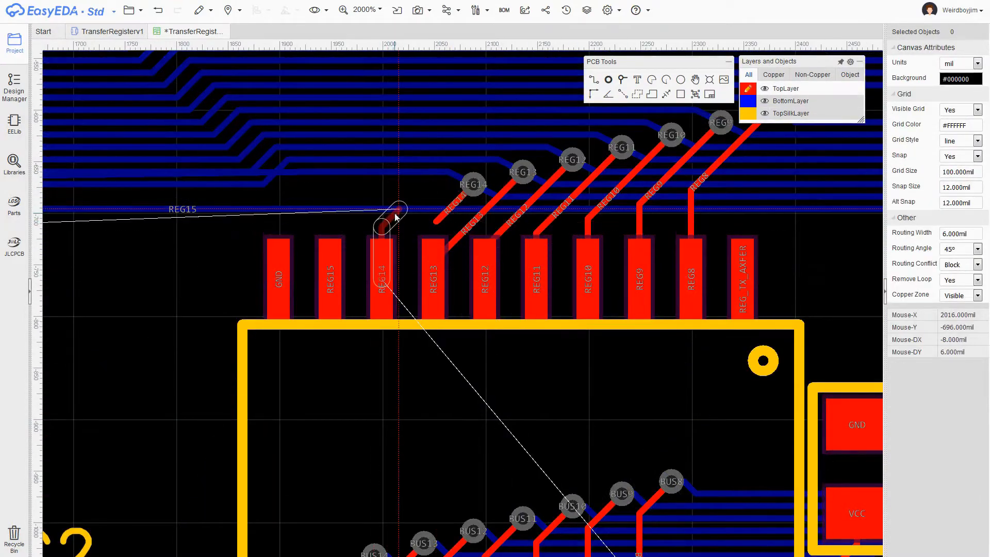
scroll(363, 215, "down", 4)
scroll(165, 267, "down", 4)
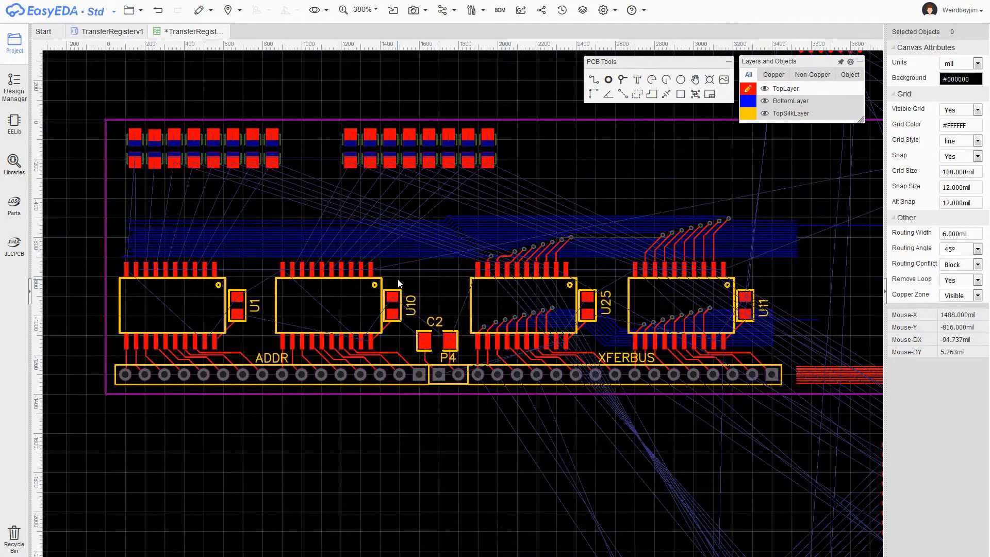
- Copy the finished REG tracks and vias above the chips beside U25 and U11 and paste them above the chips beside U1 and U10
scroll(420, 267, "up", 8)
left_click(438, 261)
left_click_drag(438, 261, 389, 299)
scroll(389, 300, "down", 4)
left_click_drag(183, 235, 759, 314)
key("ctrl+c")
key("ctrl+v")
left_click(132, 70)
- Delete the surplus right-hand ends of the pasted bottom-layer REG tracks
scroll(520, 279, "up", 1)
scroll(519, 276, "down", 1)
scroll(379, 195, "up", 5)
left_click(479, 355)
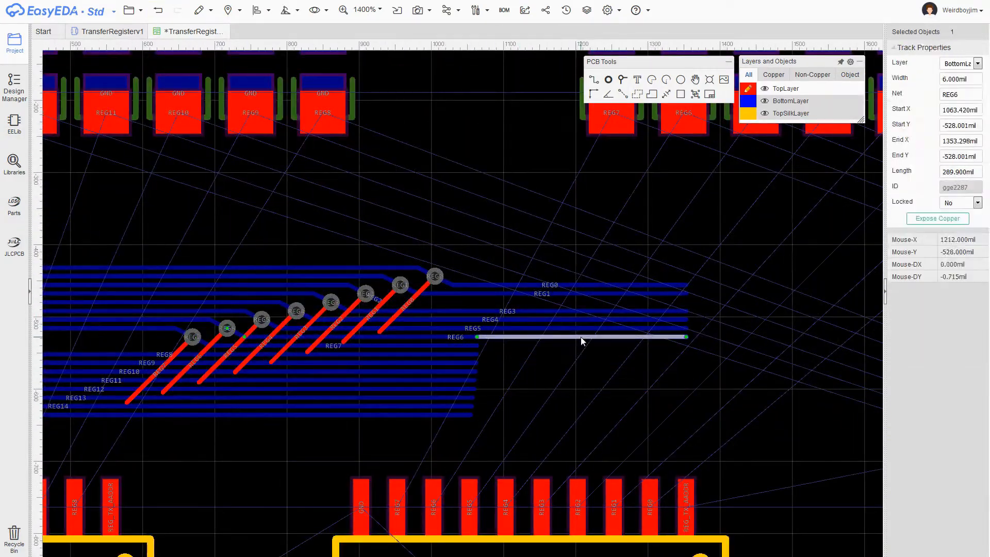
key("Delete")
- Move the pasted REG tracks and vias into line with the original bus above the chips beside U1 and U10
scroll(581, 338, "down", 2)
scroll(185, 366, "down", 3)
left_click_drag(93, 294, 547, 382)
left_click_drag(259, 322, 359, 337)
- Join the pasted REG tracks to the matching original REG tracks on the bottom layer, bridging the gap from REG0 to REG15
scroll(463, 291, "up", 7)
key("b")
left_click(593, 280)
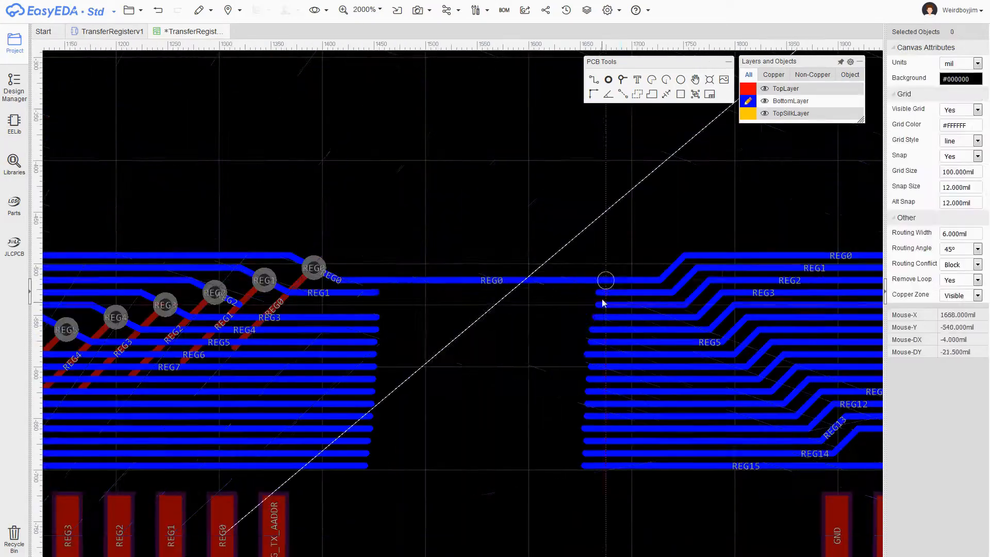
left_click(593, 293)
left_click(377, 293)
left_click(377, 305)
left_click(593, 317)
left_click(592, 368)
scroll(591, 379, "up", 3)
left_click(614, 264)
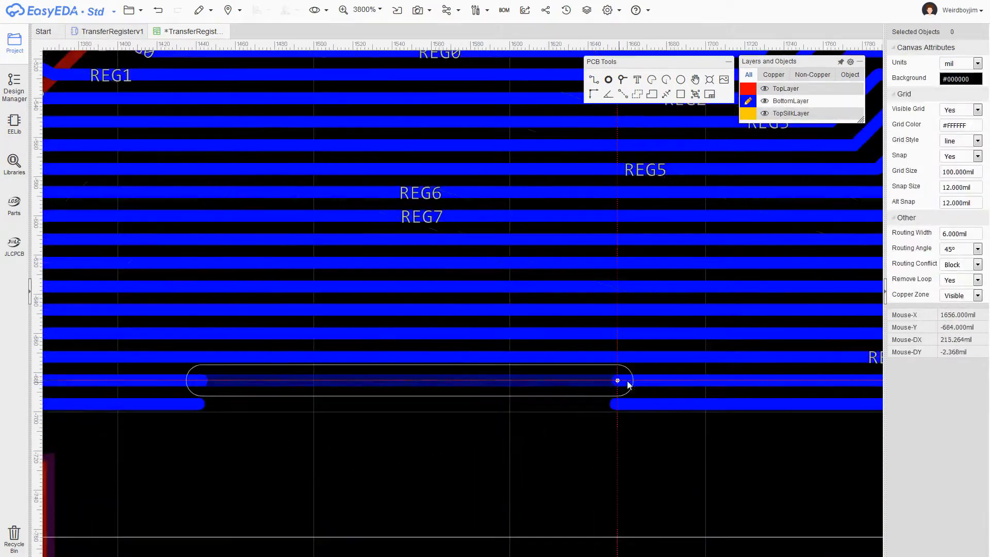
left_click(200, 381)
left_click(614, 381)
scroll(453, 196, "down", 6)
- Route top-layer tracks from the REG0 to REG7 vias to the matching pins of the chip beside U10
key("t")
scroll(454, 197, "up", 2)
scroll(467, 202, "up", 3)
scroll(336, 301, "down", 5)
left_click(398, 200)
scroll(335, 300, "up", 6)
left_click(453, 166)
left_click(327, 442)
left_click(284, 442)
left_click(358, 206)
left_click(214, 450)
scroll(336, 301, "down", 4)
- Route top-layer tracks from the REG8, REG9 and REG10 vias to the matching pins of the chip beside U1
left_click(476, 210)
left_click(417, 328)
left_click(441, 218)
left_click(381, 328)
left_click(406, 227)
left_click(345, 330)
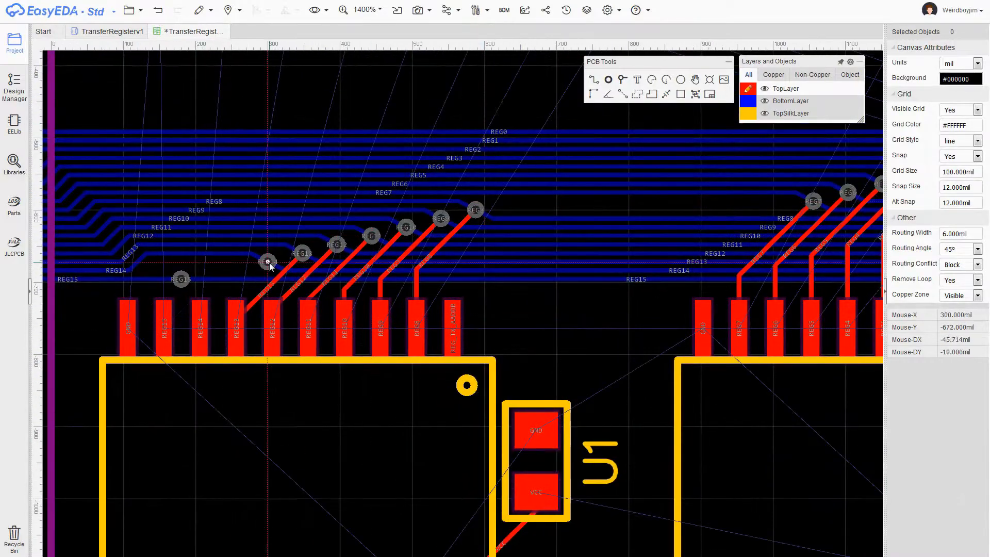
- Reposition the REG14 and REG15 vias and connect them on the top layer to their pins on the chip beside U1
scroll(175, 279, "up", 2)
left_click(186, 279)
left_click(342, 293)
scroll(579, 385, "down", 1)
scroll(645, 255, "up", 3)
- Route top-layer tracks from the REG8 to REG15 pads down to the matching vias above the chip beside U1
left_click(442, 217)
scroll(328, 347, "down", 6)
left_click(307, 330)
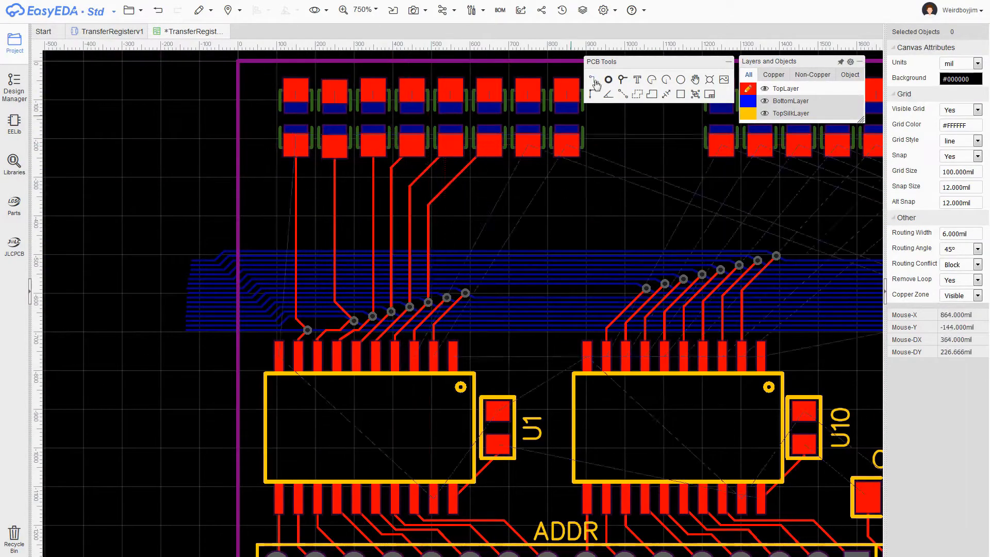
left_click(566, 145)
- Delete the surplus bottom-layer REG track ends running left past the vias and beyond the board outline
scroll(540, 218, "up", 3)
left_click(484, 267)
key("Delete")
left_click(581, 234)
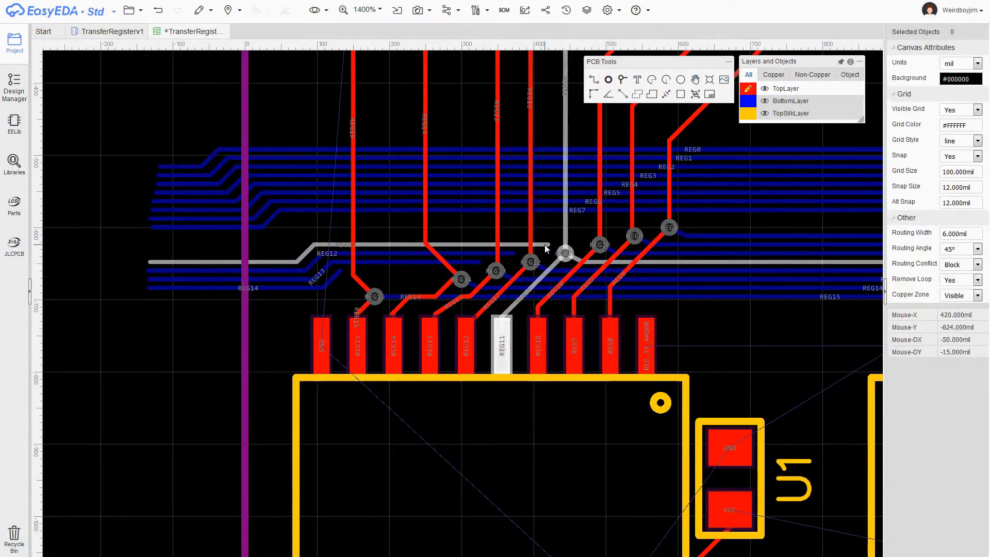
scroll(581, 233, "down", 3)
scroll(645, 256, "up", 4)
left_click(552, 217)
key("Delete")
scroll(463, 266, "down", 5)
- Route top-layer tracks from the REG0 to REG7 pads down to the matching vias above the chip beside U10
scroll(458, 235, "up", 1)
left_click(443, 282)
left_click(447, 234)
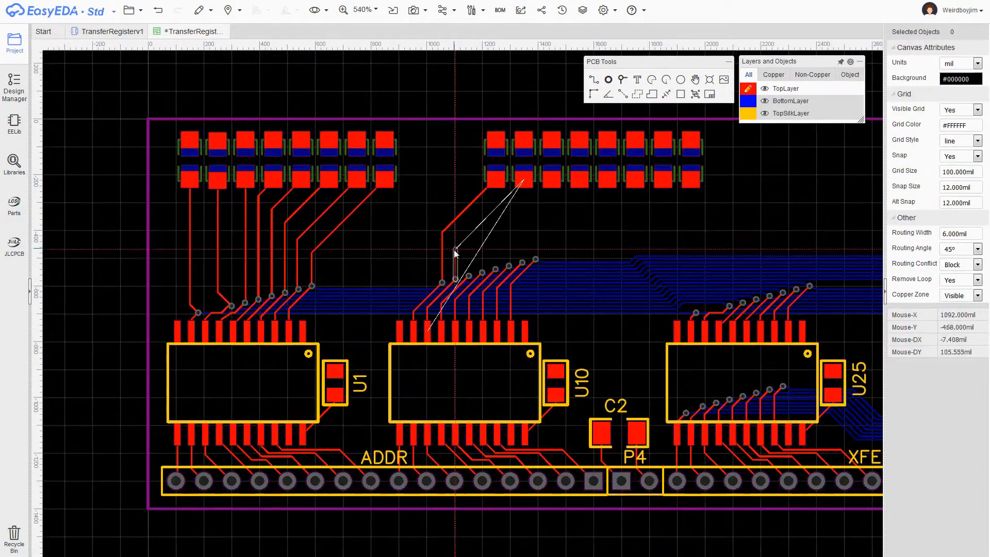
scroll(524, 181, "up", 2)
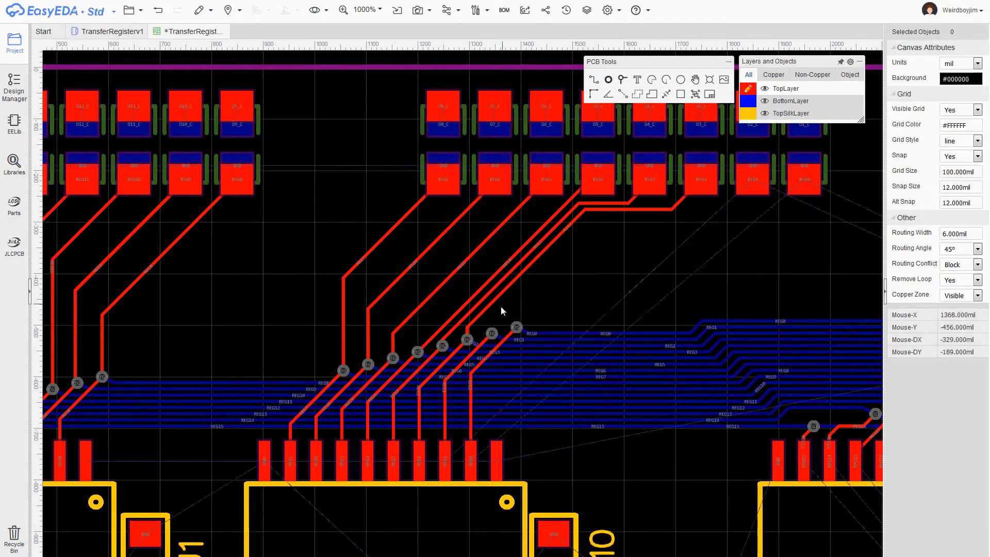
scroll(663, 305, "down", 5)
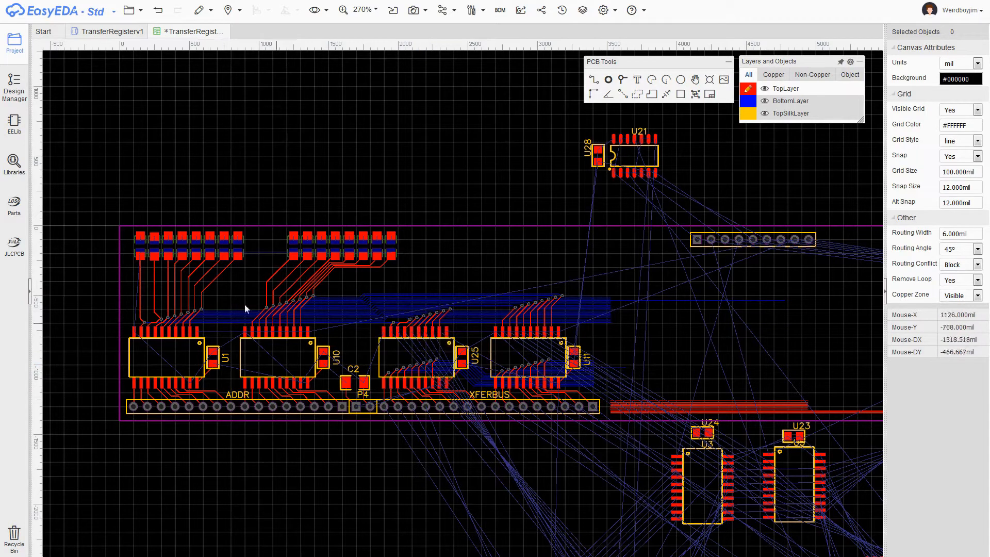
- Move U21 and U28 inside the board outline above the chip beside U11 and save the board
left_click_drag(577, 122, 544, 254)
left_click(533, 158)
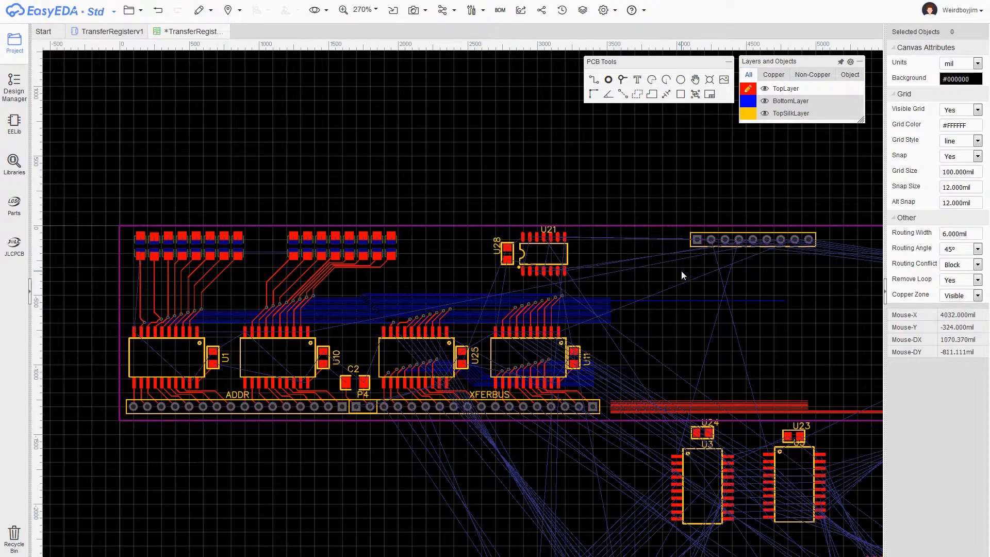
right_click_drag(682, 271, 562, 251)
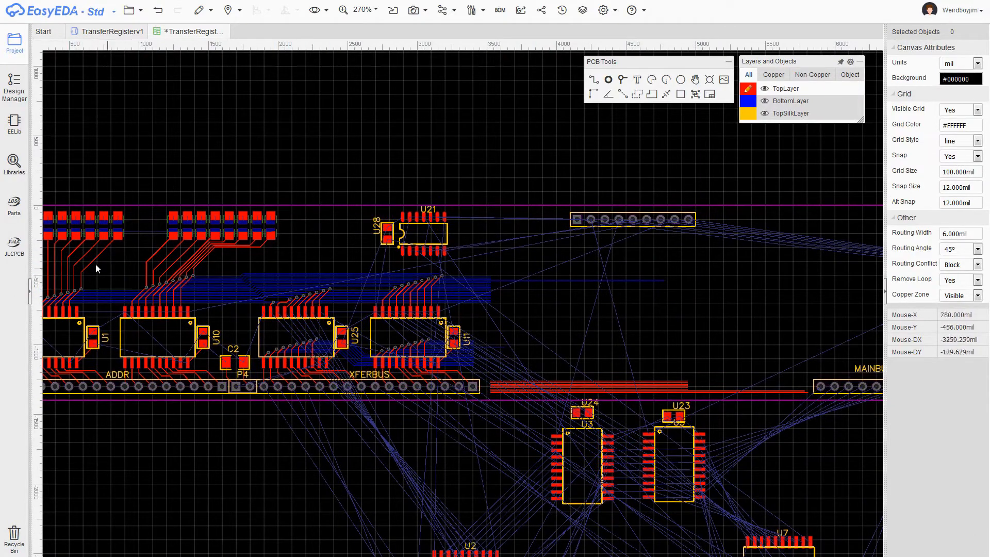
right_click_drag(731, 311, 478, 312)
key("ctrl+s")
scroll(484, 283, "down", 4)
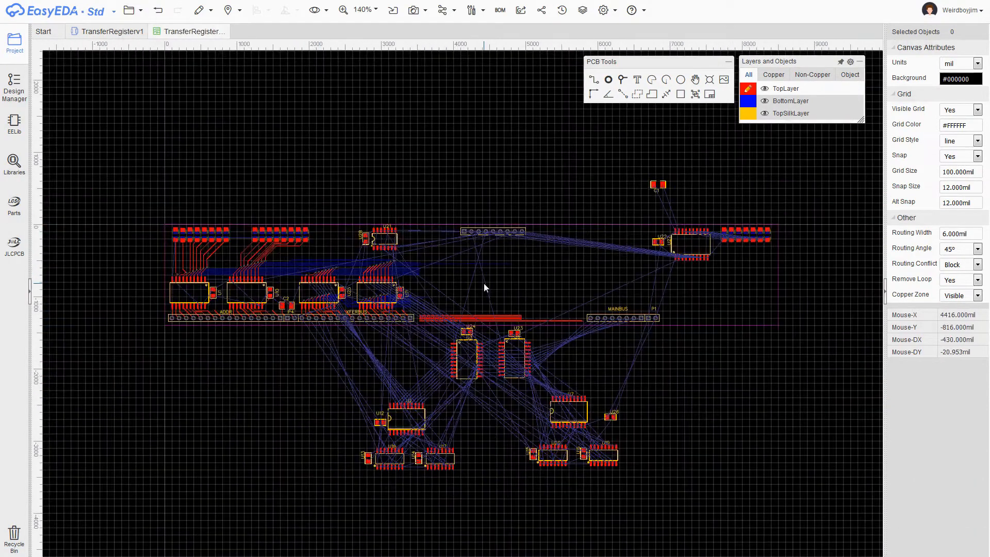
- Move chips U3 and U5 with capacitors U24, U23 and U22 inside the board outline to the right of the MAINBUS connector
scroll(692, 243, "up", 4)
right_click_drag(731, 245, 525, 228)
left_click_drag(525, 228, 631, 266)
right_click_drag(190, 510, 314, 437)
left_click_drag(314, 437, 236, 313)
left_click_drag(275, 330, 744, 225)
right_click_drag(745, 191, 548, 273)
left_click_drag(548, 273, 476, 109)
left_click_drag(592, 413, 502, 286)
left_click_drag(542, 331, 535, 312)
right_click_drag(178, 408, 405, 349)
left_click_drag(261, 466, 160, 340)
left_click_drag(215, 364, 686, 237)
left_click(706, 380)
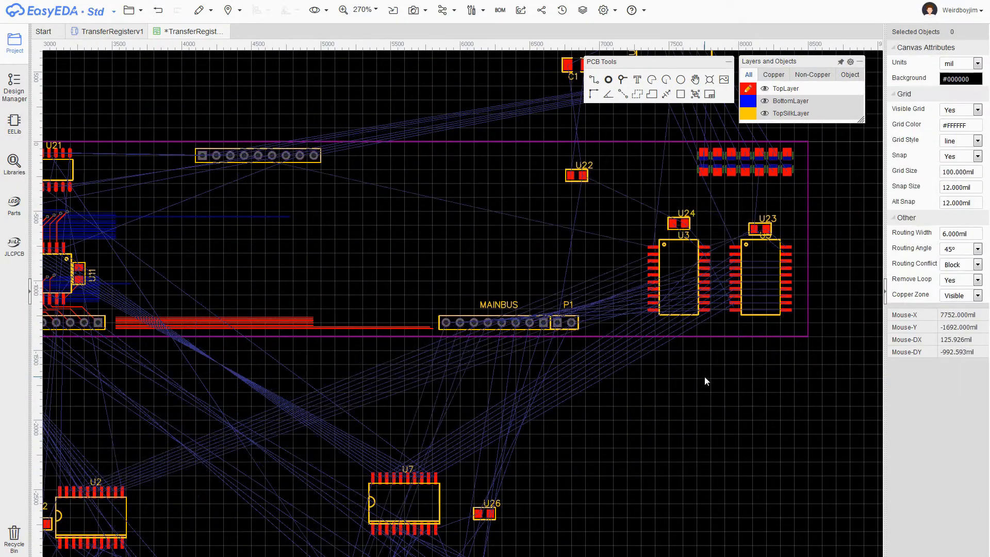
- Align capacitors U24 and U23 directly above chips U3 and U5, with U23 at X 8160 mil, Y -612 mil
scroll(717, 237, "up", 2)
right_click_drag(717, 237, 515, 231)
left_click_drag(439, 204, 439, 211)
left_click_drag(604, 216, 606, 212)
left_click_drag(609, 237, 612, 237)
left_click_drag(455, 234, 456, 235)
left_click_drag(603, 212, 610, 218)
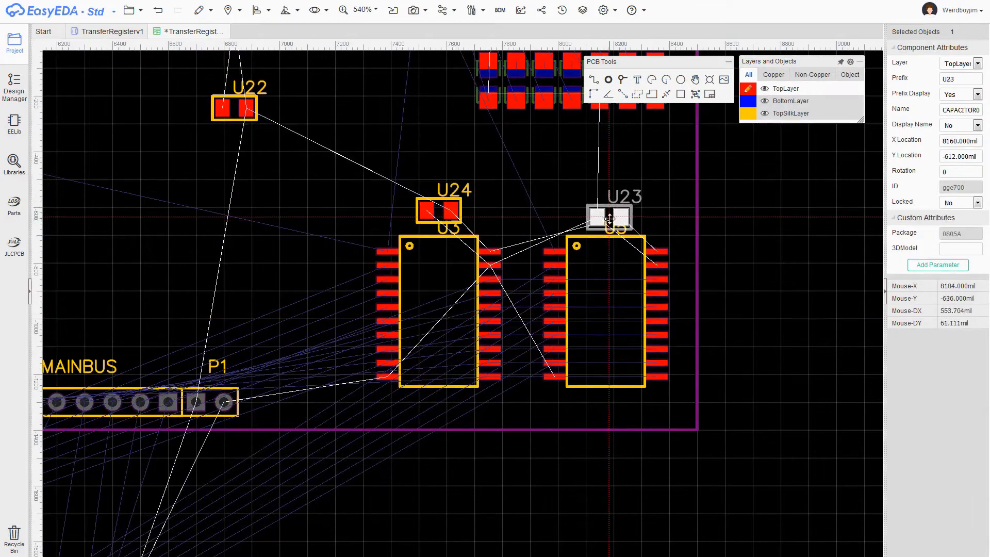
scroll(526, 408, "down", 1)
left_click_drag(405, 252, 640, 415)
- Route a track from the MAINBUS7 connector pad diagonally down toward the matching bus track at the board's lower edge
right_click_drag(217, 392, 572, 321)
scroll(382, 342, "up", 2)
left_click(382, 342)
key("Delete")
scroll(613, 330, "up", 2)
left_click(505, 349)
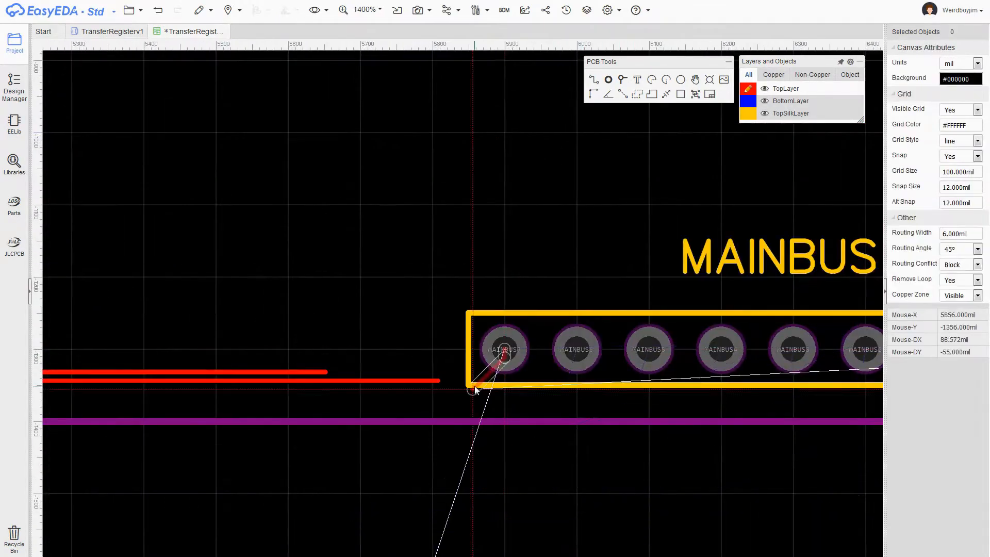
scroll(508, 351, "down", 2)
- Route the MAINBUS6 and MAINBUS7 tracks diagonally up and across above the MAINBUS connector
right_click_drag(508, 351, 768, 334)
scroll(768, 334, "up", 1)
scroll(685, 221, "up", 1)
left_click(542, 341)
left_click(602, 287)
right_click_drag(773, 289, 155, 310)
left_click(428, 310)
left_click(388, 311)
scroll(388, 310, "down", 1)
right_click_drag(247, 309, 854, 329)
- Switch the MAINBUS tracks to the bottom layer and place a via on the MAINBUS7 track left of the connector
left_click(978, 63)
left_click(955, 83)
scroll(390, 301, "up", 1)
left_click(194, 419)
right_click_drag(200, 100, 565, 85)
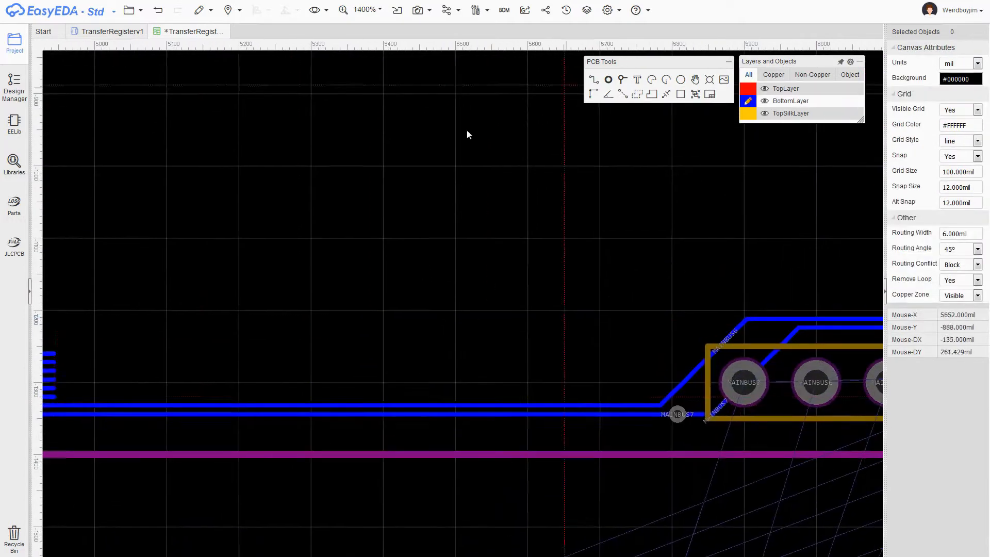
- Route the next bus track above the connector and extend the MAINBUS0 to MAINBUS4 tracks to staggered ends left of it
left_click(738, 310)
left_click(878, 310)
right_click(878, 310)
left_click(51, 388)
left_click_drag(54, 388, 622, 372)
left_click_drag(54, 362, 616, 362)
left_click_drag(53, 353, 608, 353)
right_click_drag(719, 242, 347, 247)
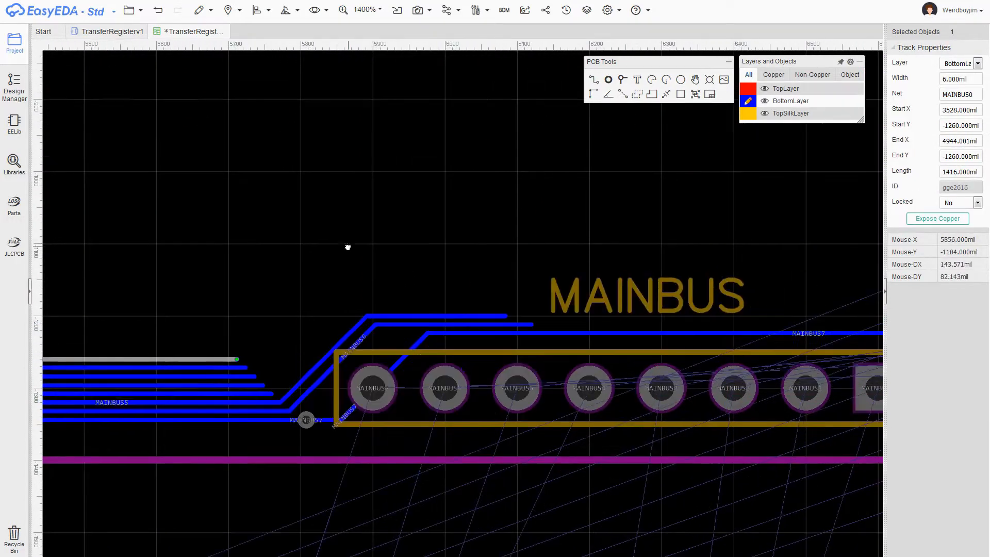
- Route the MAINBUS4 to MAINBUS0 tracks diagonally up above the connector and extend MAINBUS5 to about X 6840 mil
left_click(271, 394)
left_click(861, 307)
left_click(262, 386)
left_click(861, 299)
left_click(238, 359)
left_click(854, 273)
right_click_drag(722, 242, 516, 238)
left_click(298, 311)
left_click_drag(297, 311, 844, 313)
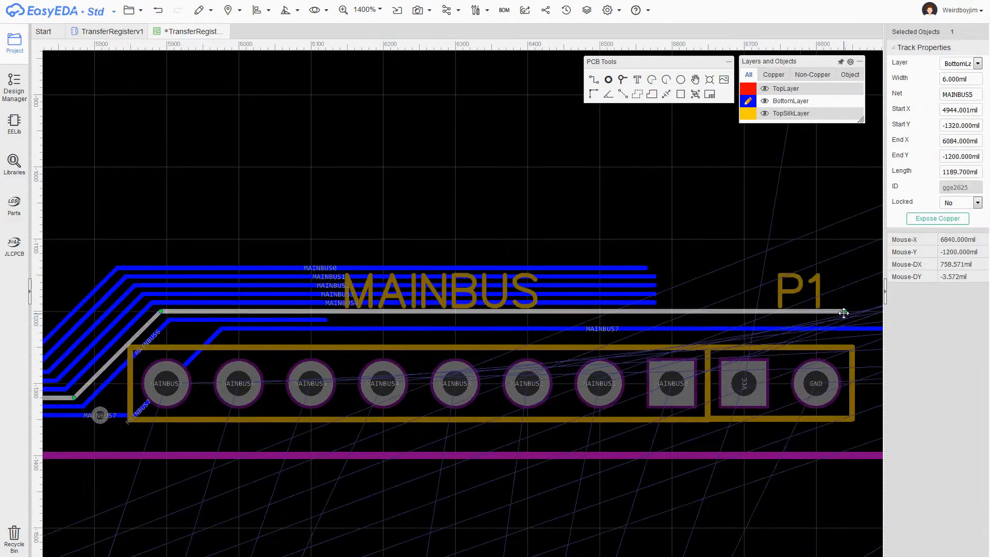
key("v")
scroll(144, 329, "up", 5)
right_click_drag(144, 329, 515, 330)
left_click(486, 305)
key("ctrl+z")
scroll(176, 198, "down", 8)
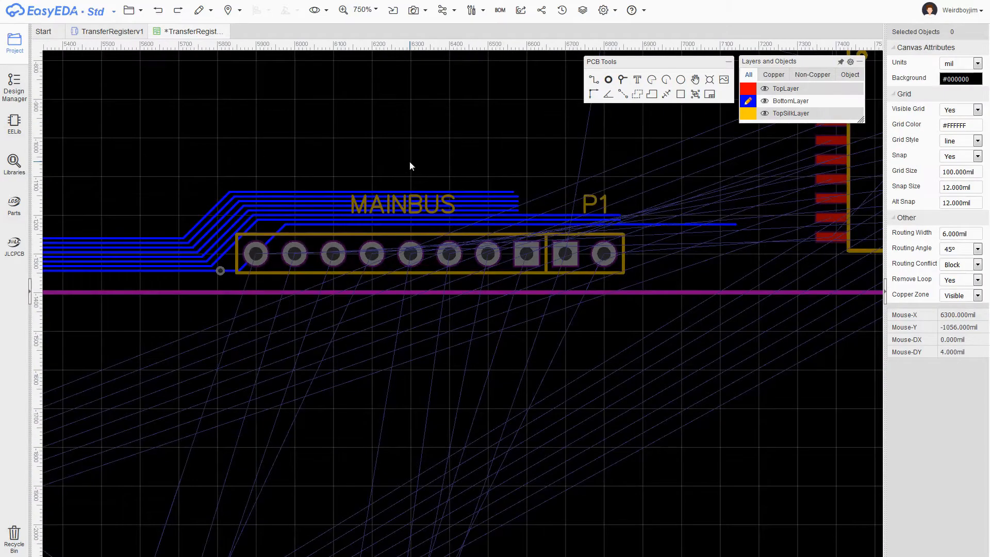
- Place a via on the MAINBUS6 track and route a top-layer track from it to the MAINBUS6 pad
scroll(264, 310, "up", 7)
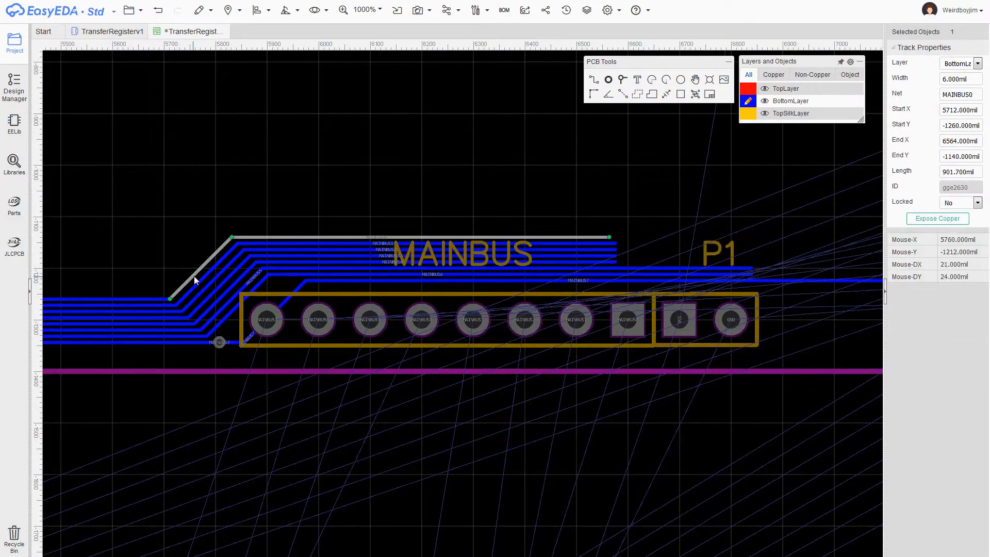
scroll(292, 306, "down", 3)
left_click(401, 348)
left_click(314, 371)
scroll(314, 372, "down", 2)
left_click(372, 352)
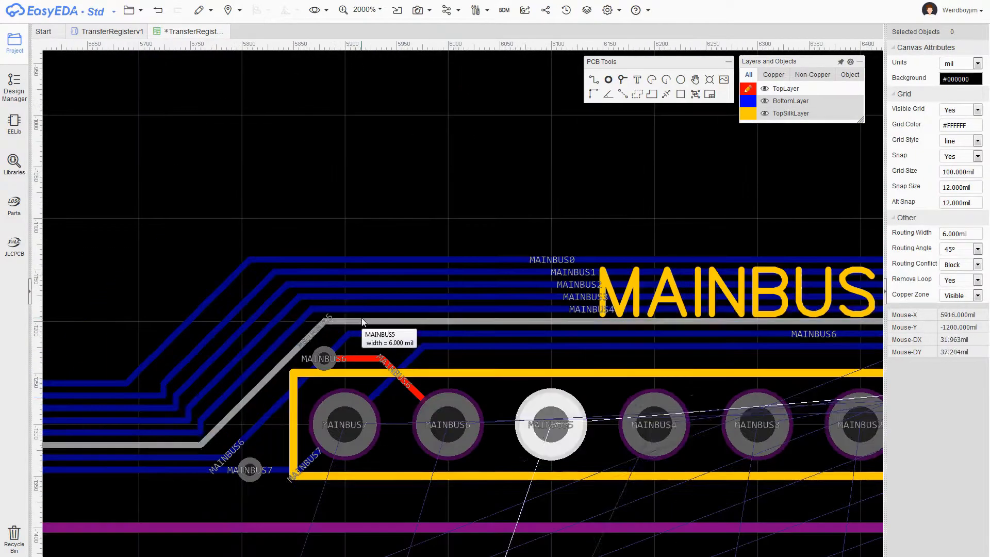
- Shift the diagonal bends of the upper MAINBUS tracks to even spacing, clearing room for vias left of the connector
scroll(330, 351, "up", 3)
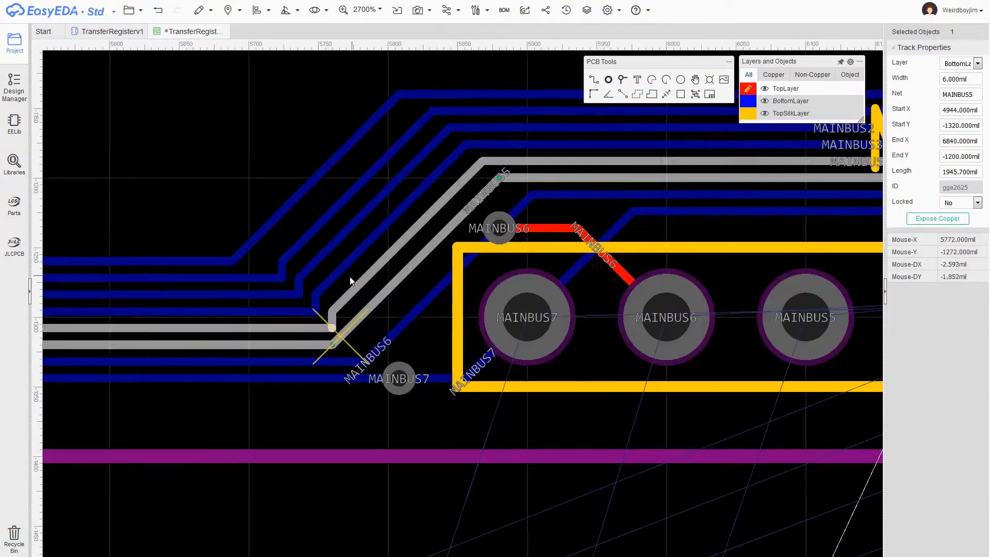
scroll(337, 328, "down", 1)
left_click_drag(322, 217, 334, 217)
right_click_drag(598, 234, 375, 283)
mouse_move(378, 290)
left_mouse_down()
mouse_move(378, 303)
mouse_move(378, 291)
left_mouse_up()
left_click_drag(387, 203, 387, 191)
left_click_drag(394, 255, 394, 242)
right_click_drag(499, 277, 432, 277)
- Route a top-layer track from the MAINBUS5 via to its pad and lower the MAINBUS5 track beyond the via
key("w")
left_click(340, 265)
left_click(394, 366)
left_click_drag(341, 265, 303, 278)
left_click(351, 267)
right_click_drag(717, 289, 208, 312)
left_click_drag(648, 289, 648, 301)
right_click_drag(155, 289, 627, 284)
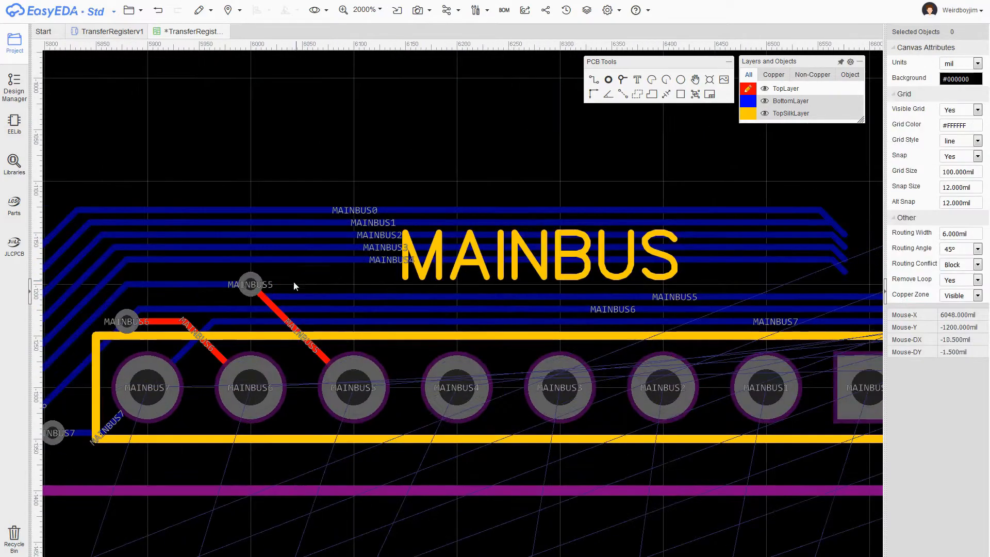
- Bend the MAINBUS4 track down to about Y -1200 mil just past the MAINBUS5 via
scroll(304, 277, "up", 1)
scroll(293, 252, "down", 3)
scroll(302, 376, "up", 1)
left_click(281, 203)
scroll(286, 213, "up", 2)
left_click_drag(300, 195, 362, 231)
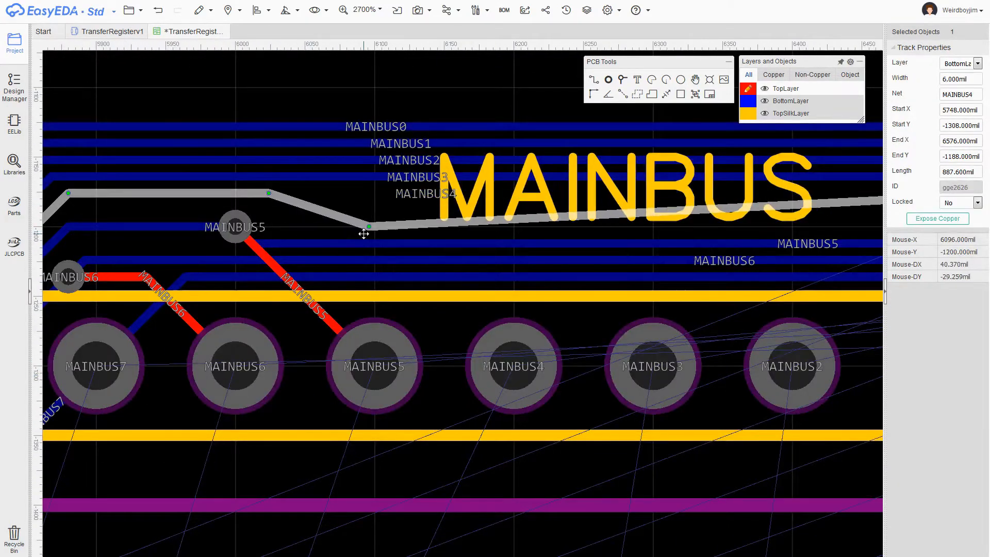
- Delete the slanted right end segments of the MAINBUS0 to MAINBUS3 tracks
right_click_drag(722, 216, 439, 249)
key("Delete")
key("Delete")
key("Delete")
key("Delete")
key("ctrl+z")
key("ctrl+z")
key("ctrl+z")
scroll(762, 207, "up", 2)
- Place a via at the MAINBUS4 bend and route a top-layer track from it to the MAINBUS4 pad
scroll(649, 311, "down", 4)
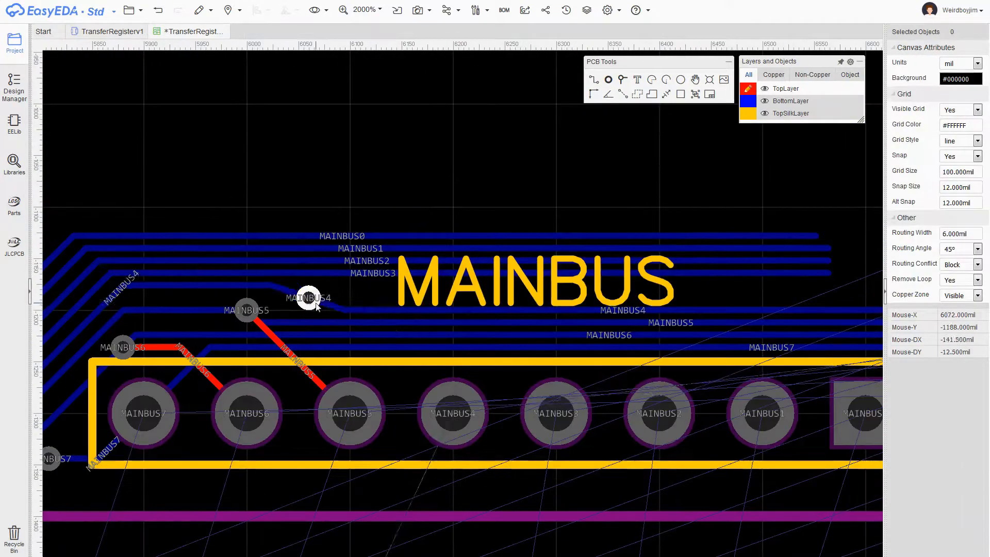
scroll(482, 286, "up", 2)
scroll(400, 413, "up", 1)
left_click(470, 396)
left_click_drag(361, 243, 307, 244)
scroll(307, 247, "down", 1)
left_click(347, 221)
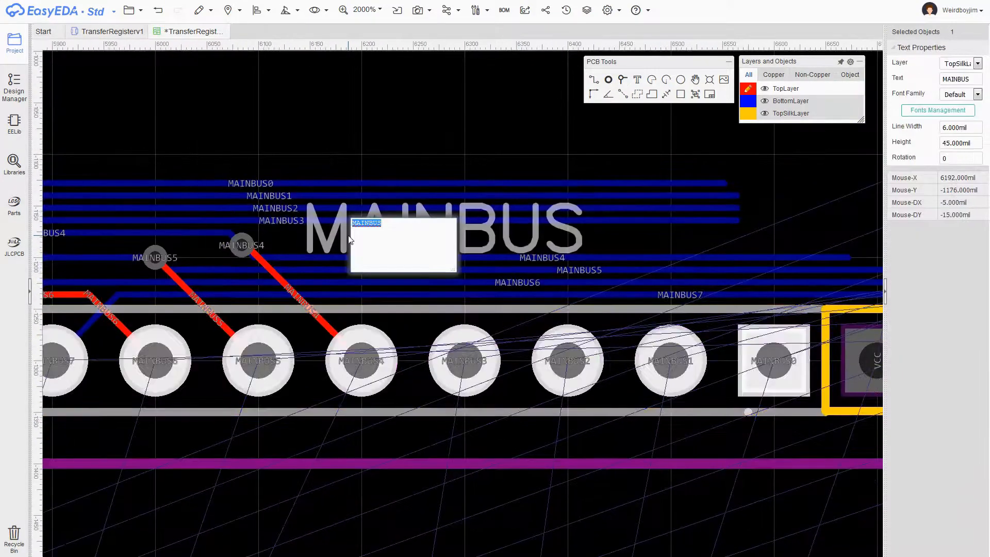
- Bend the MAINBUS3 track down past the MAINBUS4 via and connect it through a via and top-layer track to its pad
scroll(340, 235, "up", 2)
left_click(243, 209)
left_click_drag(292, 207, 365, 246)
scroll(516, 251, "down", 2)
left_click(416, 243)
left_click(561, 370)
key("t")
left_click(416, 243)
key("b")
scroll(417, 222, "up", 1)
left_click_drag(243, 259, 274, 260)
- Lower the MAINBUS2 track, place a via at its bend, and route a top-layer track to the MAINBUS2 pad
left_click(628, 226)
left_click_drag(628, 226, 627, 259)
left_click(391, 243)
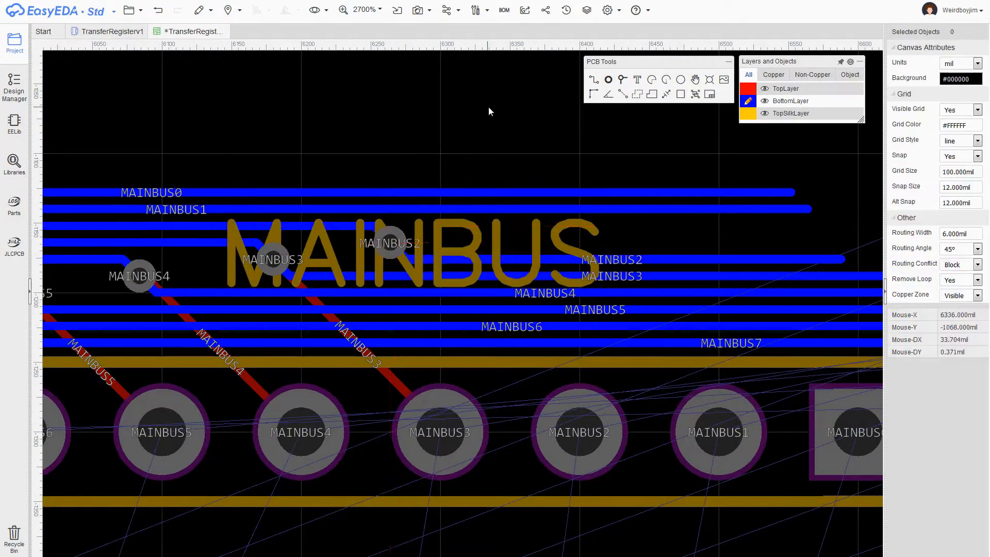
key("t")
left_click(391, 243)
left_click(579, 432)
right_click_drag(671, 170, 389, 180)
- Extend MAINBUS2 to the right, lower the MAINBUS1 track, and connect it through a via and top-layer track to its pad
left_click_drag(561, 270, 793, 270)
scroll(620, 231, "down", 4)
scroll(577, 226, "up", 3)
left_click(541, 252)
left_click_drag(698, 251, 844, 279)
left_click(559, 264)
left_click(560, 264)
left_click(629, 417)
left_click_drag(556, 267, 513, 262)
- Extend the shorter MAINBUS tracks to the right beyond the P1 connector
scroll(473, 263, "down", 1)
right_click_drag(473, 263, 268, 237)
left_click_drag(529, 247, 800, 256)
left_click_drag(555, 264, 803, 265)
left_click_drag(591, 282, 810, 291)
- Bend the MAINBUS0 track down beyond the MAINBUS1 via and extend it to the right past P1
right_click_drag(317, 206, 480, 257)
scroll(665, 323, "up", 1)
left_click(476, 249)
left_click_drag(442, 248, 442, 273)
left_click_drag(542, 248, 863, 273)
- Place a via at the MAINBUS0 bend and route a top-layer track from it to the square MAINBUS0 pad
key("v")
key("Escape")
left_click(526, 273)
left_click_drag(446, 273, 421, 261)
key("v")
left_click(429, 261)
key("w")
left_click(430, 260)
left_click(588, 423)
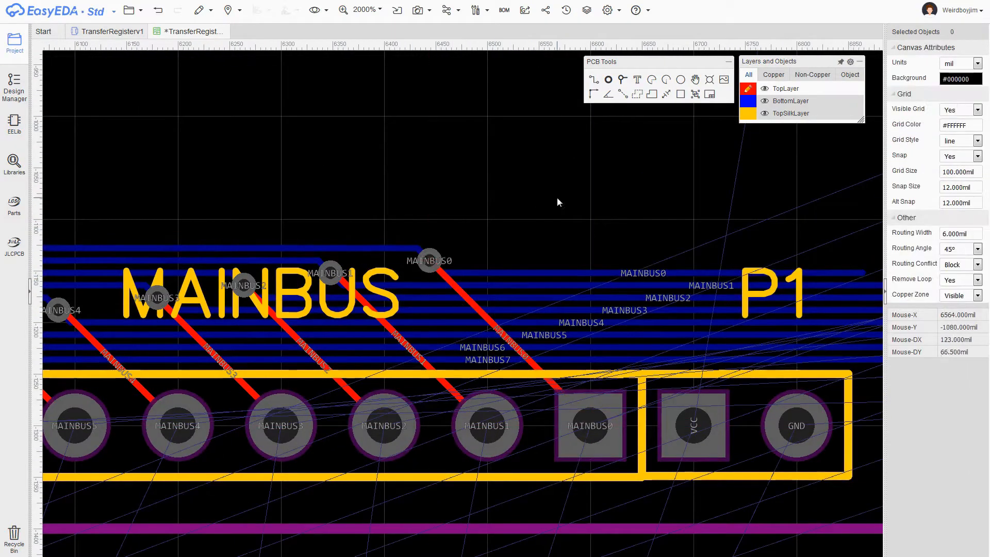
- Draw a horizontal bottom-layer guide track between U5's REG7 and GND pads, extending it across to U3
scroll(557, 201, "down", 6)
scroll(376, 217, "up", 1)
right_click_drag(454, 258, 427, 381)
right_click_drag(312, 294, 501, 289)
scroll(737, 272, "up", 3)
key("b")
left_click(662, 225)
left_click_drag(663, 224, 657, 242)
scroll(778, 260, "down", 1)
- Move U3 so its MAINBUS7 pad lines up with the guide track, and delete the guide track
right_click_drag(778, 260, 605, 270)
scroll(613, 309, "up", 2)
left_click_drag(458, 395, 437, 396)
scroll(477, 393, "up", 1)
mouse_move(477, 394)
right_mouse_down()
mouse_move(544, 363)
mouse_move(741, 361)
right_mouse_up()
scroll(426, 335, "up", 1)
left_click_drag(425, 330, 425, 334)
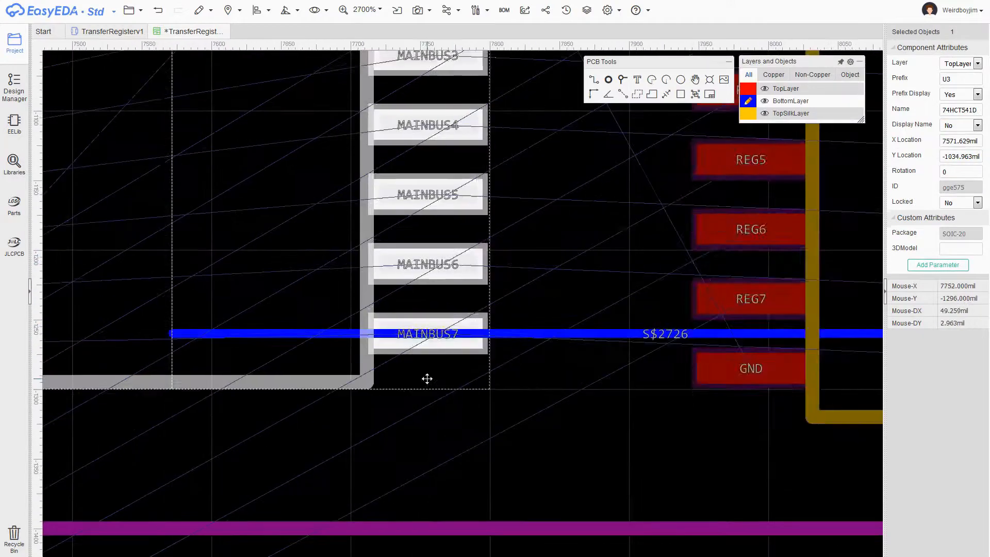
scroll(545, 369, "down", 3)
left_click(546, 367)
key("Delete")
- Route short top-layer track stubs from U3's MAINBUS pads inward beneath the chip body
key("w")
key("t")
left_click(455, 264)
scroll(450, 259, "up", 1)
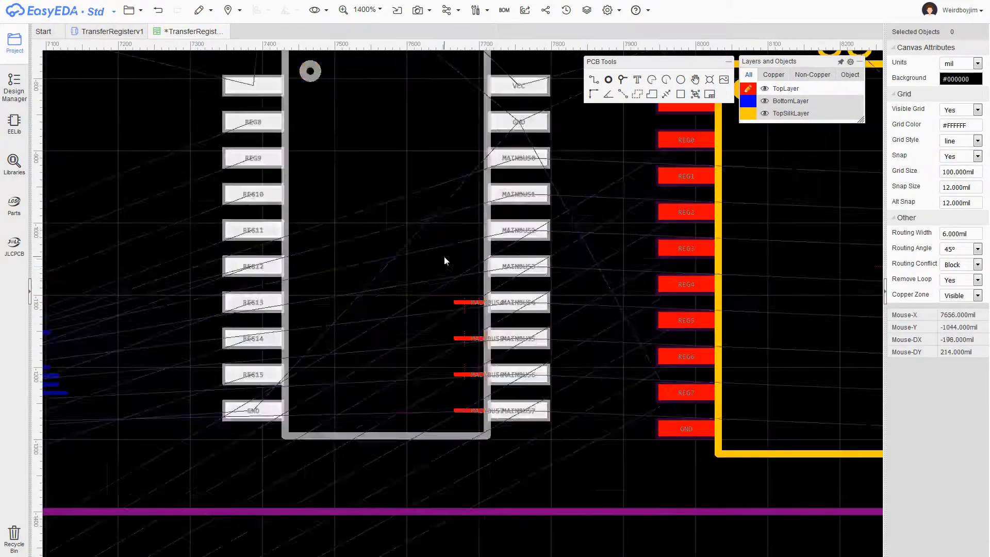
scroll(577, 172, "down", 1)
right_click_drag(601, 176, 459, 183)
- Route top-layer tracks connecting U3's MAINBUS pads to the matching MAINBUS pads on the far side of U5
left_click(385, 168)
left_click(693, 181)
left_click(693, 259)
left_click(385, 271)
left_click(694, 284)
left_click(385, 297)
left_click(693, 311)
left_click(385, 323)
left_click(693, 336)
left_click(385, 349)
left_click(694, 362)
- Place vias on the inner ends of U3's MAINBUS0 to MAINBUS7 track stubs with snapping off
right_click_drag(361, 330, 573, 410)
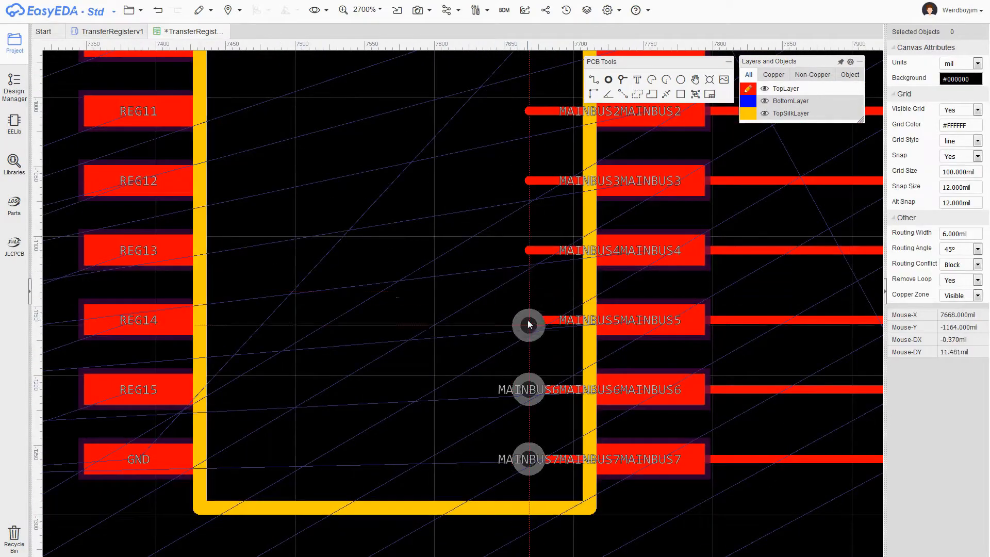
key("b")
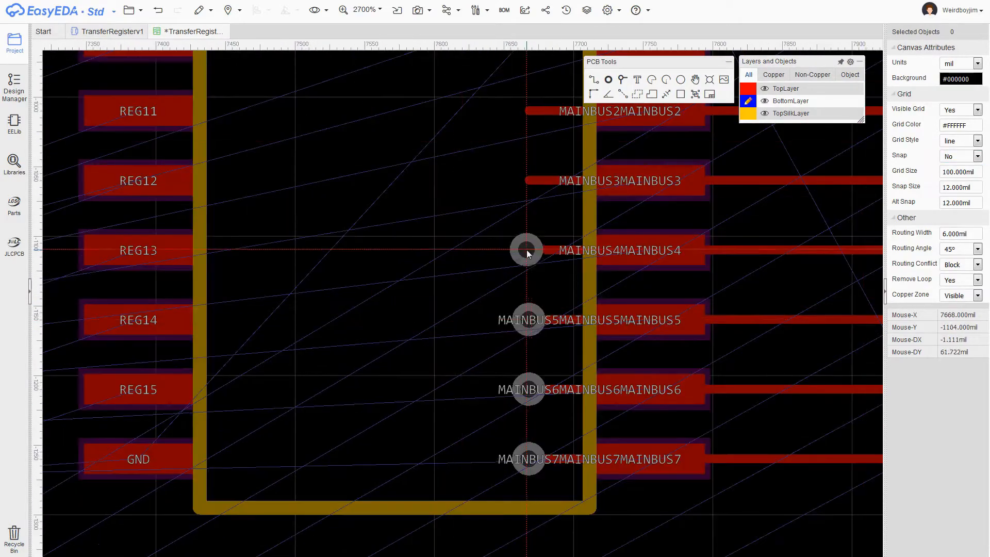
left_click(527, 112)
right_click_drag(528, 112, 527, 303)
scroll(527, 233, "up", 1)
left_click(527, 234)
left_click(527, 135)
scroll(444, 227, "down", 5)
scroll(201, 320, "up", 2)
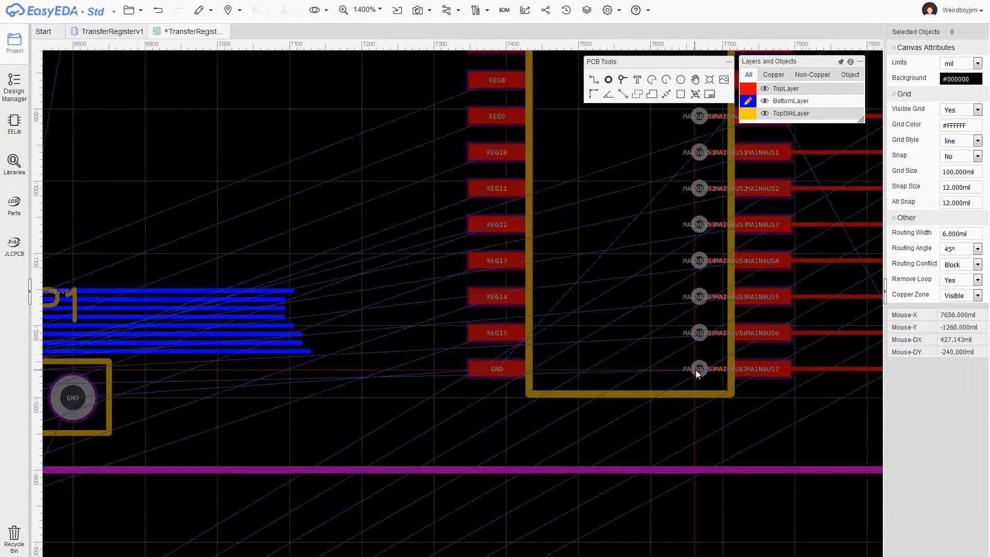
- Route bottom-layer tracks from the MAINBUS7 to MAINBUS2 bus ends to their vias inside U3
left_click(221, 339)
left_click(611, 357)
left_click(214, 331)
left_click(610, 320)
left_click(213, 321)
left_click(610, 285)
left_click(204, 313)
left_click(611, 249)
left_click(194, 305)
left_click(611, 213)
left_click(195, 296)
left_click(611, 177)
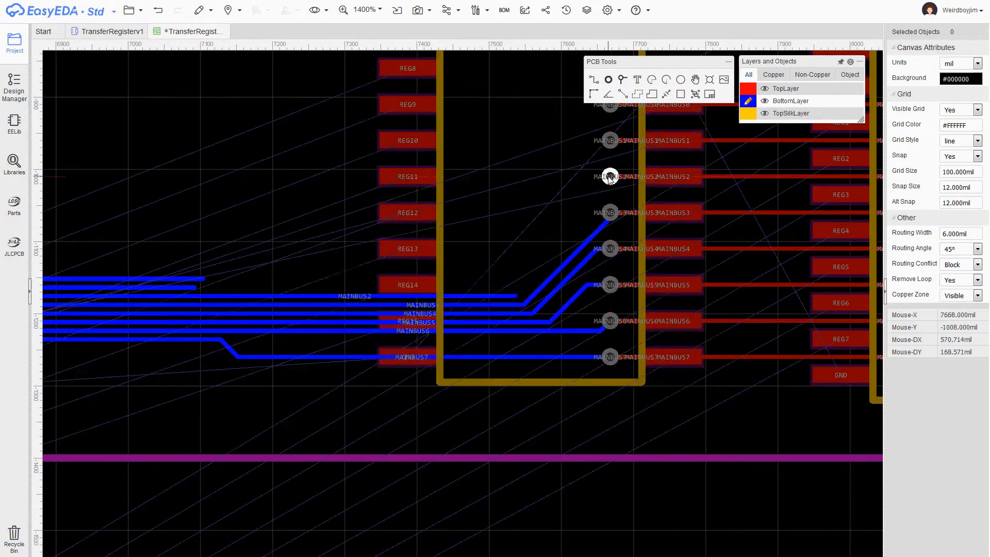
- Route bottom-layer tracks from the MAINBUS1 and MAINBUS0 bus ends to their vias inside U3
right_click_drag(498, 268, 451, 339)
left_click(148, 359)
left_click(563, 212)
left_click(158, 350)
left_click(564, 176)
scroll(457, 179, "down", 2)
left_click(457, 180)
scroll(453, 169, "up", 1)
scroll(453, 168, "down", 1)
scroll(453, 169, "up", 1)
left_click_drag(444, 360, 476, 136)
left_click(158, 11)
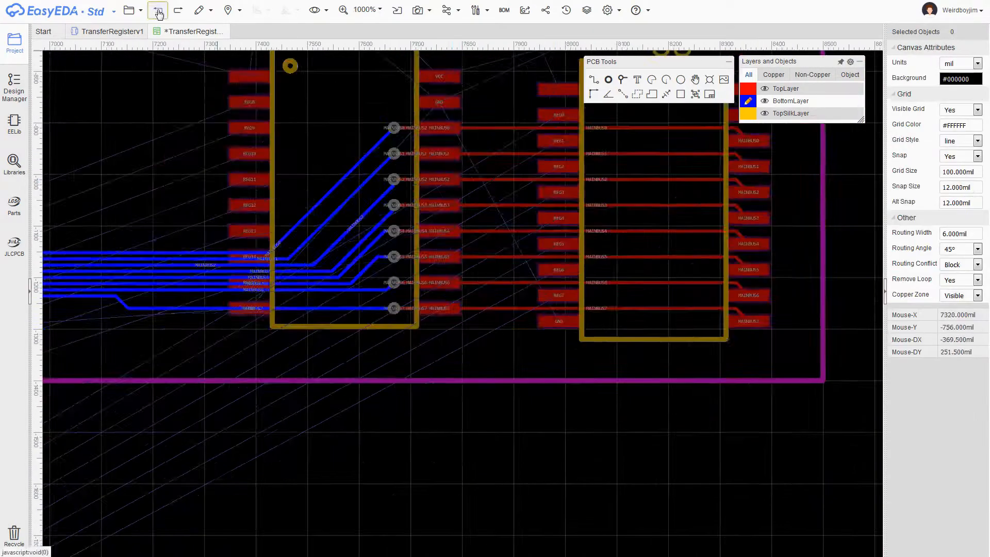
- Route parallel top-layer tracks from U3's REG15 to REG10 pads, bending each upward beside the chip
scroll(402, 232, "down", 1)
key("t")
left_click(437, 149)
left_click(487, 197)
left_click(669, 149)
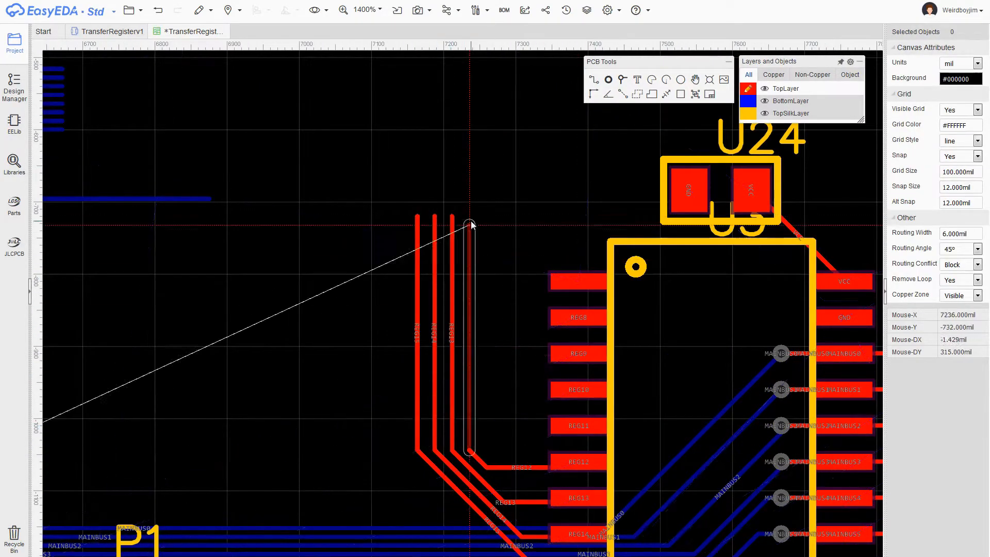
left_click(487, 392)
left_click(578, 426)
right_click(527, 368)
scroll(511, 365, "up", 3)
left_click(532, 412)
left_click(591, 413)
- Place a staggered diagonal row of vias on the REG tracks beside U3, continuing it up for REG9 and REG8
scroll(484, 240, "down", 3)
scroll(484, 239, "up", 2)
left_click(526, 347)
key("b")
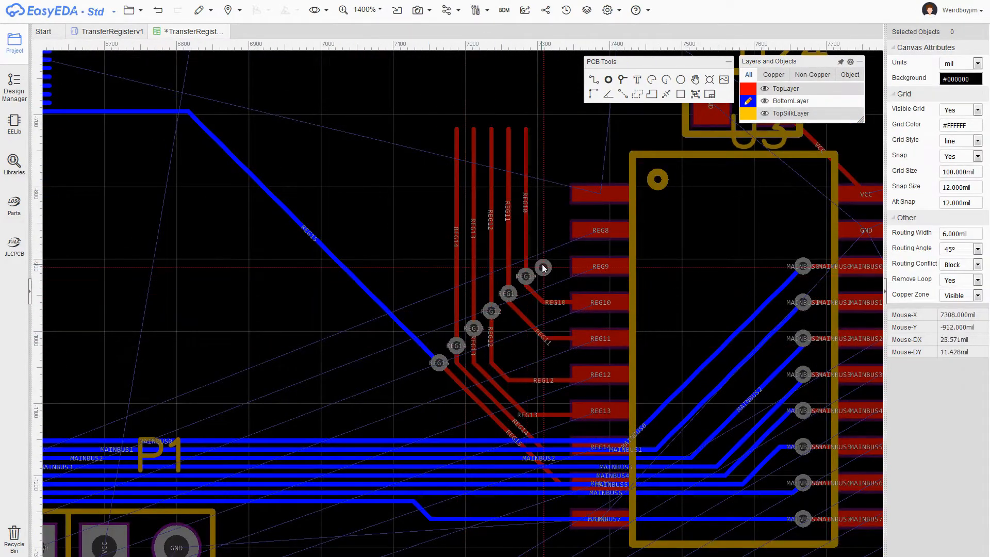
left_click(543, 259)
left_click(561, 242)
- Delete the surplus vertical REG track segments above the vias and assign net REG8 to the uppermost via
left_click(474, 261)
key("Delete")
scroll(504, 225, "up", 3)
left_click(612, 258)
left_click(964, 94)
type("REG8")
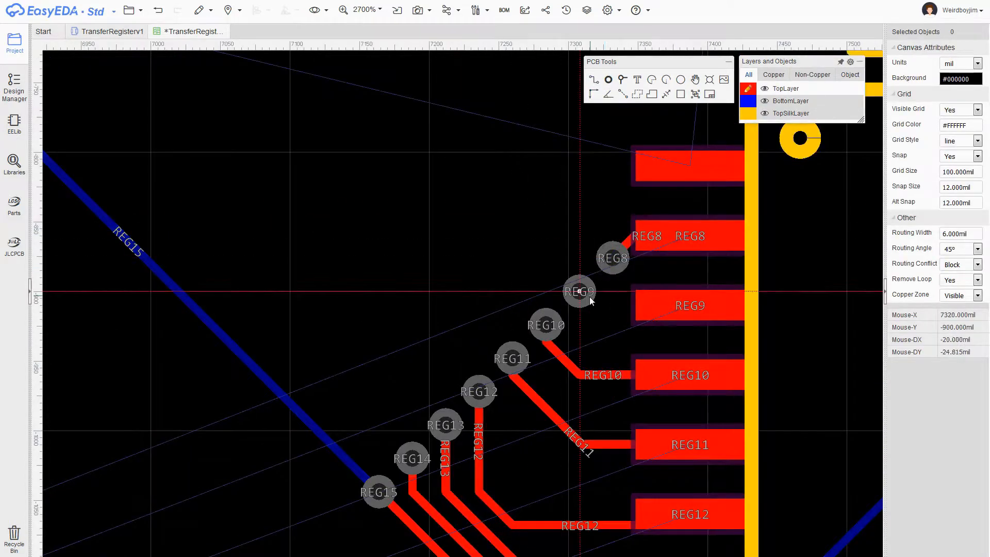
- Route a top-layer track from the REG9 via to U3's REG9 pad
left_click(596, 81)
left_click(580, 292)
left_click(670, 306)
- Route bottom-layer tracks between the REG bus and the staggered REG vias beside U3
scroll(671, 306, "down", 3)
key("b")
left_click(633, 457)
left_click(80, 230)
left_click(558, 439)
left_click(575, 422)
left_click(593, 405)
scroll(429, 299, "down", 2)
- Delete a bottom-layer track segment and reposition the REG track segments leading to the staggered vias beside U3
scroll(495, 289, "up", 3)
left_click(533, 293)
key("Delete")
left_click_drag(496, 242, 515, 306)
scroll(441, 453, "down", 2)
left_click_drag(541, 367, 523, 285)
scroll(543, 361, "up", 3)
left_click_drag(555, 219, 520, 334)
scroll(686, 330, "up", 3)
left_click_drag(524, 243, 453, 268)
left_click_drag(571, 197, 524, 268)
left_click_drag(654, 259, 560, 283)
left_click_drag(559, 361, 488, 290)
left_click(518, 220)
- Place a column of vias beside U5's REG pads
scroll(518, 221, "down", 9)
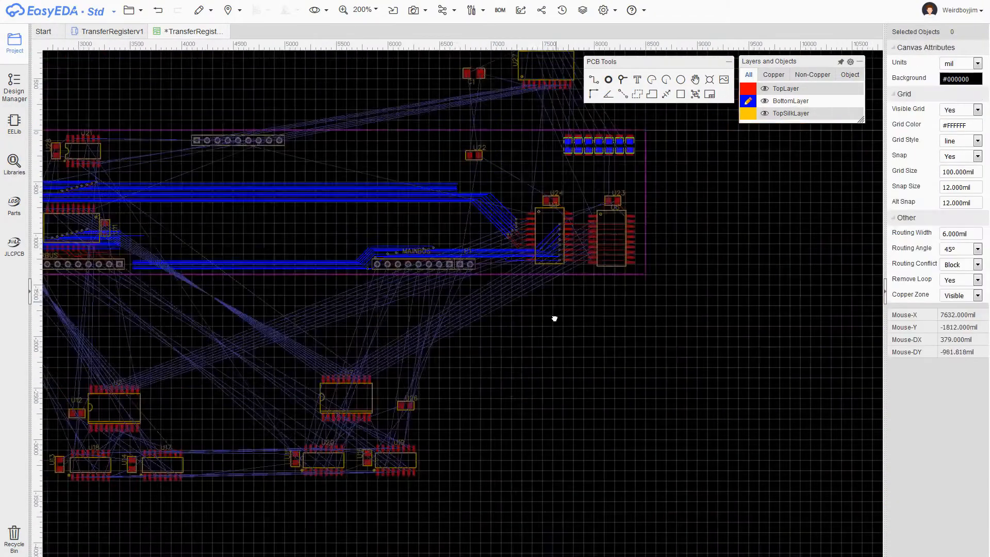
scroll(594, 233, "up", 2)
scroll(594, 195, "up", 4)
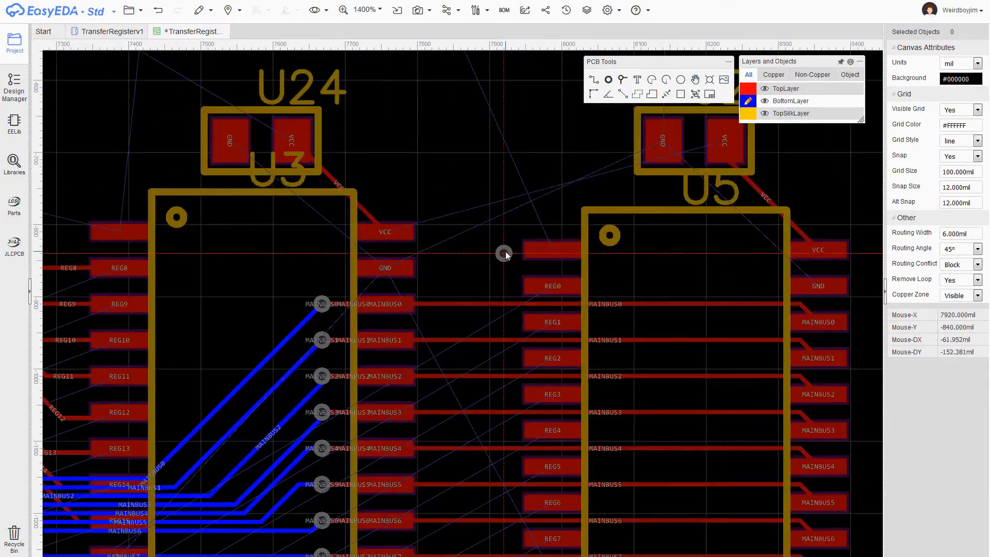
scroll(503, 361, "up", 2)
right_click_drag(411, 341, 417, 228)
- Turn snapping off, align the vias with U5's REG0 to REG7 pads, and turn snapping back on
left_click(961, 156)
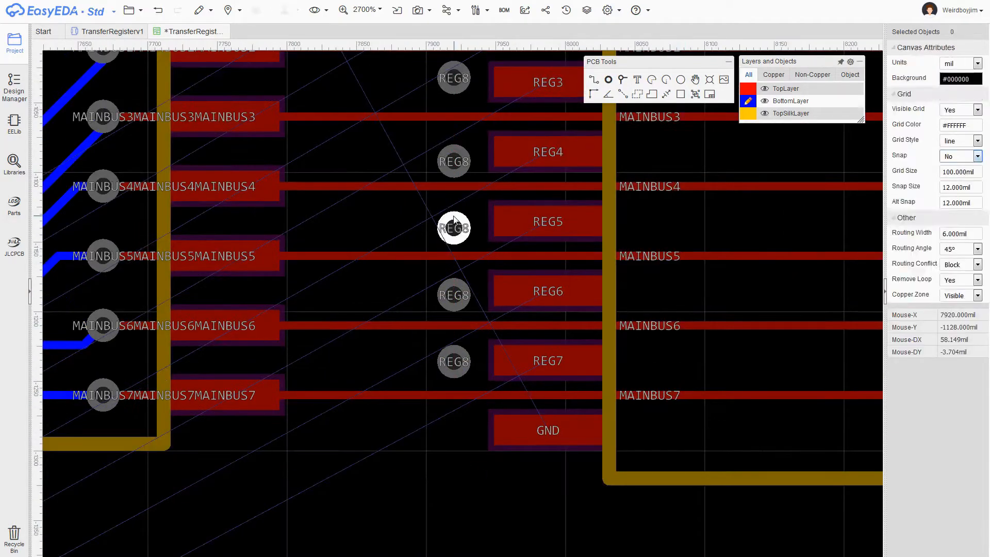
left_click_drag(453, 228, 454, 221)
right_click_drag(454, 155, 460, 378)
right_click_drag(461, 206, 433, 375)
scroll(372, 238, "down", 1)
left_click_drag(402, 109, 454, 519)
left_click(276, 28)
left_click(290, 127)
left_click(361, 232)
left_click(960, 157)
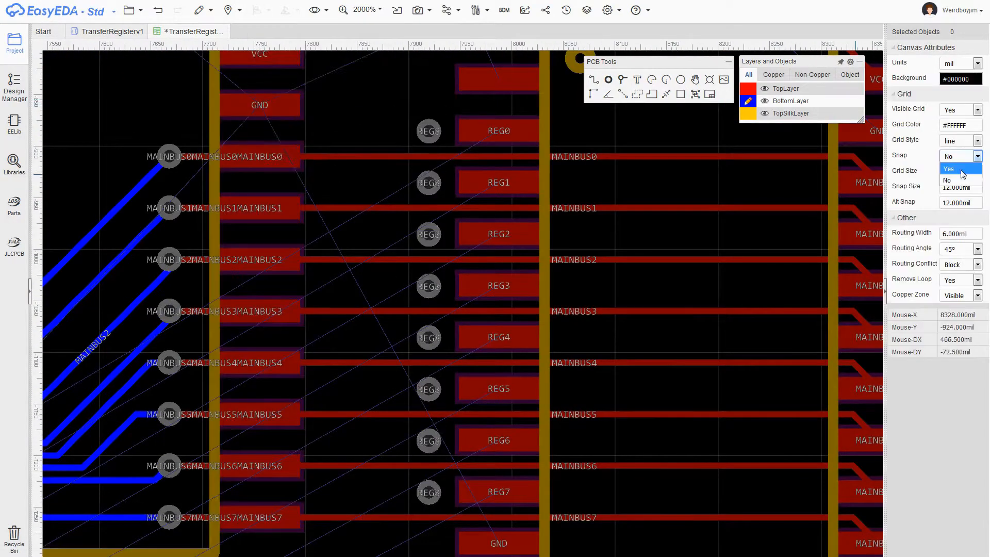
left_click(962, 169)
- Assign the nets REG0 to REG7 to the vias beside U5, matching each via to its neighbouring pad
scroll(774, 409, "down", 3)
scroll(326, 164, "up", 1)
right_click_drag(798, 355, 477, 260)
scroll(478, 260, "up", 4)
left_click(487, 244)
double_click(968, 93)
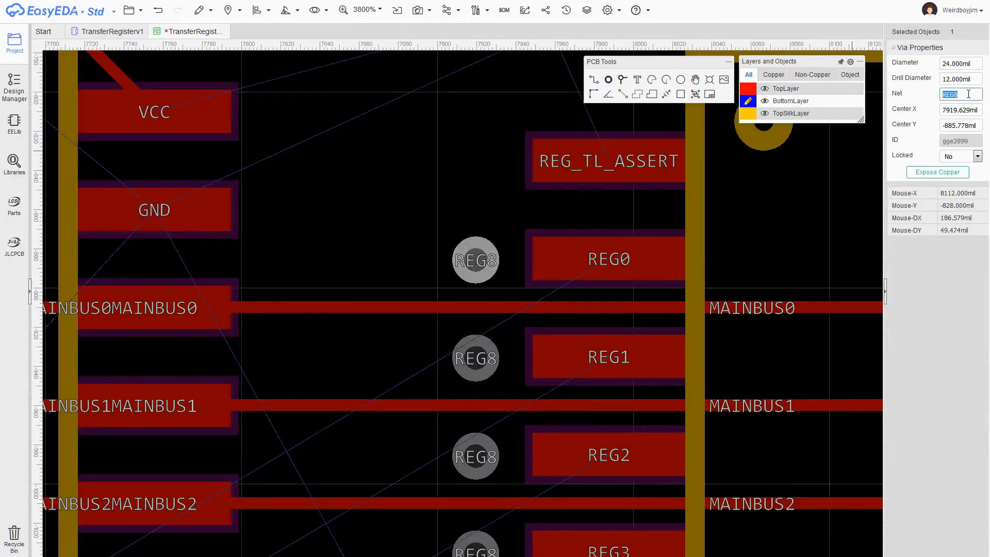
right_click_drag(485, 443, 450, 210)
left_click(447, 405)
type("REG4")
left_click(420, 310)
left_click(420, 380)
type("REG7")
scroll(336, 135, "down", 3)
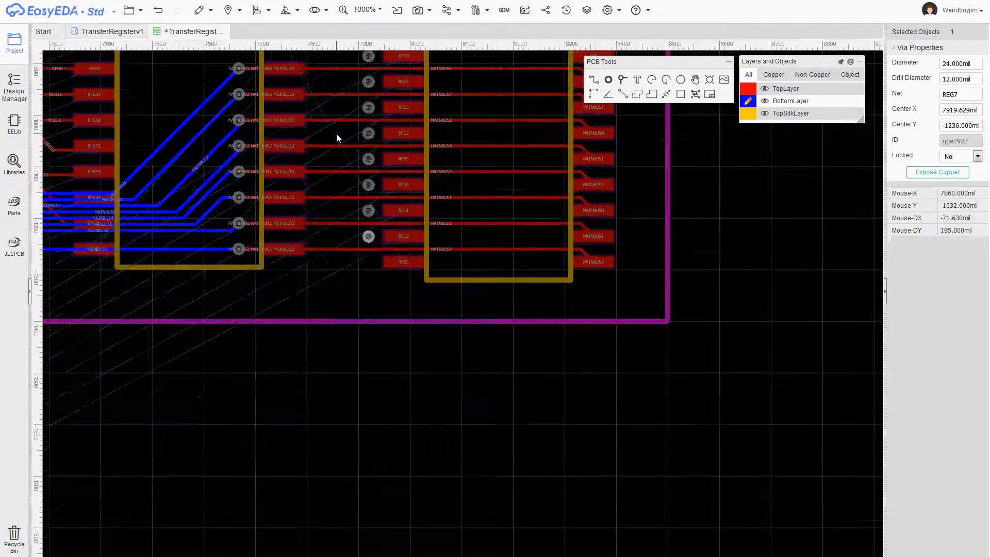
left_click(798, 406)
scroll(644, 301, "up", 2)
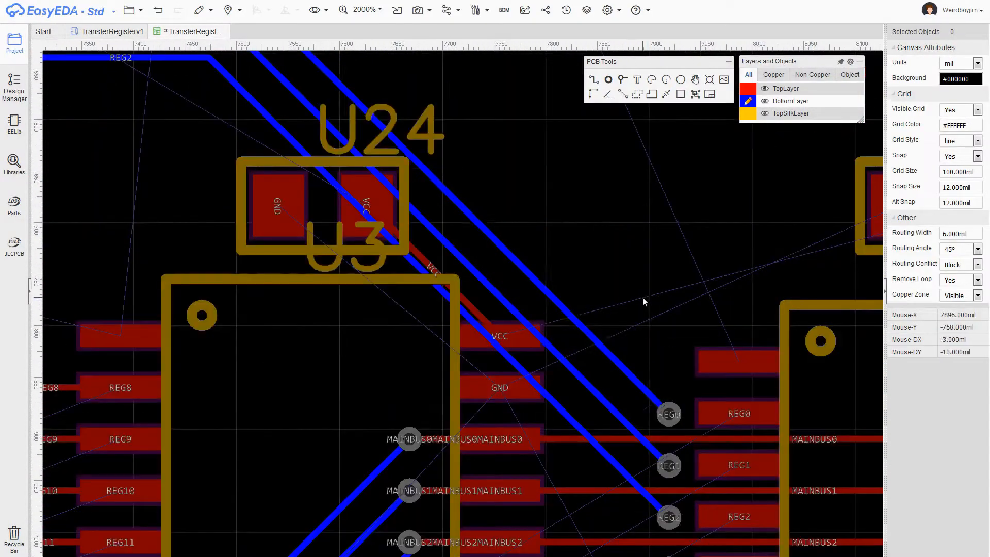
left_click(632, 292)
key("Delete")
key("Delete")
- Route the bottom-layer REG0 to REG7 tracks beside U5 as evenly spaced vertical runs with diagonals into their vias
right_click_drag(632, 292, 584, 218)
left_click(621, 392)
left_click(572, 218)
left_click(621, 444)
left_click(559, 218)
right_click_drag(630, 254, 610, 165)
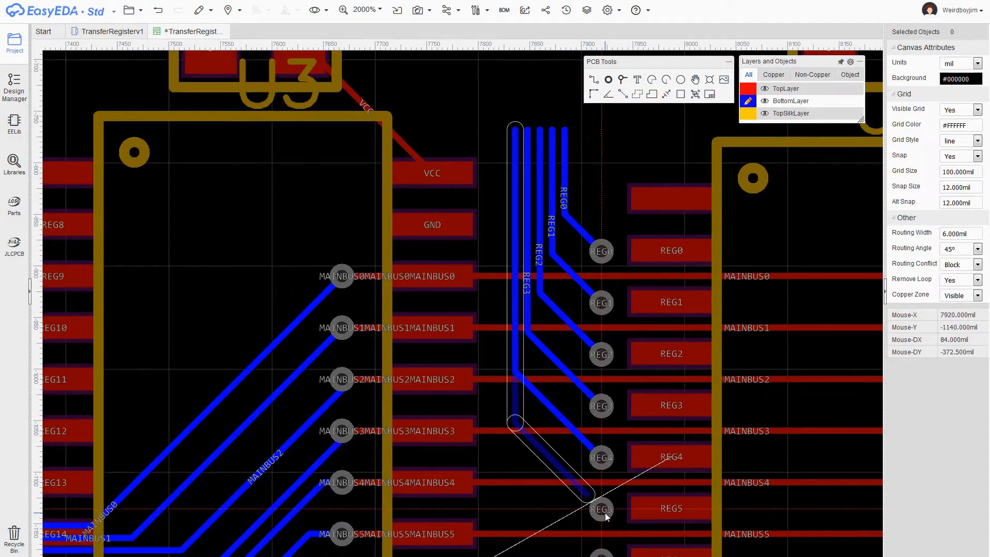
left_click(601, 509)
left_click(503, 129)
scroll(575, 177, "down", 2)
left_click(588, 369)
left_click(521, 147)
scroll(526, 247, "up", 3)
left_click(602, 473)
scroll(479, 150, "down", 2)
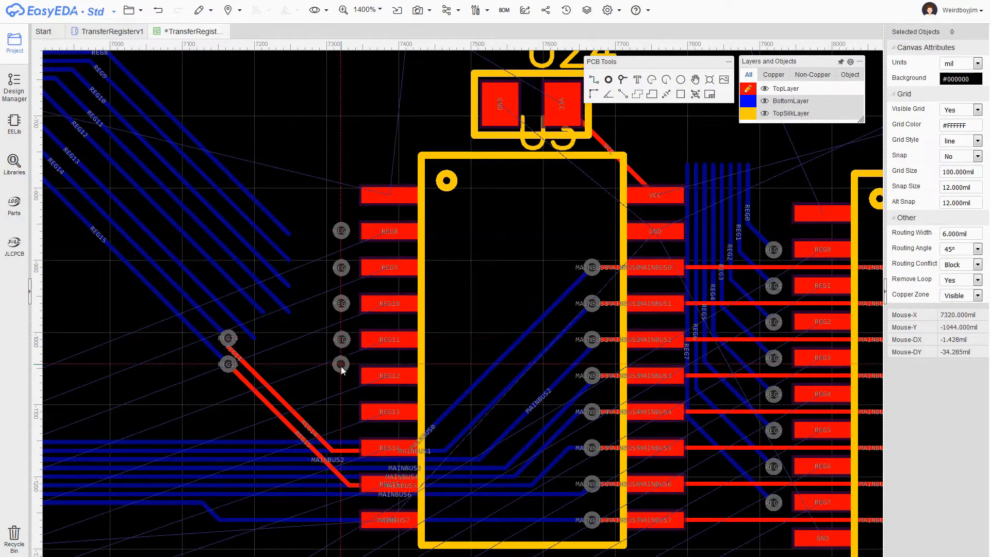
- Place vias beside U3's REG8 to REG13 pads and align them in one vertical column
left_click(342, 231)
double_click(973, 93)
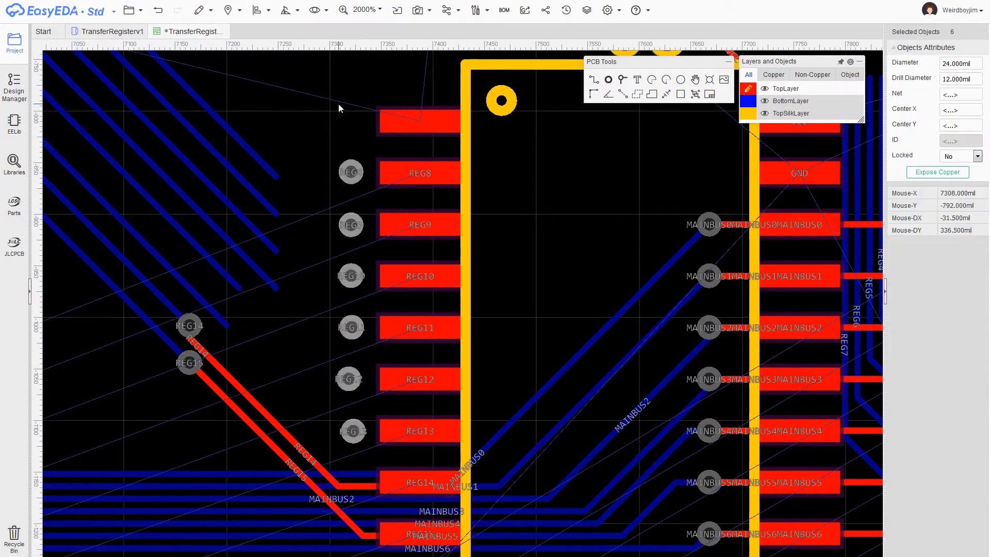
left_click(259, 10)
left_click(290, 32)
left_click(278, 140)
- Route bottom-layer vertical runs with diagonals into the REG8 to REG13 vias and reposition the REG14 via closer to U3
scroll(305, 215, "down", 2)
left_click(258, 201)
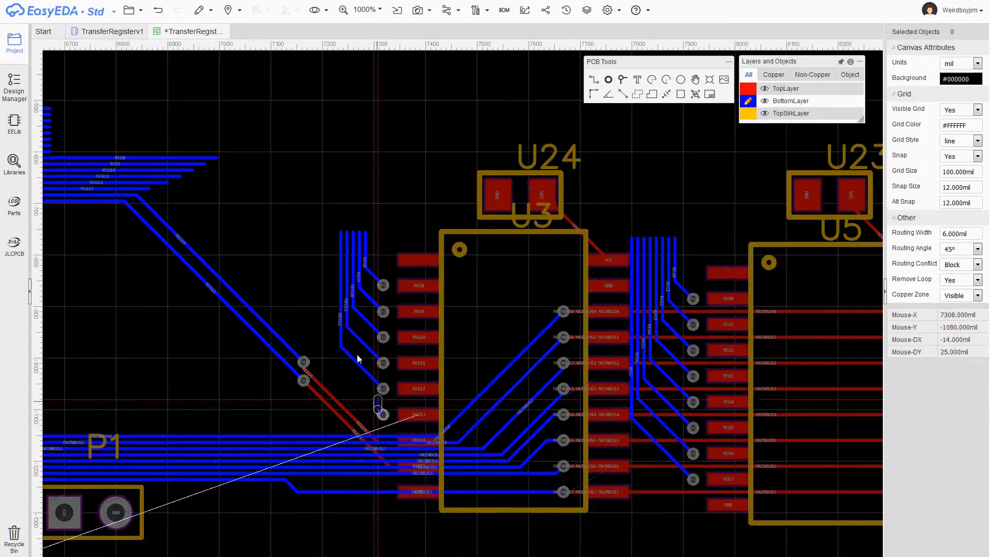
scroll(369, 188, "up", 3)
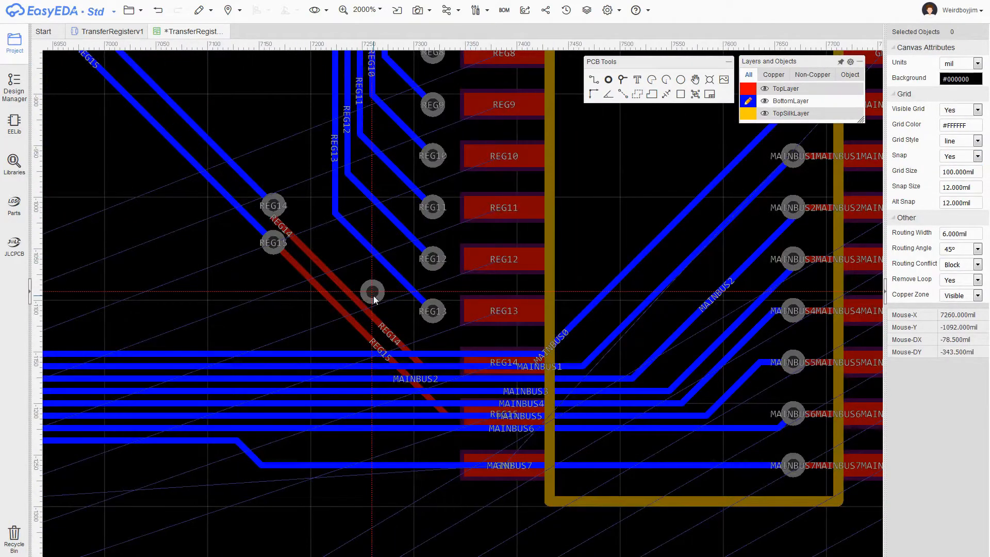
left_click(372, 292)
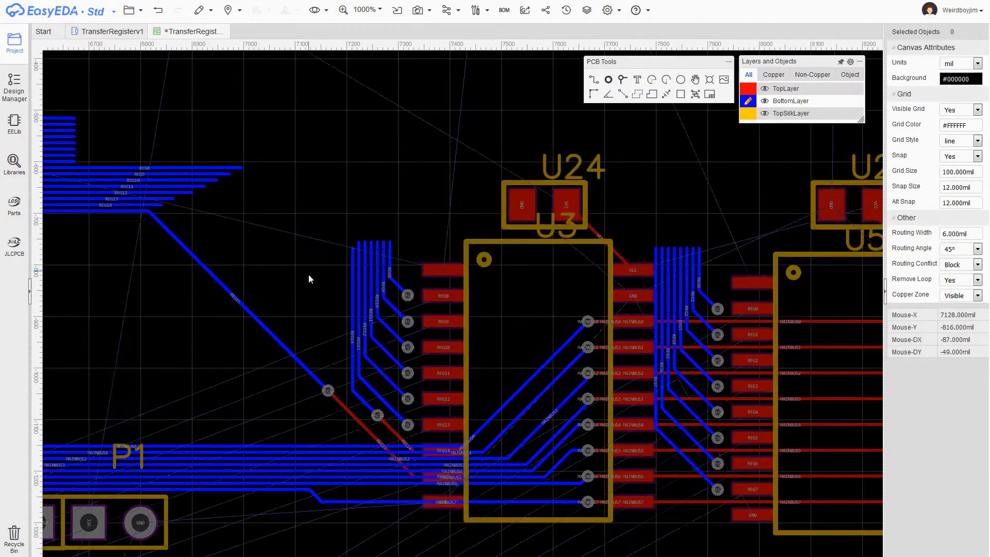
- Connect the REG8 to REG15 bus tracks to their vertical runs beside U3 with parallel diagonal segments
left_click(326, 235)
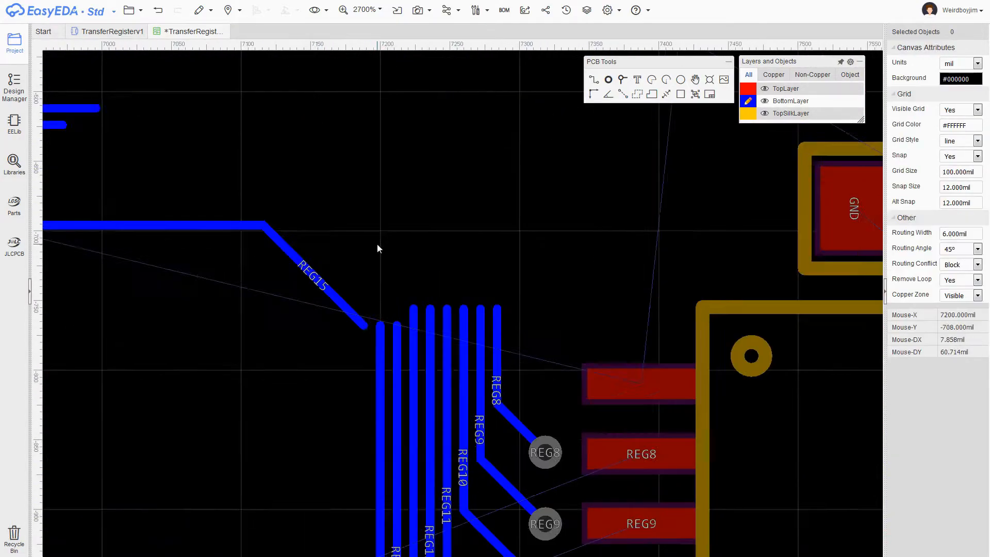
left_click(403, 223)
left_click(486, 217)
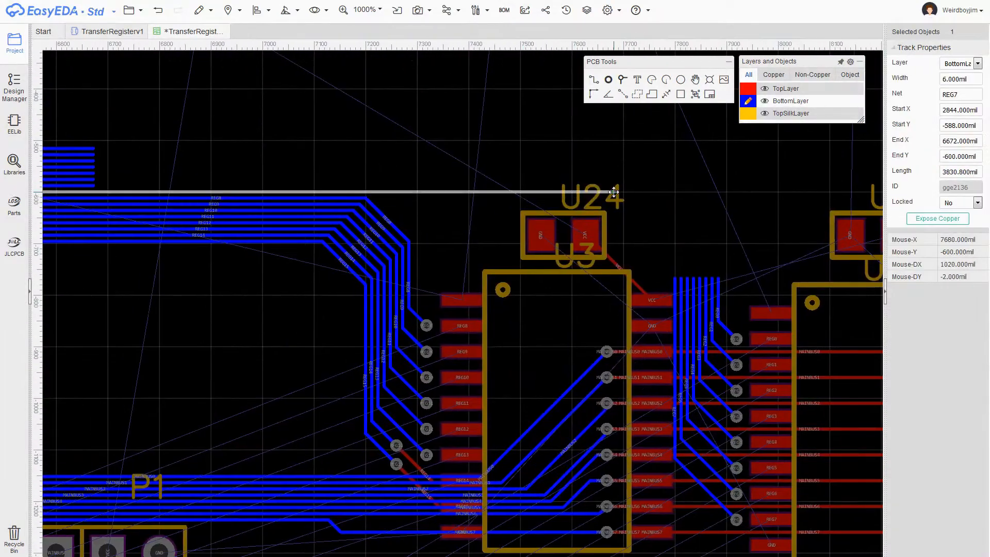
- Join the REG7 bus track diagonally to its vertical run beside U5 and stagger the ends of the other REG tracks
left_click(522, 164)
left_click(98, 155)
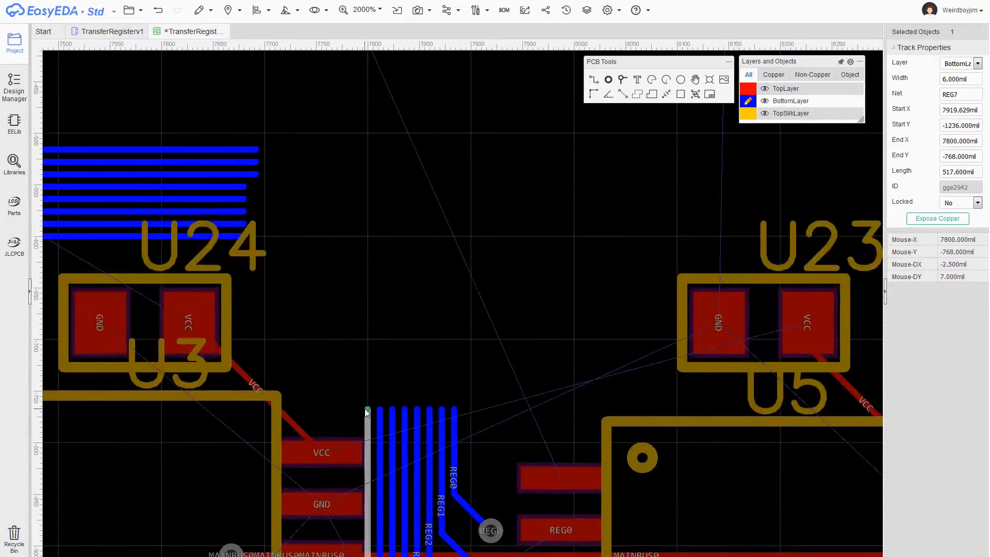
left_click(294, 268)
left_click(395, 413)
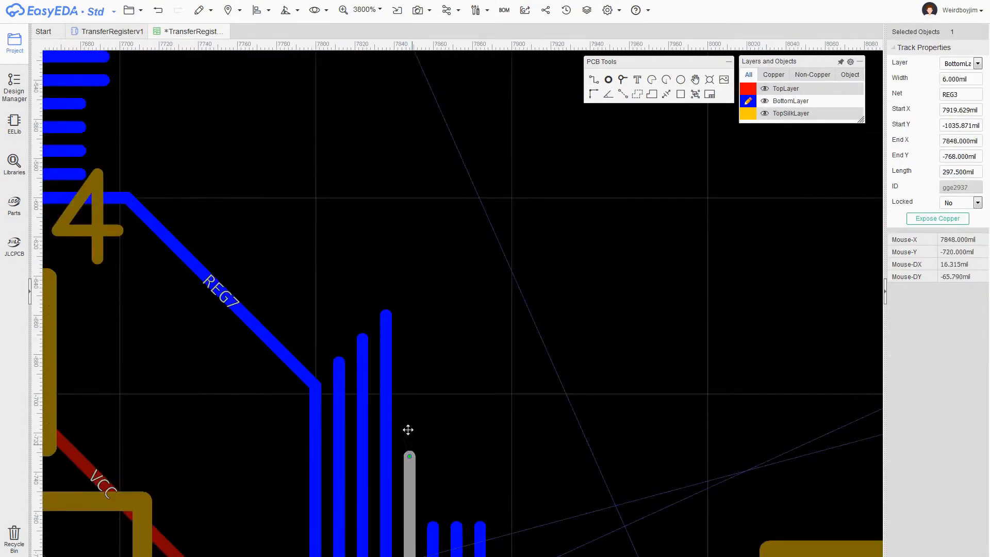
left_click_drag(408, 430, 458, 283)
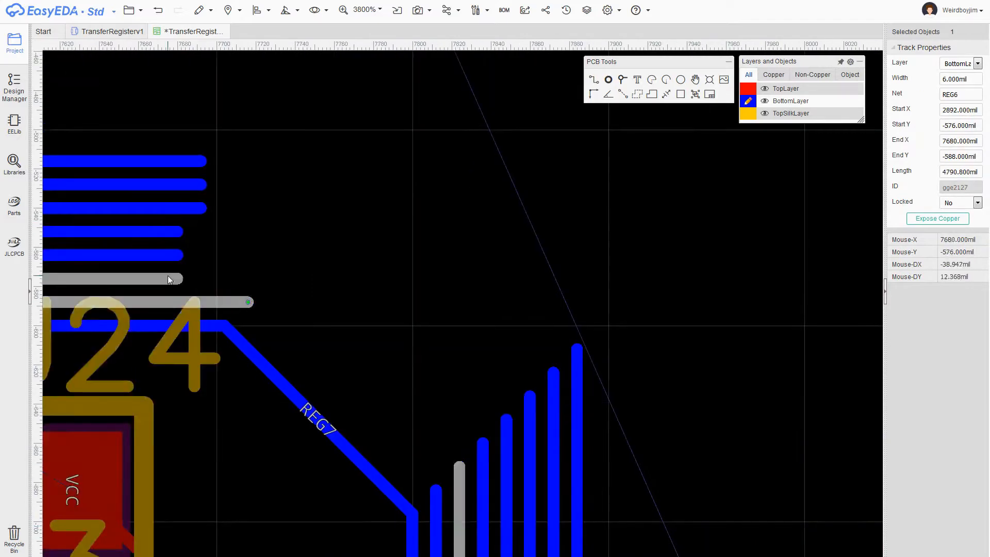
left_click_drag(170, 303, 170, 161)
- Connect the REG6 to REG0 bus tracks to their vertical runs beside U5 with parallel diagonals, and save the board
left_click(301, 277)
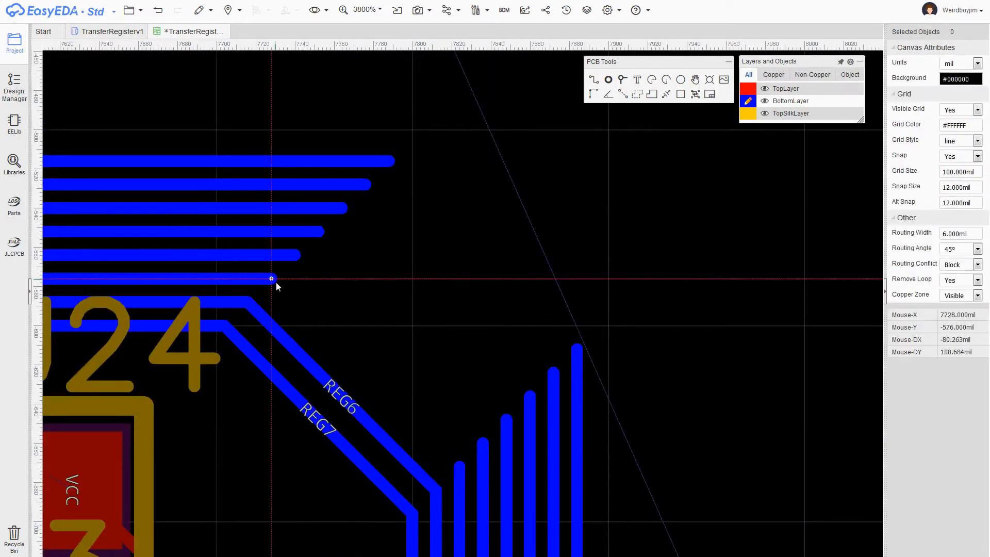
left_click(277, 279)
left_click(459, 467)
left_click(506, 420)
left_click(395, 161)
left_click(577, 350)
scroll(515, 194, "down", 10)
key("ctrl+s")
- Move capacitor C1 beside P1 and route its pads on the top layer to P1's VCC and GND pins
right_click_drag(586, 168, 234, 148)
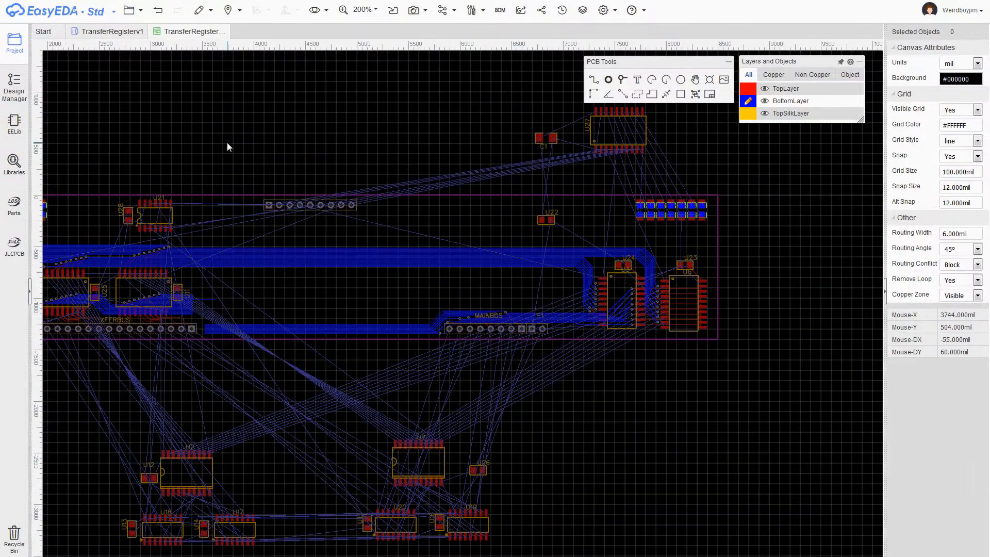
scroll(458, 219, "up", 3)
left_click_drag(539, 139, 440, 466)
scroll(443, 480, "up", 3)
key("t")
key("w")
left_click(348, 388)
left_click(446, 394)
left_click(269, 388)
left_click(484, 446)
left_click(537, 395)
- Route a top-layer track from C1 to the bottom-left pad of U3
scroll(491, 184, "down", 1)
right_click_drag(491, 185, 240, 135)
scroll(241, 136, "up", 1)
left_click(195, 349)
left_click(454, 300)
left_click(508, 315)
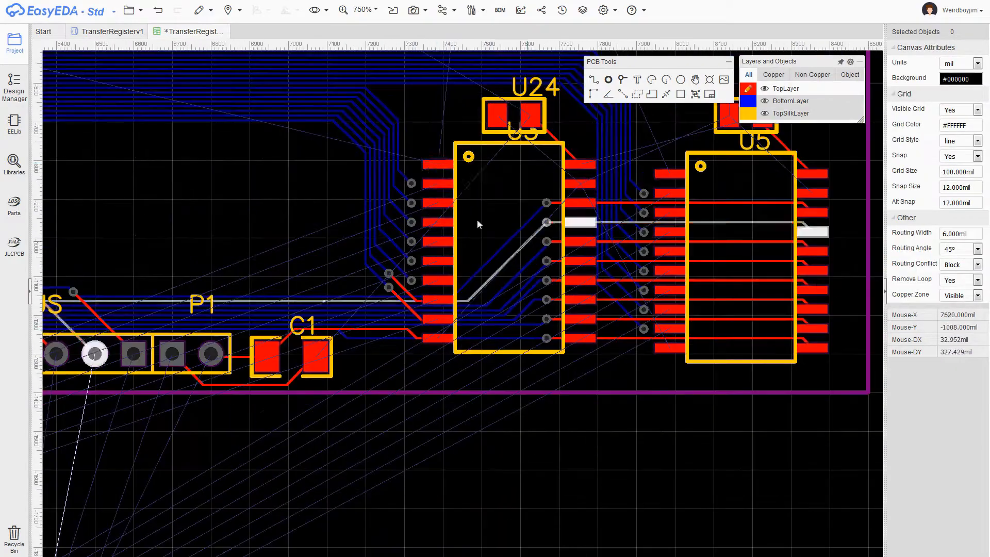
scroll(586, 254, "down", 3)
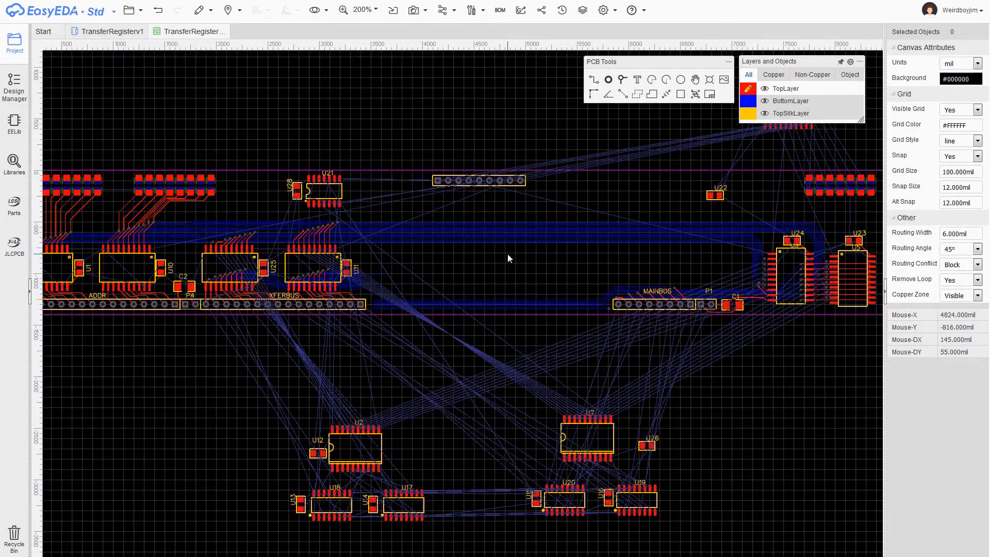
- Rotate U27 to vertical, place it inside the board above and left of U3, and put U22 above it
right_click_drag(585, 269, 328, 294)
left_click_drag(453, 221, 365, 220)
key("space")
left_click_drag(534, 132, 515, 240)
scroll(520, 241, "up", 3)
left_click_drag(235, 198, 466, 171)
left_click(519, 170)
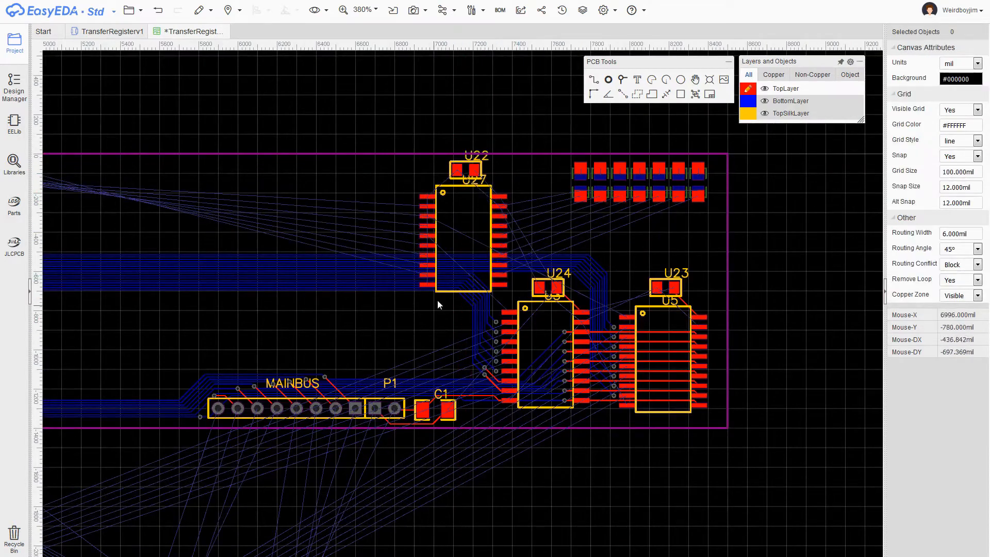
- Move U7 from below the board into the area between the XFERBUS and MAINBUS connectors
scroll(321, 191, "down", 1)
right_click_drag(85, 212, 458, 160)
scroll(556, 206, "down", 1)
left_click_drag(545, 394, 497, 237)
left_click(506, 191)
key("ctrl+z")
scroll(514, 231, "up", 2)
scroll(385, 361, "down", 1)
right_click_drag(374, 377, 425, 246)
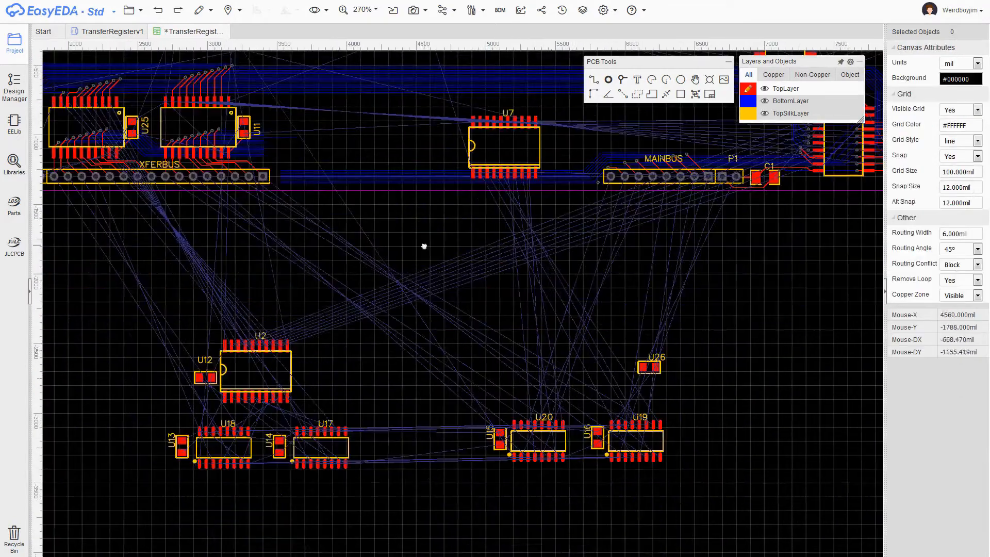
- Move the U19, U20 group and the U2, U17, U18 group with their capacitors up to just below the board edge
left_click_drag(467, 336, 686, 482)
left_click_drag(636, 440, 551, 274)
left_click_drag(562, 200, 504, 230)
left_click_drag(388, 503, 173, 320)
left_click_drag(289, 374, 314, 249)
right_click_drag(358, 227, 457, 370)
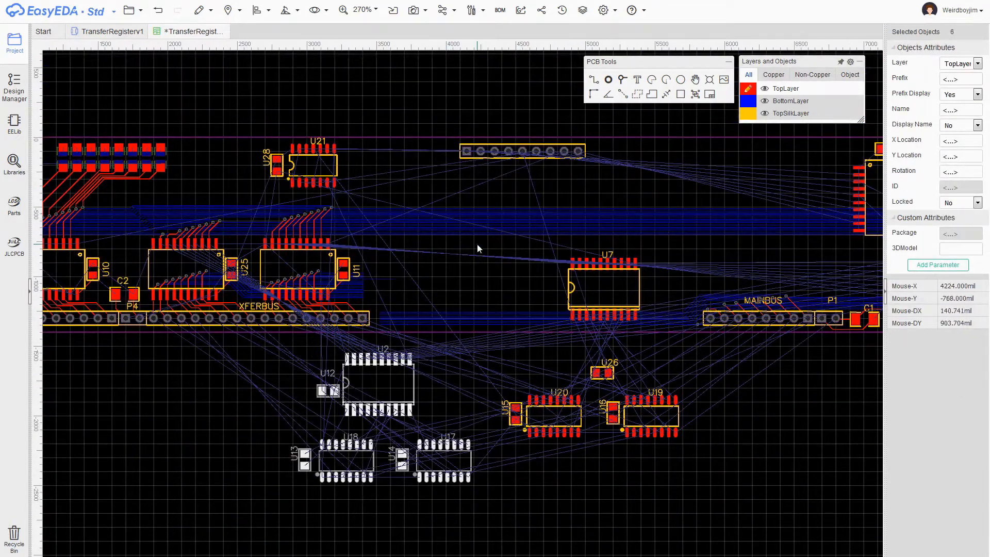
scroll(478, 258, "down", 1)
- Arrange U2, U7 and U17 to U20 with their capacitors inside the board outline between U11 and U27
key("ctrl+y")
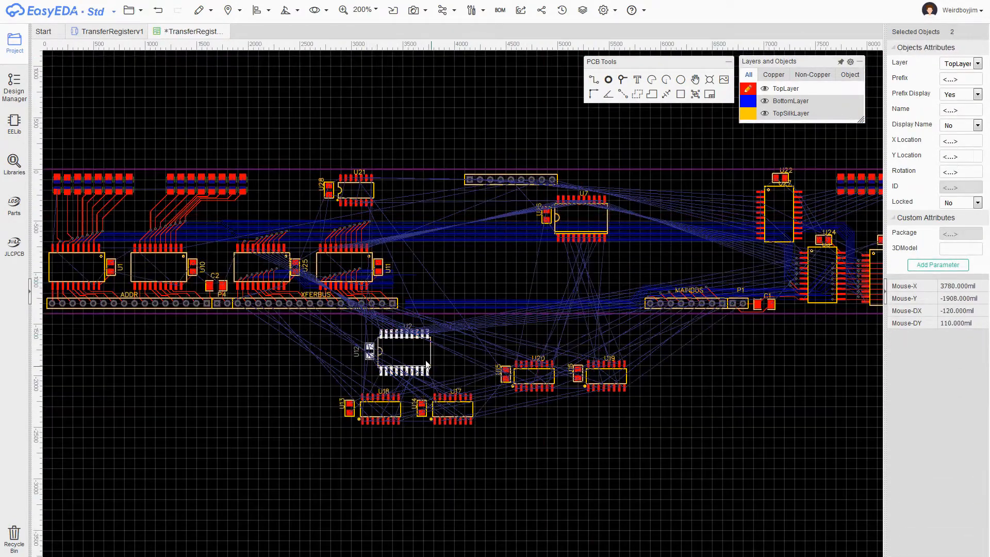
key("ctrl+y")
key("ctrl+y")
left_click_drag(517, 190, 647, 292)
left_click_drag(582, 220, 639, 207)
left_click_drag(329, 379, 488, 435)
left_click_drag(472, 413, 546, 278)
left_click_drag(477, 221, 497, 229)
left_click(515, 382)
right_click_drag(545, 413, 537, 372)
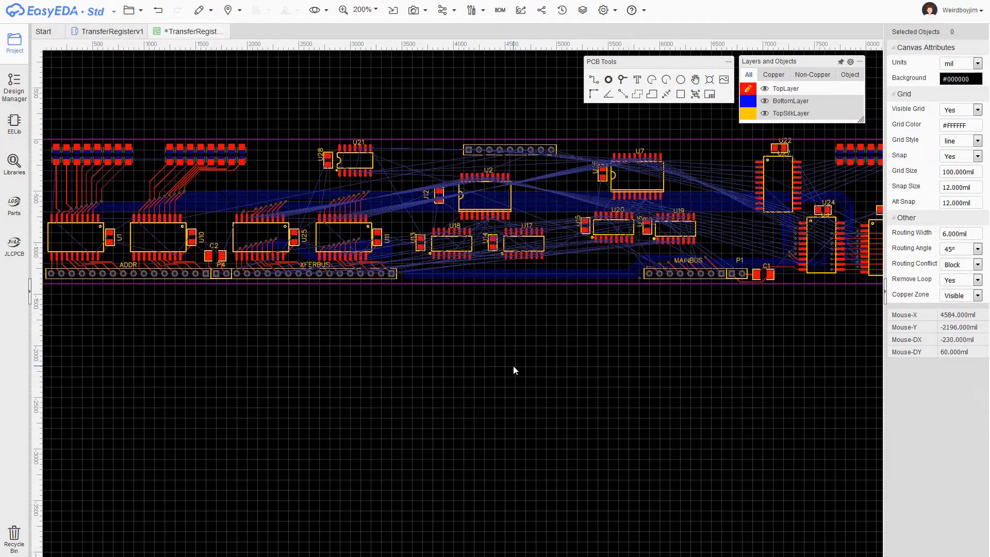
- Open the project list beside the PCB layout
scroll(513, 371, "down", 2)
left_click(129, 11)
left_click(149, 54)
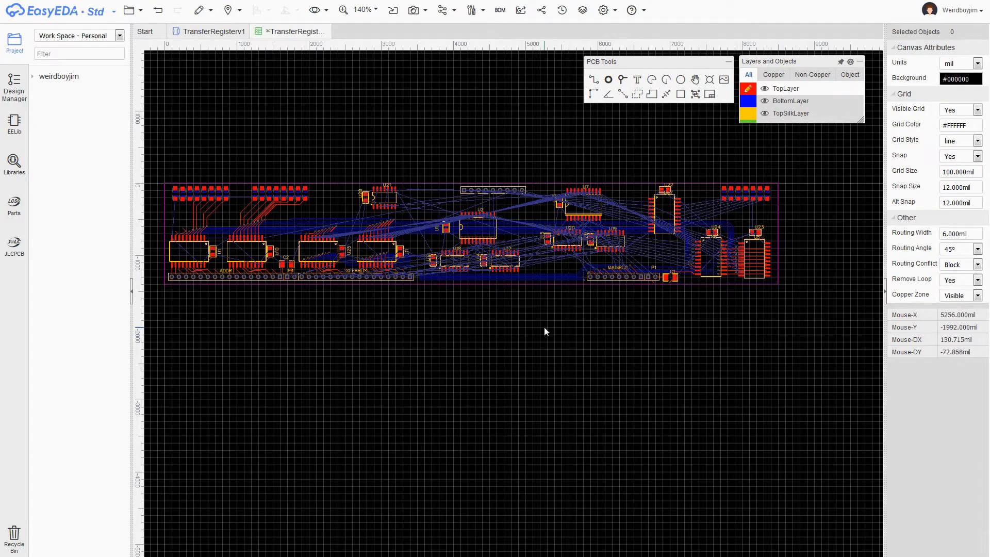
- Examine the placed chips and the ratlines linking U2 and U7 with the register bus, U3 and U5
scroll(554, 312, "up", 5)
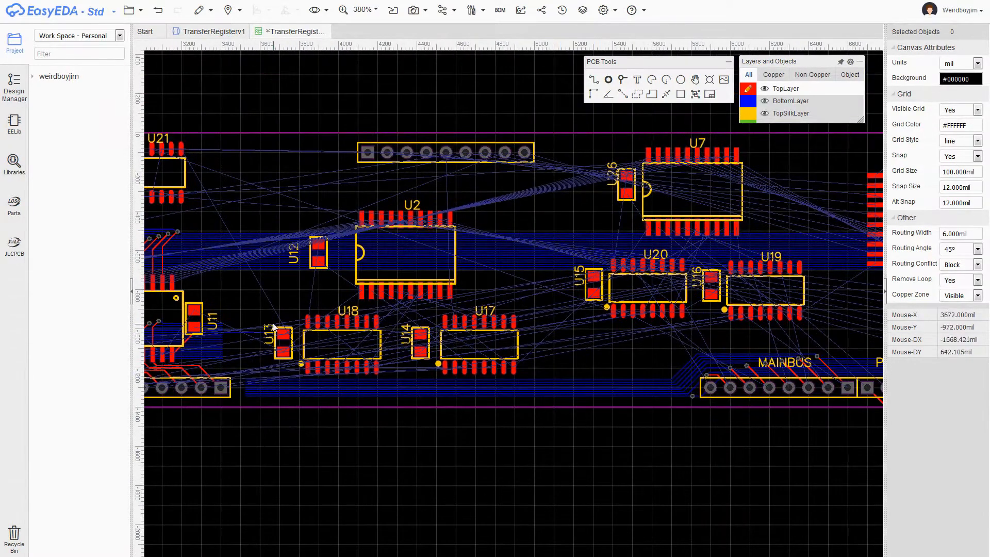
scroll(542, 354, "down", 2)
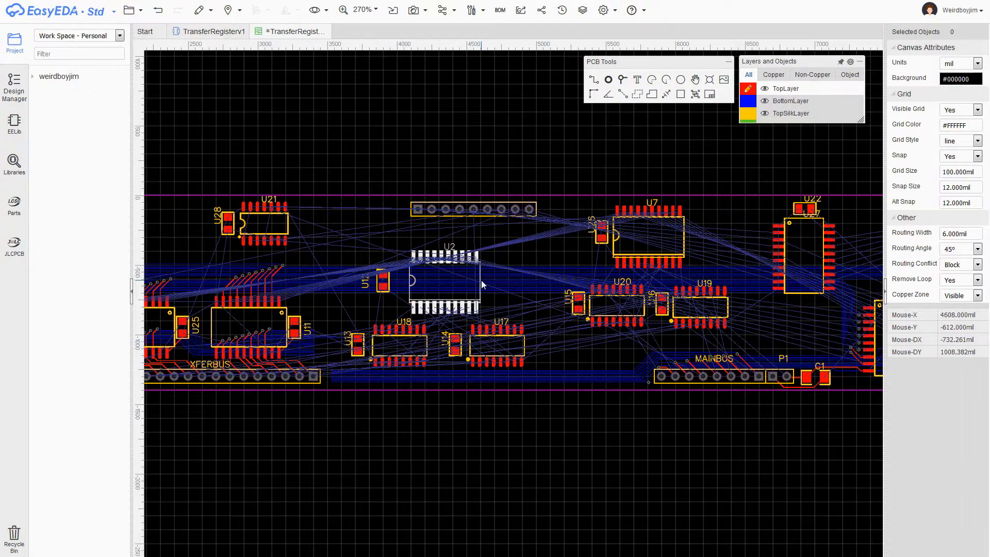
right_click_drag(636, 237, 637, 223)
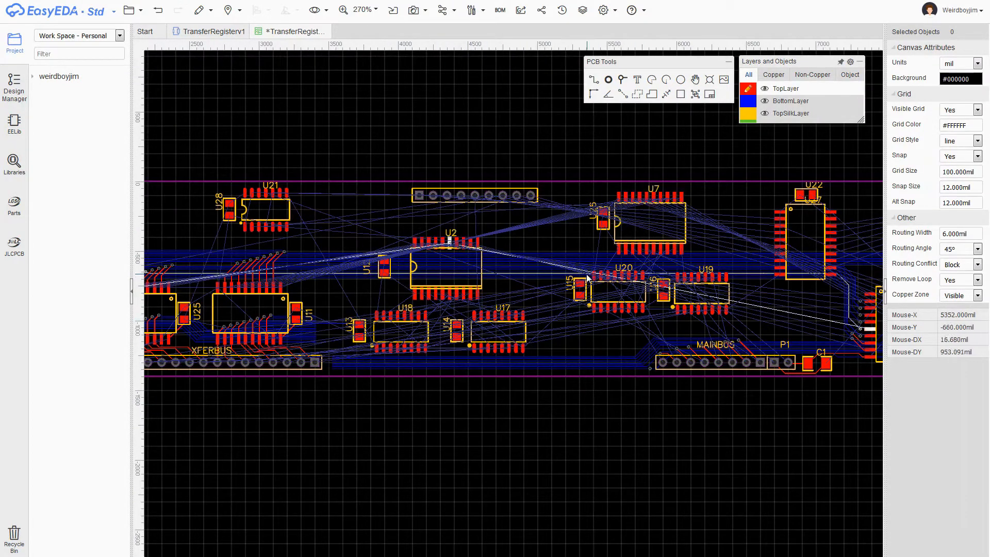
scroll(569, 361, "down", 2)
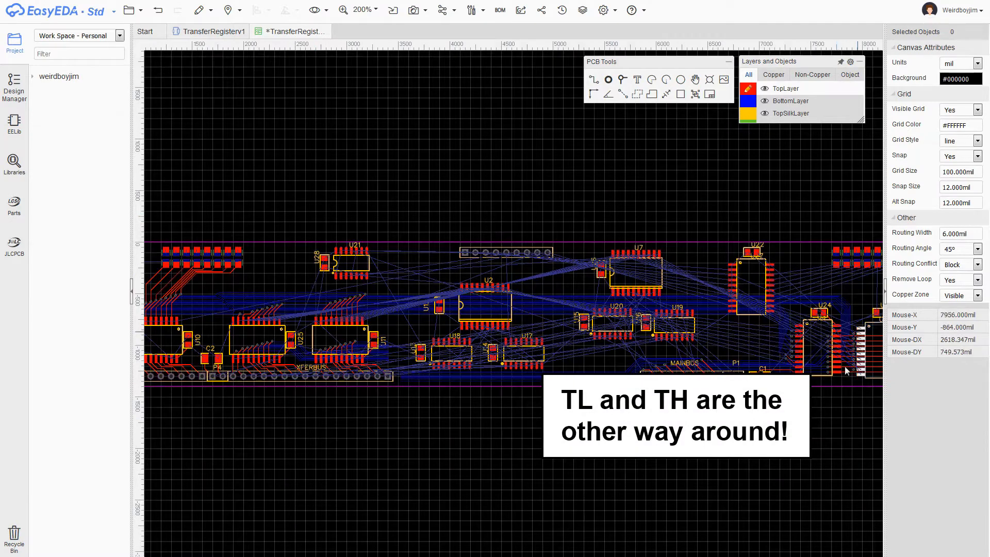
right_click_drag(548, 416, 587, 456)
scroll(525, 379, "up", 4)
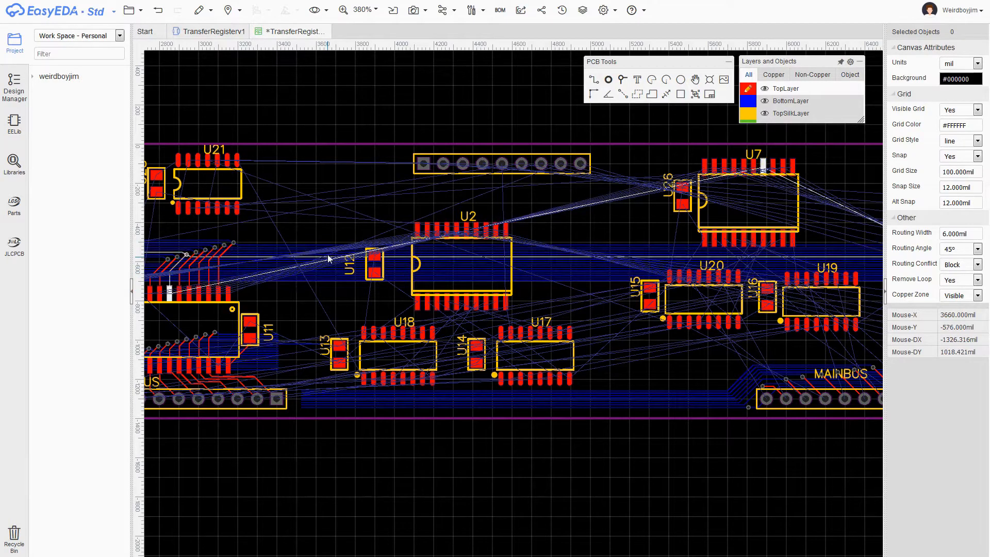
scroll(383, 232, "down", 3)
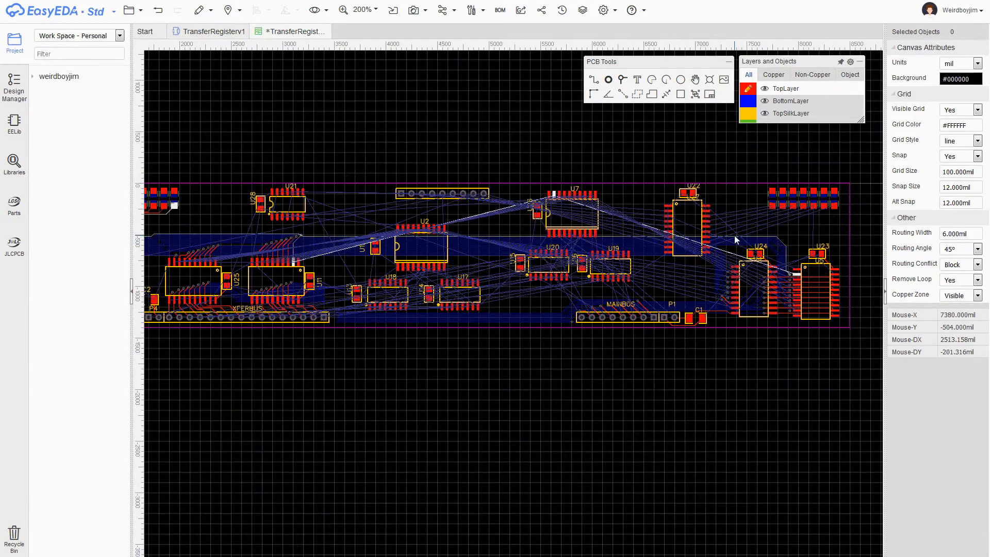
scroll(664, 271, "up", 1)
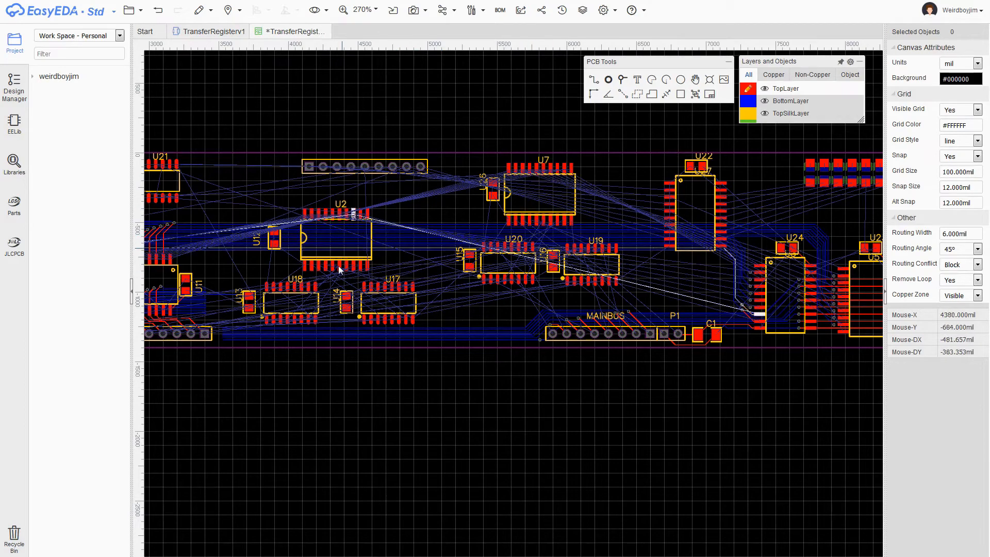
scroll(412, 270, "up", 1)
right_click_drag(412, 270, 555, 309)
scroll(555, 309, "down", 1)
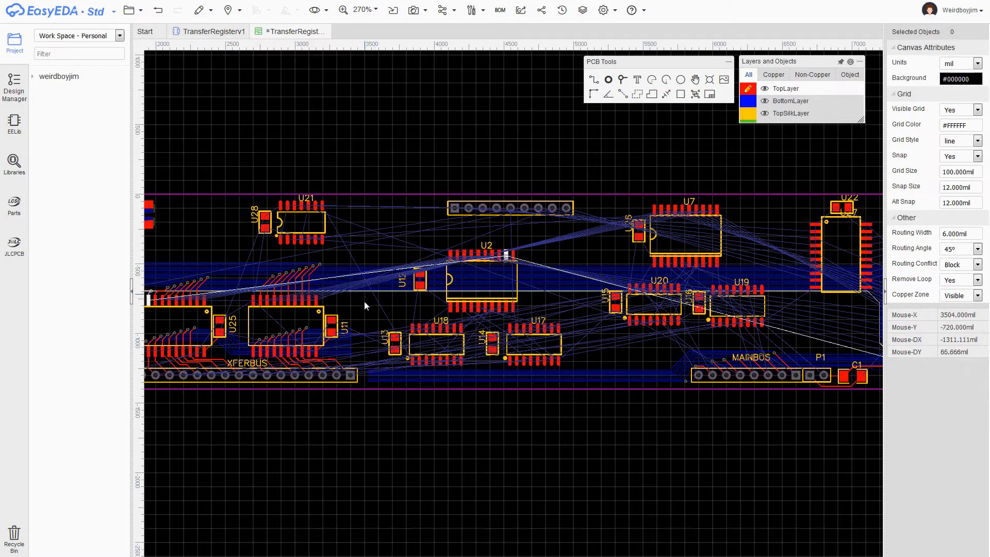
scroll(361, 307, "up", 3)
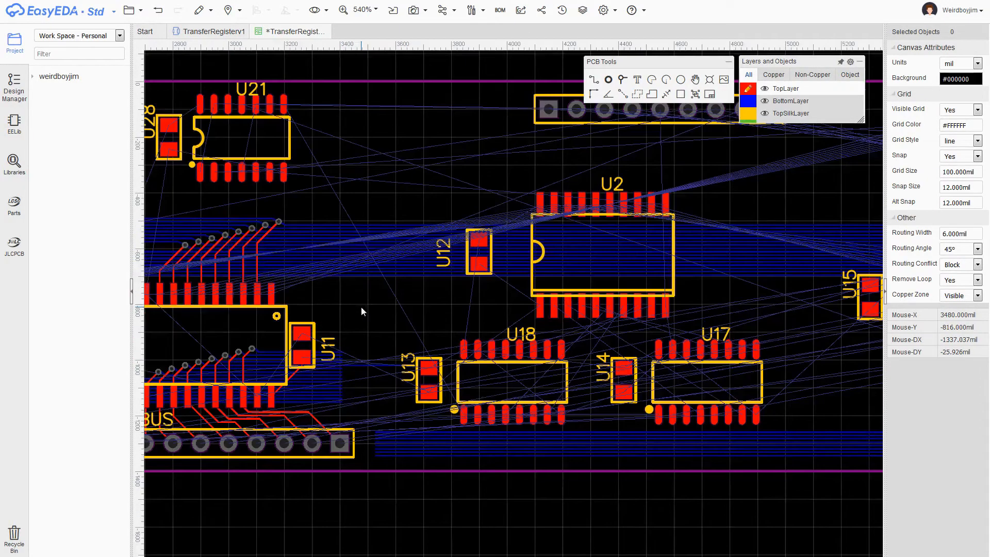
- Pull the REG0 bus track below U21 up into a diagonal toward the board's upper edge
right_click_drag(737, 290, 675, 306)
left_click(254, 242)
scroll(232, 238, "up", 4)
scroll(413, 216, "down", 3)
right_click_drag(424, 206, 391, 285)
left_click_drag(391, 309, 474, 192)
scroll(474, 192, "down", 1)
right_click_drag(774, 227, 722, 258)
scroll(364, 266, "up", 4)
left_click(364, 266)
left_click(395, 303)
left_click(377, 373)
- Bend the remaining tracks of the REG0 to REG7 bus diagonally upward in parallel, staggering their upper bends
right_click_drag(577, 215, 471, 347)
left_click(469, 405)
left_click(474, 417)
left_click_drag(468, 405, 527, 108)
left_click_drag(473, 429, 553, 132)
left_click(471, 455)
left_click_drag(473, 457, 565, 145)
left_click_drag(471, 466, 578, 157)
left_click_drag(470, 479, 590, 170)
- Shift the lower bends of the lower REG tracks, down to REG7, by 12 mil to even out the diagonal spacing
right_click_drag(398, 434, 519, 301)
scroll(289, 298, "up", 3)
left_click_drag(396, 300, 418, 300)
left_click(458, 397)
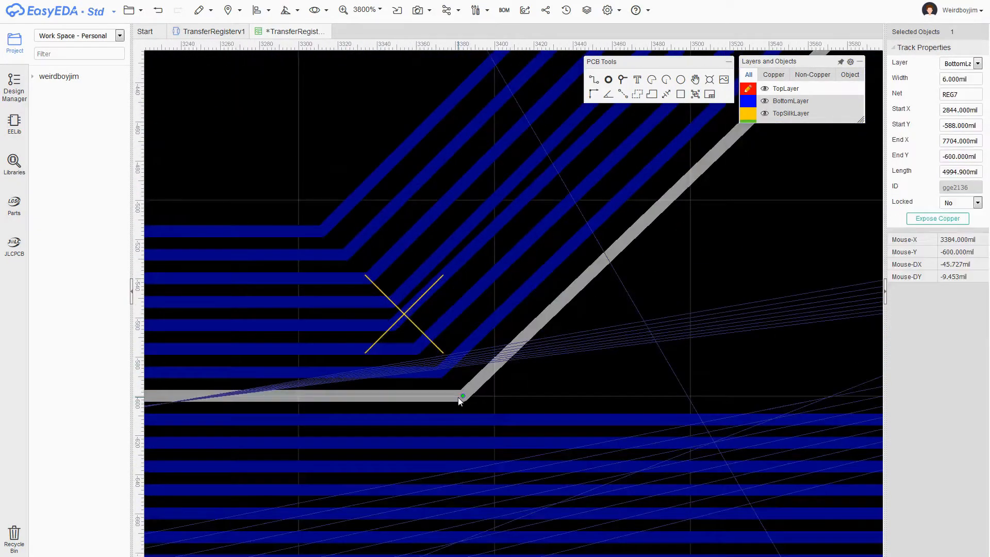
left_click_drag(458, 398, 482, 397)
left_click_drag(437, 373, 460, 373)
left_click_drag(414, 349, 438, 350)
- Move the lower bends of the REG0 to REG7 tracks about 84 mil left, closer to the REG vias
scroll(415, 326, "down", 8)
scroll(614, 316, "up", 7)
left_click_drag(532, 312, 417, 313)
left_click_drag(548, 330, 434, 329)
left_click(564, 346)
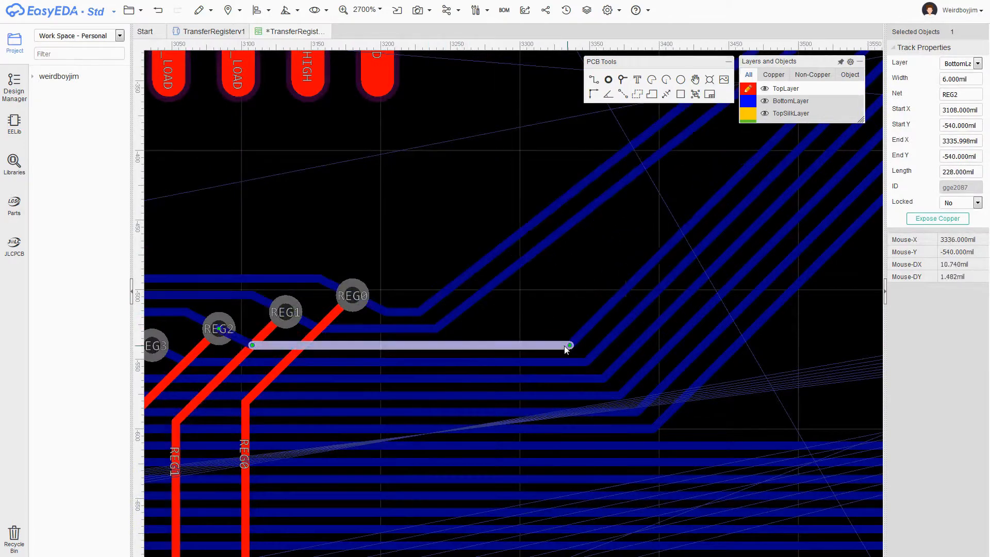
left_click_drag(564, 345, 450, 346)
left_click_drag(585, 362, 467, 362)
left_click_drag(603, 379, 485, 379)
left_click_drag(619, 396, 502, 395)
left_click_drag(637, 412, 519, 412)
left_click_drag(654, 428, 537, 429)
- Move the upper bends of the REG0 to REG7 tracks about 84 mil left to match their lower bends
scroll(537, 429, "down", 4)
left_click_drag(592, 190, 532, 190)
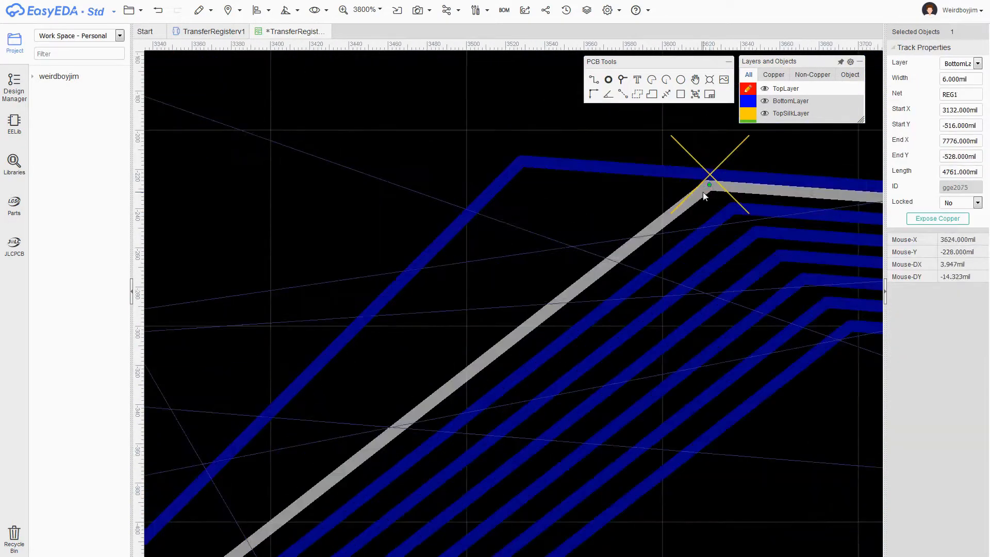
left_click_drag(704, 192, 543, 187)
left_click_drag(734, 209, 568, 209)
left_click_drag(757, 232, 592, 232)
left_click_drag(781, 256, 616, 256)
left_click_drag(804, 278, 639, 278)
left_click_drag(827, 303, 663, 302)
right_click_drag(834, 396, 670, 340)
scroll(681, 320, "up", 2)
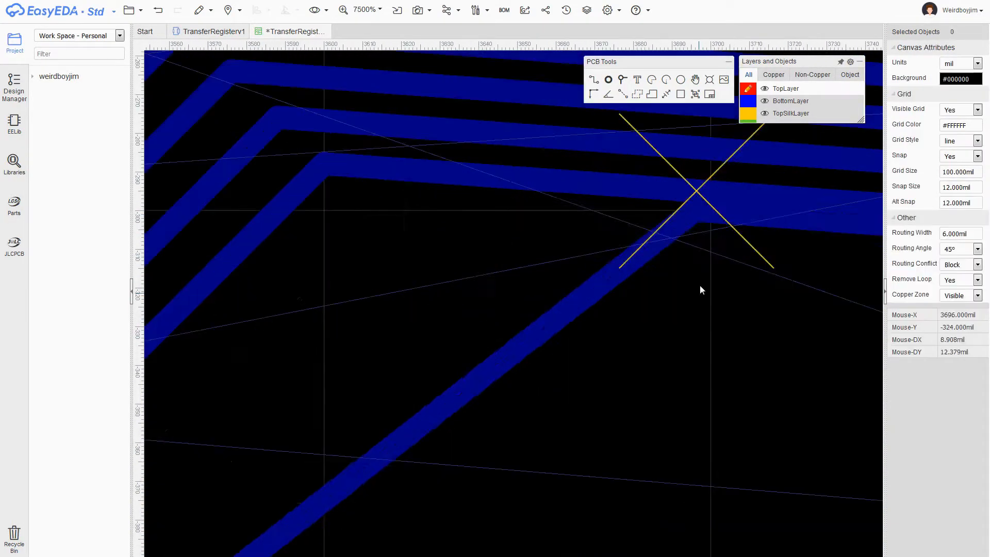
left_click_drag(698, 210, 370, 210)
- Move the far right bends of the REG0 to REG7 tracks near U24 up and left, levelling their long upper runs
scroll(371, 211, "down", 12)
scroll(579, 215, "up", 7)
left_click_drag(690, 324, 522, 169)
left_click_drag(690, 324, 535, 169)
left_click_drag(520, 169, 534, 169)
scroll(648, 239, "up", 2)
left_click_drag(717, 421, 399, 123)
left_click_drag(693, 446, 373, 149)
left_click_drag(668, 470, 361, 161)
left_click_drag(655, 483, 334, 186)
left_click_drag(717, 421, 410, 111)
left_click_drag(705, 433, 385, 136)
left_click_drag(680, 458, 361, 161)
left_click_drag(655, 483, 334, 186)
- Route VCC from U1 through U10 to C2 on the top layer and link the GND pads of U1 and U10
scroll(412, 258, "down", 6)
right_click_drag(206, 216, 572, 198)
right_click_drag(155, 214, 519, 197)
scroll(253, 228, "down", 3)
right_click_drag(356, 229, 464, 236)
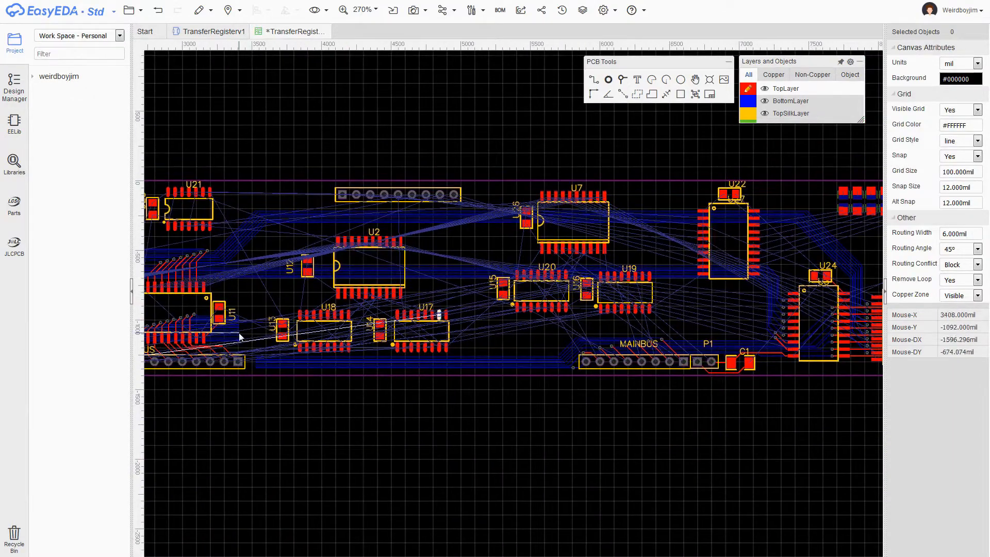
scroll(341, 404, "up", 1)
right_click_drag(341, 403, 621, 438)
right_click_drag(305, 423, 623, 428)
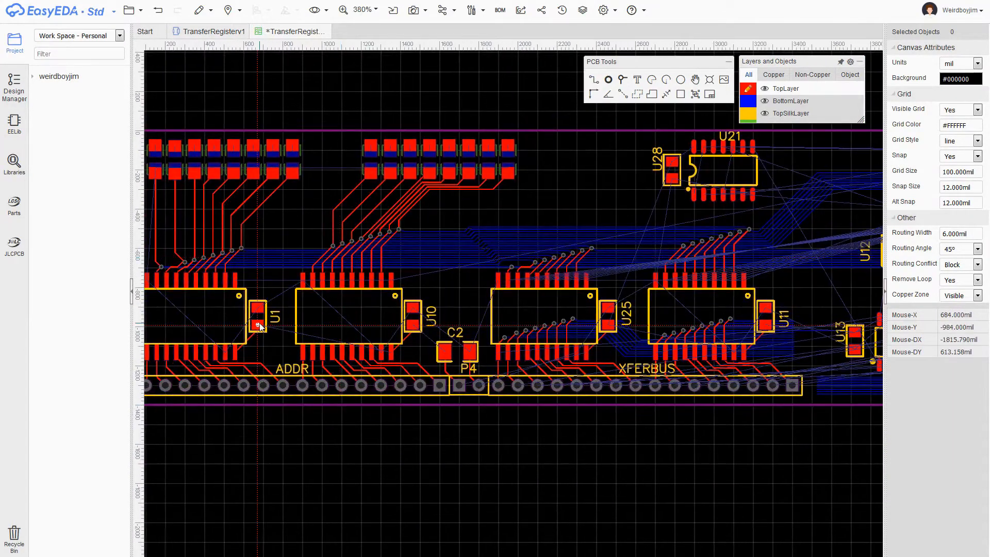
left_click(258, 325)
left_click(413, 325)
left_click(445, 351)
right_click_drag(442, 301, 496, 286)
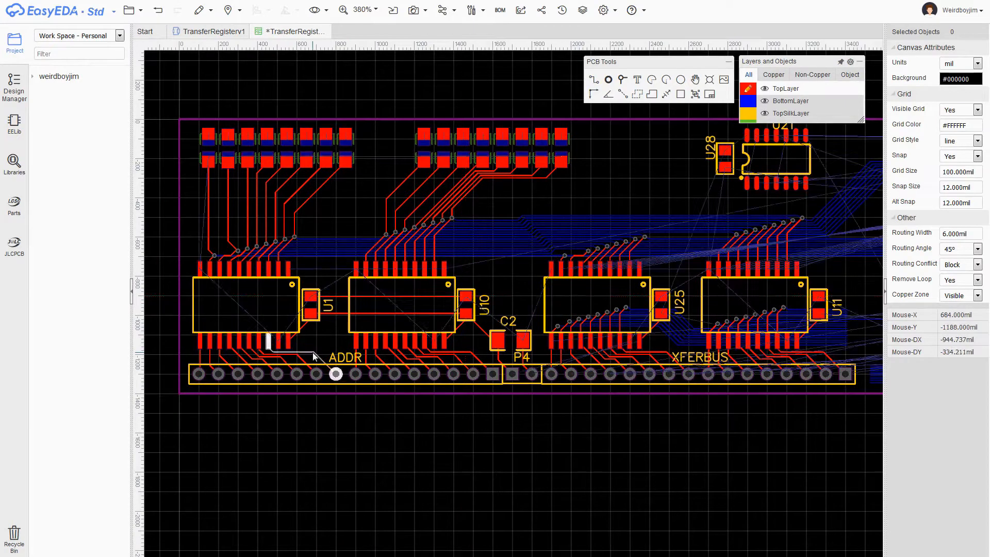
- Route GND from U1's pad to both GND pins of the chip beside it and to the U10 chip's upper GND pin
scroll(315, 331, "up", 1)
left_click(263, 341)
left_click(309, 279)
left_click(309, 278)
left_click(373, 239)
right_click_drag(258, 252, 381, 249)
left_click(275, 235)
left_click(297, 274)
left_click(433, 275)
right_click(389, 290)
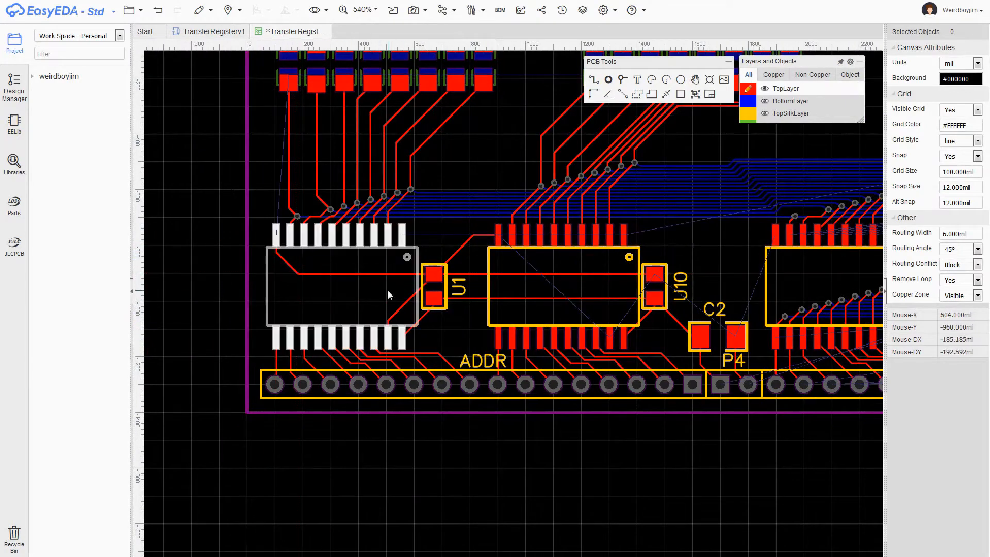
- Route a top-layer GND track from U10's GND pad to C2's GND pad
right_click_drag(469, 149, 517, 225)
right_click_drag(765, 331, 624, 322)
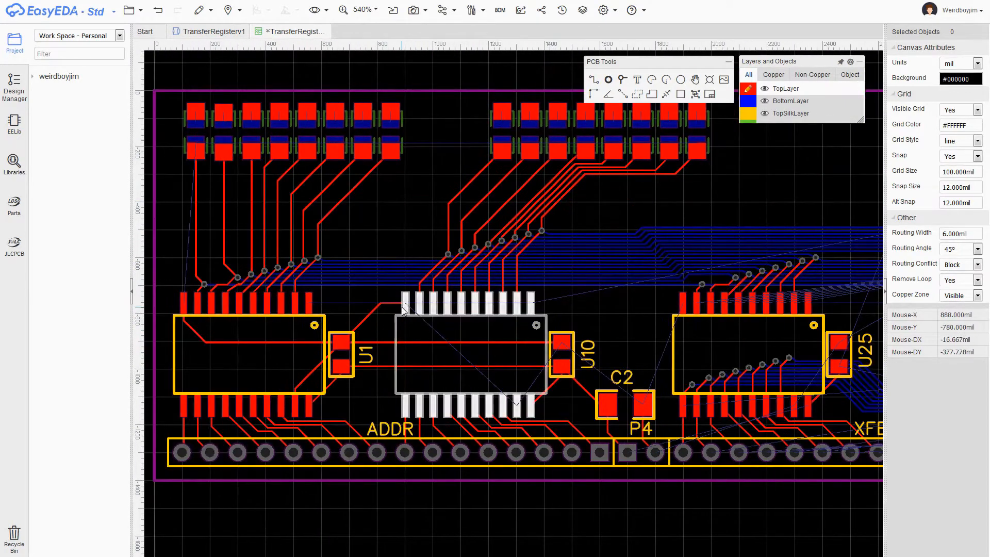
scroll(613, 483, "up", 2)
left_click(515, 221)
left_click(639, 286)
left_click(666, 334)
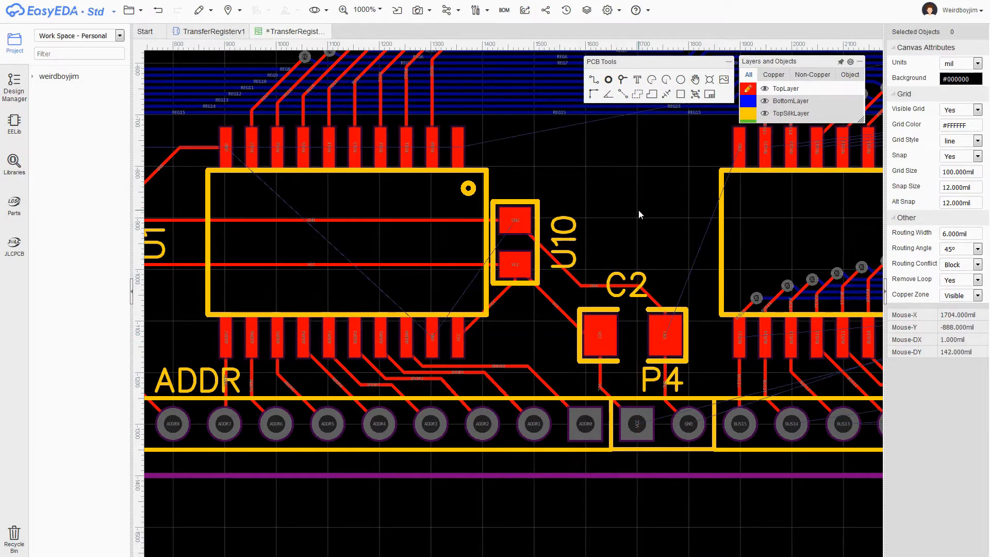
- Place one via on the GND track inside the U10 chip and another above its lower GND pin, and turn Snap back on
scroll(621, 185, "down", 1)
right_click_drag(621, 185, 689, 224)
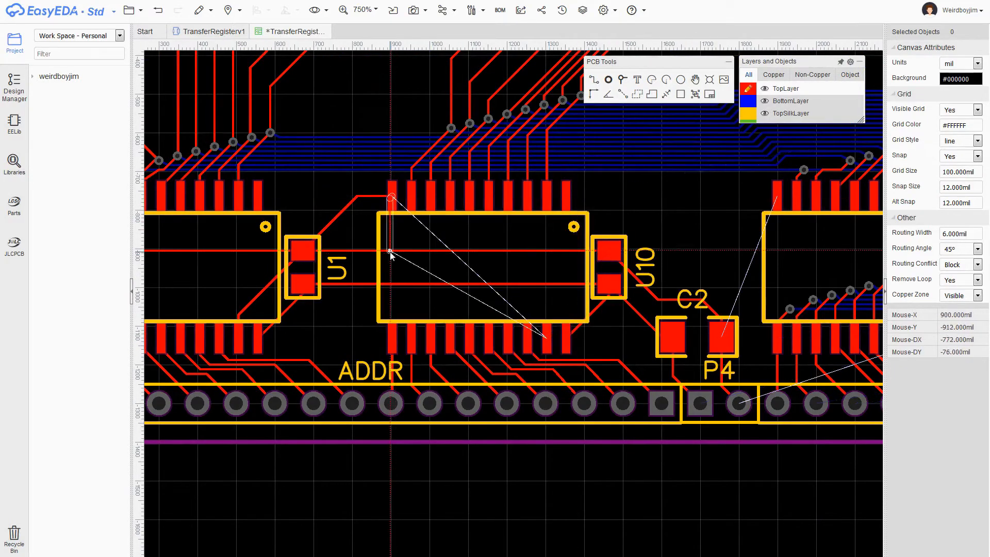
scroll(621, 335, "up", 1)
scroll(524, 221, "up", 3)
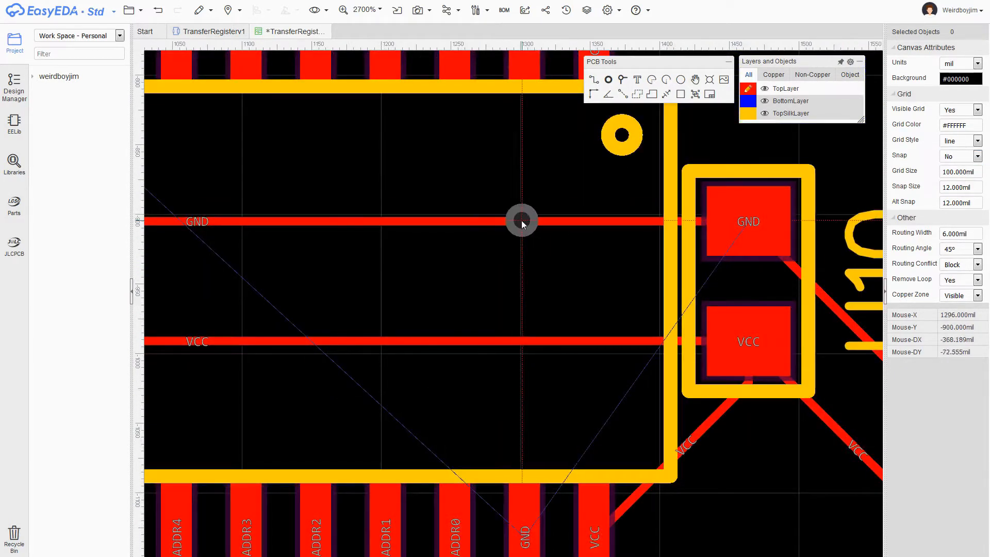
left_click(522, 221)
right_click_drag(521, 220, 489, 92)
left_click(490, 317)
right_click(499, 321)
left_click(975, 157)
left_click(963, 168)
- Join the two GND vias with a bottom-layer track and connect the lower via to the chip's GND pin on the top layer
key("w")
key("b")
left_click(490, 316)
key("t")
left_click(491, 409)
left_click(490, 315)
right_click(490, 315)
- Route GND from the U25 chip's upper GND pin to C2 and to U25's GND pad
scroll(490, 314, "down", 4)
right_click_drag(678, 229, 458, 171)
key("w")
left_click(513, 197)
left_click(460, 338)
right_click(468, 226)
left_click(597, 81)
left_click(731, 251)
left_click(514, 212)
right_click(514, 212)
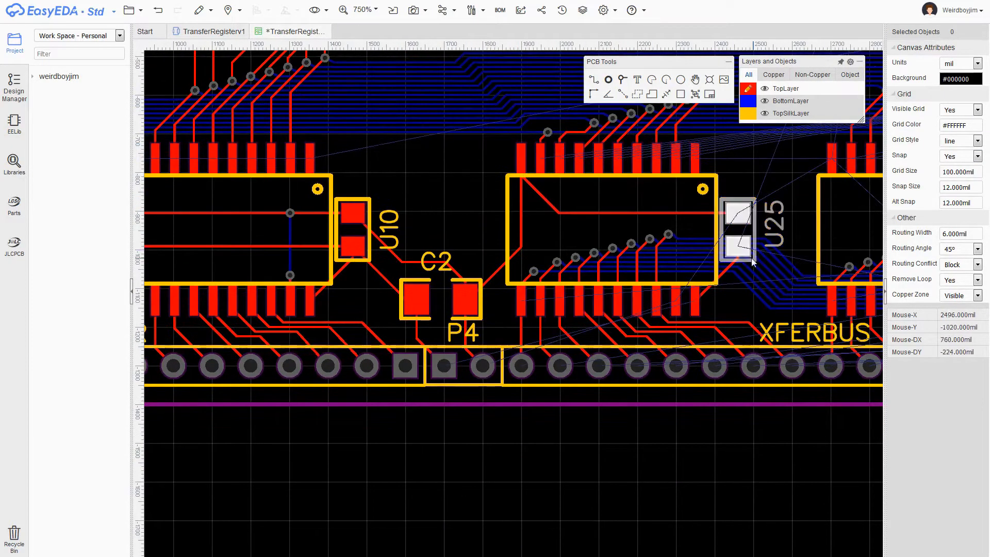
- Route GND from U25's pad to U11's pad and tie the U11 chip's upper GND pin into that track
scroll(740, 251, "down", 2)
right_click_drag(740, 251, 485, 255)
left_click(484, 227)
left_click(707, 227)
scroll(575, 221, "up", 2)
left_click(543, 176)
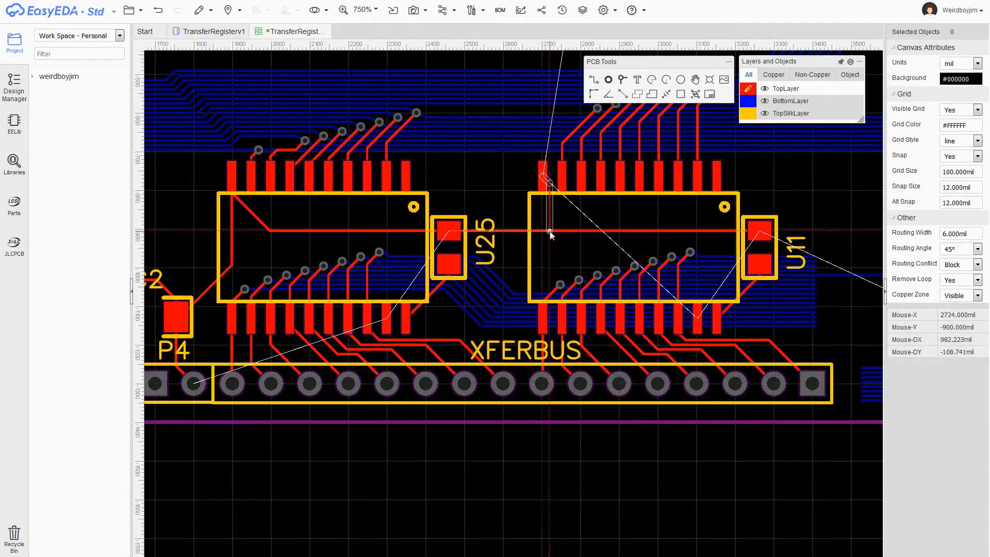
left_click(543, 230)
scroll(566, 243, "down", 2)
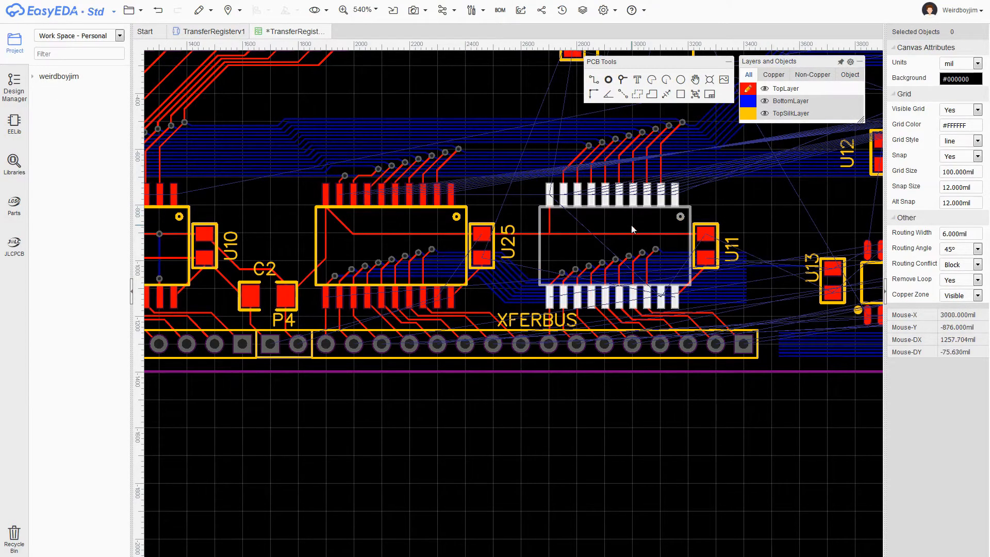
- Route a top-layer VCC track from U11's VCC pad through the chip outline to U25's VCC pad
scroll(632, 226, "up", 1)
key("w")
left_click(734, 270)
left_click(530, 250)
left_click(424, 270)
- Route VCC from U25's pad through the neighbouring chip outline to a via beside C2
right_click_drag(461, 202, 553, 204)
scroll(578, 212, "up", 1)
left_click(527, 300)
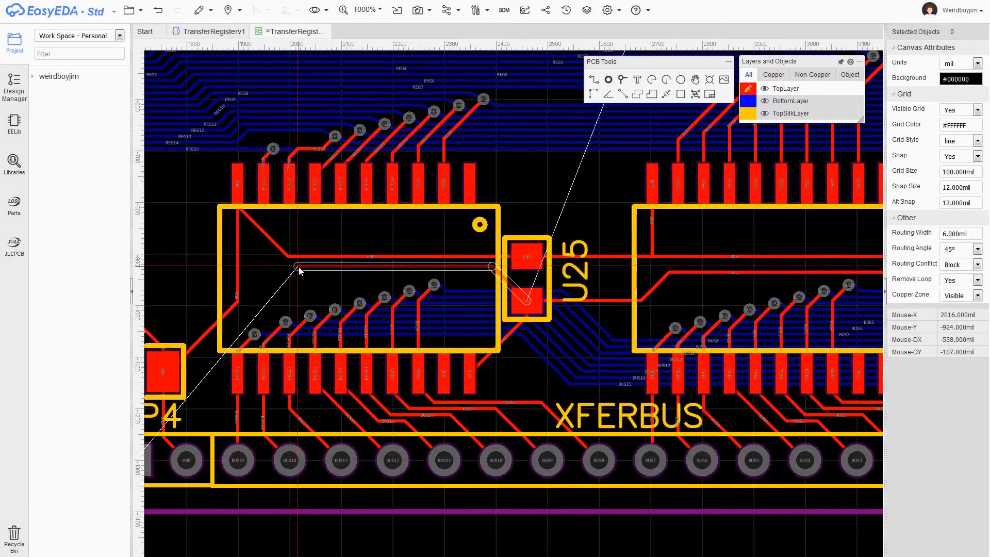
right_click_drag(299, 267, 557, 240)
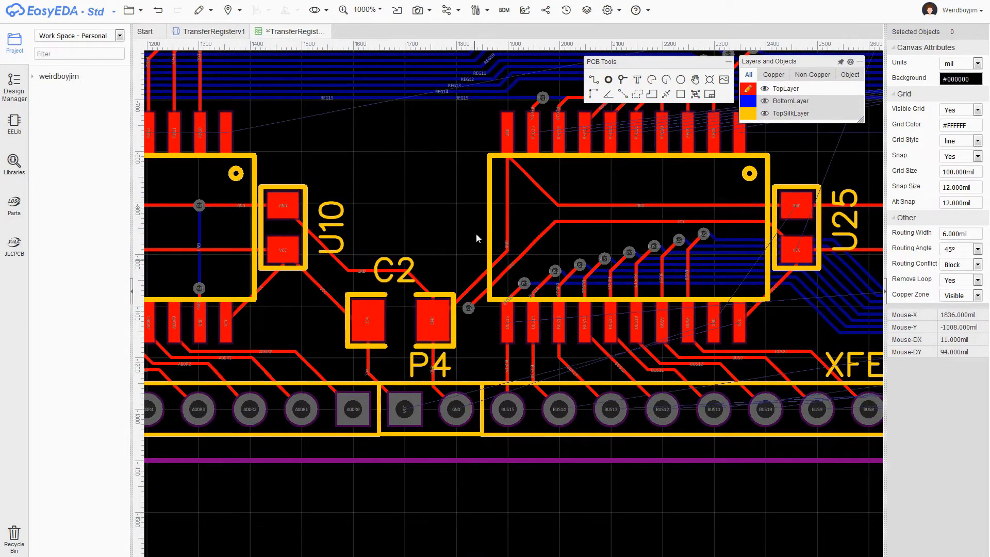
- Extend the right ends of the BUS0 to BUS15 tracks beside U11 about 130 mil toward U13
scroll(464, 242, "down", 1)
scroll(438, 298, "down", 2)
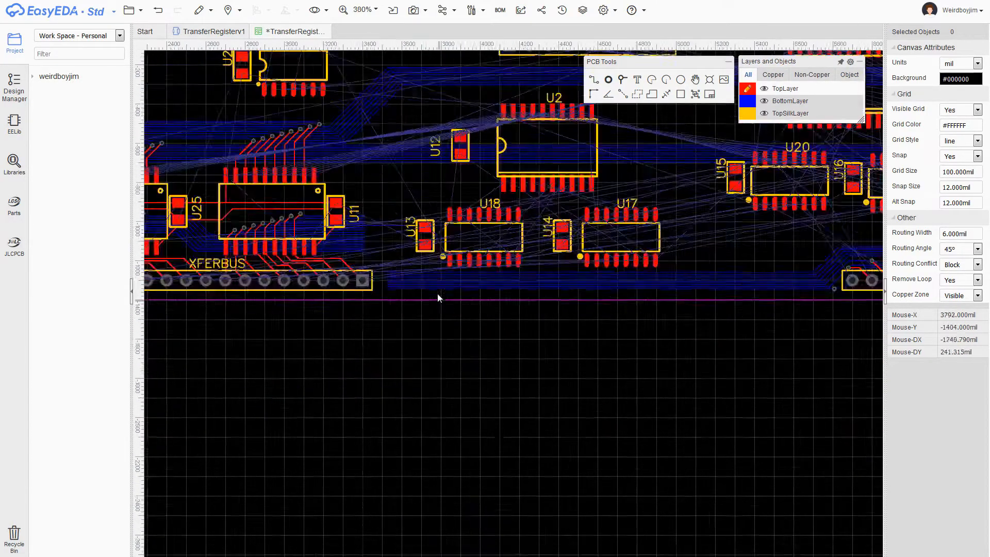
scroll(438, 299, "down", 1)
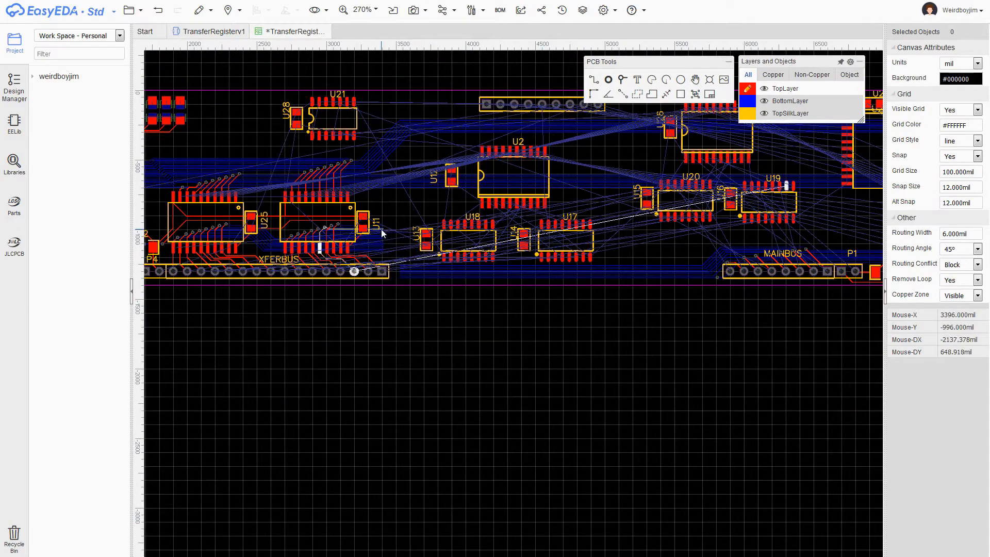
scroll(419, 343, "down", 1)
scroll(438, 296, "up", 1)
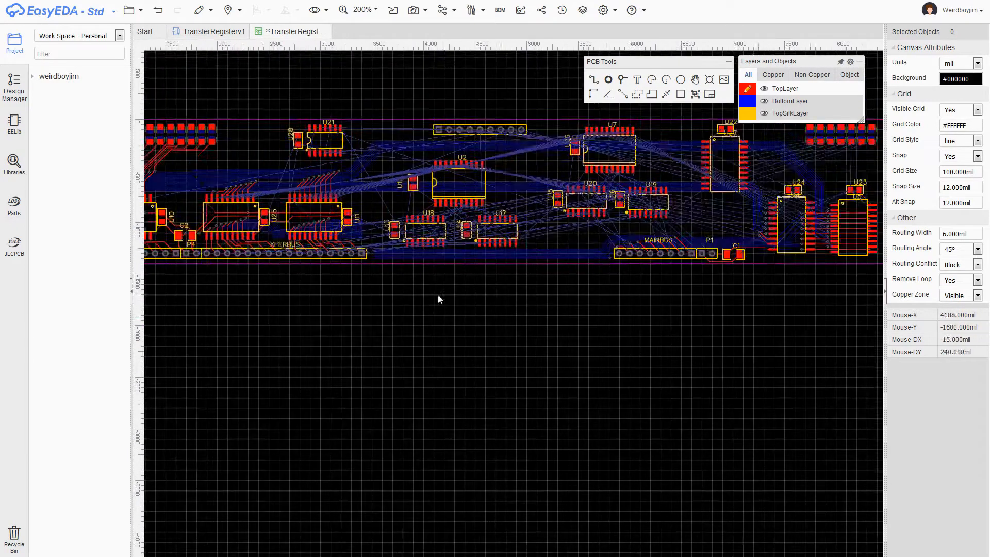
scroll(576, 255, "up", 1)
scroll(306, 358, "up", 5)
left_click_drag(305, 242, 399, 242)
left_click_drag(305, 251, 400, 259)
left_click_drag(306, 268, 397, 269)
left_click_drag(306, 285, 399, 285)
left_click_drag(305, 294, 400, 294)
left_click_drag(306, 303, 399, 312)
left_click_drag(304, 320, 400, 320)
left_click_drag(305, 329, 399, 329)
left_click_drag(304, 337, 400, 337)
left_click(303, 346)
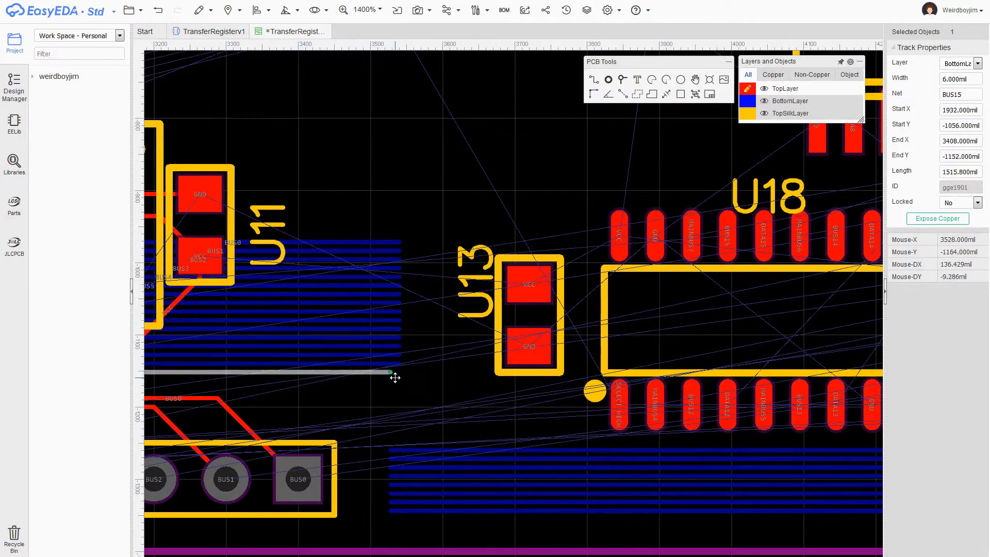
- Extend the BUS8 to BUS15 tracks about 1560 mil right, beneath U18 and U17
scroll(354, 375, "down", 5)
scroll(299, 411, "up", 3)
left_click_drag(208, 380, 814, 374)
left_click_drag(209, 370, 813, 365)
left_click(207, 356)
left_click_drag(209, 360, 813, 356)
left_click_drag(209, 351, 813, 351)
left_click_drag(209, 347, 813, 346)
left_click(222, 344)
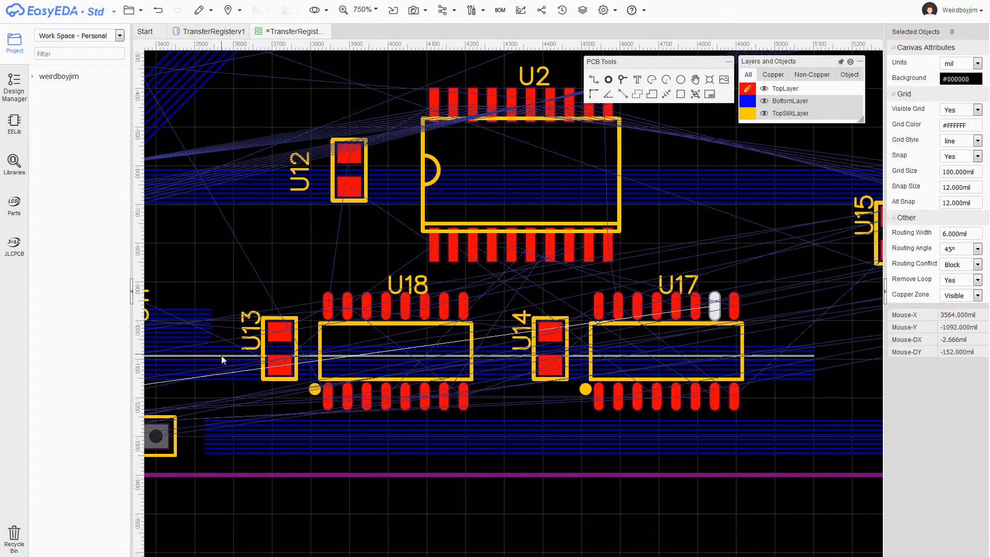
- Bend the BUS0 track up between U11 and U13, run it along Y -804 mil past U19, and delete the leftover track segment
scroll(220, 289, "down", 4)
scroll(219, 287, "up", 4)
scroll(185, 345, "down", 1)
left_click(185, 355)
left_click_drag(191, 355, 238, 308)
scroll(216, 346, "up", 5)
scroll(271, 278, "down", 5)
scroll(296, 265, "up", 2)
left_click_drag(290, 248, 842, 256)
scroll(301, 258, "down", 5)
left_click_drag(537, 256, 537, 249)
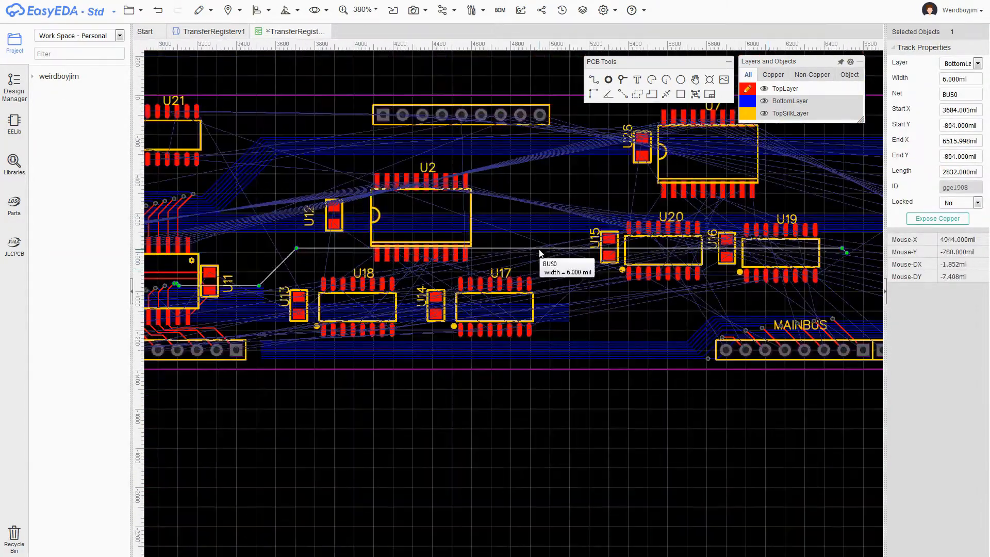
scroll(846, 250, "up", 6)
left_click(645, 265)
key("Delete")
- Bend the BUS1 to BUS7 tracks up between U11 and U13 so they follow BUS0 diagonally
scroll(645, 265, "down", 6)
scroll(242, 330, "up", 4)
scroll(215, 343, "up", 4)
left_click_drag(299, 311, 523, 113)
left_click_drag(299, 324, 535, 126)
left_click_drag(299, 336, 549, 138)
left_click_drag(299, 348, 561, 151)
left_click_drag(299, 361, 598, 163)
scroll(303, 387, "up", 5)
scroll(310, 376, "down", 3)
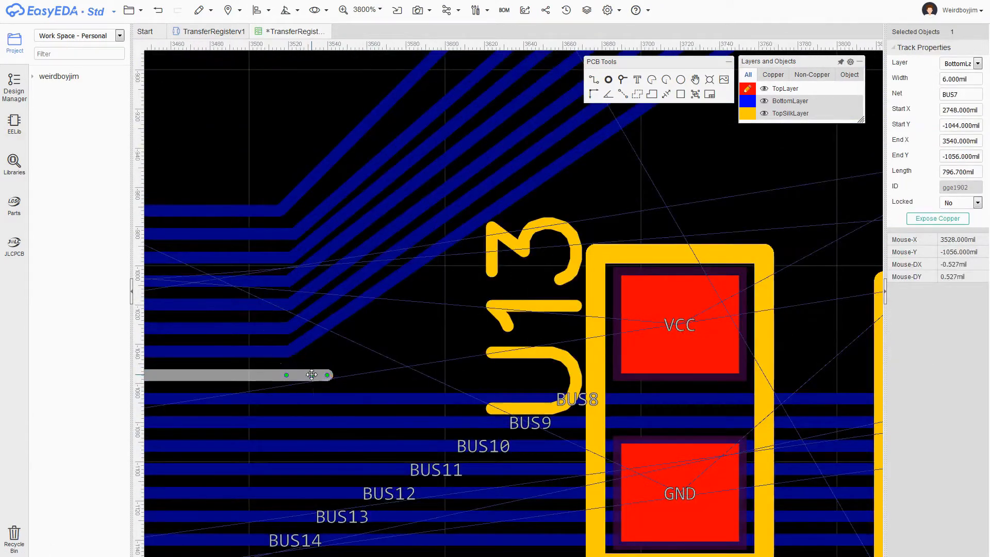
left_click_drag(323, 375, 602, 176)
- Shift the lower corners of the BUS0 to BUS7 tracks beside U13 horizontally so their diagonals are evenly spaced
left_click_drag(431, 207, 381, 208)
left_click_drag(438, 232, 403, 231)
left_click_drag(439, 255, 425, 255)
left_click_drag(418, 278, 452, 279)
left_click_drag(437, 373, 544, 373)
left_click_drag(437, 349, 521, 350)
left_click_drag(437, 326, 499, 326)
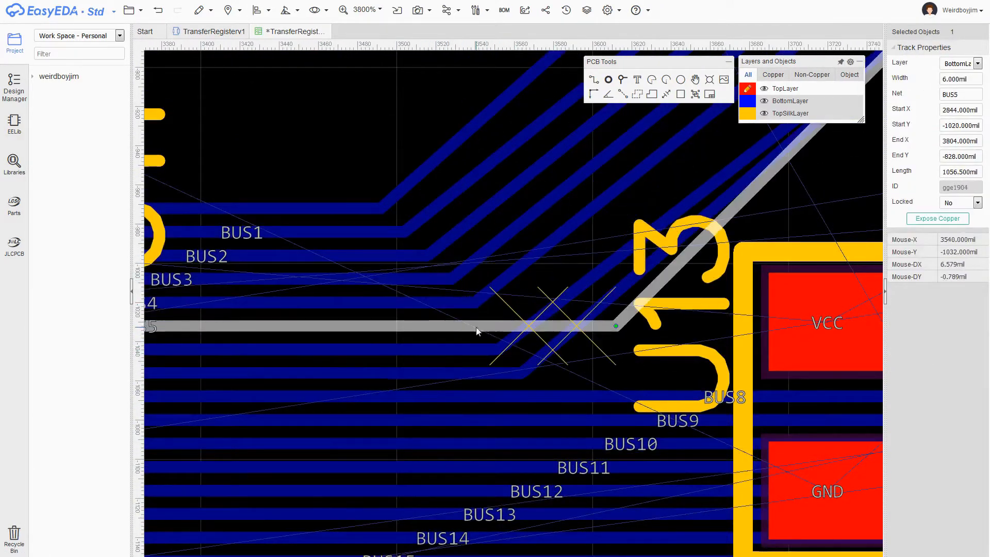
- Extend the raised BUS1 to BUS7 tracks horizontally beneath U20 and U19, ending just past U19 near X 6468 mil
scroll(478, 312, "down", 5)
scroll(671, 198, "up", 3)
left_click_drag(466, 203, 456, 191)
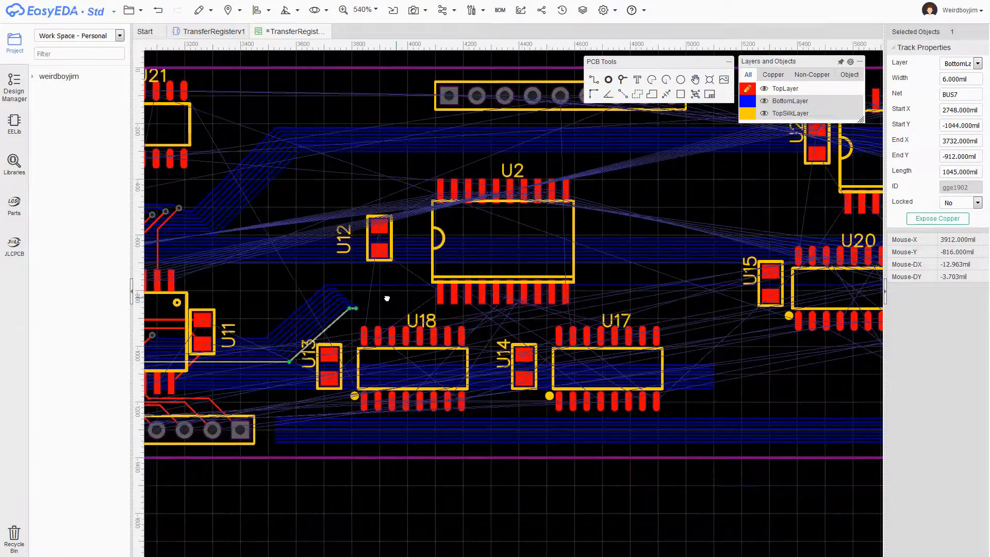
left_click_drag(387, 299, 676, 306)
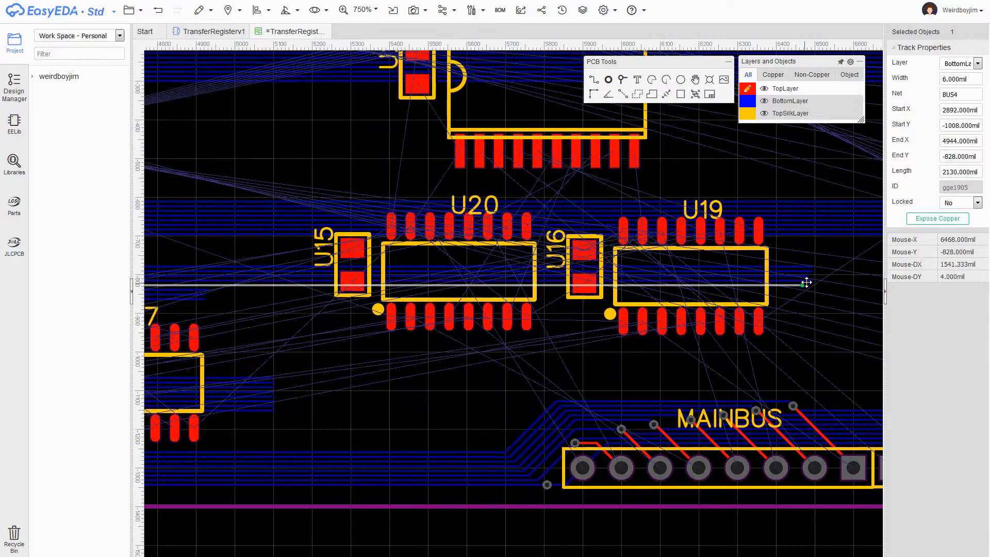
left_click(201, 302)
scroll(586, 304, "down", 3)
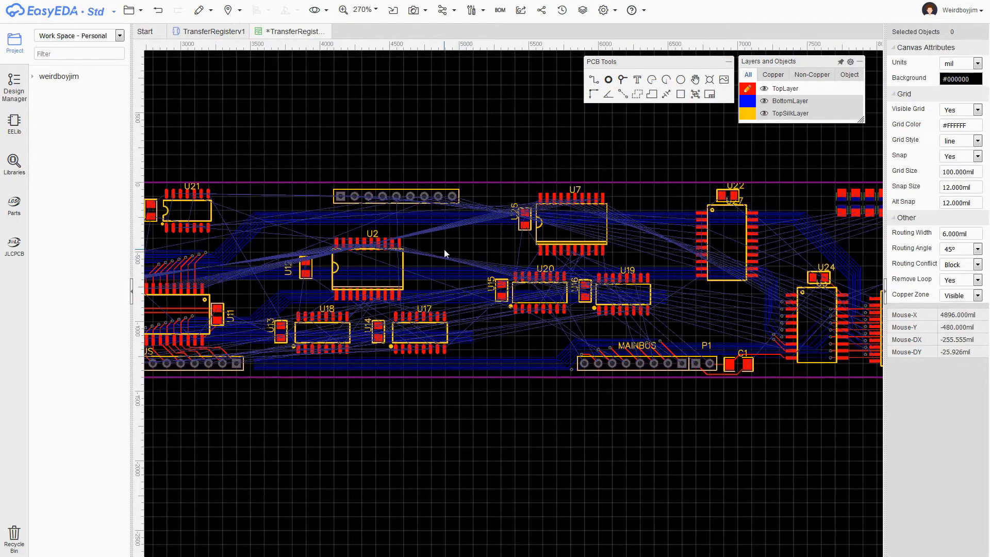
scroll(478, 267, "up", 3)
scroll(413, 210, "down", 2)
scroll(497, 212, "up", 5)
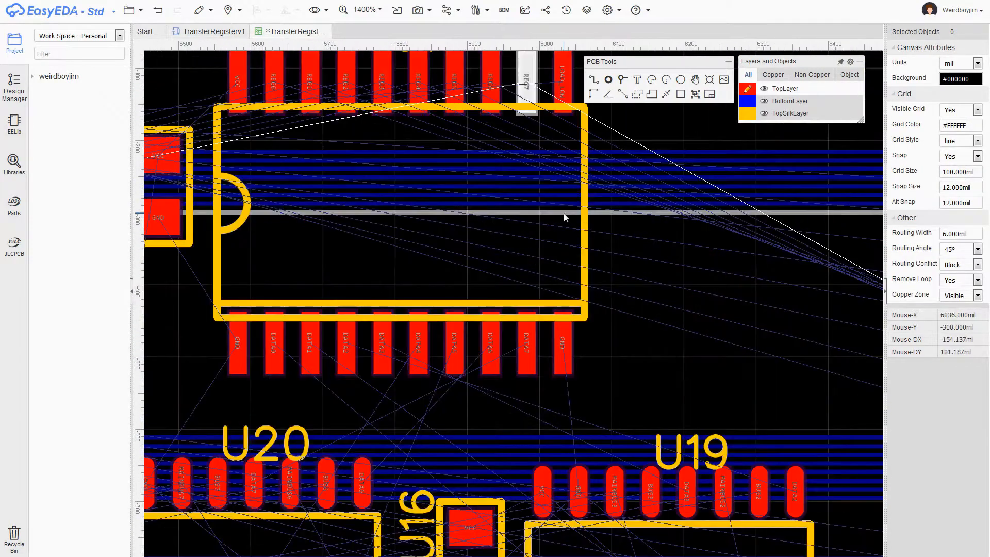
left_click(565, 212)
scroll(534, 225, "down", 3)
scroll(535, 225, "up", 5)
scroll(534, 224, "down", 3)
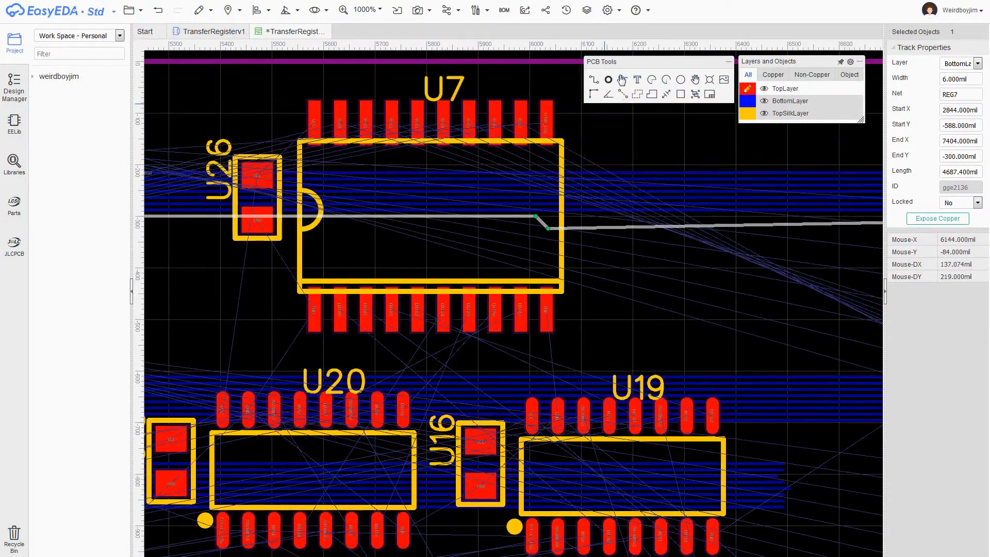
- Bend the REG0 and REG1 tracks up beneath U7's first pads and place a via on each bend
scroll(535, 214, "down", 3)
scroll(535, 214, "up", 5)
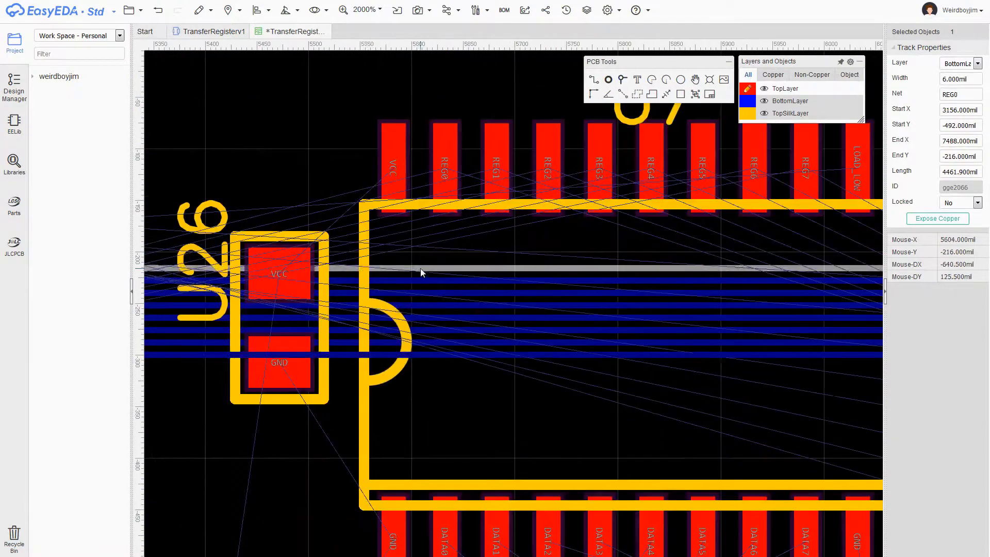
left_click_drag(377, 269, 380, 256)
left_click(425, 280)
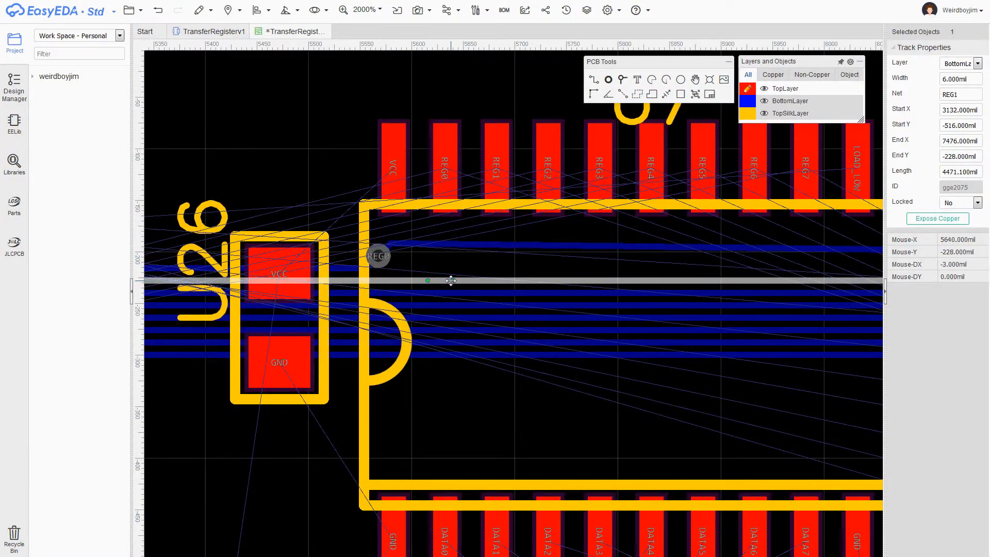
left_click_drag(434, 281, 451, 256)
key("v")
left_click(440, 269)
- Bend the REG2 to REG7 tracks up about 24 mil in a staircase beneath U7 and add a via at each bend
right_click_drag(619, 281, 569, 256)
left_click(428, 268)
left_click_drag(448, 268, 452, 244)
left_click(476, 281)
left_click_drag(531, 293, 551, 269)
right_click_drag(561, 308, 480, 298)
left_click(479, 296)
left_click_drag(495, 296, 520, 272)
left_click(556, 308)
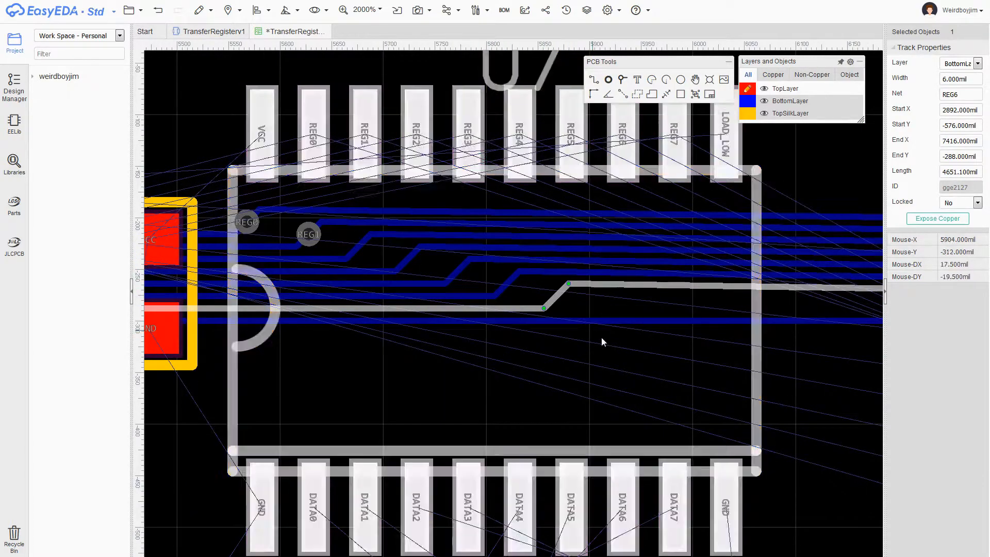
scroll(516, 230, "down", 2)
scroll(369, 226, "up", 2)
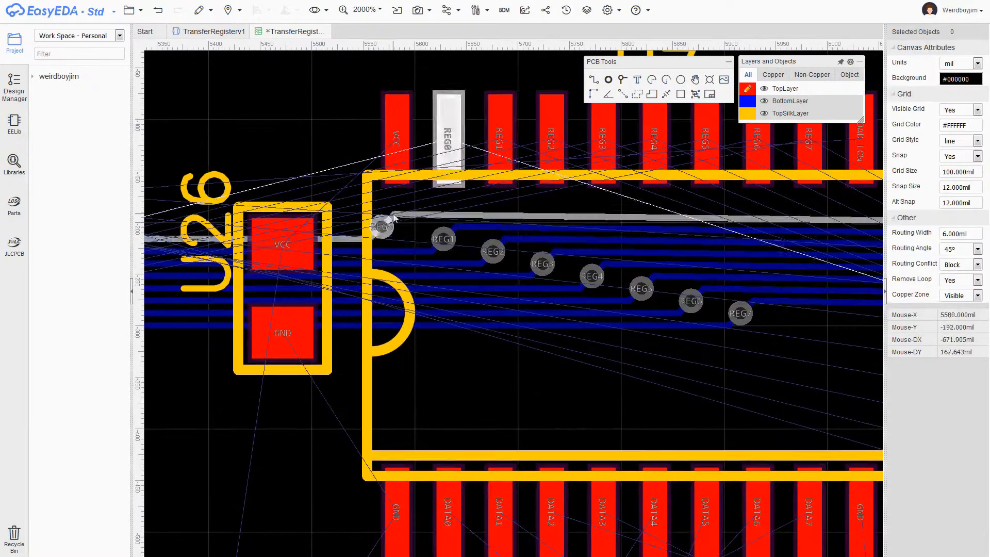
- Adjust the REG0 track's bend beneath U7 so that it meets its via at X 5580, Y -204 mil
left_click(423, 216)
scroll(420, 280, "up", 2)
left_click(365, 199)
left_click_drag(394, 179, 371, 179)
left_click(404, 157)
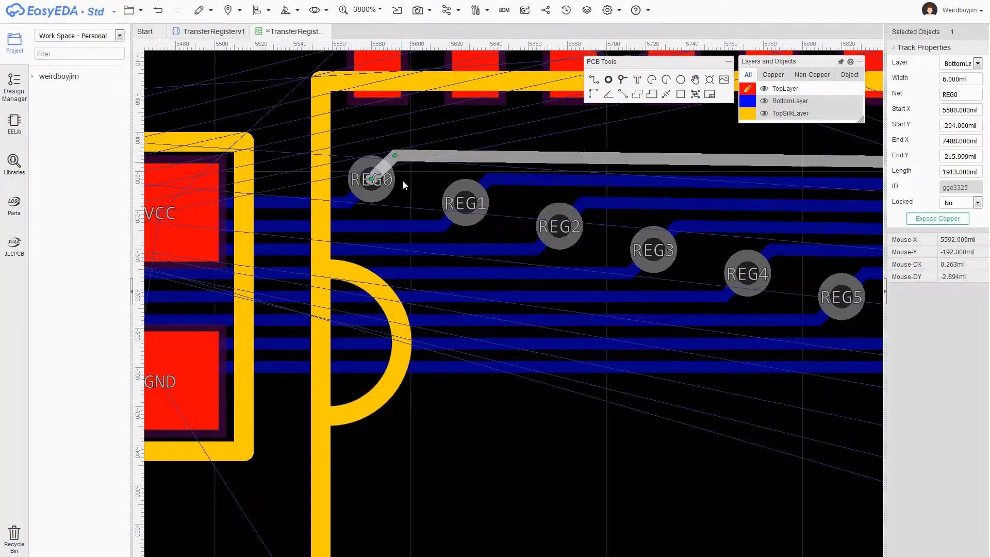
- Route top-layer tracks from the REG0 to REG7 vias to the matching upper pads of U7
scroll(327, 296, "down", 2)
key("w")
left_click(350, 234)
left_click(405, 155)
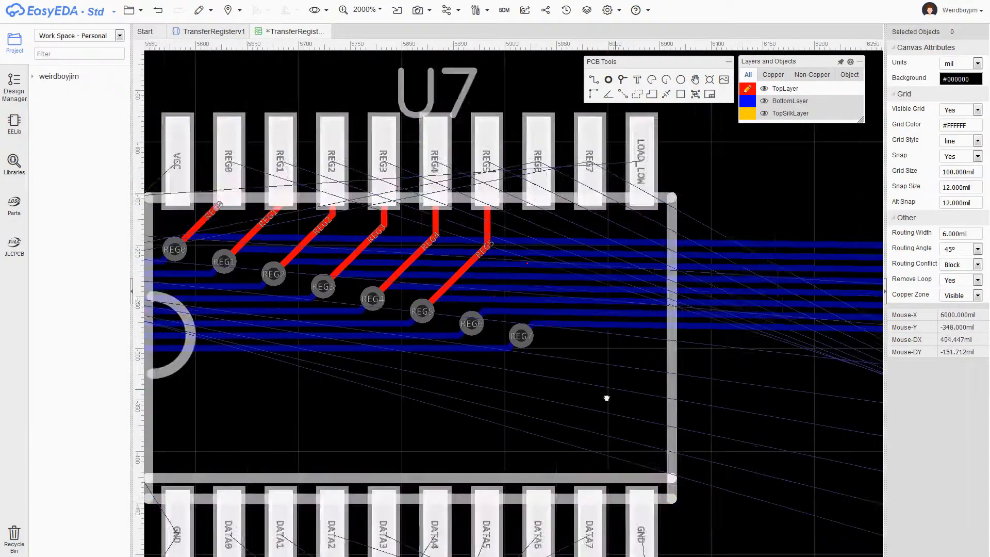
scroll(758, 185, "down", 2)
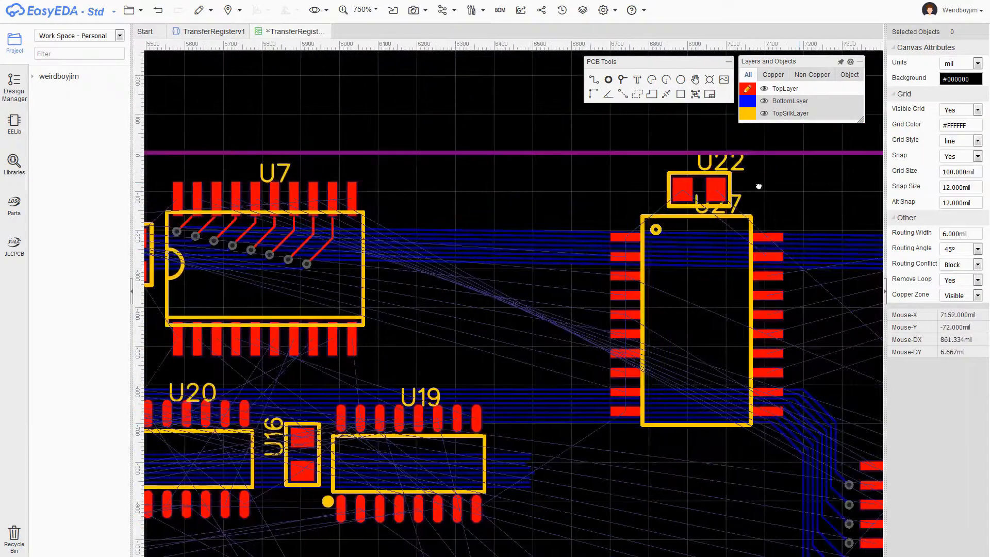
- Level the first REG tracks to the right of U7 and move the track corner beside the conflicting REG3 via
scroll(576, 232, "up", 4)
left_click(576, 231)
scroll(495, 263, "down", 2)
right_click_drag(206, 291, 860, 339)
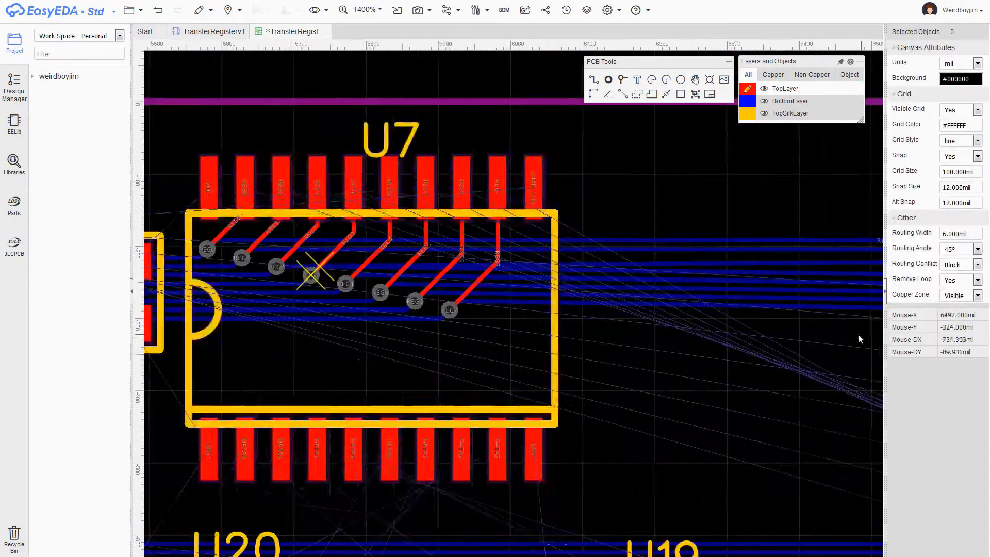
scroll(301, 337, "up", 2)
right_click_drag(257, 345, 272, 400)
left_click(371, 261)
left_click_drag(371, 261, 359, 249)
scroll(359, 249, "down", 2)
- Raise the remaining REG0 to REG7 track corners past U27 so the bus runs level from U7 to its diagonals
right_click_drag(774, 299, 564, 354)
scroll(634, 274, "up", 2)
left_click_drag(581, 272, 566, 221)
left_click(538, 327)
left_click_drag(633, 221, 600, 188)
left_click_drag(650, 204, 617, 171)
scroll(616, 171, "down", 5)
right_click_drag(351, 237, 722, 237)
right_click_drag(839, 313, 514, 329)
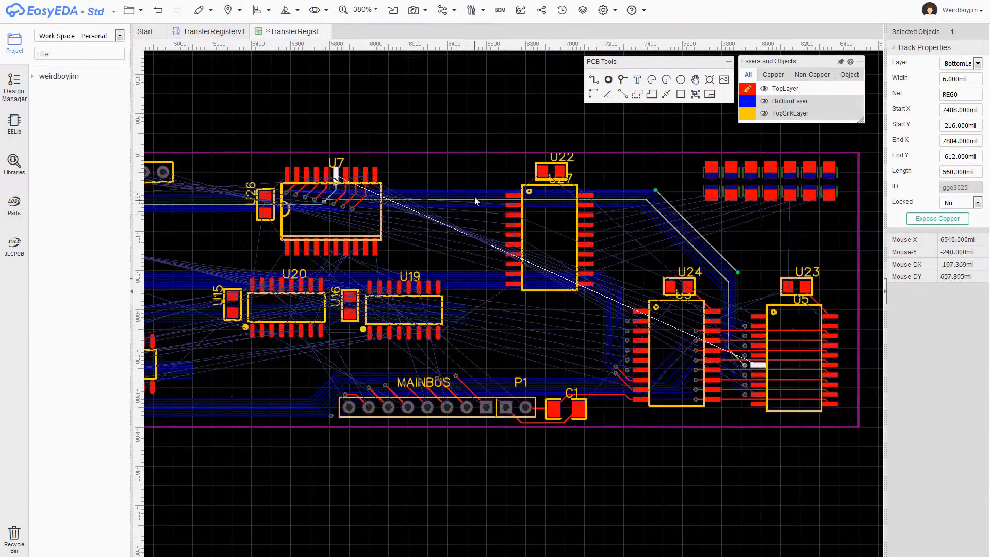
left_click(794, 429)
scroll(794, 429, "up", 3)
scroll(670, 327, "down", 3)
right_click_drag(347, 101, 682, 162)
scroll(605, 310, "up", 2)
right_click_drag(847, 331, 488, 292)
left_click(547, 261)
left_click(571, 261)
left_click(546, 281)
left_click(571, 281)
scroll(560, 297, "up", 2)
left_click(532, 374)
- Bend the REG8 track up before U12 and set bend points on the REG tracks below it
scroll(583, 407, "down", 5)
right_click_drag(330, 397, 641, 320)
scroll(540, 212, "up", 1)
right_click_drag(539, 212, 513, 215)
scroll(326, 227, "up", 2)
left_click(268, 276)
scroll(268, 278, "up", 3)
left_click_drag(287, 266, 333, 205)
scroll(331, 206, "down", 3)
right_click_drag(331, 205, 276, 265)
scroll(245, 300, "up", 4)
left_click(334, 271)
left_click(360, 295)
left_click(385, 319)
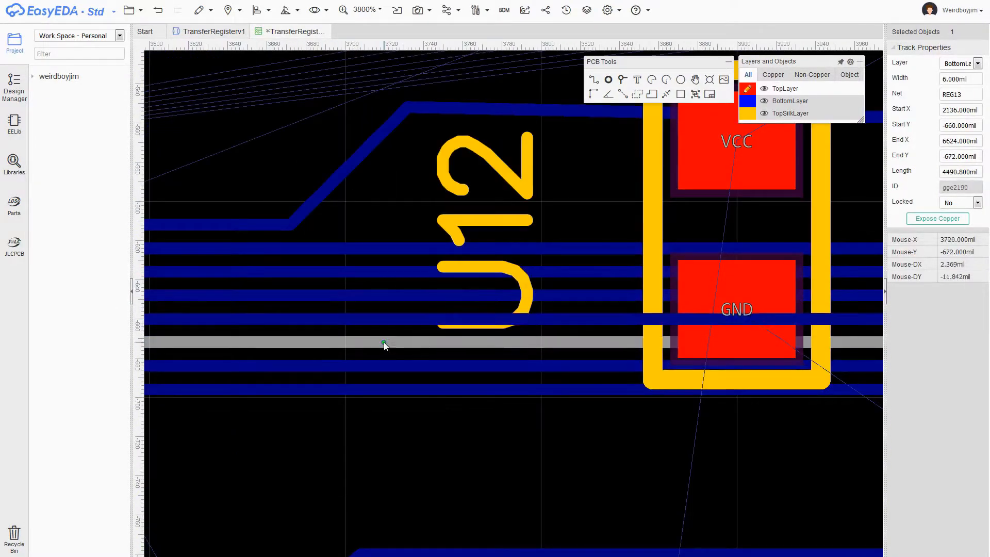
left_click(406, 343)
- Bend the REG9 to REG15 tracks up about 60 mil at U12, parallel to the REG8 diagonal
right_click_drag(472, 248, 417, 332)
left_click_drag(417, 332, 375, 214)
left_click(506, 358)
left_click_drag(507, 357, 399, 237)
left_click_drag(508, 380, 422, 261)
left_click_drag(508, 404, 445, 285)
left_click_drag(508, 426, 469, 307)
left_click_drag(510, 450, 492, 331)
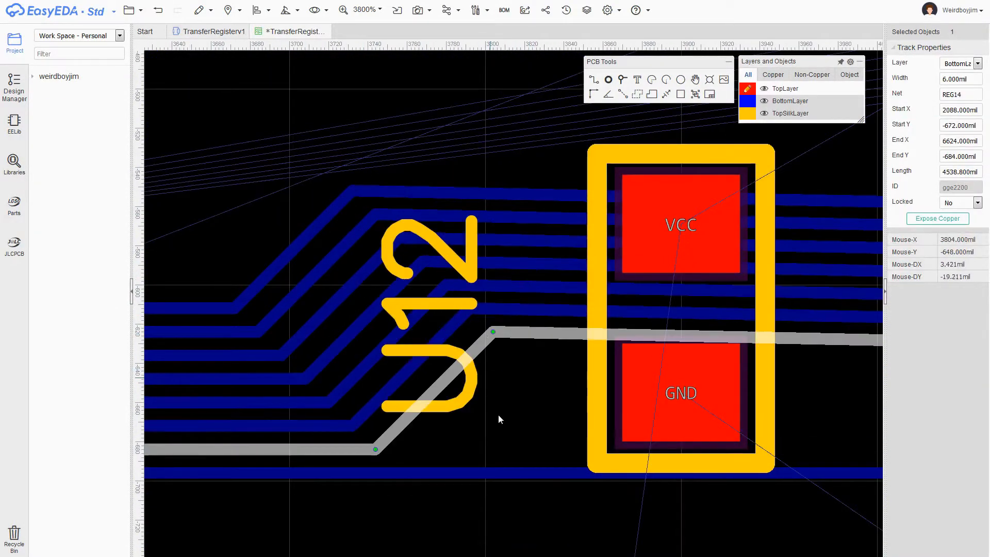
left_click_drag(516, 473, 517, 355)
- Level the raised REG8 to REG15 tracks beneath U2 as far as their corner points near X 4968 mil
scroll(511, 330, "down", 3)
right_click_drag(641, 254, 730, 210)
scroll(729, 212, "up", 3)
left_click_drag(597, 332, 592, 312)
left_click_drag(592, 379, 592, 347)
mouse_move(591, 410)
left_mouse_down()
mouse_move(590, 380)
mouse_move(589, 397)
left_mouse_up()
scroll(588, 413, "down", 2)
right_click_drag(509, 311, 733, 270)
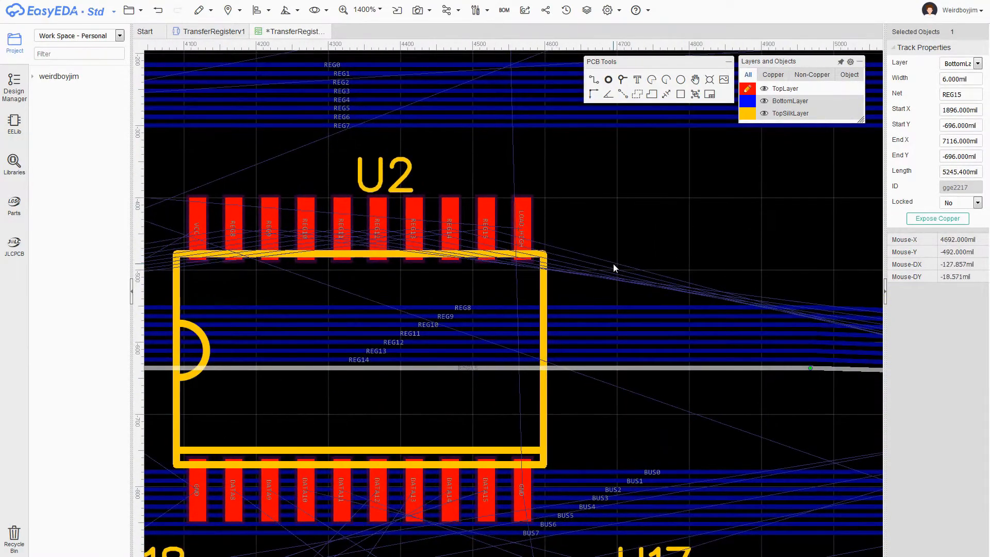
right_click_drag(416, 288, 577, 262)
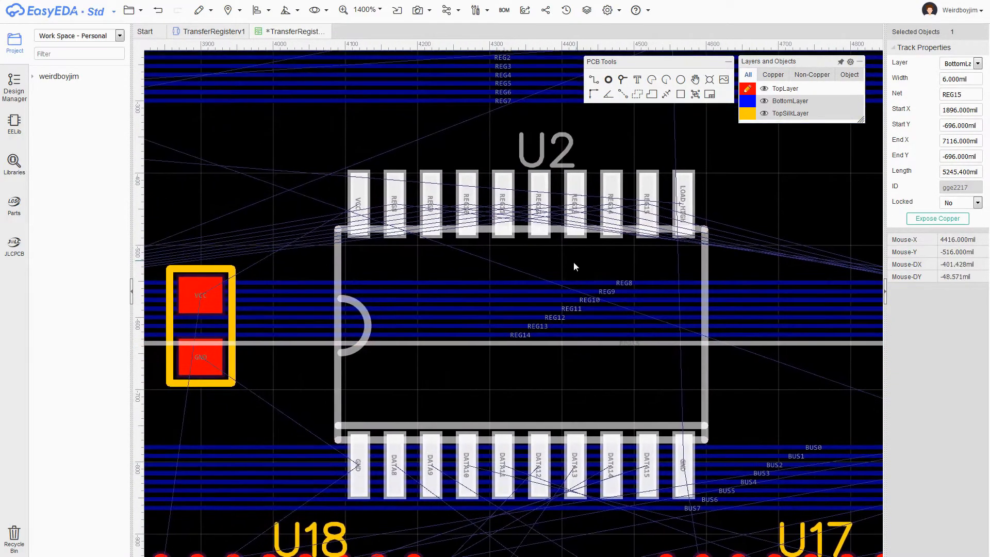
scroll(562, 266, "down", 3)
right_click_drag(756, 250, 534, 244)
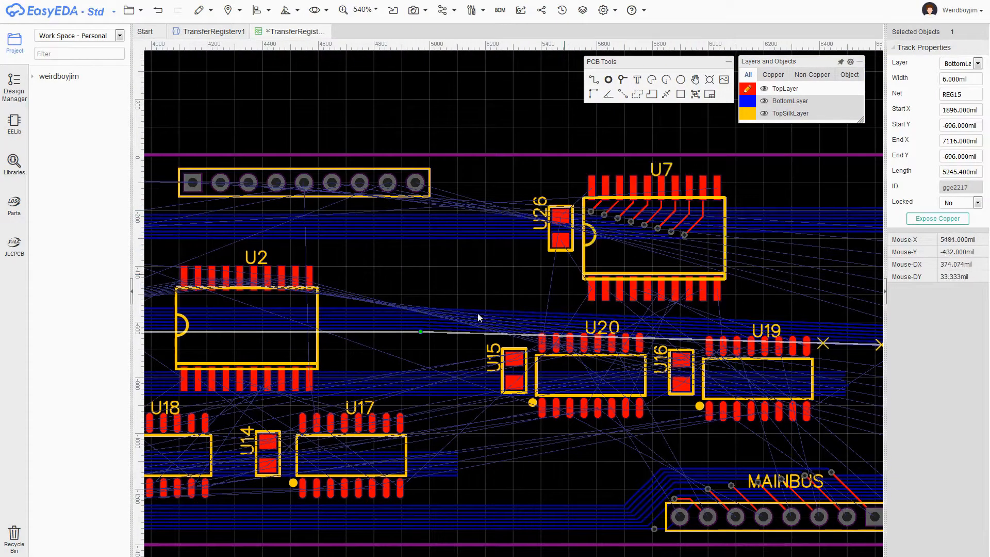
- Raise the REG8 to REG14 corner points to the right of U2 at X 4968 mil, spacing the tracks evenly
scroll(446, 238, "up", 3)
right_click_drag(202, 304, 362, 293)
left_click(455, 249)
scroll(608, 196, "down", 2)
scroll(368, 293, "up", 3)
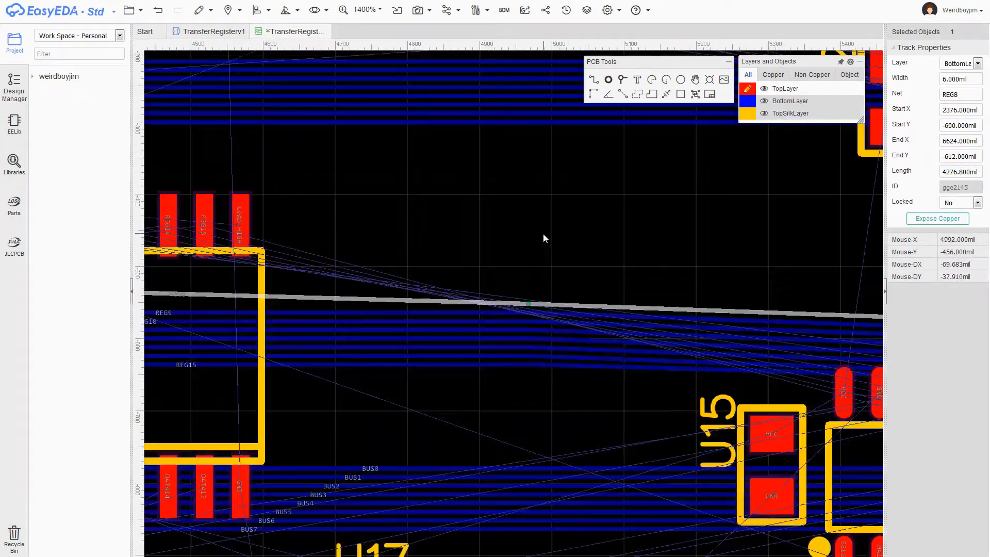
left_click_drag(496, 192, 495, 294)
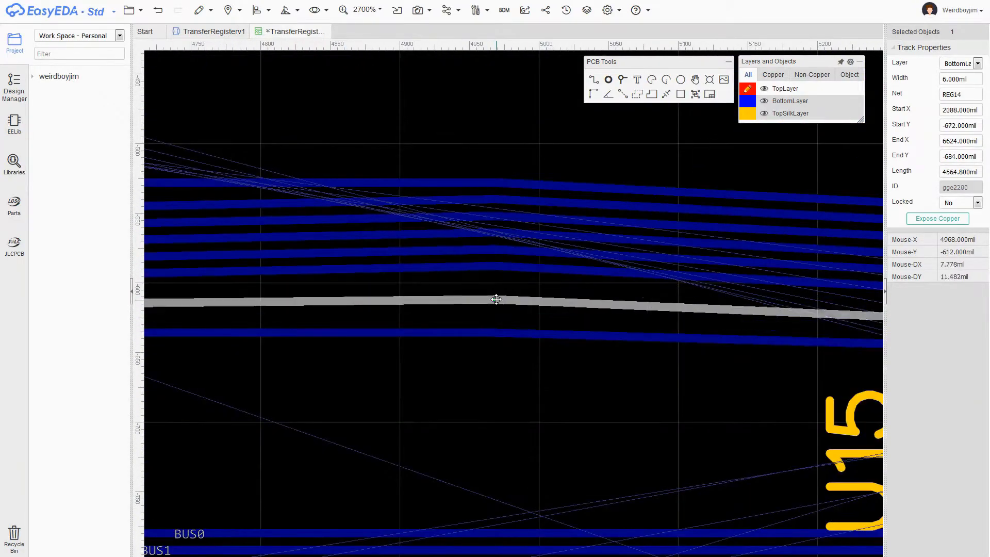
- Bend the REG8 to REG15 tracks up in a staircase beneath U2 and place a via at each bend
left_click(499, 258)
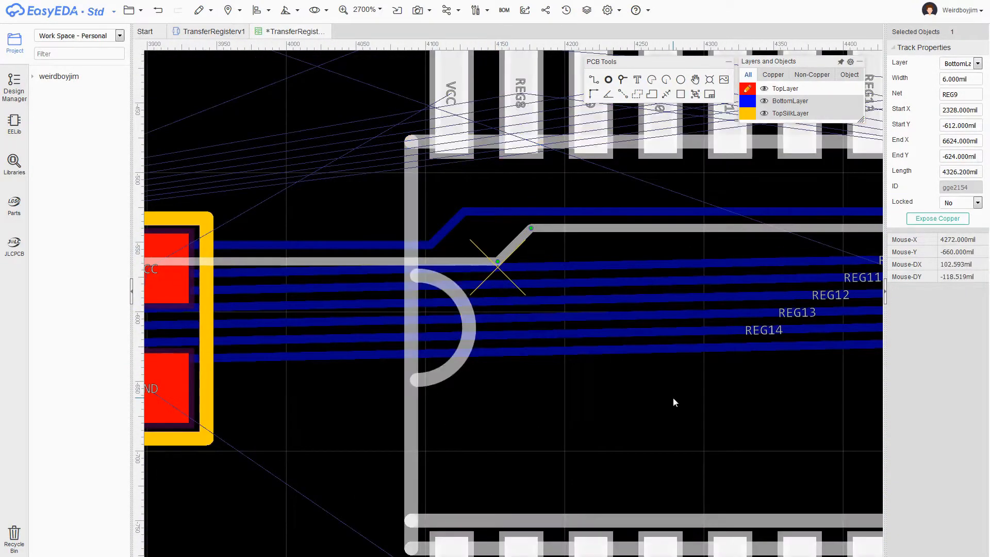
left_click(420, 238)
left_click_drag(487, 209, 819, 294)
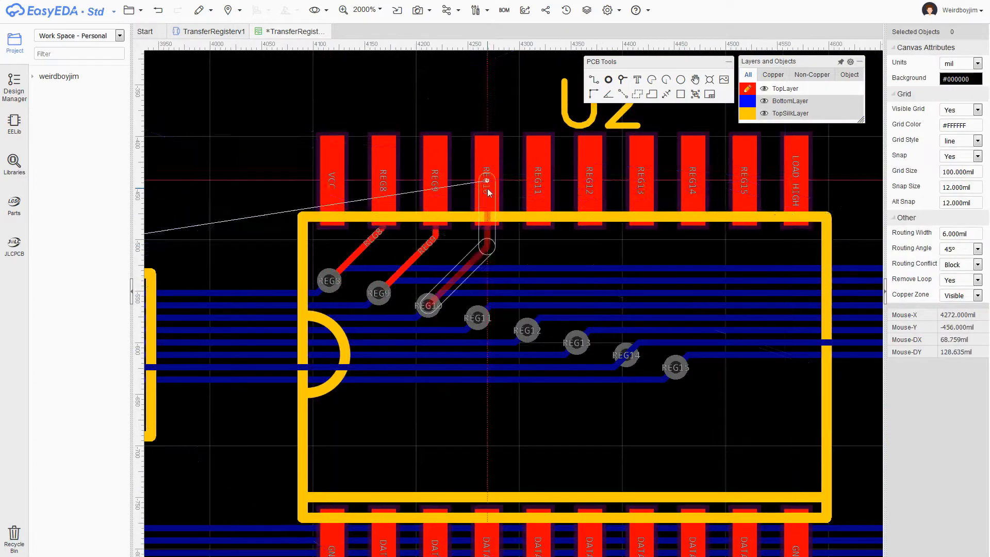
- Route top-layer tracks from the REG8 to REG15 vias to the matching upper pads of U2
left_click(488, 181)
left_click(477, 318)
left_click(539, 182)
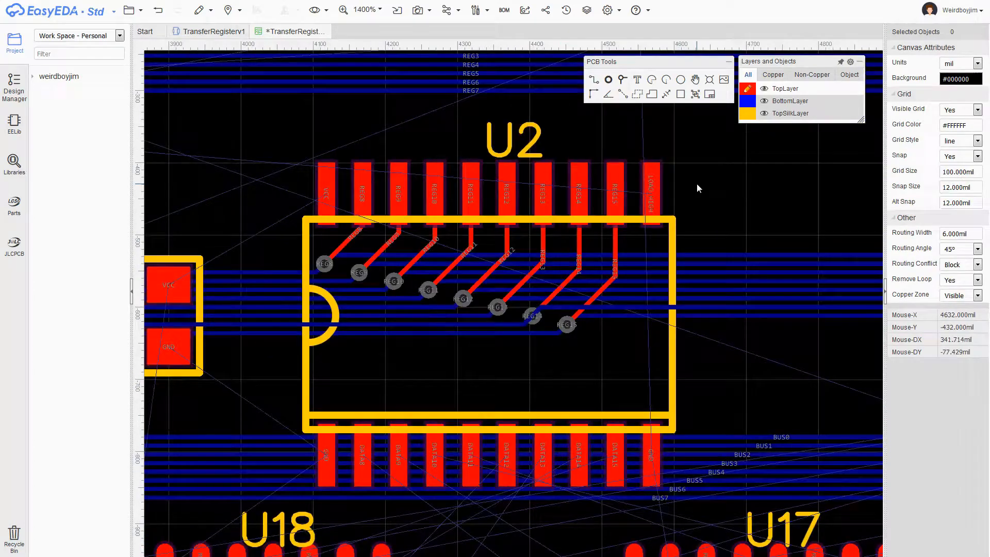
- Reroute the REG8 to REG15 tracks level beneath U27 on the bottom layer and join them to the diagonals
scroll(671, 181, "down", 5)
scroll(671, 181, "up", 4)
right_click_drag(453, 123, 701, 235)
left_click(594, 277)
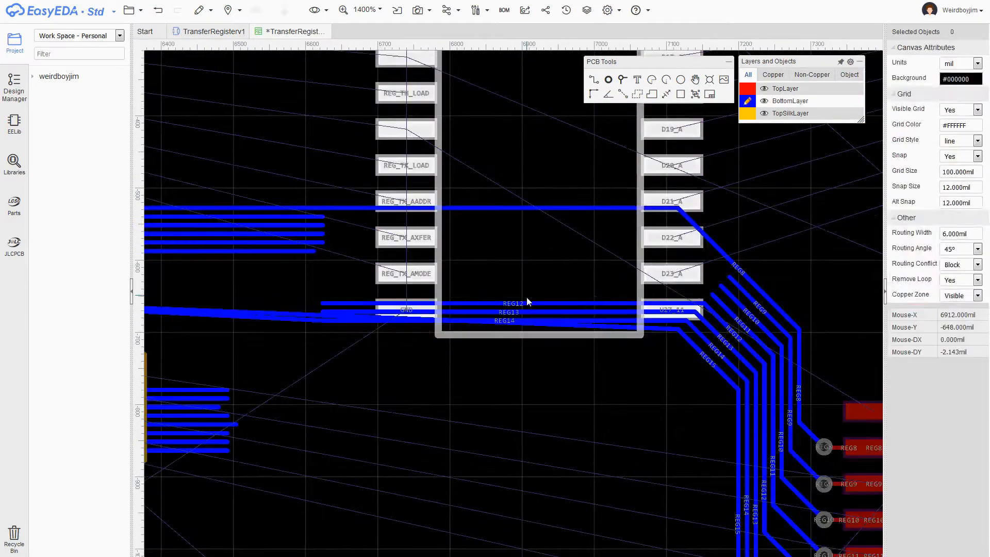
left_click(733, 279)
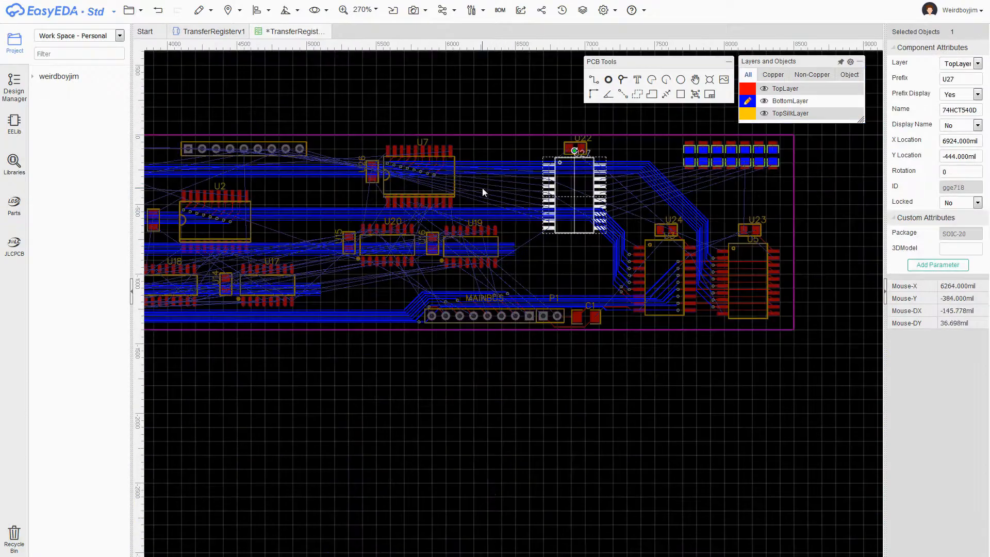
- Select U18, U14 and U17 and align them with each other in their row
scroll(483, 190, "up", 2)
scroll(484, 193, "down", 3)
scroll(818, 266, "up", 5)
scroll(561, 464, "up", 2)
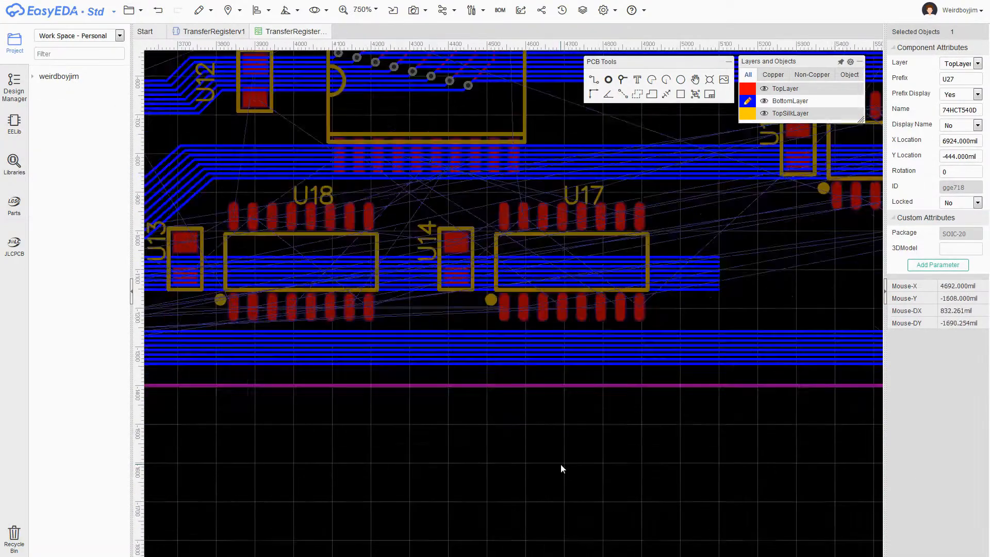
scroll(561, 464, "down", 1)
left_click(350, 303)
left_click(542, 309)
left_click(486, 311, "ctrl")
left_click(349, 299, "ctrl")
left_click(267, 13)
left_click(273, 89)
right_click_drag(644, 310, 284, 339)
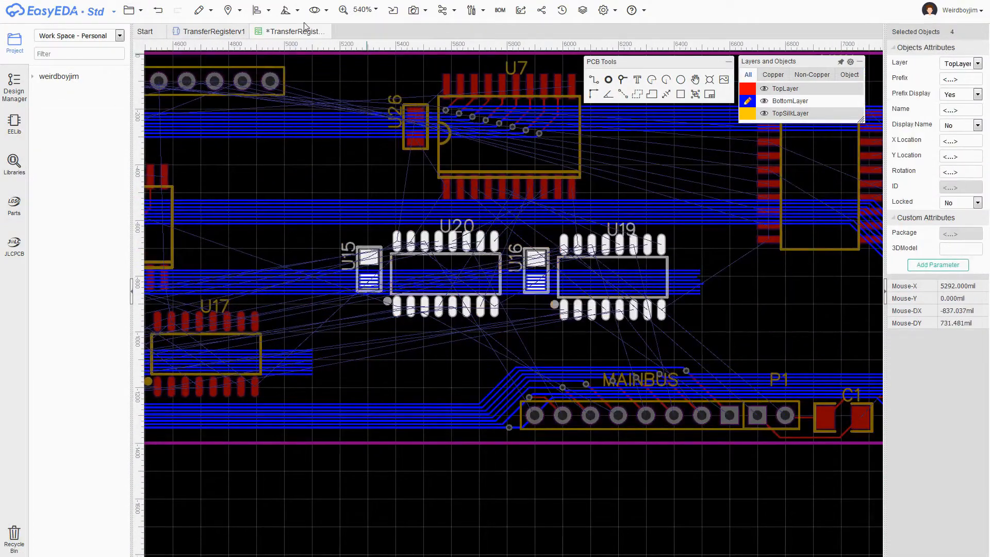
- Align U15, U20, U16 and U19 with each other in their row
left_click(267, 13)
left_click(272, 88)
- Line up U13 and U14 beside U18 and U17, selecting the four parts of the row together
right_click_drag(176, 330, 516, 322)
scroll(482, 316, "up", 5)
left_click_drag(405, 365, 429, 361)
right_click_drag(390, 294, 697, 262)
left_click_drag(303, 280, 300, 286)
left_click(747, 344)
mouse_move(217, 331)
left_mouse_down()
mouse_move(242, 336)
mouse_move(227, 344)
left_mouse_up()
left_click(735, 305)
scroll(271, 282, "down", 3)
scroll(305, 289, "up", 1)
left_click(333, 305, "ctrl")
left_click(509, 312, "ctrl")
left_click(593, 304, "ctrl")
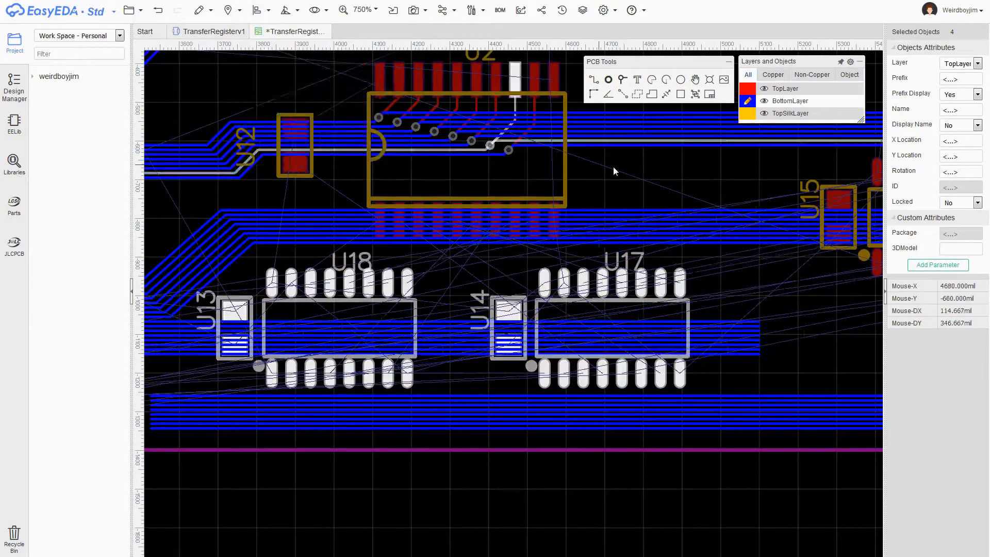
left_click(584, 303)
- Place a via on the BUS8 track inside U17 and route a top-layer track from it to U17's BUS8 pad
scroll(559, 291, "down", 2)
scroll(556, 297, "up", 5)
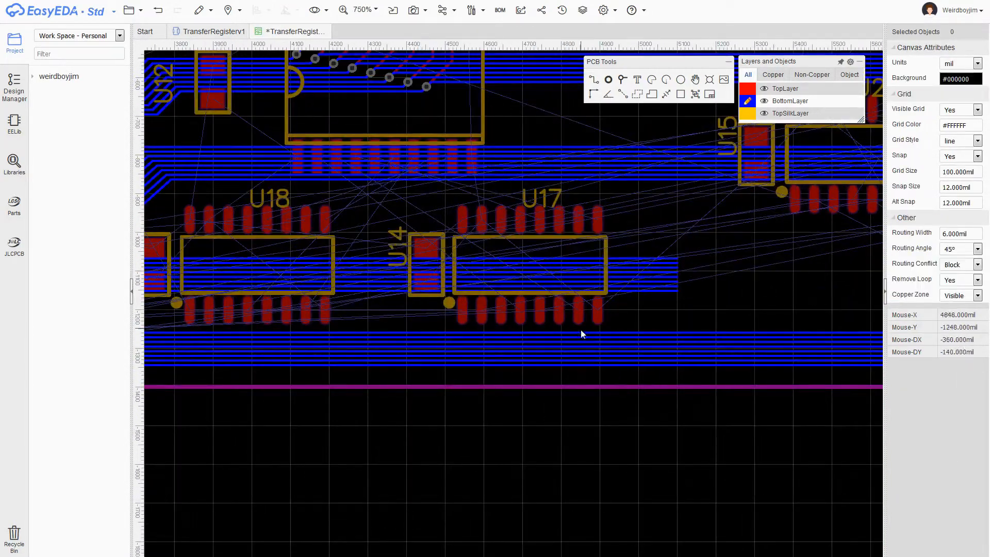
scroll(628, 259, "down", 1)
scroll(629, 259, "up", 3)
mouse_move(404, 260)
left_mouse_down()
mouse_move(404, 242)
mouse_move(398, 252)
left_mouse_up()
double_click(490, 256, "shift")
key("v")
left_click(400, 251)
right_click_drag(400, 251, 442, 241)
left_click(748, 89)
key("w")
left_click(439, 242)
left_click(397, 340)
- Place vias on the BUS9 and BUS10 tracks inside U17 and route top-layer tracks to the matching pads
left_click(503, 259)
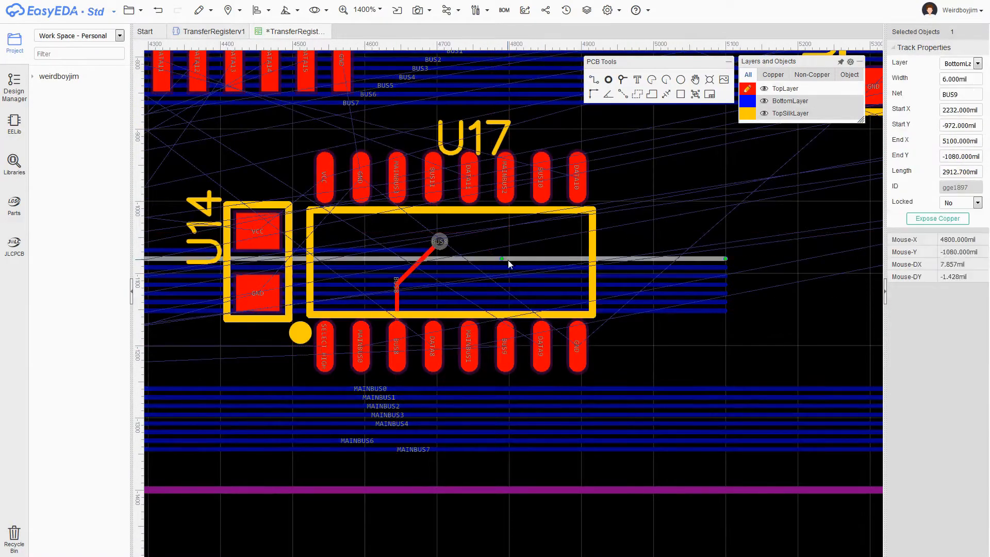
left_click(544, 251)
left_click(506, 341)
left_click(543, 250)
scroll(621, 267, "up", 2)
left_click(554, 267)
left_click(560, 255)
left_click(508, 150)
left_click(560, 255)
key("Escape")
- Bend the BUS9 and BUS10 bottom-layer tracks upward inside U17 to make room for a BUS11 via
scroll(391, 254, "up", 1)
right_click_drag(391, 254, 471, 249)
left_click(471, 250)
left_click_drag(472, 250, 500, 217)
left_click_drag(617, 250, 617, 217)
left_click(489, 267)
left_click_drag(489, 267, 508, 258)
key("Escape")
scroll(634, 298, "down", 2)
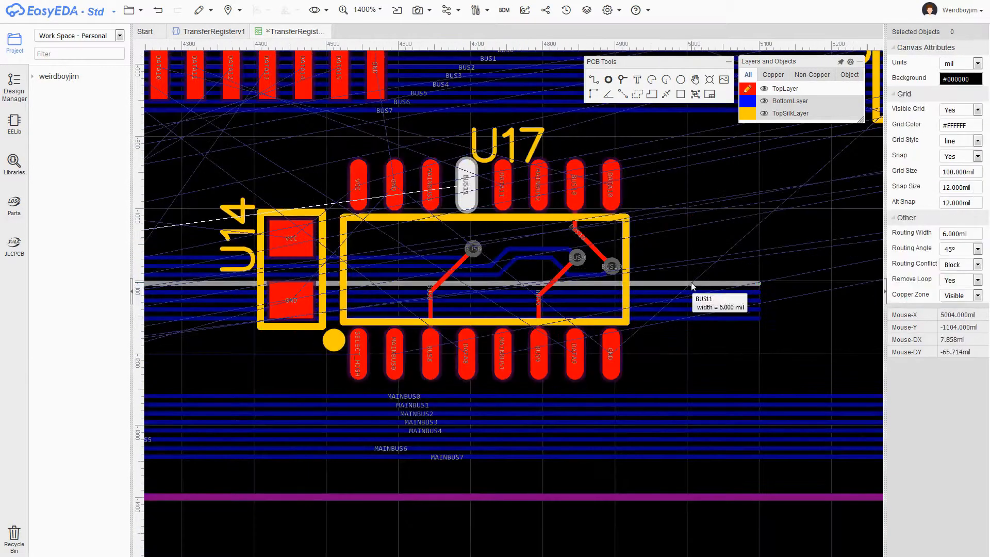
- Place a via on the BUS11 track inside U17 and route a top-layer track to the upper BUS11 pad
scroll(529, 276, "up", 2)
key("v")
left_click(521, 274)
left_click(521, 274)
key("w")
left_click(408, 100)
left_click(521, 274)
scroll(590, 253, "down", 2)
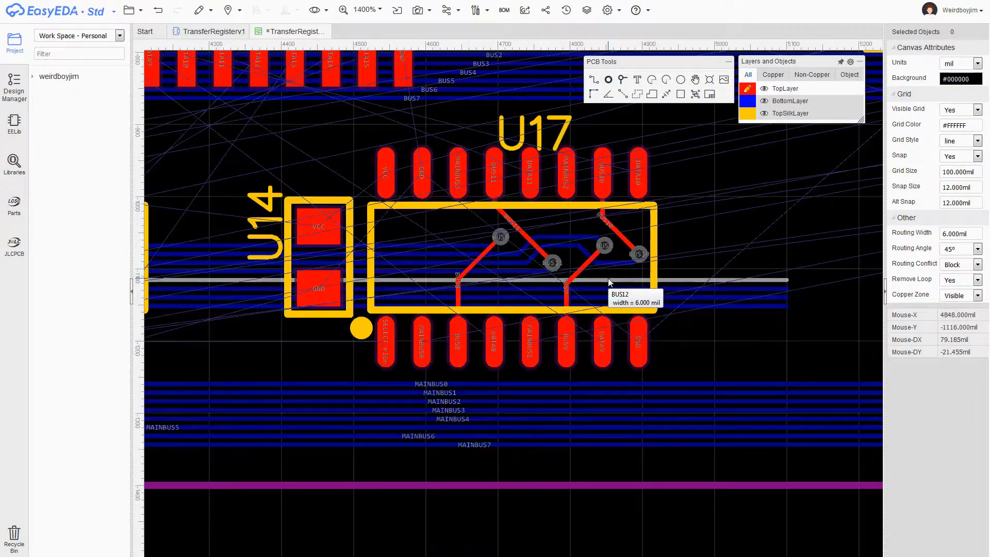
- Shift the BUS8 to BUS11 tracks upward ahead of U17 and angle them back down to their vias
right_click_drag(526, 281, 716, 265)
right_click_drag(436, 334, 880, 403)
scroll(322, 309, "up", 1)
left_click(327, 321)
left_click(316, 297)
left_click_drag(345, 298, 333, 280)
left_click(368, 333)
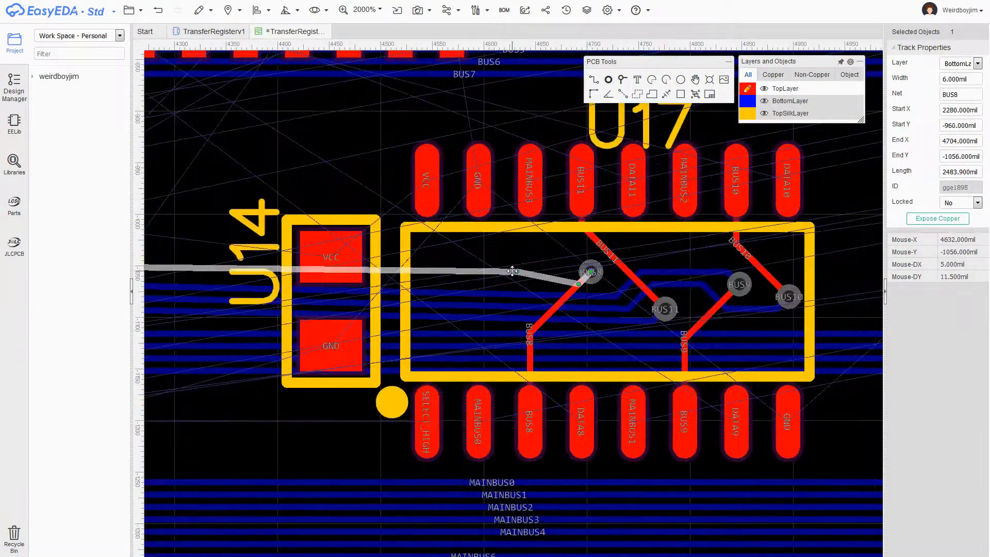
left_click(530, 301)
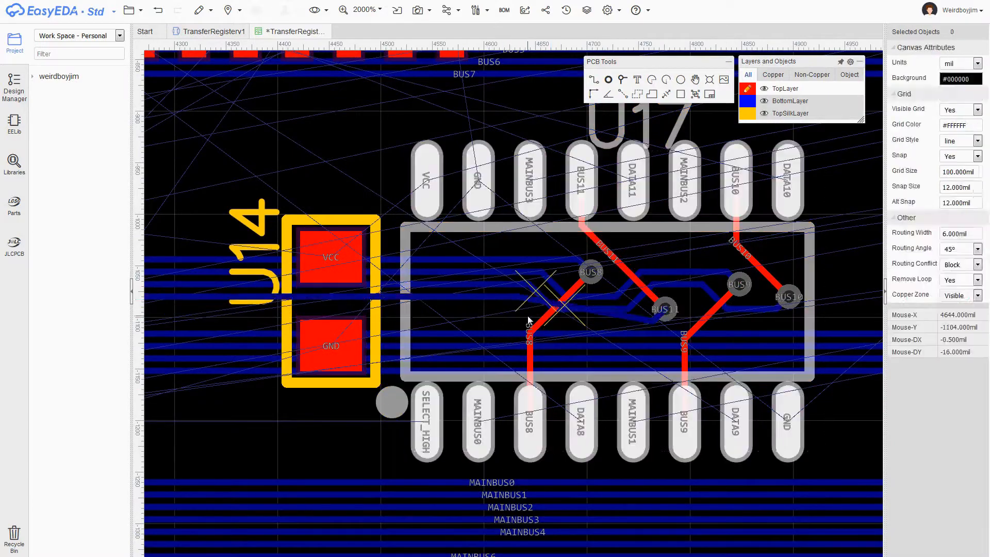
- Reshape the end of the BUS11 track inside U17 into a clean diagonal running parallel to BUS10
left_click(158, 9)
scroll(508, 325, "up", 1)
left_click_drag(612, 306, 563, 323)
scroll(524, 296, "up", 2)
scroll(544, 306, "up", 3)
double_click(544, 306, "shift")
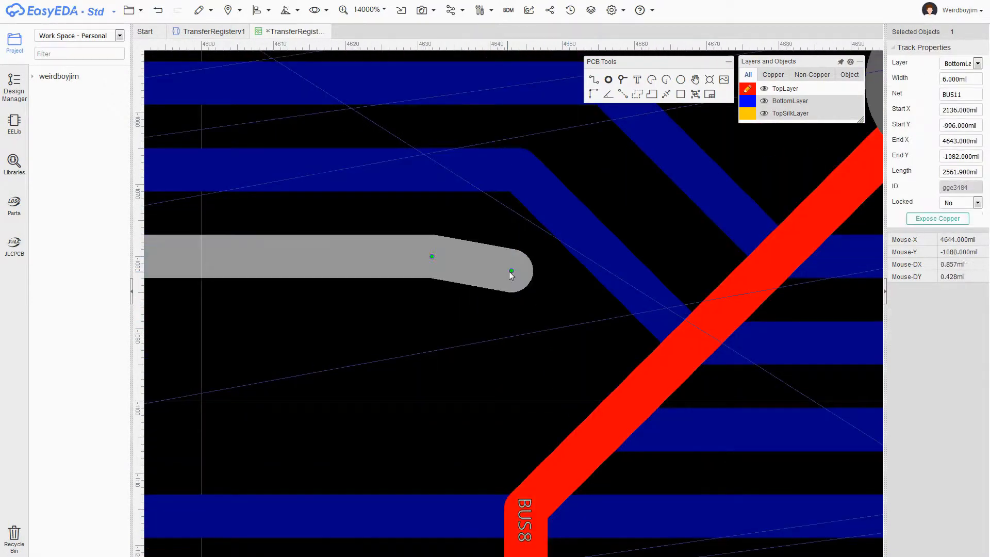
scroll(526, 383, "down", 2)
left_click(556, 391)
left_click_drag(556, 391, 474, 298)
left_click(440, 366)
scroll(440, 366, "down", 3)
scroll(654, 288, "down", 6)
scroll(505, 297, "up", 5)
- Shorten the BUS12 track to U18, place BUS12 and BUS13 vias, and route top-layer tracks to their lower pads
left_click(515, 329)
scroll(515, 329, "down", 1)
right_click_drag(722, 313, 274, 288)
left_click_drag(869, 304, 313, 304)
right_click_drag(327, 313, 778, 289)
scroll(457, 278, "up", 2)
left_click(552, 280)
left_click(499, 399)
right_click_drag(567, 395, 428, 400)
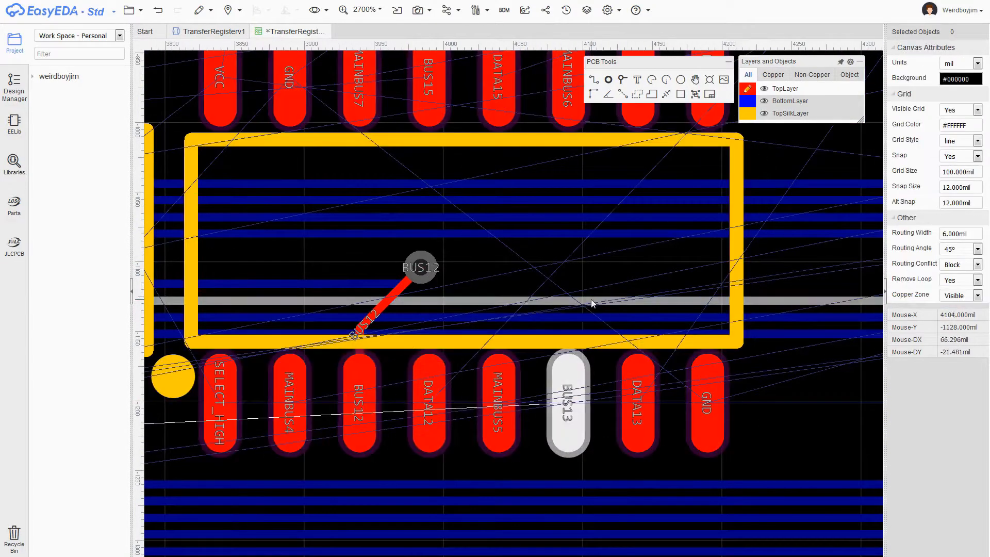
left_click(564, 401)
right_click(564, 401)
scroll(534, 262, "down", 3)
scroll(327, 251, "up", 2)
- Shift the BUS12, BUS13 and BUS14 tracks upward through U13 and bend them toward their vias inside U18
left_click(319, 289)
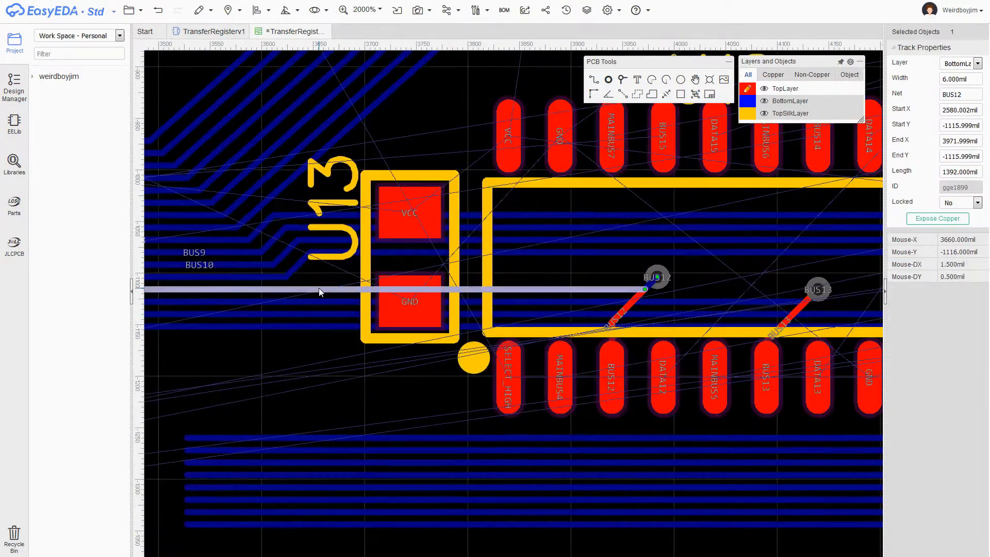
left_click_drag(645, 289, 646, 265)
right_click_drag(698, 292, 522, 296)
left_click(746, 316)
right_click_drag(364, 295, 500, 299)
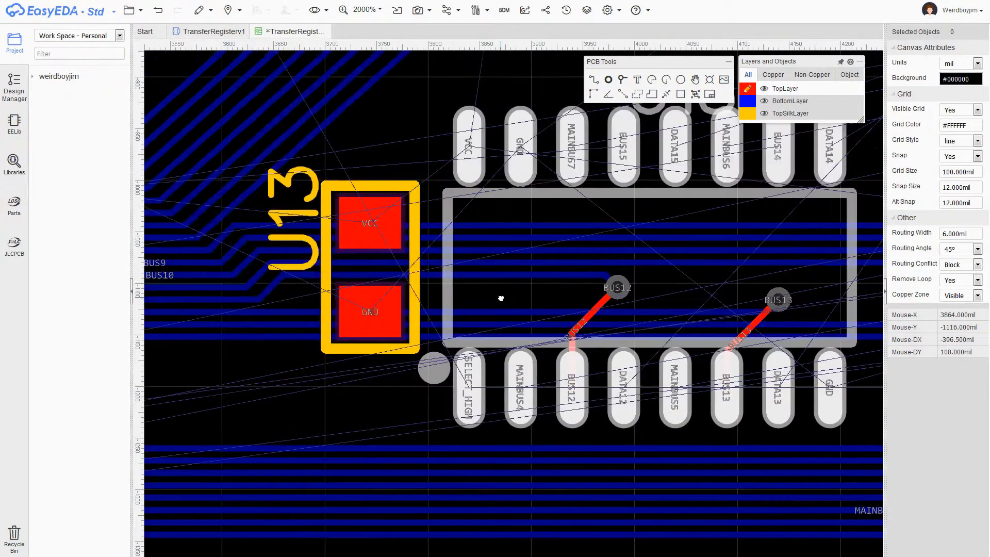
left_click_drag(557, 309, 559, 284)
right_click_drag(547, 298, 694, 300)
left_click_drag(693, 321, 703, 299)
right_click_drag(703, 303, 436, 298)
left_click_drag(434, 294, 468, 306)
left_click(407, 331)
scroll(409, 328, "up", 2)
- Place a via at the BUS15 track inside U18 and route a top-layer track to the upper BUS15 pad
key("b")
scroll(427, 311, "down", 3)
left_click(623, 80)
scroll(419, 310, "up", 1)
left_click(434, 312)
key("t")
left_click(515, 134)
- Shorten the BUS14 track inside U18, place a via at its end and route a top-layer track to the BUS14 pad
left_click(869, 311)
left_click_drag(869, 311, 707, 299)
left_click(707, 299)
key("t")
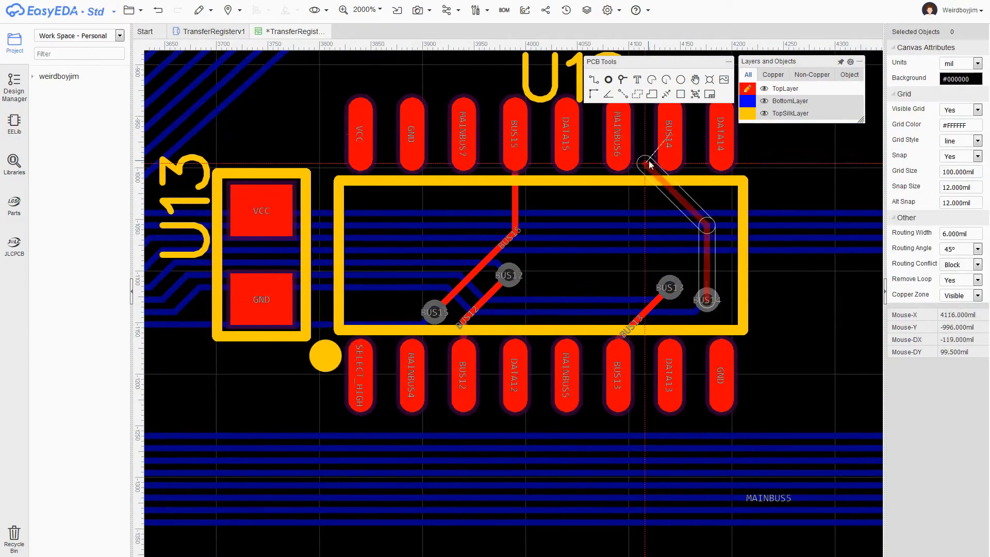
left_click(670, 134)
- Delete the leftover bus track segment beyond the new chip connections and save the board
scroll(778, 198, "down", 5)
scroll(331, 441, "down", 3)
scroll(580, 418, "up", 2)
right_click_drag(579, 417, 611, 493)
right_click_drag(825, 381, 381, 273)
scroll(545, 285, "up", 3)
left_click(545, 285)
key("Delete")
scroll(356, 351, "down", 2)
scroll(413, 356, "down", 3)
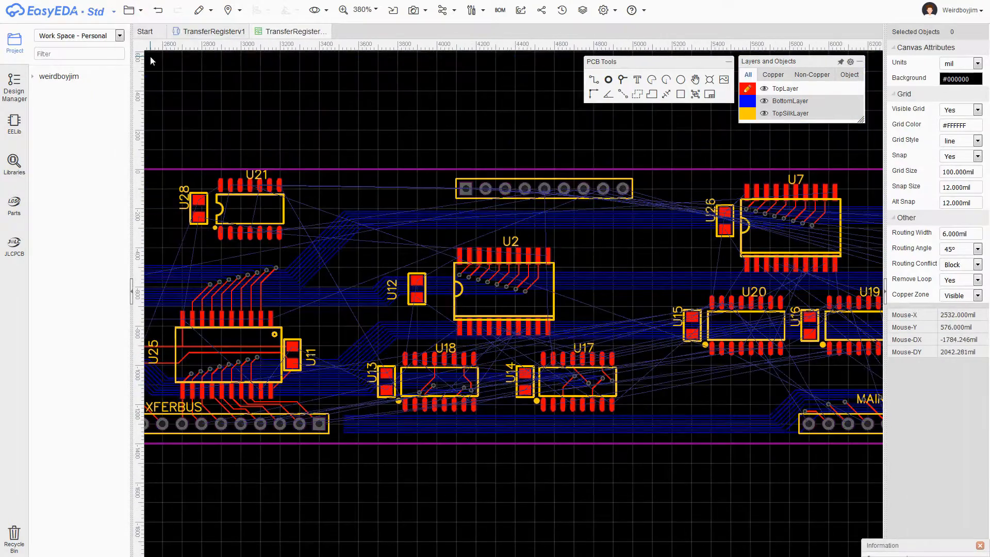
- Route a top-layer track from U18's MAINBUS7 pad down through the chip to just above the MAINBUS tracks
scroll(424, 407, "up", 3)
scroll(477, 404, "up", 2)
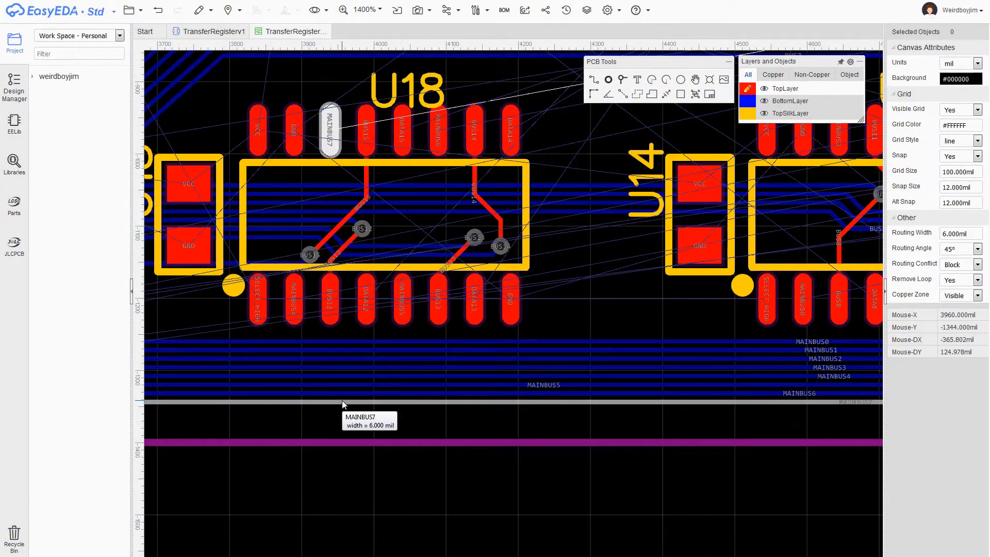
scroll(297, 315, "down", 2)
scroll(300, 167, "down", 2)
scroll(228, 216, "up", 3)
right_click_drag(631, 411, 555, 441)
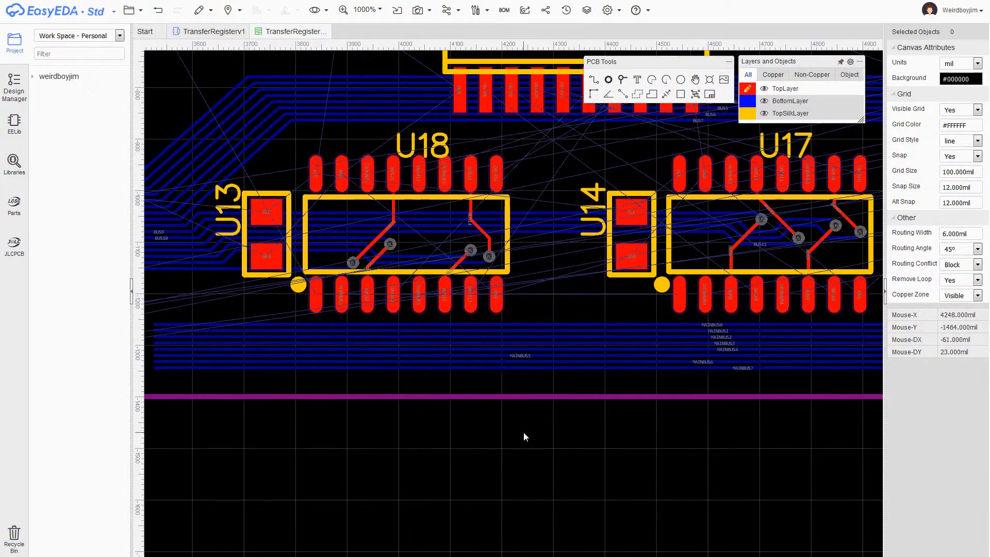
scroll(364, 369, "down", 1)
scroll(306, 296, "up", 1)
key("w")
left_click(387, 201)
left_click(349, 265)
left_click(348, 345)
right_click(348, 346)
- Move the MAINBUS7 track lower, place a via at its end and join U18's top-layer MAINBUS7 track to it
scroll(341, 429, "up", 1)
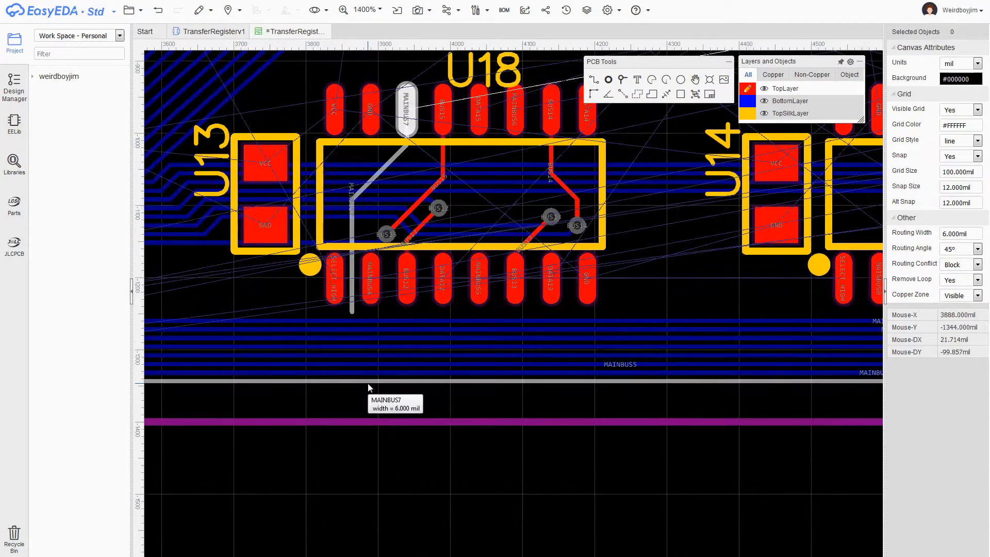
scroll(369, 389, "down", 5)
scroll(542, 382, "up", 8)
left_click_drag(472, 247, 484, 320)
scroll(472, 295, "down", 6)
scroll(237, 294, "up", 5)
scroll(460, 329, "up", 1)
key("v")
left_click(493, 315)
- Route a top-layer track from U18's MAINBUS6 pad down through the chip towards the MAINBUS tracks
scroll(501, 294, "down", 3)
scroll(593, 236, "up", 1)
key("w")
left_click(463, 106)
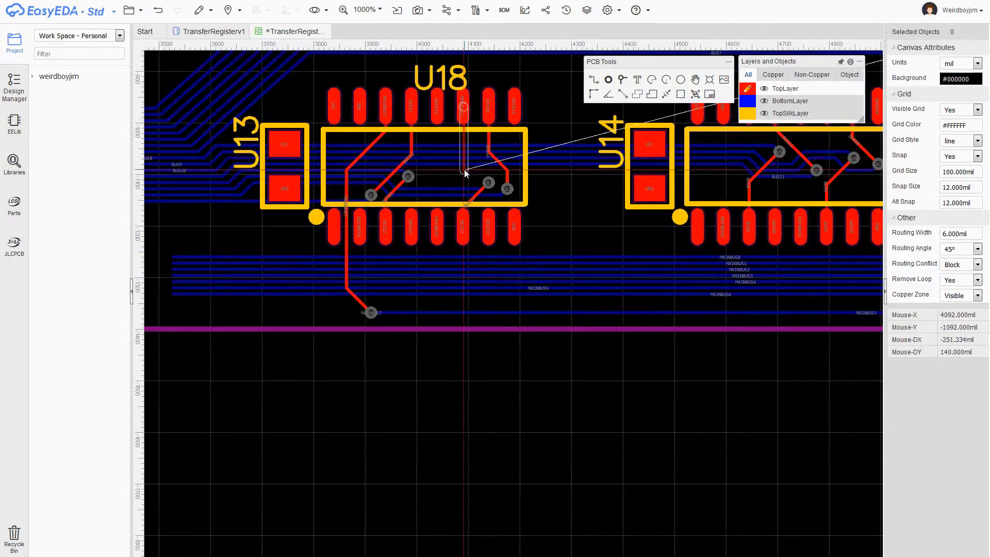
right_click(489, 303)
- Adjust the end of the MAINBUS6 track below U18 and place a via joining it to the top-layer track
scroll(487, 302, "up", 1)
left_click(495, 293)
left_click_drag(495, 293, 436, 285)
key("v")
left_click(459, 288)
- Connect U18's MAINBUS5 pad to the MAINBUS5 track with a short top-layer track and a via
scroll(485, 294, "down", 1)
left_click(401, 278)
left_click(435, 284)
left_click(438, 188)
- Shorten the MAINBUS4 track below U18, place a via at its end and route a top-layer track to the MAINBUS4 pad
scroll(360, 261, "down", 1)
left_click(359, 261)
left_click_drag(150, 262, 374, 267)
left_click(349, 292)
left_click(276, 178)
- Reposition the bends of the lowered MAINBUS tracks where they turn up towards the bus connector
scroll(303, 273, "down", 1)
right_click_drag(661, 411, 248, 402)
scroll(495, 368, "up", 3)
left_click_drag(585, 310, 413, 340)
left_click(619, 281)
scroll(614, 289, "down", 3)
scroll(580, 371, "down", 1)
left_click(579, 371)
left_click(359, 304)
scroll(359, 305, "up", 3)
scroll(415, 340, "down", 3)
right_click_drag(612, 382, 391, 378)
left_click(719, 427)
right_click_drag(722, 330, 503, 379)
scroll(503, 379, "up", 2)
- Draw a bottom-layer track from the lowered MAINBUS5 track to its via near the connector and align its diagonal end
key("b")
key("w")
left_click(460, 450)
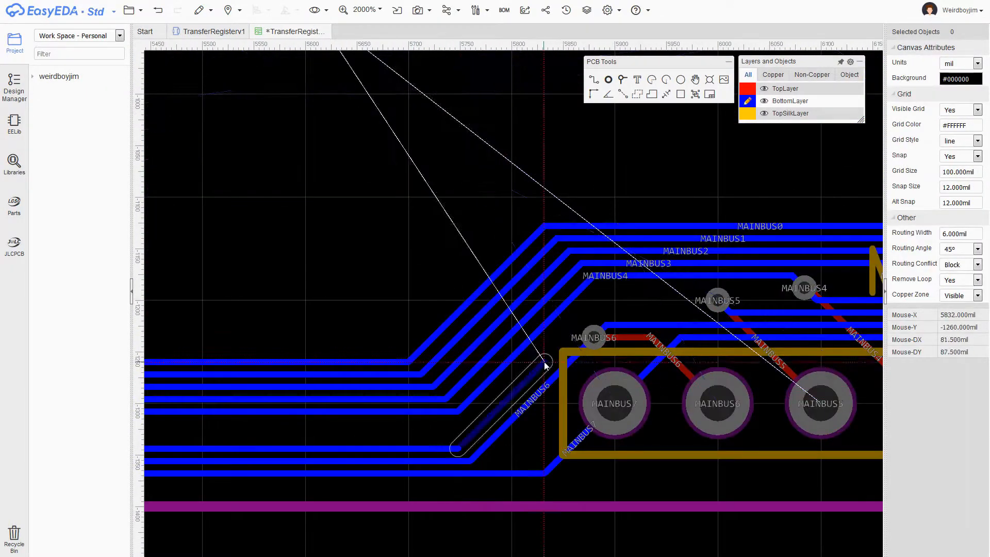
left_click(470, 419)
scroll(470, 419, "up", 2)
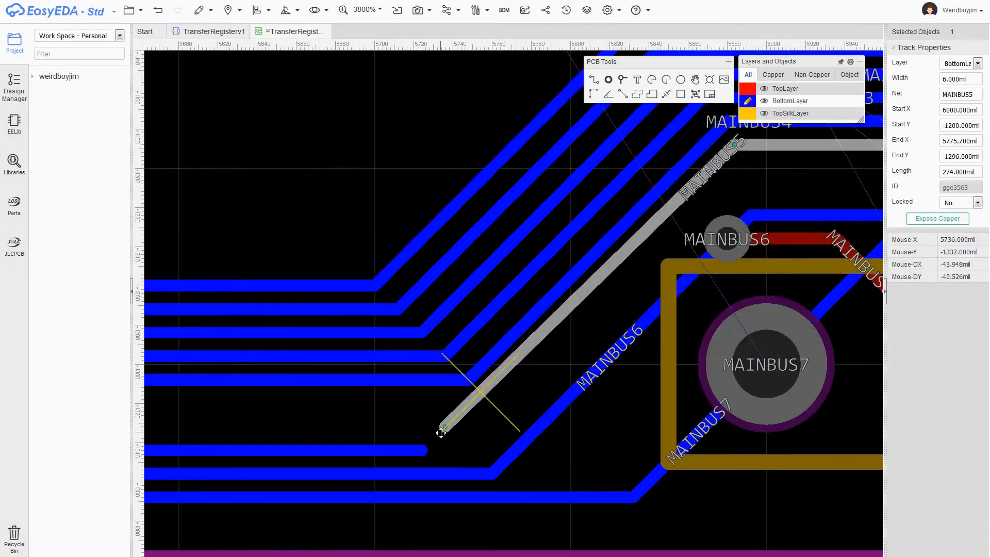
right_click_drag(747, 148, 599, 239)
left_click_drag(593, 238, 606, 237)
- Lower the MAINBUS4 track to run alongside MAINBUS5 and extend its diagonal section to the new bend
scroll(606, 237, "down", 2)
right_click_drag(321, 372, 511, 371)
left_click(416, 335)
left_click_drag(387, 335, 388, 360)
scroll(550, 301, "up", 1)
left_click_drag(550, 301, 518, 333)
- Shorten the MAINBUS0 to MAINBUS3 tracks so they start between U18 and U17
scroll(518, 332, "down", 5)
right_click_drag(247, 427, 519, 449)
left_click(520, 450)
left_click_drag(186, 341, 516, 341)
scroll(490, 323, "up", 1)
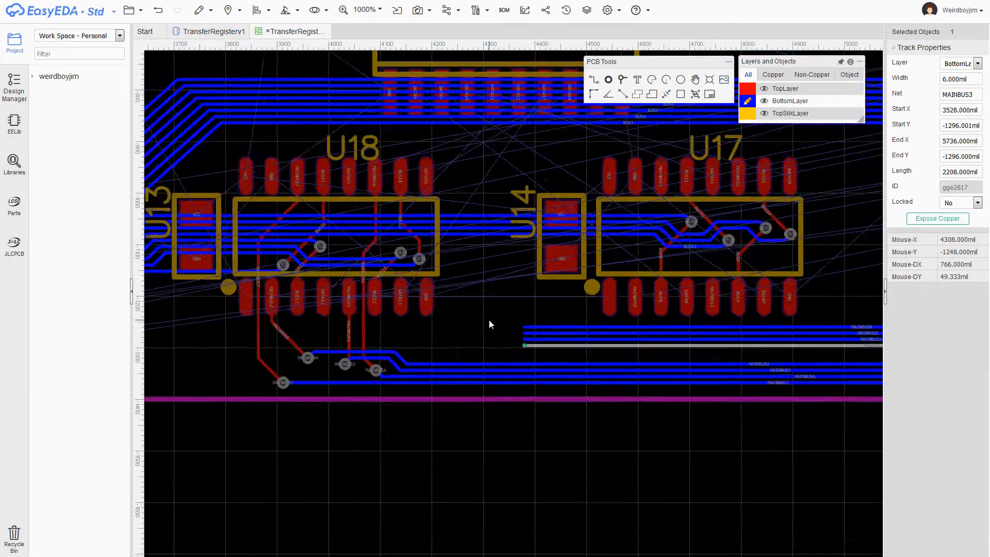
- Route a top-layer track from U17's MAINBUS3 pad down past the MAINBUS3 track and place a via at its end
right_click_drag(490, 323, 304, 329)
scroll(425, 346, "up", 1)
key("t")
key("w")
left_click(435, 177)
scroll(423, 346, "up", 1)
left_click(423, 310)
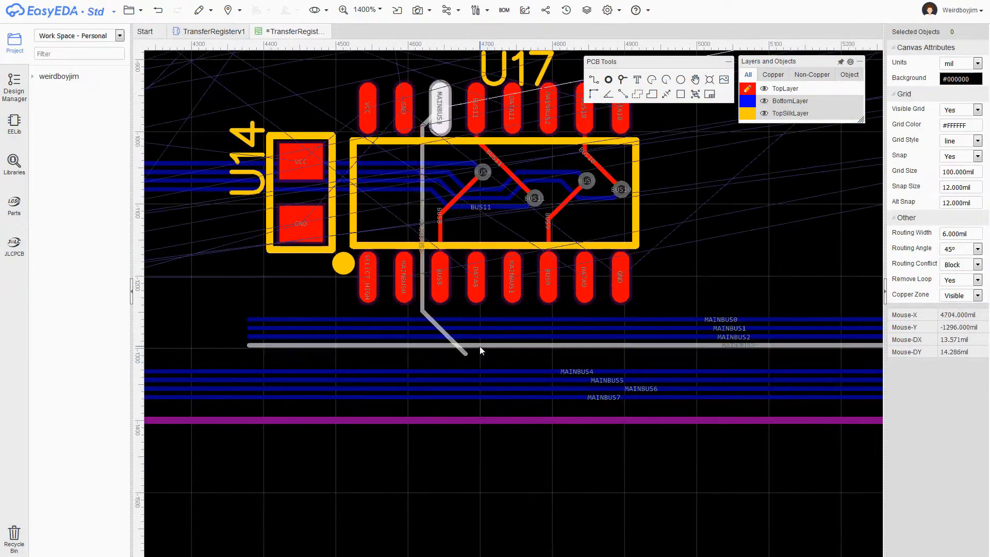
left_click(623, 80)
left_click(466, 354)
- Move the MAINBUS3 track down next to MAINBUS4 so it starts at the new via below U17
right_click_drag(481, 346, 354, 288)
left_click_drag(355, 288, 355, 305)
scroll(355, 305, "down", 2)
left_click(662, 302)
scroll(308, 318, "up", 1)
right_click_drag(307, 318, 556, 315)
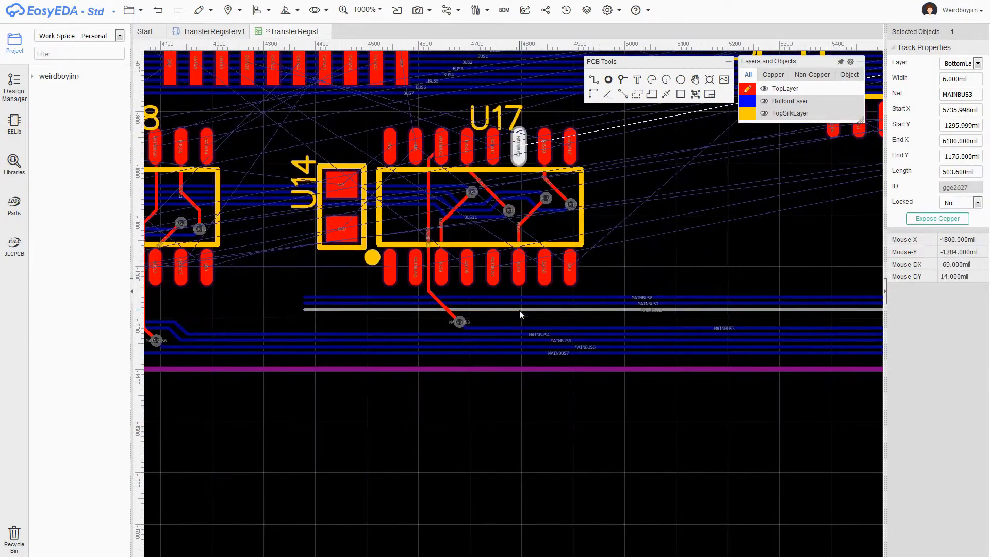
- Route a top-layer track from U17's MAINBUS2 pad down through the chip towards its lower pads
scroll(531, 196, "up", 2)
left_click(475, 267)
left_click(510, 272)
left_click(515, 223)
left_click_drag(537, 228, 515, 250)
left_click_drag(513, 252, 494, 303)
left_click(699, 315)
- Reshape U17's MAINBUS2 track to pass between the MAINBUS1 and BUS9 pads and end just above the MAINBUS tracks
right_click_drag(699, 316, 732, 238)
left_click(978, 156)
left_click(966, 177)
left_click_drag(518, 220, 467, 273)
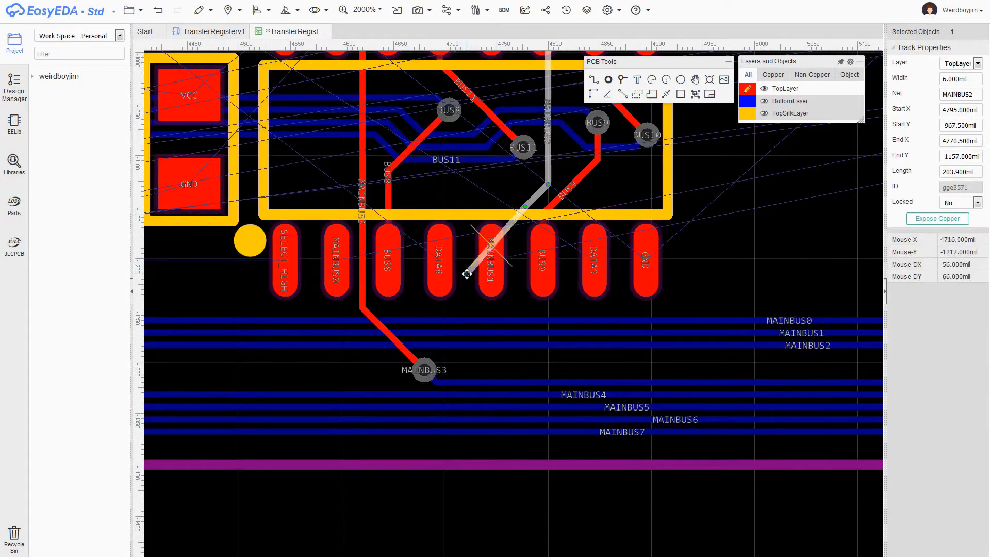
left_click_drag(516, 216, 517, 308)
- Shorten and lower the MAINBUS2 bus track, place a via at its end and join U17's top-layer MAINBUS2 track to it
left_click(699, 254)
left_click_drag(551, 369, 572, 357)
double_click(507, 355, "shift")
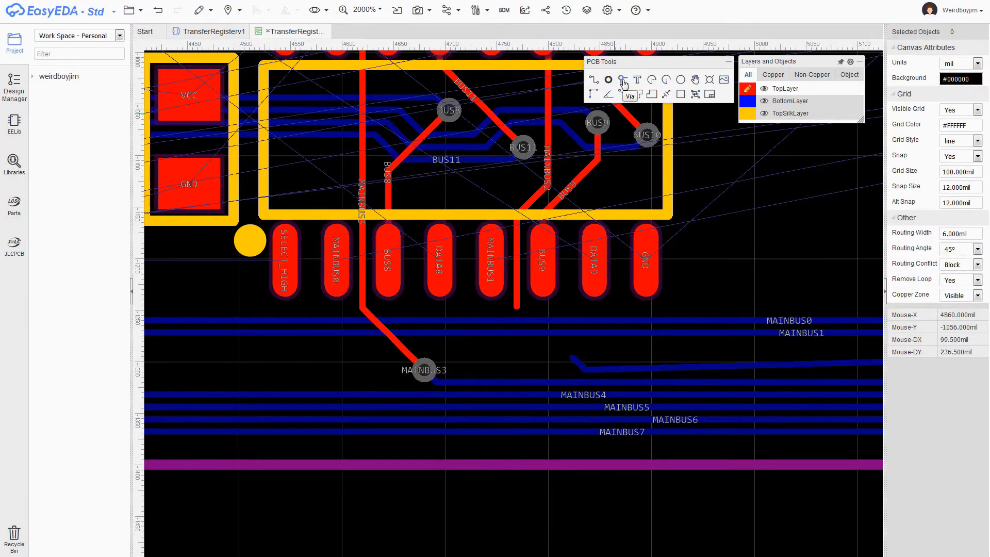
left_click(517, 304)
scroll(515, 307, "up", 5)
left_click_drag(540, 294, 537, 261)
scroll(536, 261, "down", 6)
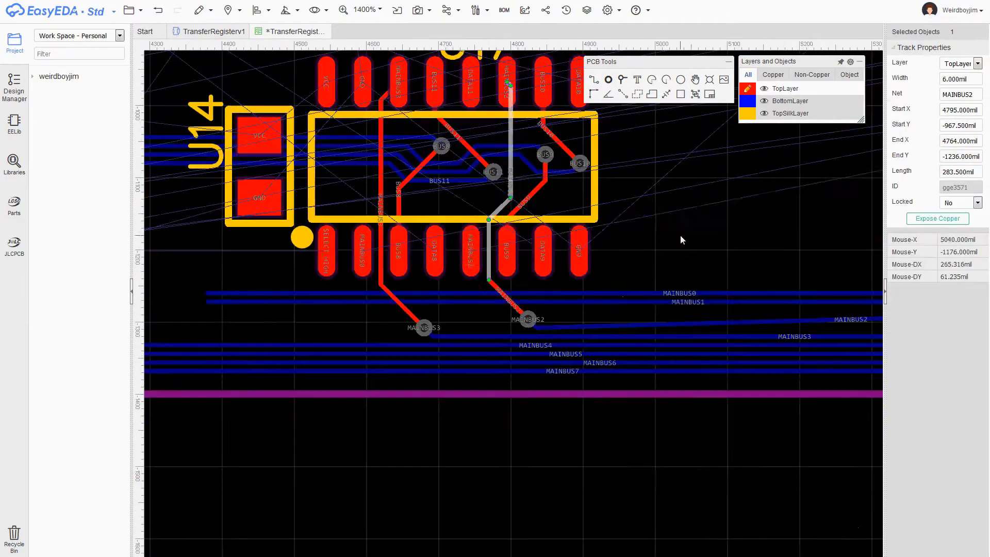
- Shorten and lower the MAINBUS1 track, place a via at its end and route a top-layer track to U17's MAINBUS1 pad
scroll(632, 334, "up", 2)
left_click(633, 333)
scroll(633, 333, "down", 5)
scroll(464, 346, "up", 4)
left_click(557, 270)
scroll(542, 296, "up", 3)
left_click(566, 311)
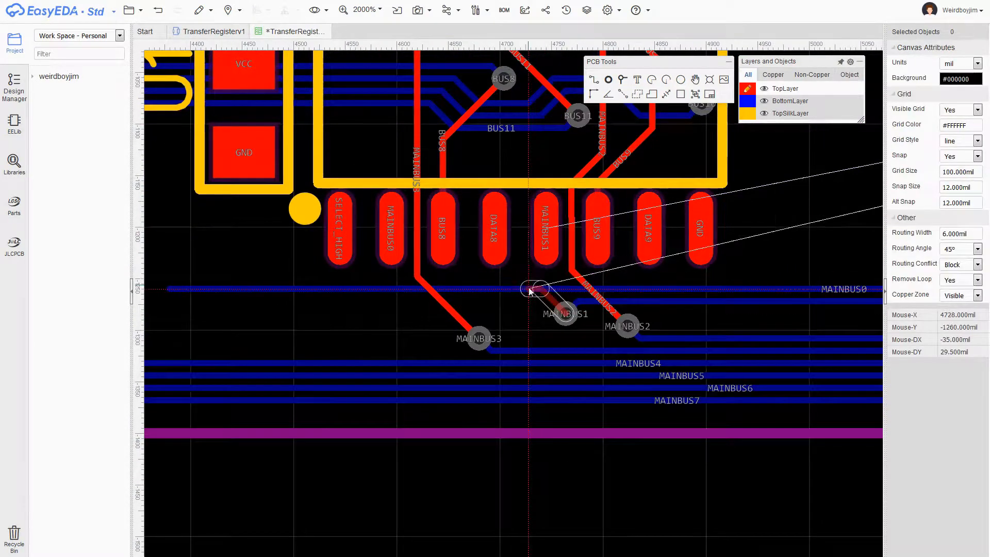
left_click(547, 229)
- Lower the MAINBUS0 and MAINBUS1 tracks and extend their diagonals to evenly spaced bends beside the other MAINBUS tracks
scroll(446, 227, "up", 5)
left_click_drag(518, 202, 520, 248)
left_click_drag(523, 179, 524, 226)
scroll(583, 261, "up", 5)
left_click(583, 261)
left_click_drag(576, 261, 553, 308)
left_click(624, 284)
left_click_drag(622, 285, 576, 331)
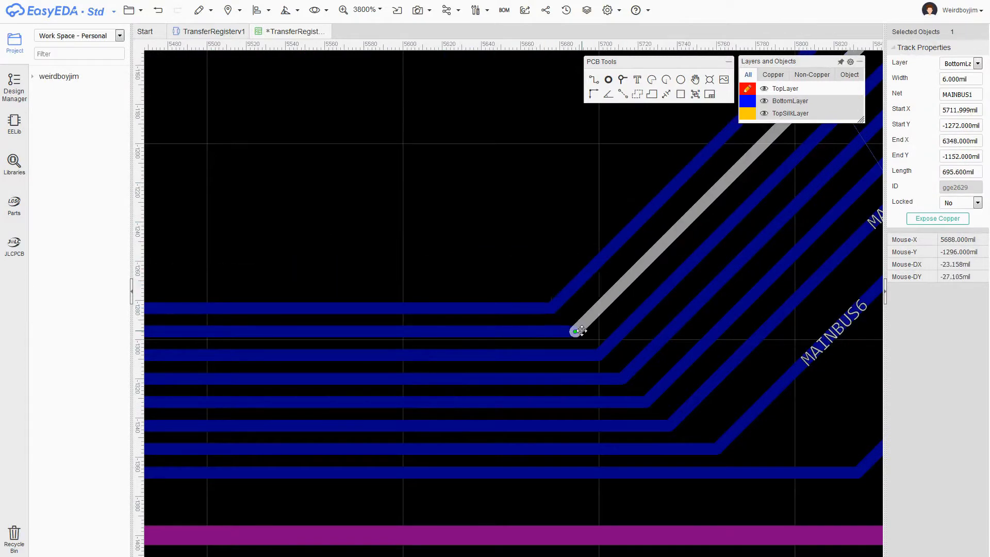
- Connect U17's MAINBUS0 pad to the MAINBUS0 track with a via and a top-layer track
scroll(575, 332, "down", 6)
scroll(401, 334, "up", 4)
left_click(451, 283)
left_click(451, 296)
scroll(827, 230, "down", 3)
scroll(467, 354, "down", 2)
scroll(583, 187, "up", 3)
scroll(734, 273, "down", 2)
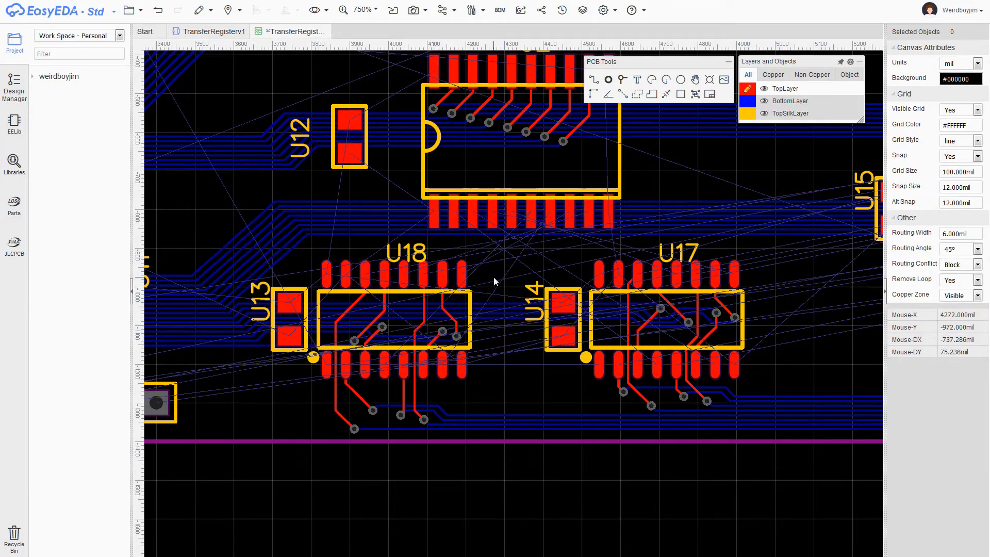
- Route short top-layer tracks joining the VCC pads of U13 to U18 and of U14 to U17
scroll(328, 307, "up", 3)
key("w")
left_click(225, 296)
left_click(323, 217)
right_click_drag(679, 217, 310, 227)
left_click(580, 304)
left_click(678, 227)
scroll(455, 208, "down", 1)
scroll(455, 209, "down", 1)
right_click_drag(235, 197, 353, 210)
scroll(528, 298, "down", 2)
scroll(570, 216, "up", 1)
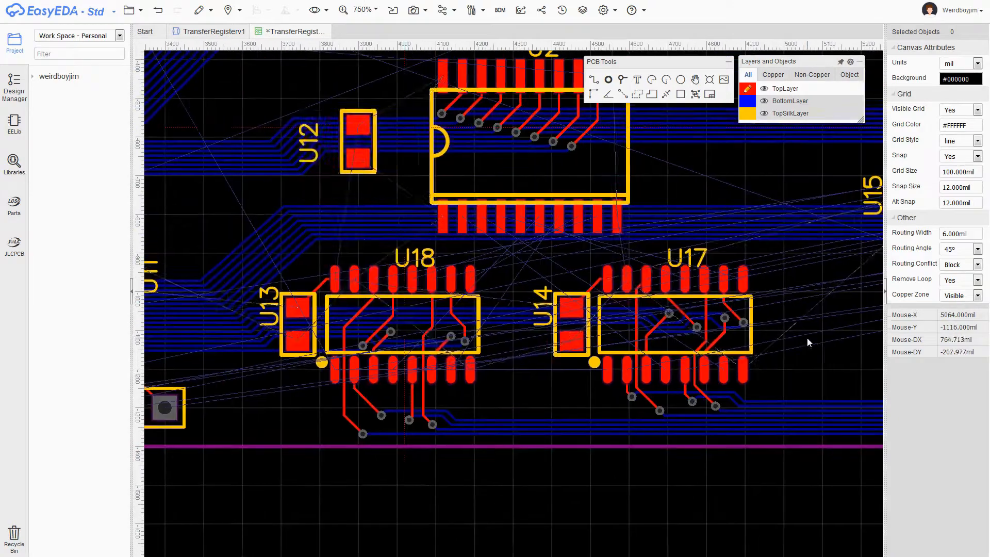
- Route a top-layer VCC track from U12 to the adjacent large chip and save the board
key("w")
left_click(404, 127)
left_click(419, 72)
left_click(443, 76)
right_click(373, 77)
right_click_drag(706, 162, 533, 169)
key("ctrl+s")
scroll(398, 229, "up", 3)
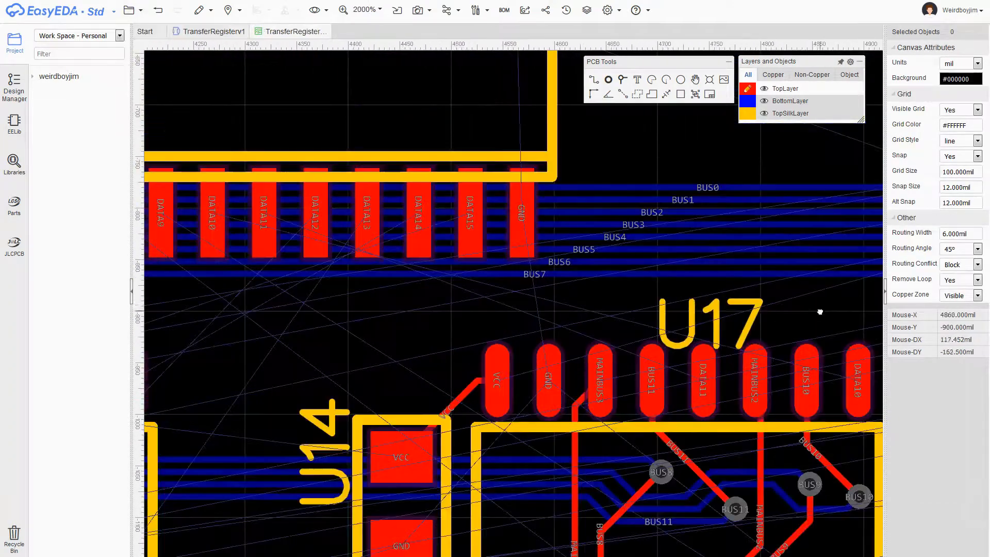
- Route a top-layer track from the large chip's DATA9 pad across its body and down into U17 beside the BUS10 pad
scroll(806, 304, "down", 1)
key("w")
left_click(354, 240)
left_click(398, 127)
right_click_drag(729, 129, 417, 122)
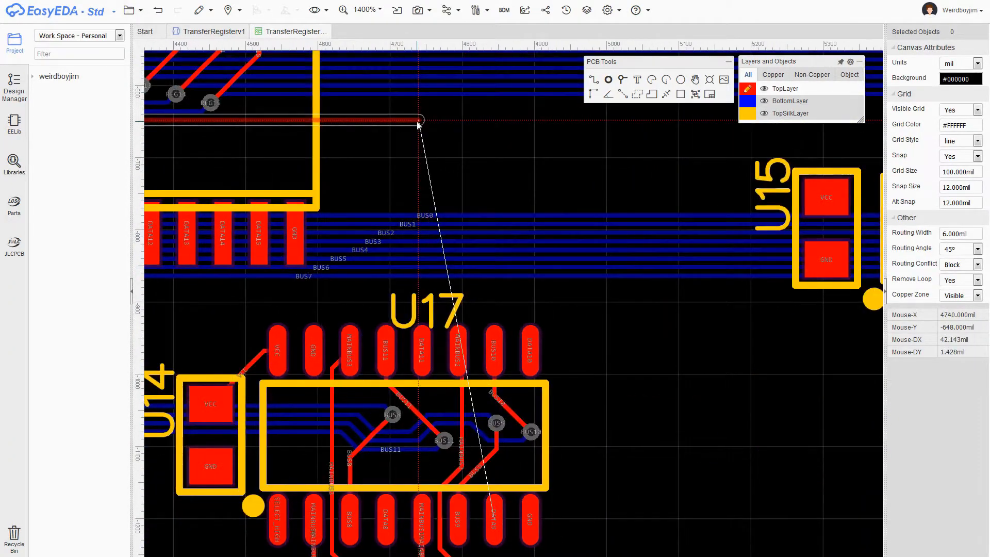
left_click(479, 399)
right_click(479, 400)
- Shift the BUS10 and BUS9 track bends and the BUS9 via inside U17 to clear a path for the DATA9 track
scroll(517, 497, "up", 3)
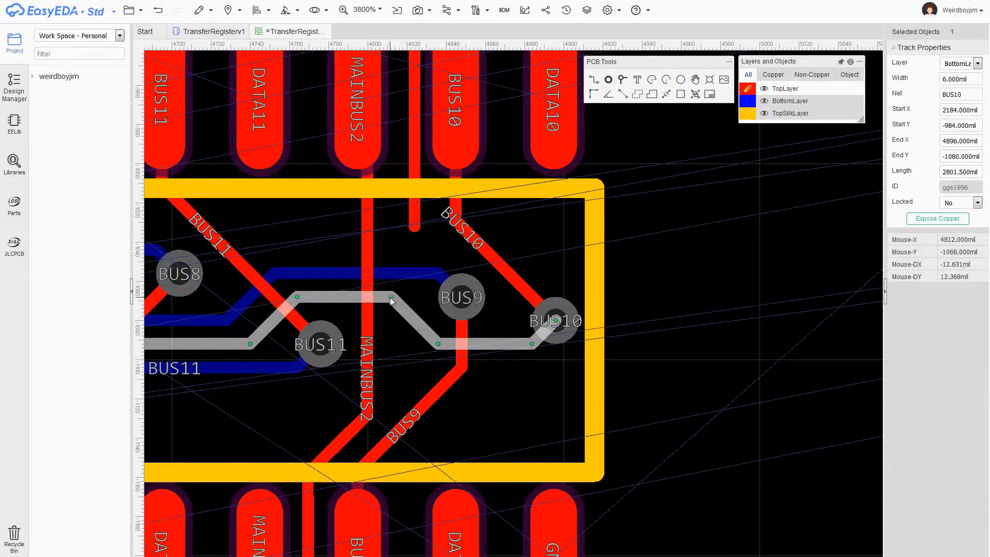
left_click_drag(415, 319, 369, 319)
left_click(417, 302)
left_click_drag(445, 279, 398, 276)
left_click_drag(460, 297, 414, 298)
- Extend the DATA9 track from its end inside U17 down to the chip's DATA9 pad
left_click_drag(418, 210, 460, 481)
scroll(469, 309, "down", 1)
left_click(621, 352)
- Draw short top-layer track stubs upward from U2's DATA8 pad and its DATA10 through DATA15 pads
scroll(629, 201, "down", 1)
right_click_drag(629, 181, 943, 397)
scroll(514, 338, "down", 3)
scroll(703, 407, "up", 1)
scroll(227, 382, "up", 1)
right_click_drag(346, 186, 412, 243)
key("w")
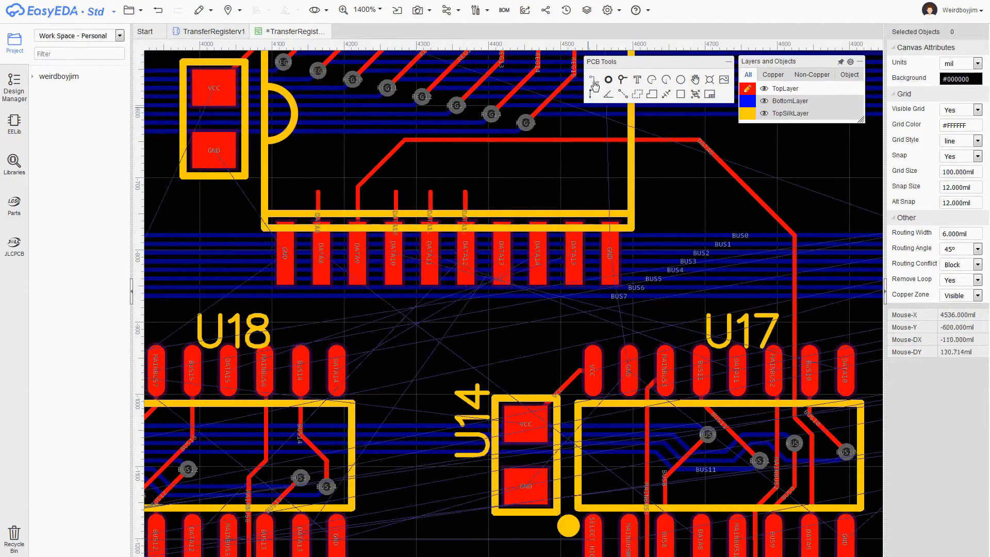
right_click(501, 202)
key("w")
left_click(537, 254)
right_click(536, 195)
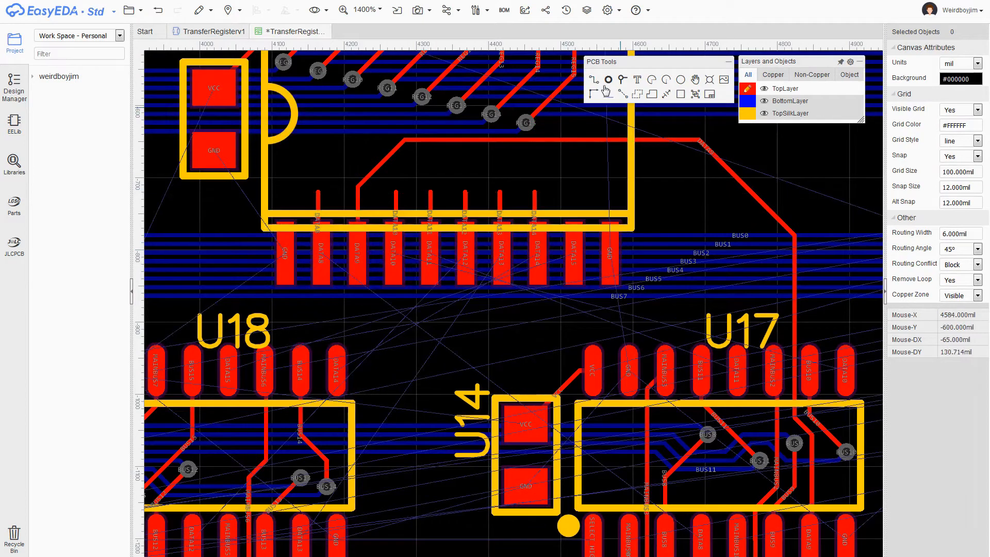
left_click(575, 255)
right_click(578, 199)
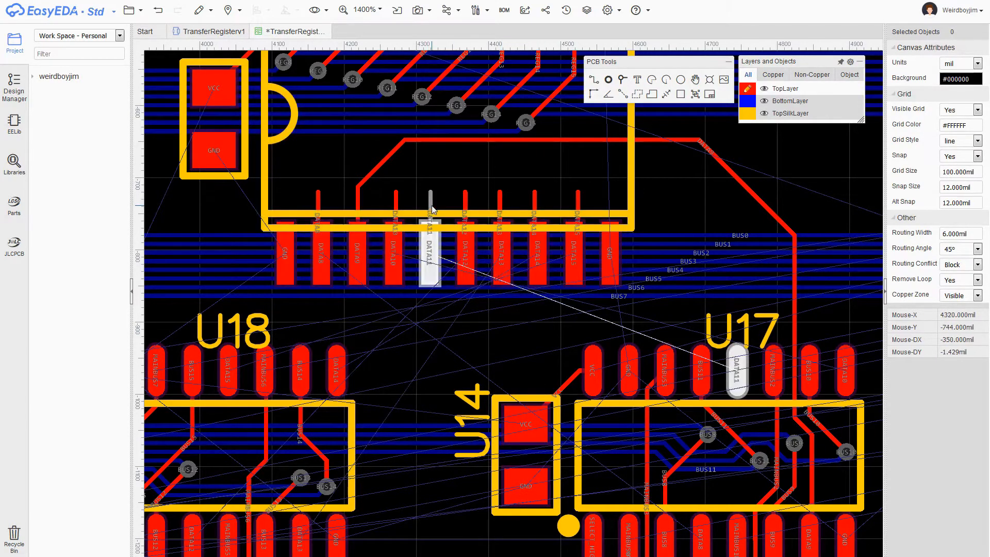
- Swap the placement of the U15 and U20 pair with the U16 and U19 pair on the board east of U17
scroll(318, 206, "down", 2)
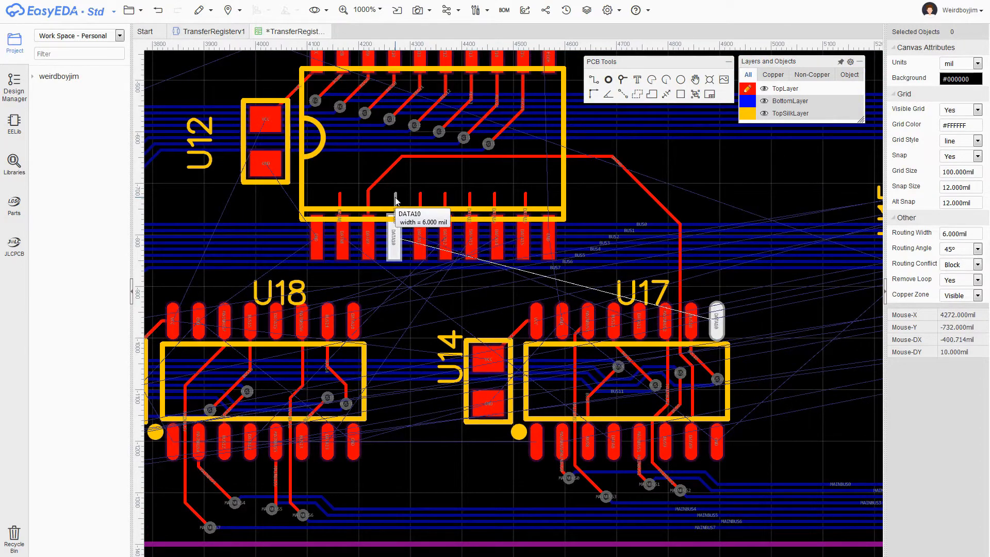
scroll(396, 201, "down", 1)
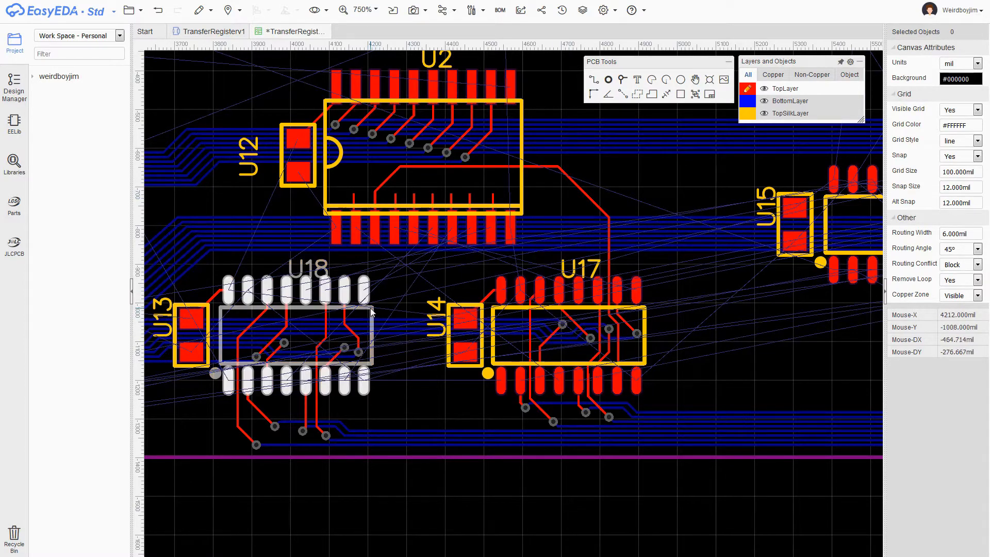
scroll(382, 379, "down", 1)
right_click_drag(709, 366, 443, 368)
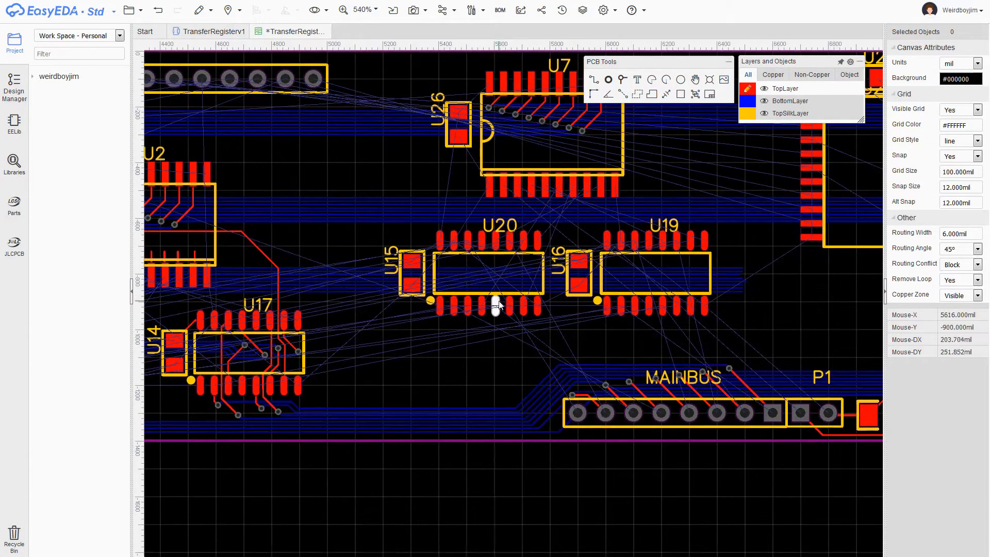
scroll(545, 352, "up", 1)
right_click_drag(605, 331, 593, 380)
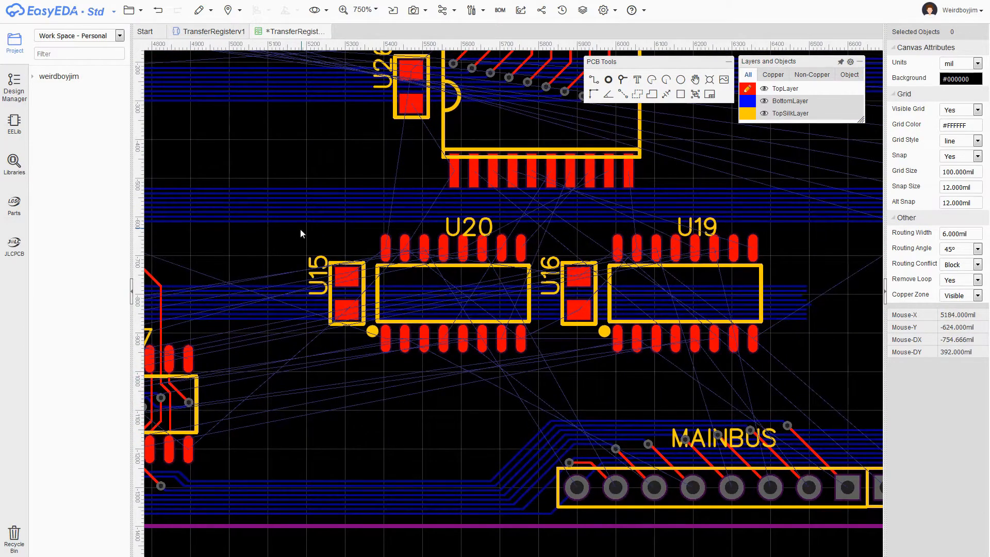
left_click_drag(302, 230, 537, 364)
scroll(538, 355, "down", 3)
right_click_drag(562, 354, 531, 349)
left_click_drag(502, 332, 739, 361)
left_click(511, 312)
scroll(546, 335, "up", 3)
left_click_drag(546, 336, 278, 345, "ctrl")
left_click(712, 360)
left_click_drag(778, 361, 566, 313, "ctrl")
left_click(240, 290)
left_click_drag(309, 309, 325, 309, "ctrl")
left_click(182, 264)
scroll(182, 264, "down", 3)
right_click_drag(180, 264, 593, 270)
scroll(452, 319, "up", 4)
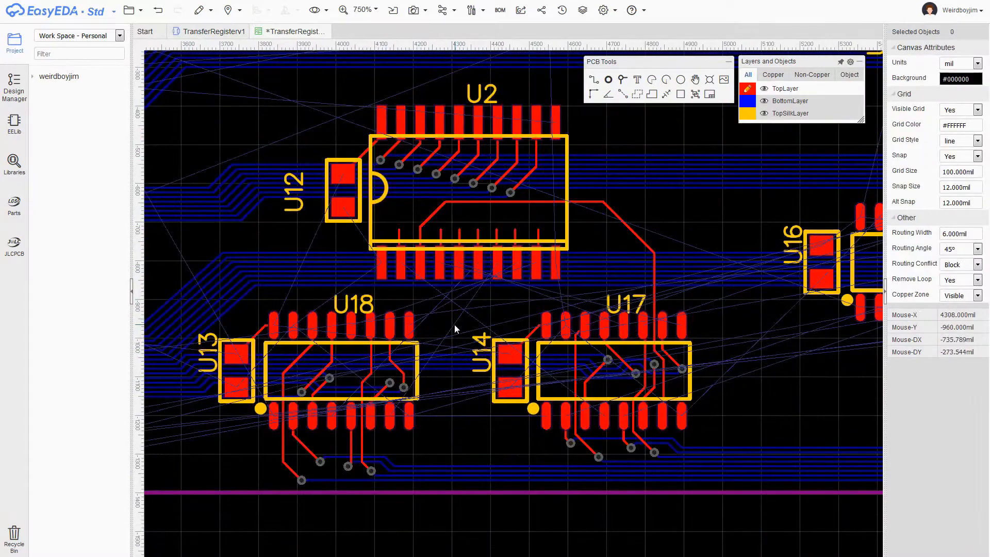
- Extend U2's DATA10 stub as a top-layer track running parallel beneath the DATA9 track past the chip outline
scroll(449, 313, "down", 1)
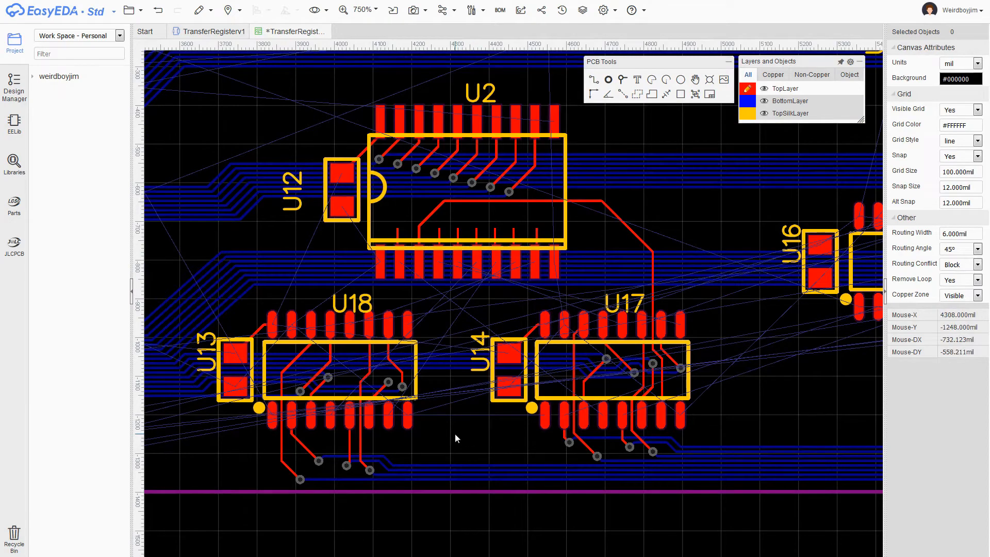
left_click(446, 235)
scroll(446, 235, "up", 2)
key("w")
left_click(439, 228)
left_click(440, 201)
right_click_drag(726, 185, 526, 183)
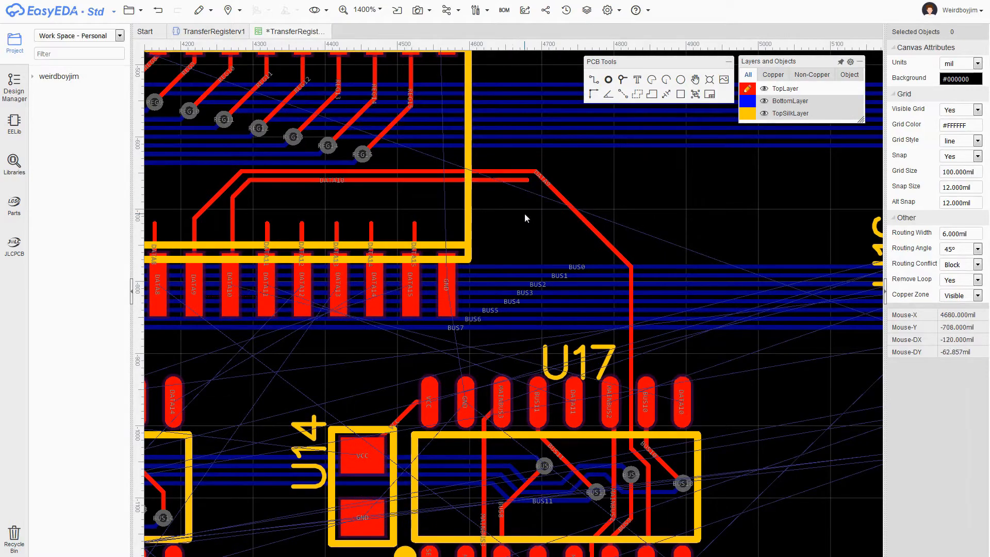
- Route DATA10 up from U17's DATA10 pad and bridge it under the DATA9 track with two vias and a bottom-layer link
key("w")
left_click(682, 402)
left_click(581, 189)
scroll(462, 144, "up", 1)
left_click(535, 194)
left_click(557, 208)
left_click(632, 208)
left_click(748, 101)
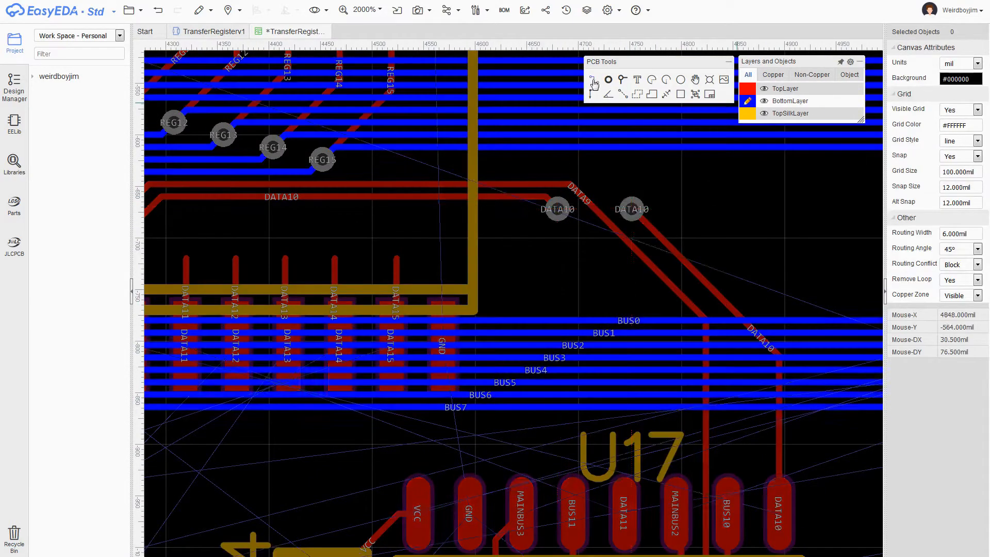
- Route a top-layer DATA11 track from U2's stub, parallel beneath the DATA10 track, to U17's DATA11 pad
scroll(670, 239, "down", 3)
scroll(490, 257, "up", 2)
key("t")
left_click(484, 293)
left_click(485, 235)
left_click(710, 208)
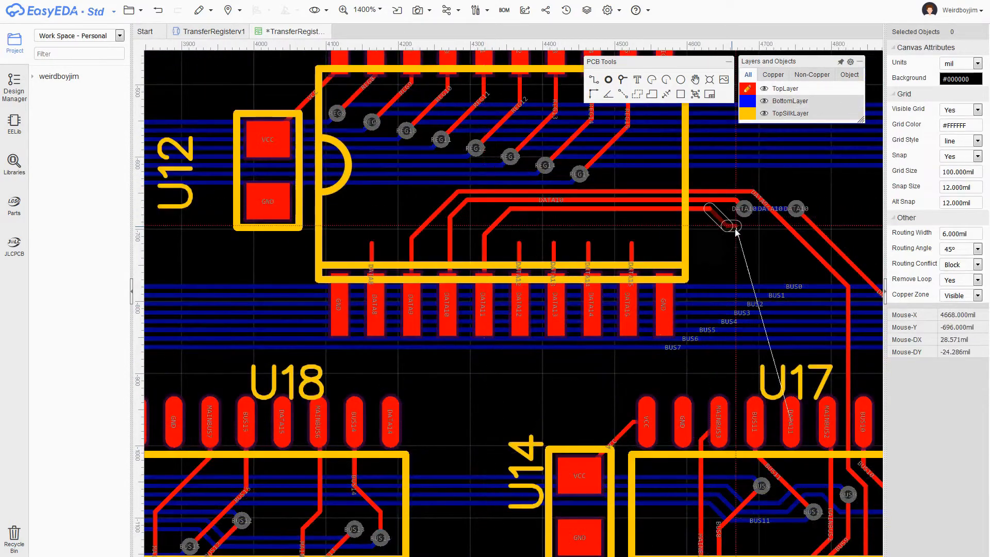
left_click(792, 404)
- Shift the BUS8 via and the neighbouring bus track bends to the left inside U17 to open a path for DATA8
right_click_drag(791, 405, 733, 340)
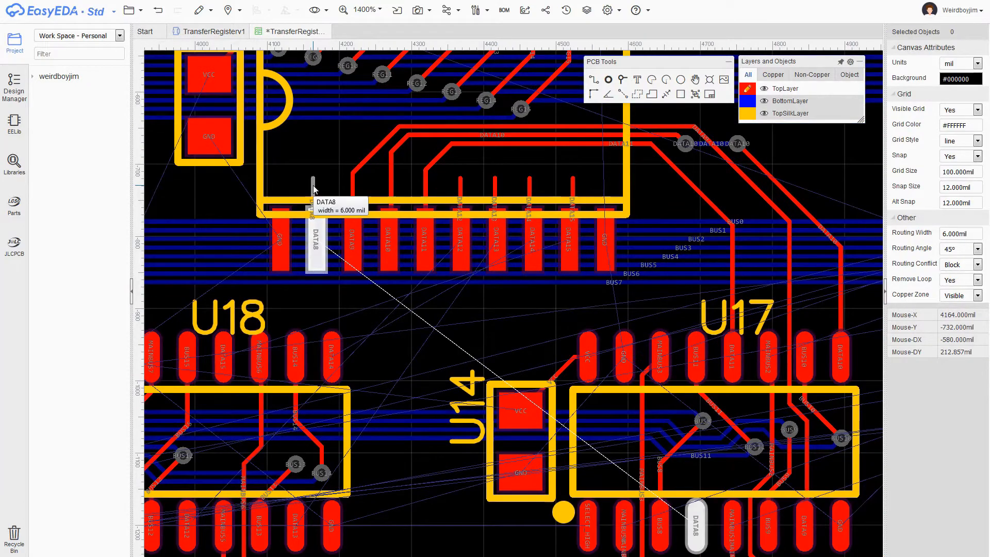
right_click_drag(314, 189, 157, 143)
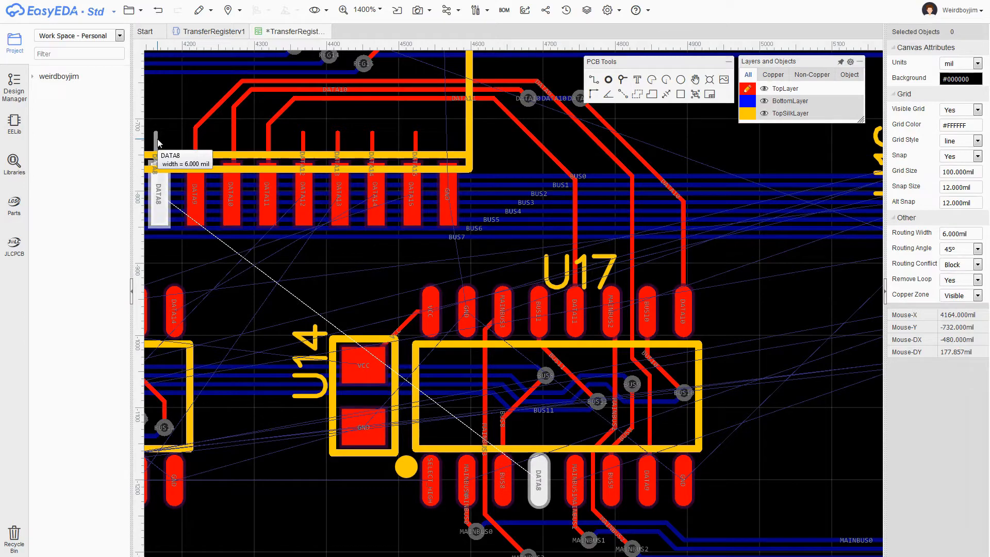
scroll(532, 426, "up", 6)
left_click_drag(425, 336, 380, 336)
left_click_drag(475, 382, 428, 383)
left_click_drag(452, 312, 432, 312)
left_click_drag(499, 359, 452, 359)
left_click_drag(522, 335, 476, 336)
left_click_drag(476, 289, 428, 289)
left_click_drag(532, 269, 499, 289)
left_click(546, 305)
- Route a top-layer DATA8 track from U17's DATA8 pad up between the MAINBUS3 and BUS11 pads and across to U2's DATA8 pad
scroll(547, 305, "down", 6)
scroll(557, 338, "up", 4)
left_click(537, 465)
left_click(499, 216)
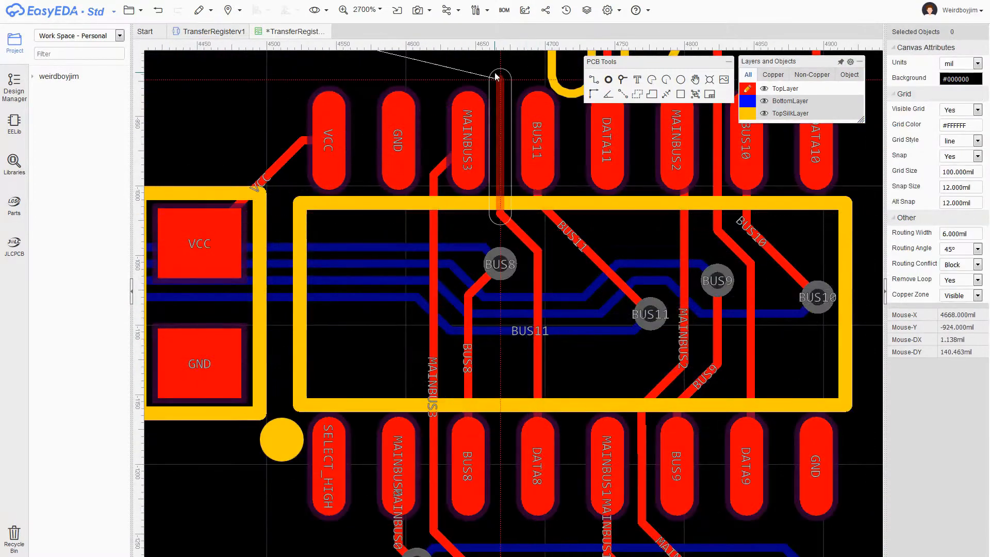
left_click(498, 80)
scroll(498, 80, "down", 6)
left_click(277, 204)
left_click(262, 174)
- Route a top-layer GND track from U14's GND pad to the GND pad in U17's upper row
scroll(404, 324, "up", 2)
left_click(408, 338)
left_click(510, 233)
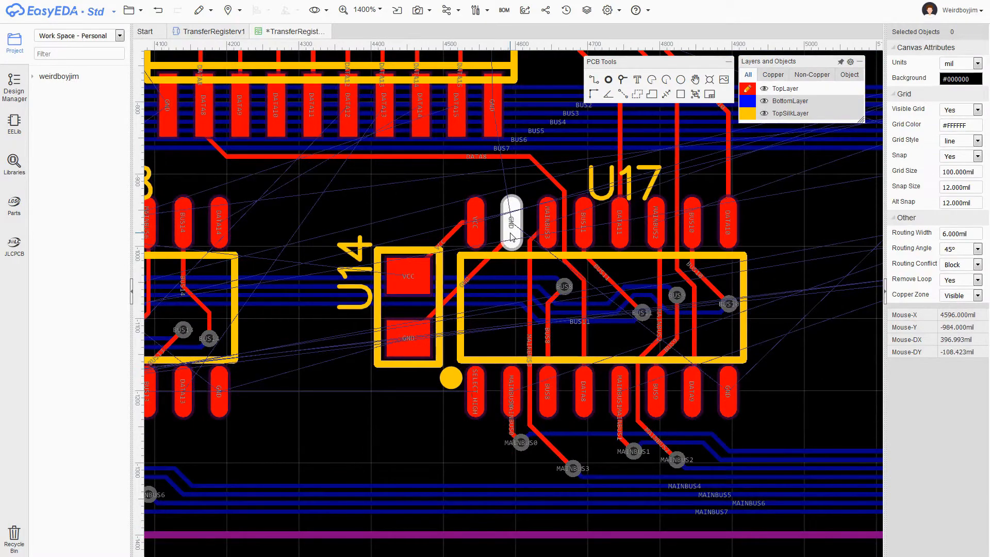
- Start a top-layer GND track from the GND pad in U17's lower row, heading up into the chip outline
scroll(512, 239, "down", 3)
scroll(586, 336, "up", 7)
scroll(565, 335, "down", 8)
scroll(614, 335, "up", 4)
left_click(710, 365)
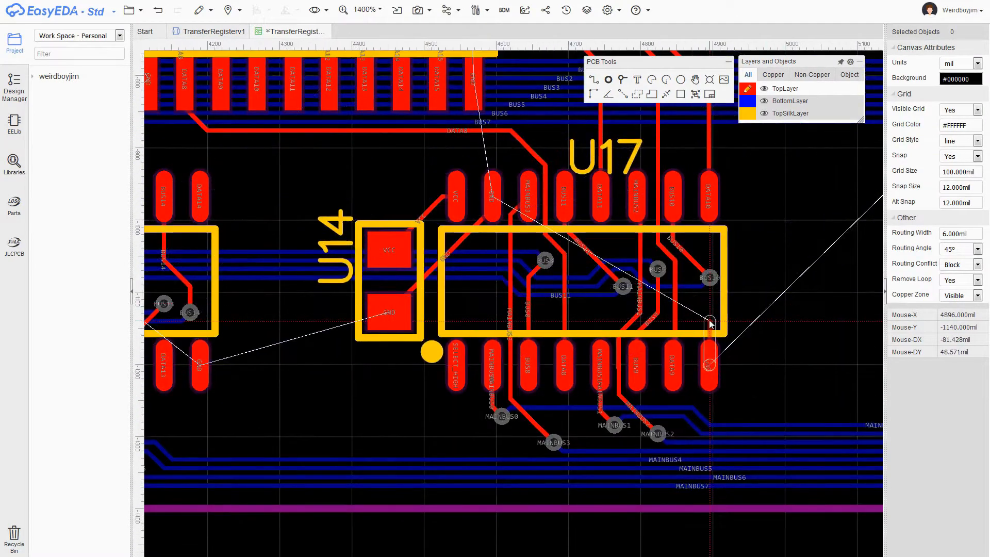
- Connect U17's lower GND pad to U14's GND pad through two vias joined by a bottom-layer track
left_click(701, 312)
key("v")
left_click(701, 312)
key("b")
key("w")
left_click(701, 312)
left_click(450, 312)
key("v")
key("t")
left_click(390, 312)
- Delete the old DATA8 track segments running below U2 toward U17
scroll(773, 283, "down", 2)
right_click_drag(348, 99, 534, 310)
left_click(654, 299)
key("Delete")
left_click(627, 281)
key("Delete")
- Extend the DATA8 track from U17 straight up past the bus lines and place a via at its end
left_click_drag(660, 307, 660, 212)
scroll(643, 206, "up", 2)
right_click_drag(665, 215, 655, 256)
left_click_drag(656, 258, 657, 263)
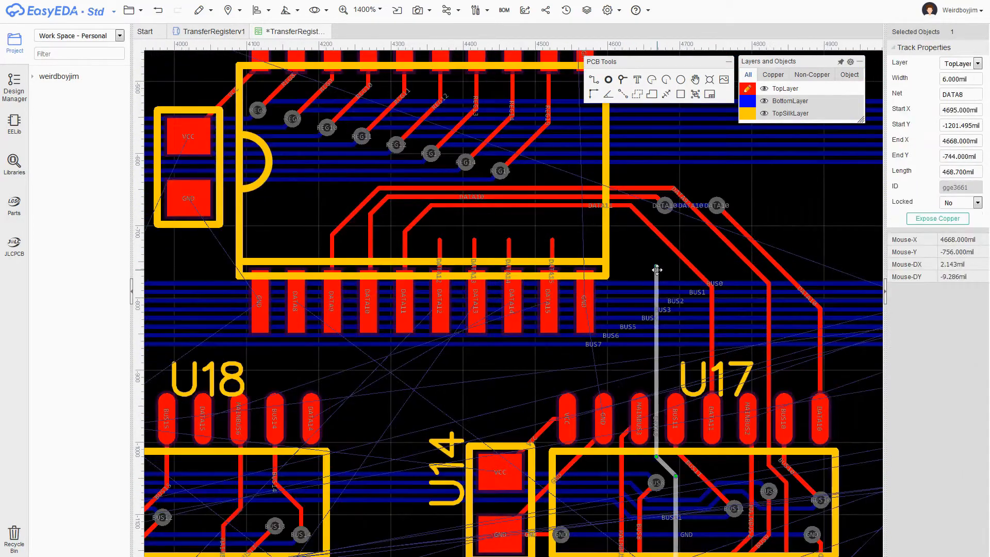
left_click_drag(621, 233, 622, 225)
key("v")
left_click(623, 225)
- Route DATA8 from the new via across the bottom layer to a second via, and on the top layer to U2's DATA8 pad
key("b")
key("w")
left_click(623, 224)
left_click(315, 222)
scroll(305, 229, "up", 2)
key("v")
left_click(321, 225)
key("t")
key("w")
left_click(324, 222)
left_click(293, 304)
- Route DATA15, DATA12, DATA14 and DATA13 on the top layer from U2's lower pads to the matching U18 pads
scroll(683, 329, "down", 2)
right_click_drag(623, 404, 619, 313)
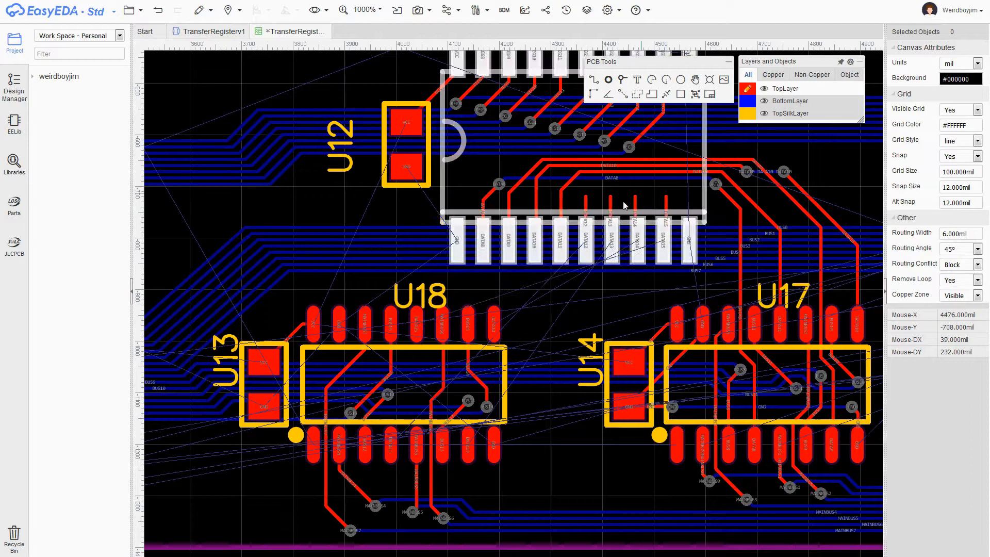
right_click_drag(522, 349, 529, 268)
left_click_drag(674, 124, 668, 123)
right_click_drag(665, 124, 585, 181)
key("w")
left_click(587, 173)
left_click(500, 168)
left_click(481, 260)
left_click(343, 299)
right_click_drag(523, 264, 558, 224)
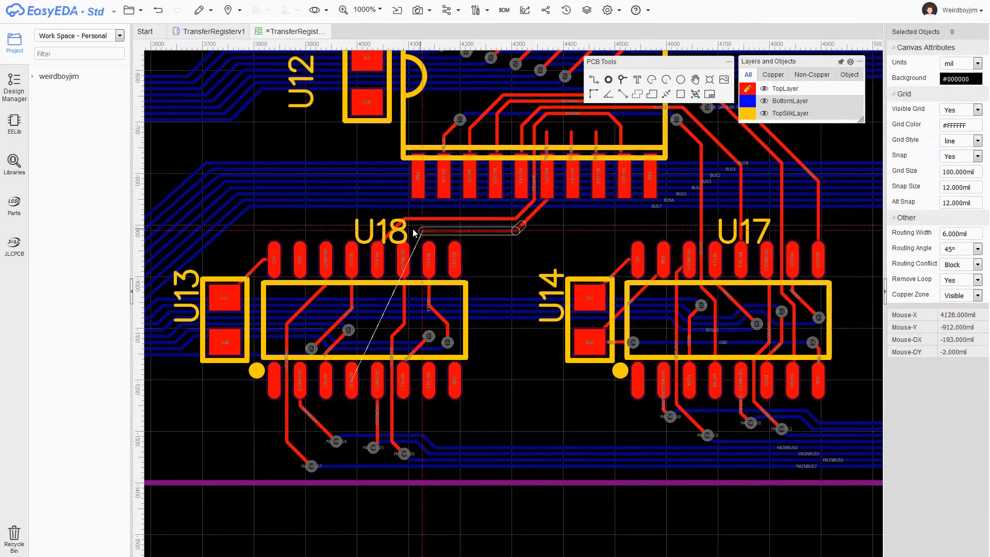
scroll(597, 138, "up", 2)
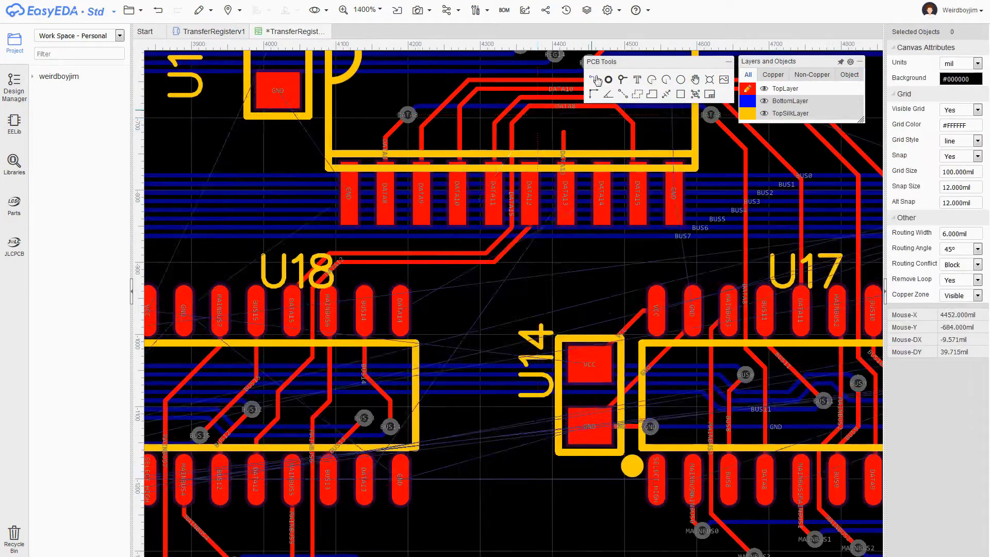
scroll(360, 317, "up", 2)
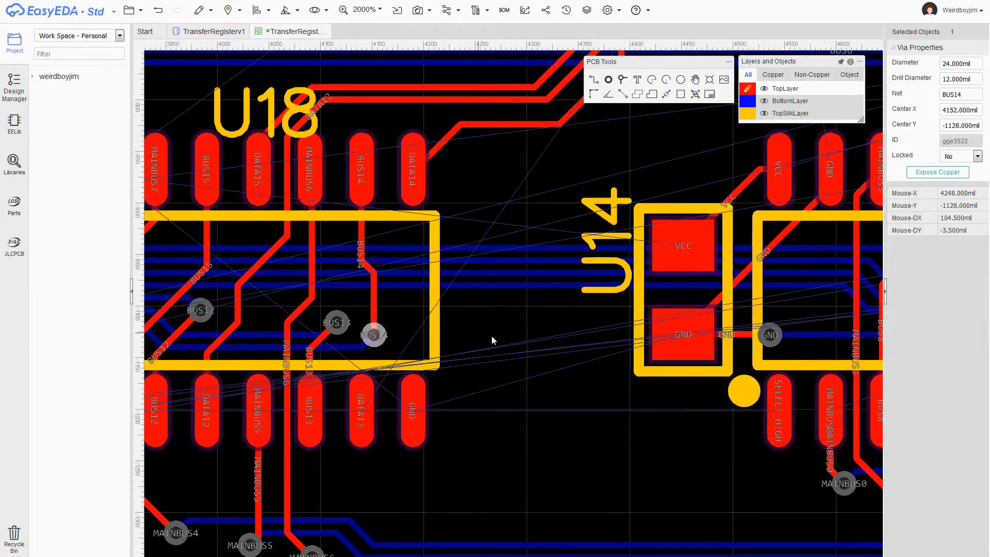
scroll(372, 332, "down", 4)
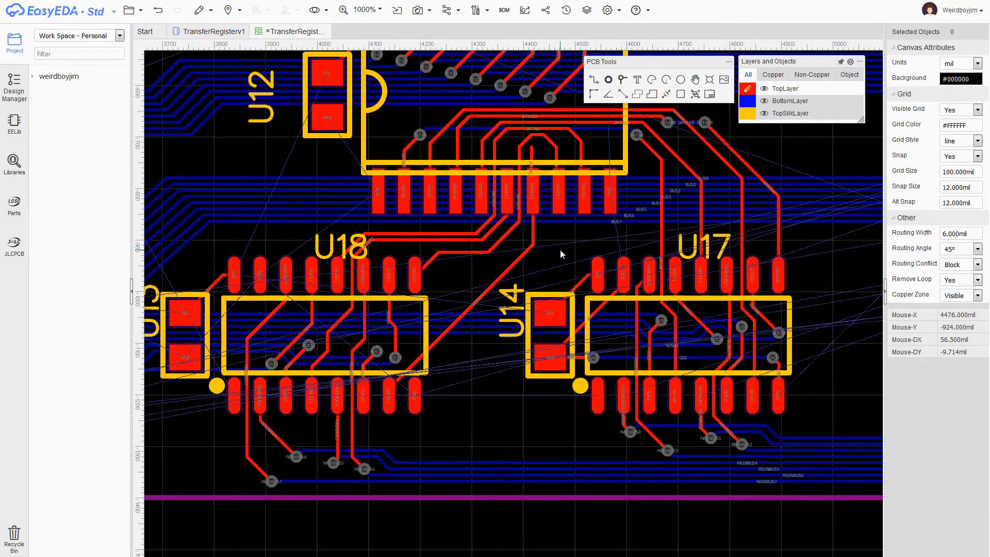
- Examine the board around U2, U7, U19, U20 and the MAINBUS header for connections still to route
scroll(559, 247, "down", 3)
scroll(333, 273, "up", 5)
scroll(333, 274, "down", 4)
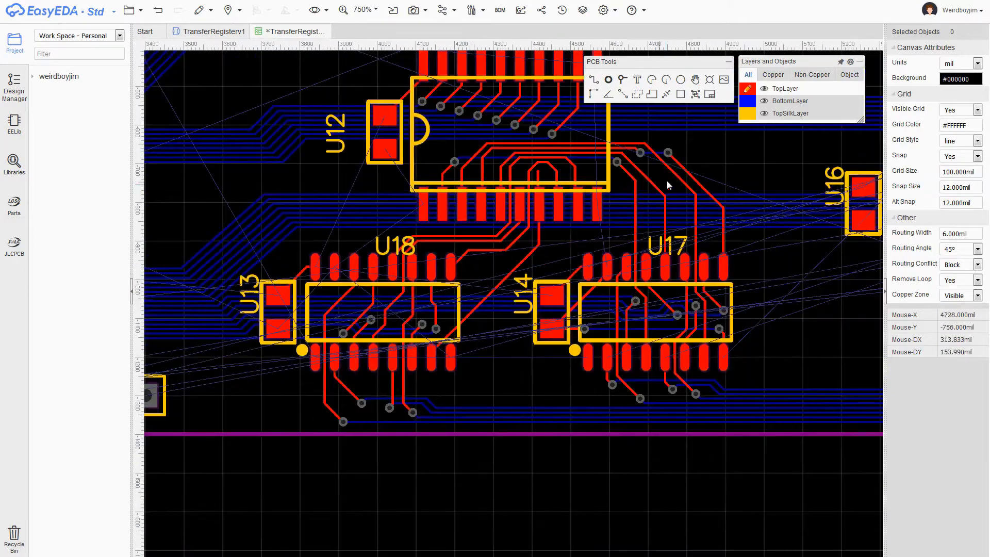
right_click_drag(746, 156, 607, 262)
scroll(639, 228, "down", 4)
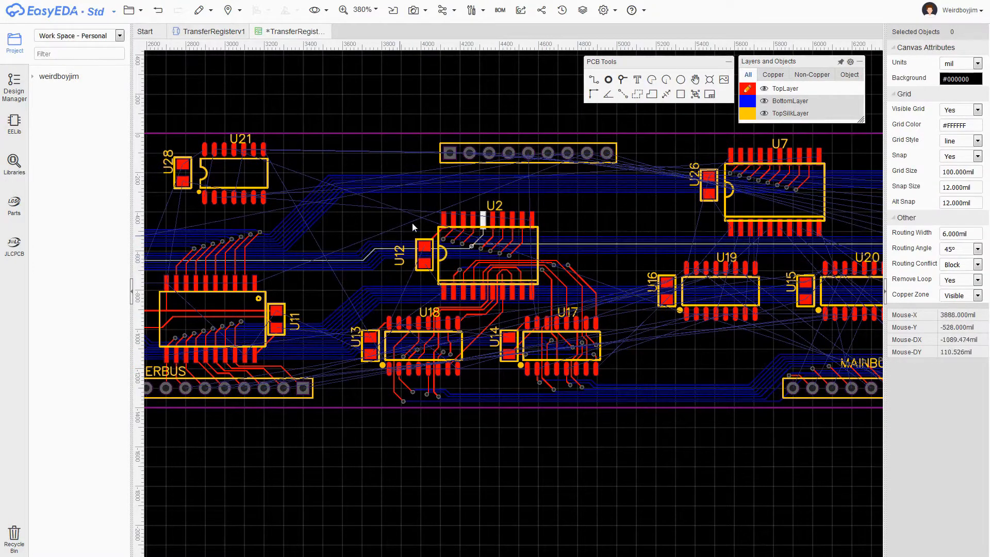
right_click_drag(635, 380, 563, 375)
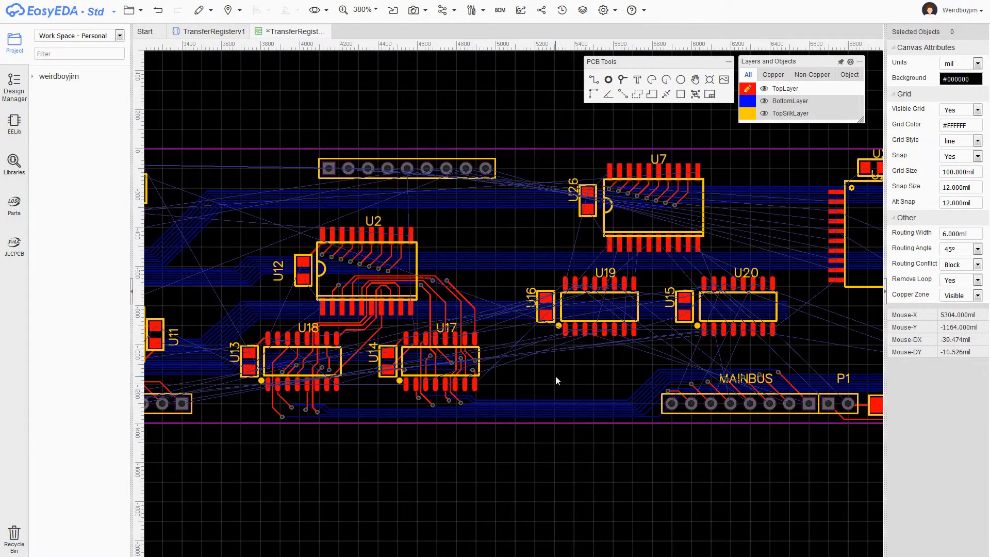
scroll(556, 376, "down", 2)
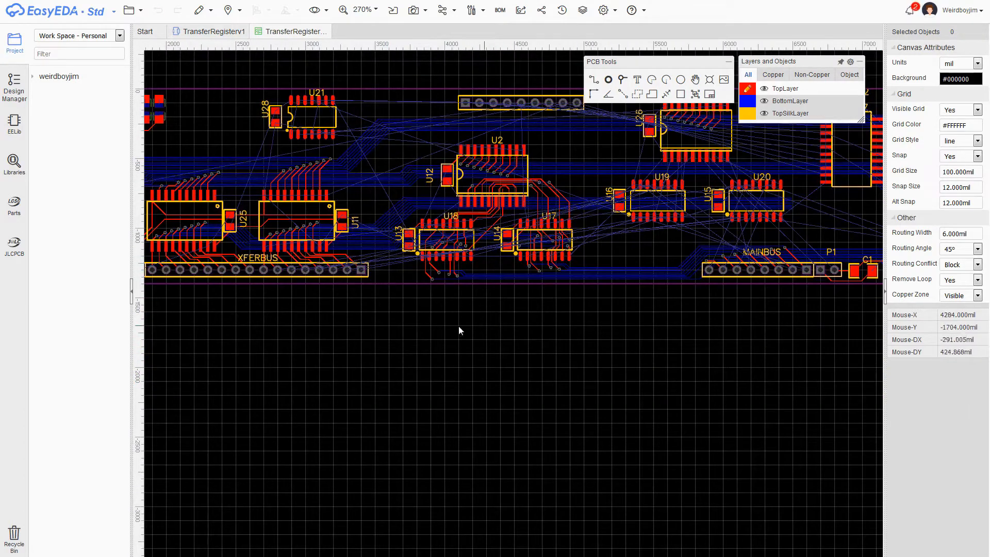
right_click_drag(659, 247, 573, 340)
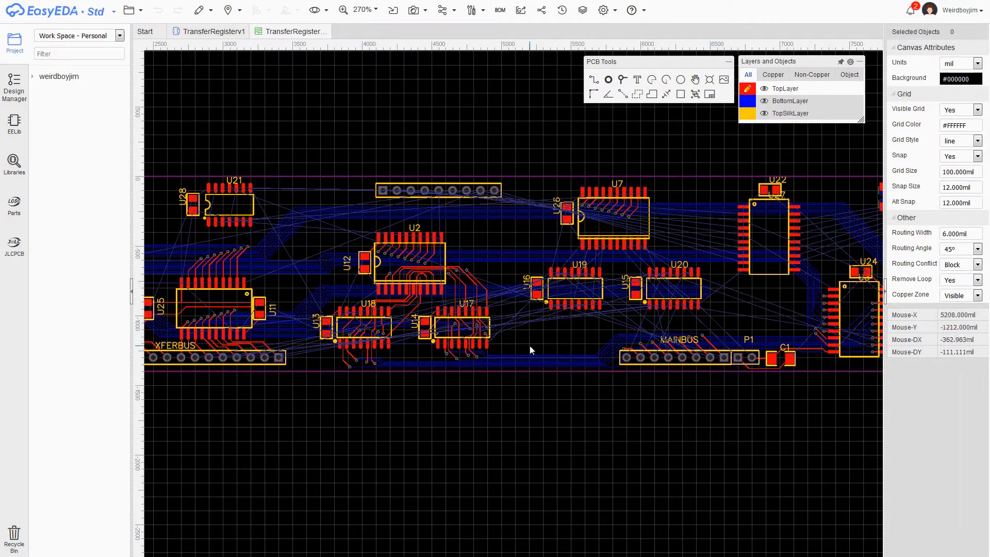
scroll(531, 345, "up", 2)
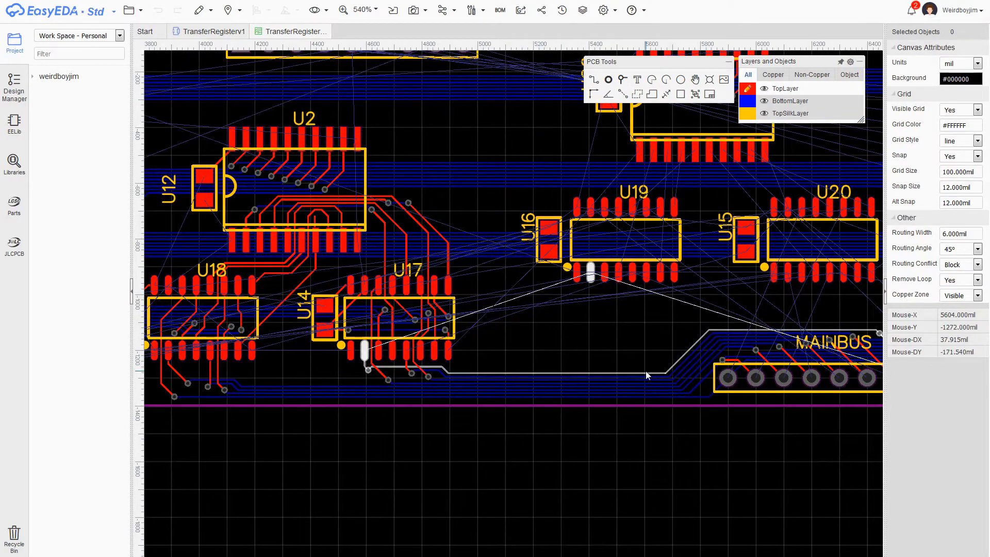
scroll(581, 331, "up", 2)
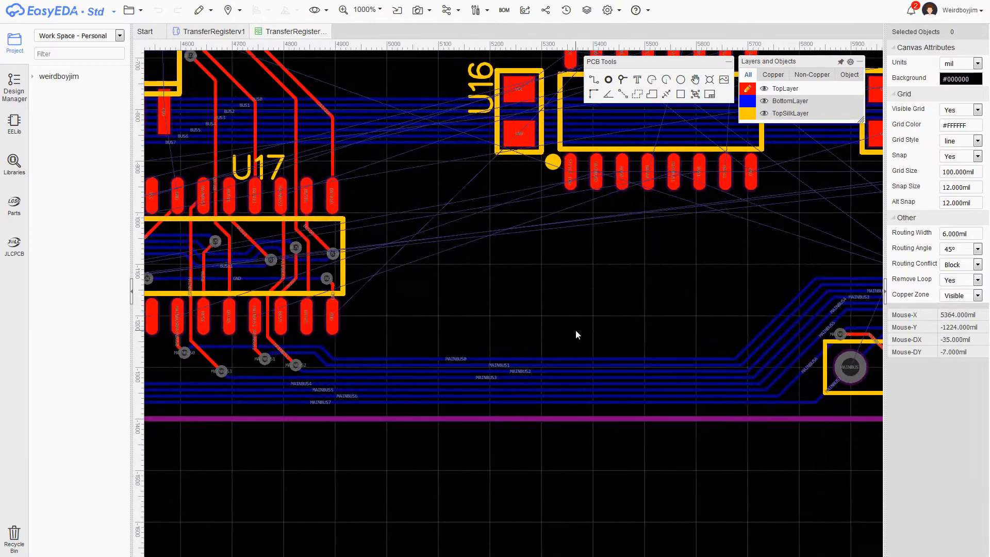
- Branch MAINBUS0 off the bend of its bottom-layer track with a short diagonal ending in a via below U19
right_click_drag(638, 272, 532, 322)
scroll(698, 341, "up", 2)
right_click_drag(699, 341, 647, 355)
key("v")
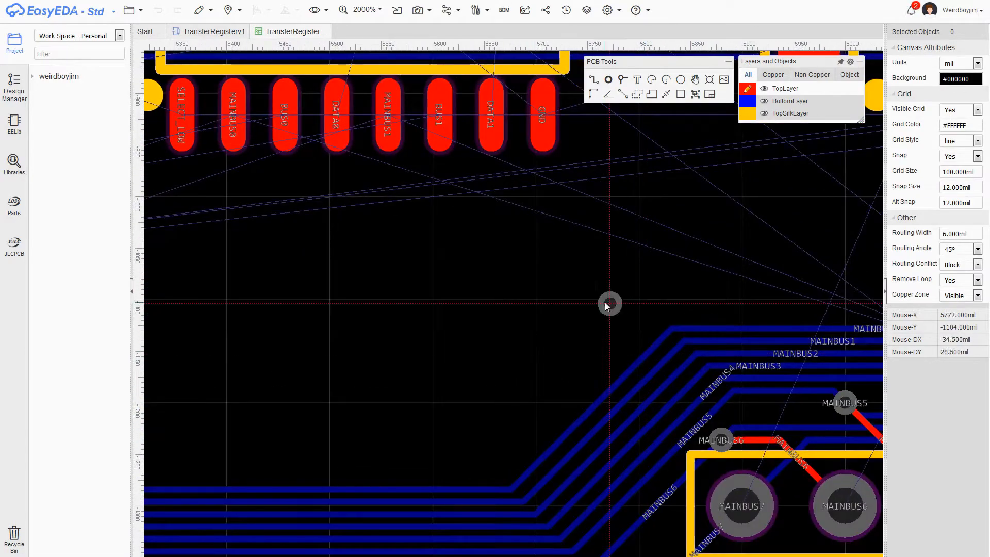
right_click_drag(525, 269, 611, 326)
left_click(594, 79)
left_click(748, 101)
left_click(758, 385)
left_click(708, 336)
key("v")
left_click(708, 337)
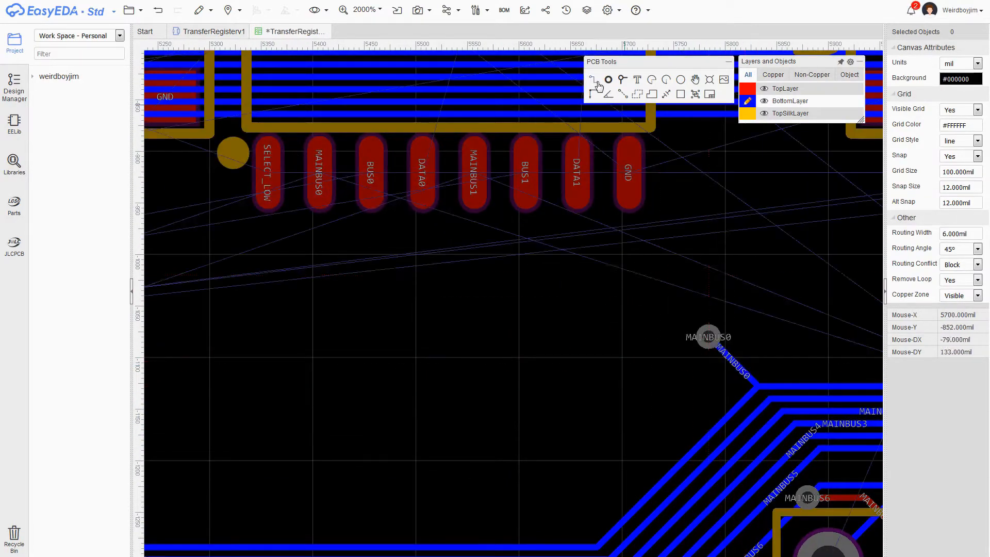
- Route MAINBUS0 on the top layer between the new via and U19's MAINBUS0 pad
left_click(748, 89)
left_click(709, 337)
right_click(318, 212)
left_click(319, 201)
left_click(399, 337)
left_click(709, 336)
right_click_drag(836, 277, 554, 277)
scroll(554, 276, "down", 1)
left_click(621, 405)
right_click(493, 303)
right_click(493, 303)
- Raise a short section of the bottom-layer MAINBUS0 track above the MAINBUS header, with angled transitions on both sides
right_click_drag(652, 309, 532, 355)
scroll(523, 250, "down", 2)
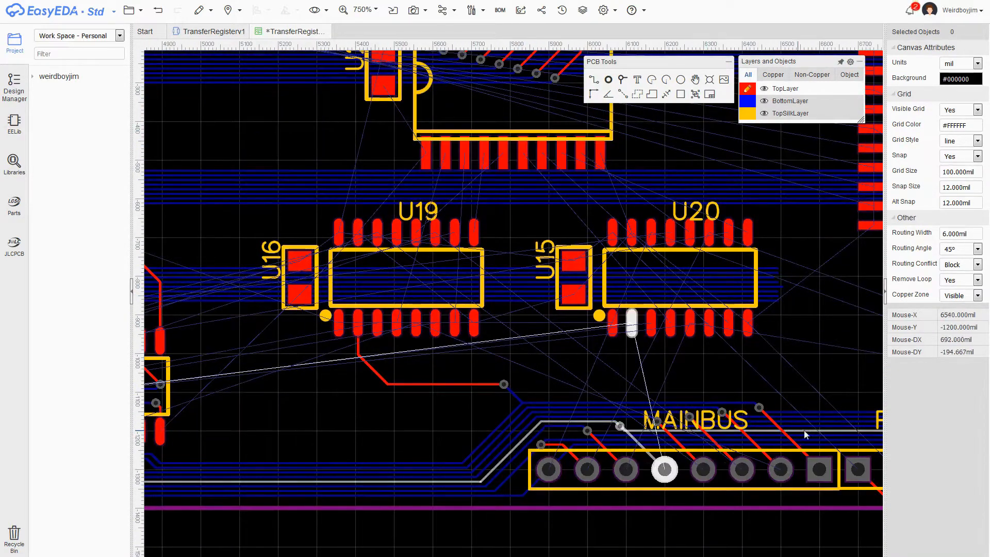
right_click_drag(713, 375, 671, 366)
right_click_drag(551, 354, 537, 286)
scroll(493, 309, "up", 2)
left_click(465, 313)
scroll(447, 306, "up", 1)
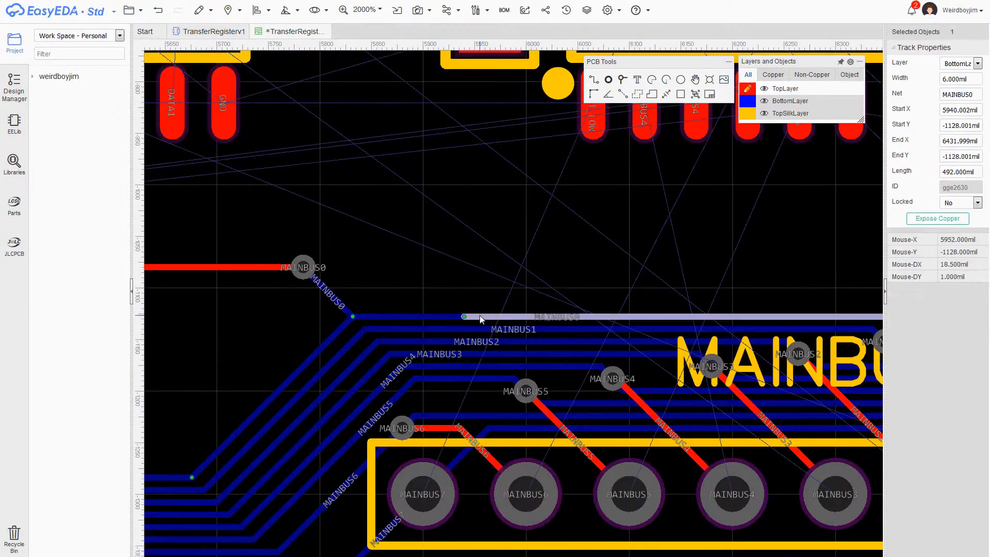
left_click(502, 317)
scroll(447, 263, "down", 1)
mouse_move(444, 303)
left_mouse_down()
mouse_move(444, 285)
mouse_move(426, 302)
left_mouse_up()
left_click_drag(503, 289, 502, 284)
- Raise a section of the MAINBUS1 track beneath the MAINBUS0 bump and place a via on it
left_click(456, 312)
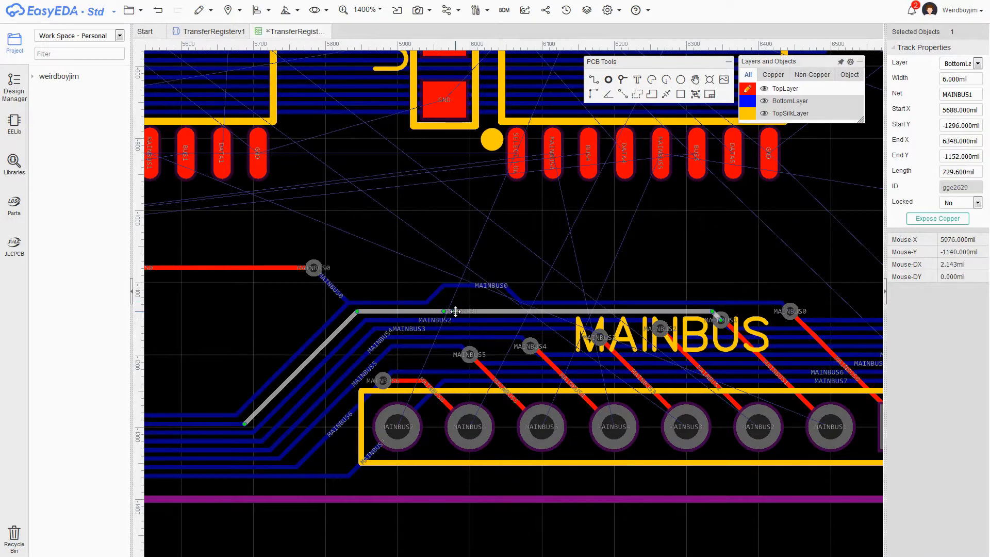
scroll(484, 312, "up", 3)
left_click_drag(371, 303, 371, 278)
scroll(452, 272, "down", 3)
key("v")
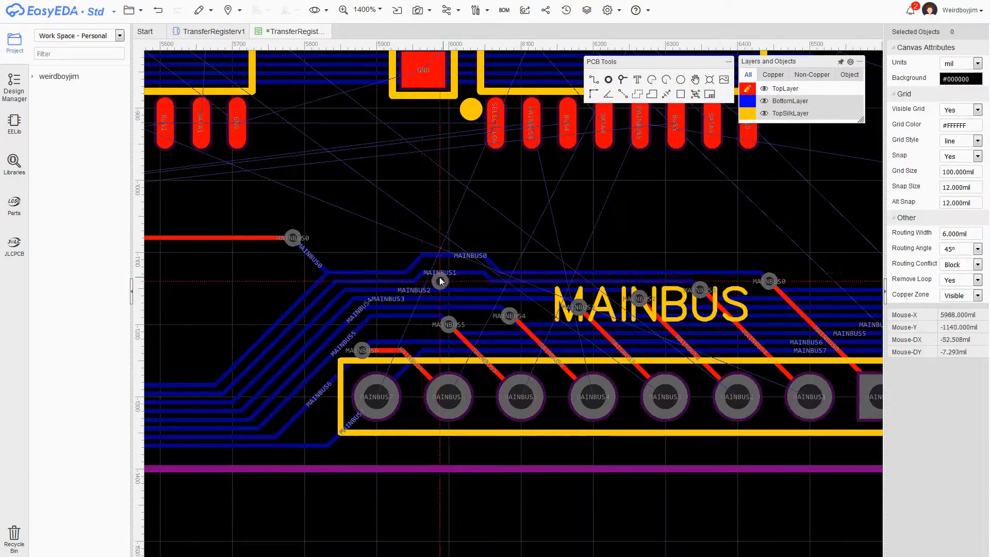
left_click(435, 274)
- Route MAINBUS1 on the top layer from its via to U19's MAINBUS1 pad
right_click_drag(434, 274, 599, 341)
key("w")
left_click(599, 338)
left_click(484, 279)
left_click(294, 245)
left_click(293, 192)
scroll(572, 310, "up", 3)
left_click(550, 239)
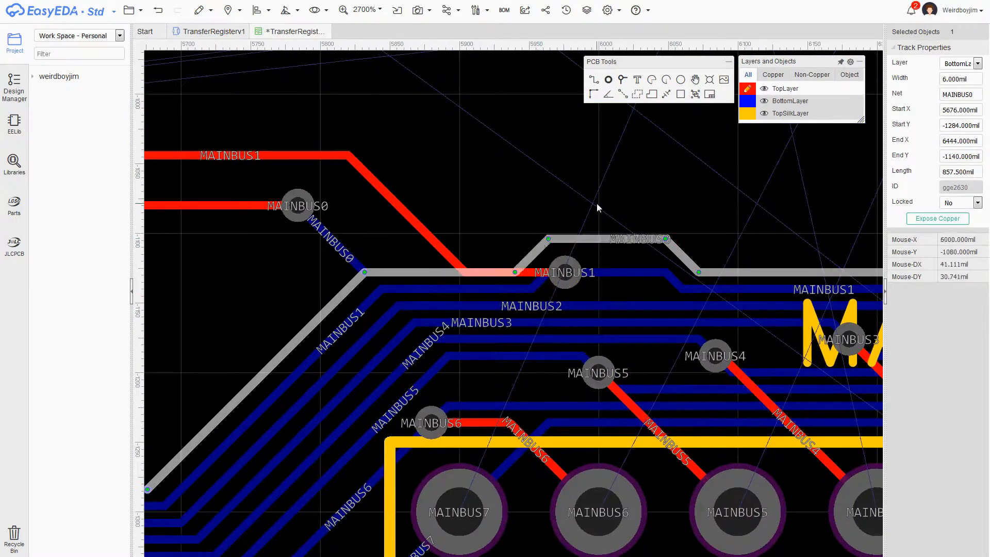
left_click(560, 204)
- Raise the MAINBUS1 track beyond its via and lengthen the raised MAINBUS0 and MAINBUS1 sections
scroll(494, 207, "down", 3)
scroll(483, 173, "down", 2)
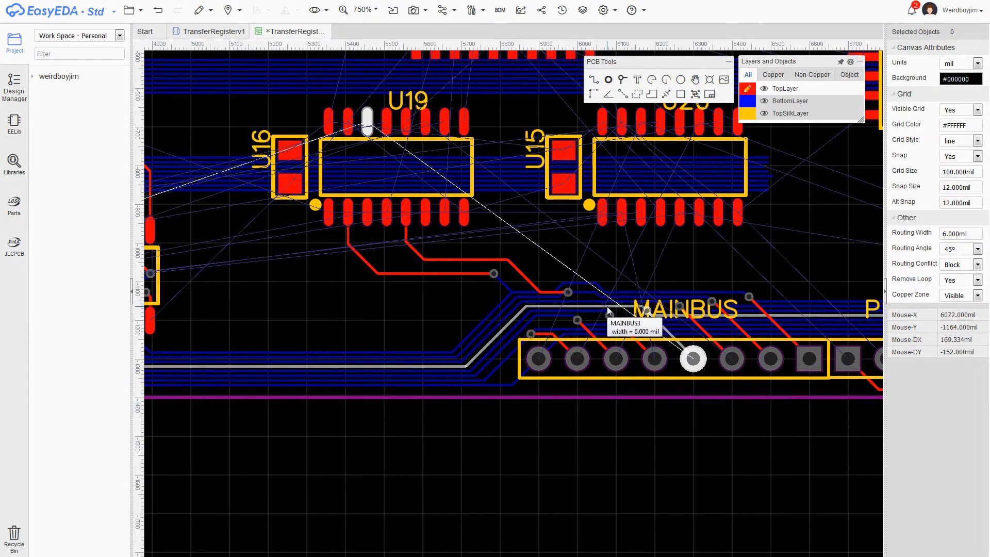
scroll(608, 307, "up", 2)
scroll(615, 311, "down", 1)
scroll(614, 311, "up", 4)
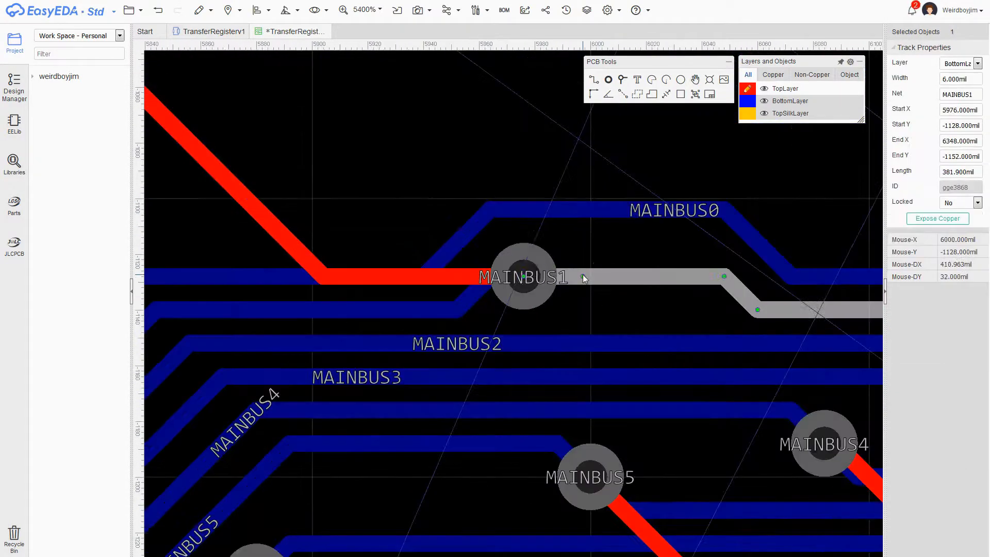
left_click(572, 276)
scroll(511, 251, "down", 1)
left_click_drag(474, 222, 489, 233)
scroll(489, 233, "down", 1)
left_click_drag(477, 186, 553, 199)
scroll(552, 199, "down", 2)
- Raise sections of the MAINBUS2 and MAINBUS3 bottom-layer tracks and place a via on the raised MAINBUS3 section
left_click(509, 284)
scroll(504, 282, "up", 2)
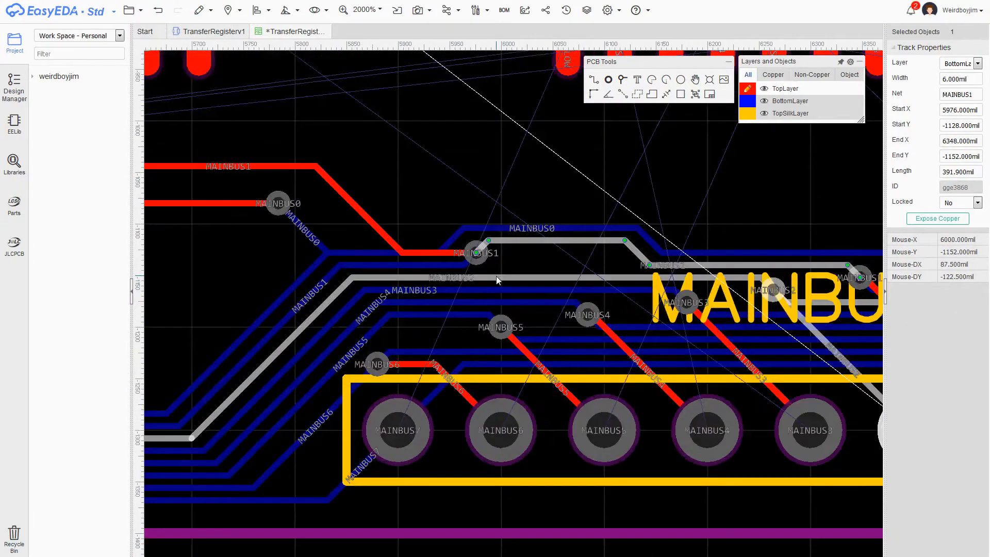
left_click(538, 291)
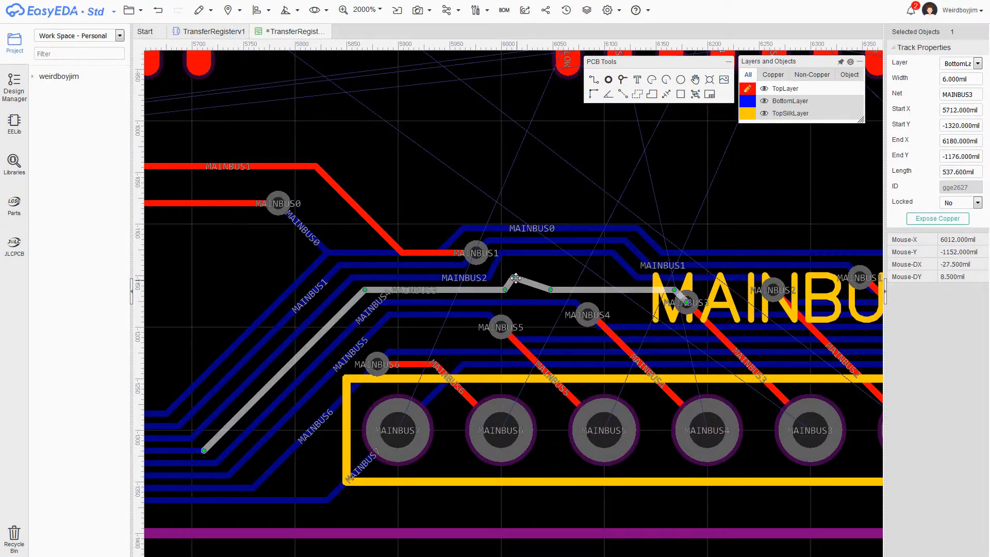
key("v")
left_click(513, 277)
- Start a top-layer MAINBUS3 track from its via, running alongside the MAINBUS1 track toward U19
key("w")
left_click(514, 277)
left_click(401, 278)
left_click(310, 192)
- Reshape the raised bottom-layer tracks around the MAINBUS3 via and place a via for MAINBUS2
scroll(513, 227, "up", 2)
left_click_drag(585, 335, 532, 325)
left_click(593, 207)
left_click(744, 101)
left_click(570, 281)
left_click_drag(571, 280, 584, 302)
left_click_drag(704, 279, 638, 293)
key("v")
left_click(585, 302)
left_click(548, 150)
left_click_drag(775, 255, 659, 256)
- Route MAINBUS2 on the top layer from its via, parallel to MAINBUS1, up to U19's upper MAINBUS2 pad
scroll(689, 341, "down", 3)
left_click(748, 89)
scroll(724, 372, "down", 1)
key("w")
left_click(675, 341)
left_click(602, 323)
left_click(452, 285)
left_click(431, 265)
left_click(446, 109)
- Continue the MAINBUS3 top-layer track between U19's lower pads to its upper MAINBUS3 pad
scroll(480, 288, "up", 1)
left_click(574, 324)
scroll(396, 273, "up", 2)
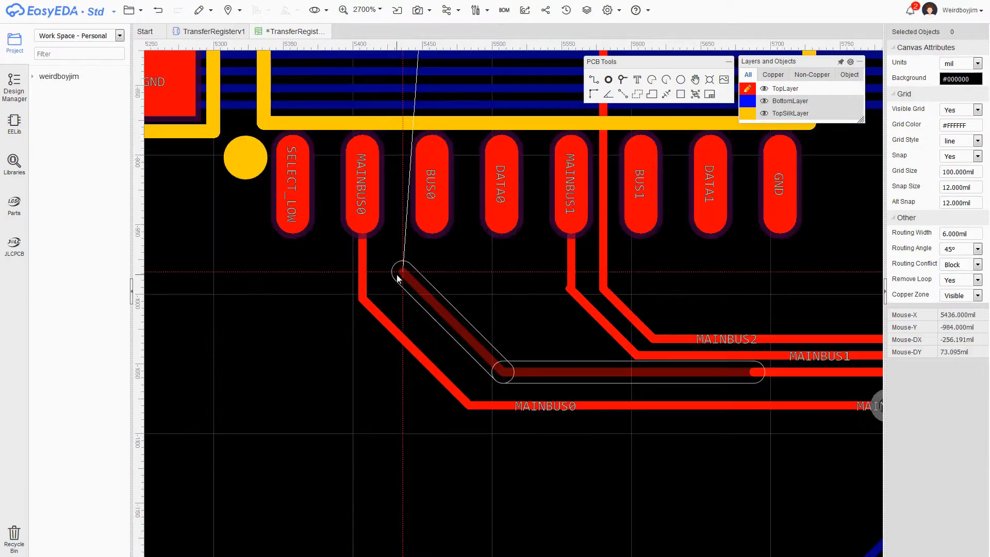
left_click(401, 272)
- Shift the top-layer MAINBUS0 track closer to the parallel MAINBUS3 track
scroll(411, 282, "down", 2)
left_click(420, 369)
scroll(524, 424, "up", 2)
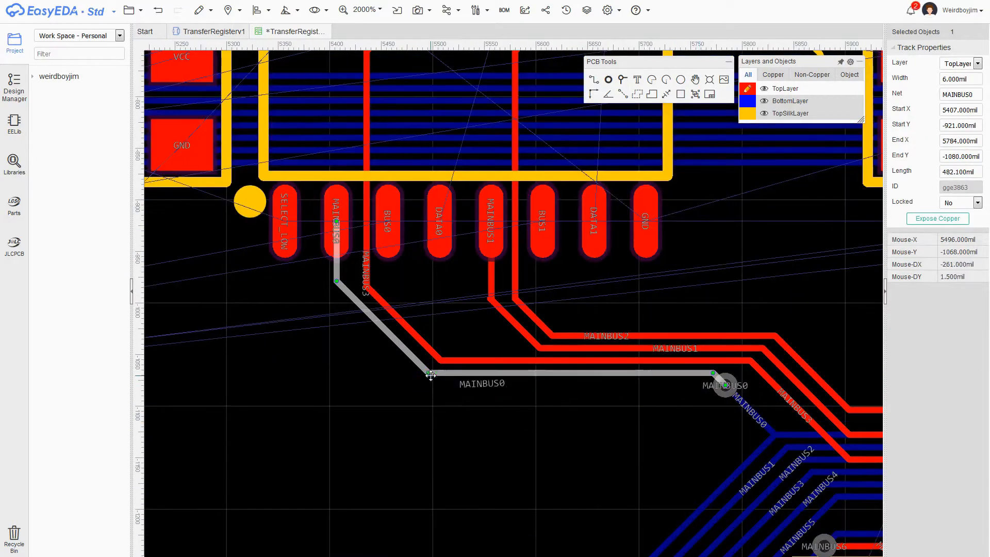
- Route MAINBUS4 on the top layer from its via above the MAINBUS header to U20's MAINBUS4 pad
scroll(431, 375, "down", 3)
key("w")
scroll(570, 398, "up", 1)
left_click(577, 363)
left_click(591, 227)
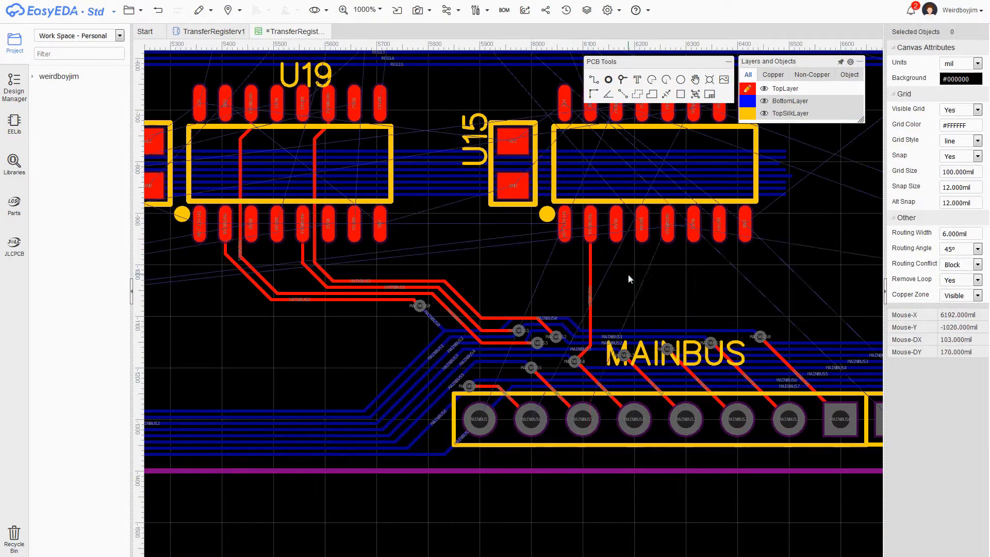
right_click_drag(674, 288, 553, 333)
right_click_drag(694, 369, 477, 332)
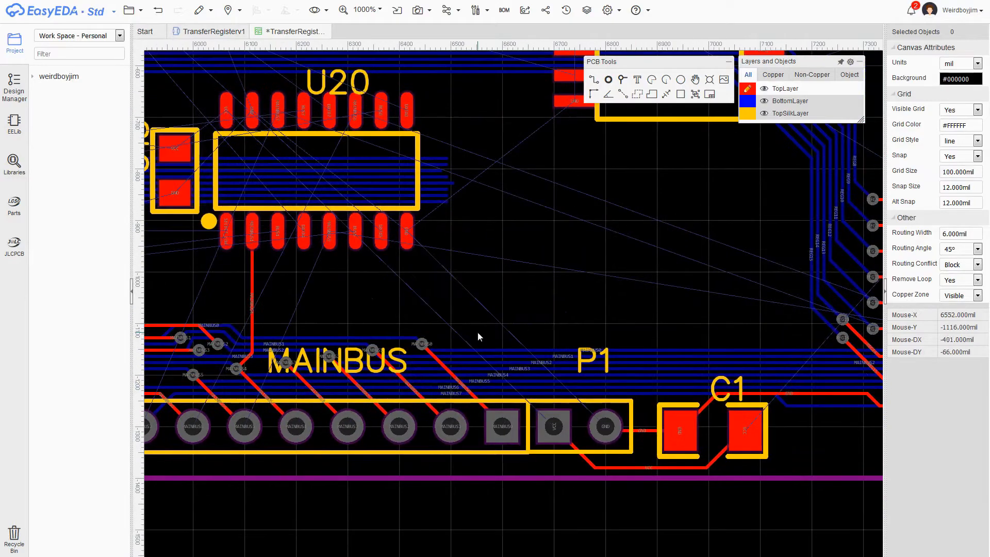
- Add a diagonal row of bend points to the parallel bottom-layer MAINBUS0 to MAINBUS7 tracks near C1
right_click_drag(714, 326, 528, 285)
scroll(518, 327, "up", 4)
left_click(554, 288)
left_click(545, 264)
left_click(531, 313)
left_click(483, 335)
left_click(462, 358)
left_click(438, 382)
left_click(412, 405)
left_click(394, 428)
scroll(382, 403, "down", 1)
right_click_drag(180, 222, 438, 196)
scroll(448, 193, "down", 3)
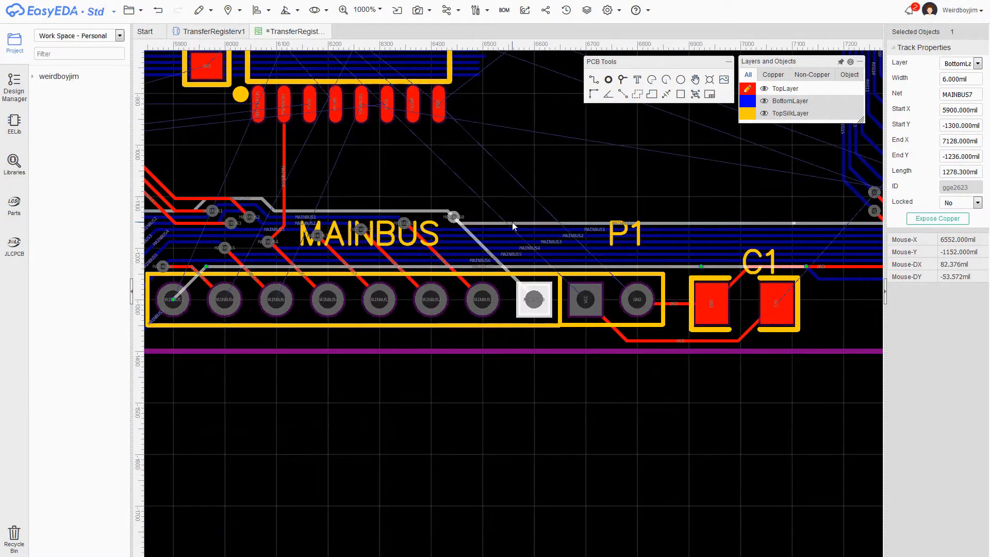
- Raise the bottom-layer MAINBUS0 track between its via and the new bend near C1 to Y -1128 mil
right_click_drag(513, 223, 603, 331)
scroll(588, 330, "up", 1)
left_click(581, 334)
left_click_drag(581, 333, 581, 316)
left_click_drag(418, 319, 418, 306)
right_click_drag(856, 260, 554, 289)
scroll(562, 290, "up", 2)
left_click_drag(563, 292, 566, 270)
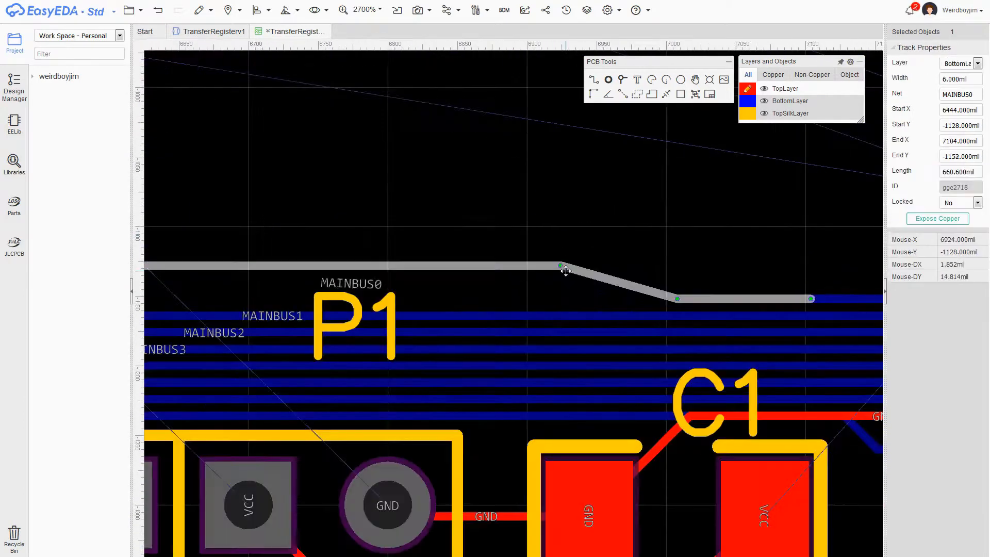
- Raise the bottom-layer MAINBUS1 track between the MAINBUS header and C1 so it runs close beneath MAINBUS0
scroll(566, 270, "down", 2)
right_click_drag(325, 232, 562, 252)
scroll(421, 304, "up", 2)
left_click(544, 323)
left_click_drag(543, 323, 541, 294)
mouse_move(516, 302)
left_mouse_down()
mouse_move(503, 301)
mouse_move(509, 311)
mouse_move(499, 299)
left_mouse_up()
right_click_drag(846, 289, 485, 310)
left_click_drag(485, 321, 484, 297)
- Shift the bottom-layer MAINBUS2 and MAINBUS3 tracks up beneath MAINBUS1, from the header vias to the bends near C1
scroll(483, 296, "down", 1)
right_click_drag(196, 310, 454, 327)
scroll(454, 327, "up", 1)
left_click_drag(491, 348, 490, 317)
left_click(467, 366)
left_click_drag(503, 365, 504, 336)
right_click_drag(846, 335, 198, 318)
left_click_drag(517, 330, 516, 300)
left_click_drag(500, 346, 505, 313)
left_click(531, 240)
- Route MAINBUS7 on the top layer from its header pad up towards U20's lower pads, beside the MAINBUS4 track
scroll(531, 241, "down", 2)
right_click_drag(373, 277, 644, 367)
scroll(562, 343, "up", 1)
scroll(563, 345, "down", 1)
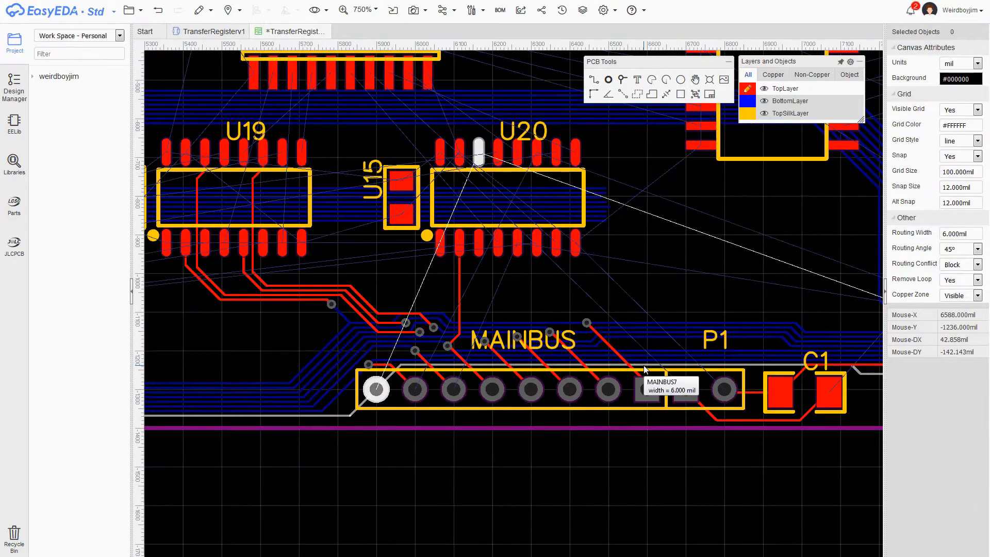
scroll(392, 432, "up", 2)
scroll(643, 173, "down", 1)
right_click_drag(643, 173, 623, 310)
key("w")
left_click(414, 449)
scroll(508, 336, "up", 3)
left_click(525, 227)
- Set the snap size to 6 mil and extend the MAINBUS7 track between U20's lower pads to its upper MAINBUS7 pad
double_click(955, 188)
type("6")
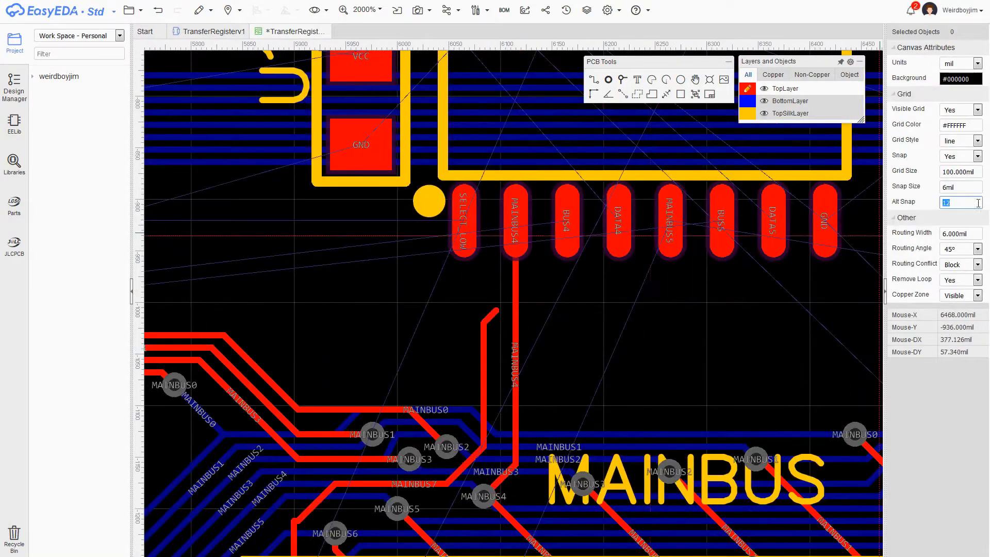
scroll(485, 319, "up", 2)
left_click(529, 237)
left_click_drag(471, 415, 470, 106)
right_click_drag(504, 133, 523, 426)
key("w")
left_click(490, 400)
left_click(595, 247)
- Raise the bottom-layer MAINBUS4 and MAINBUS5 tracks to the right of the MAINBUS0 via, parallel to MAINBUS3
scroll(619, 278, "down", 2)
right_click_drag(805, 418, 667, 321)
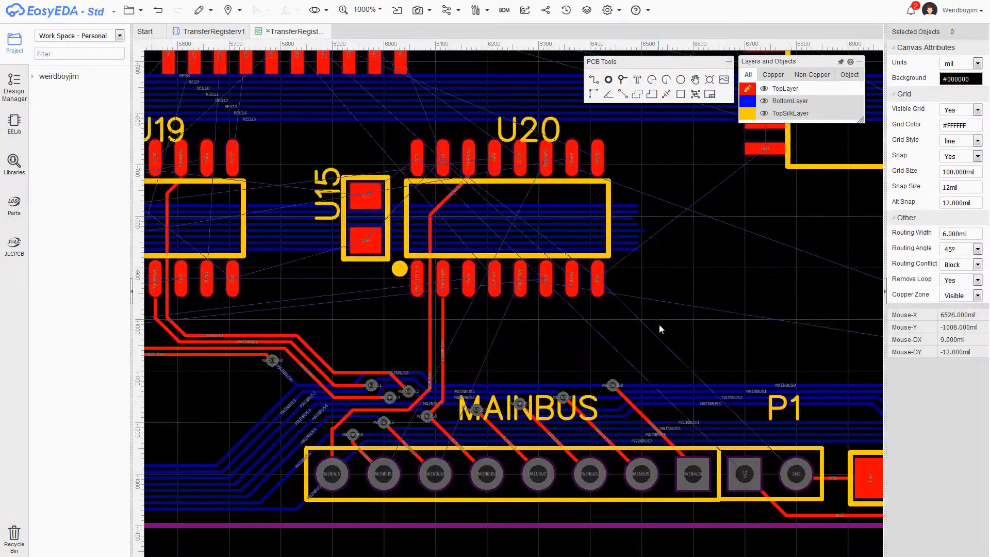
scroll(684, 448, "up", 2)
left_click(536, 343)
left_click_drag(553, 344, 556, 311)
left_click(550, 361)
left_click_drag(584, 361, 586, 328)
- Adjust the bend points of the raised bottom-layer MAINBUS5 track beside the MAINBUS0 top-layer track
scroll(675, 339, "down", 3)
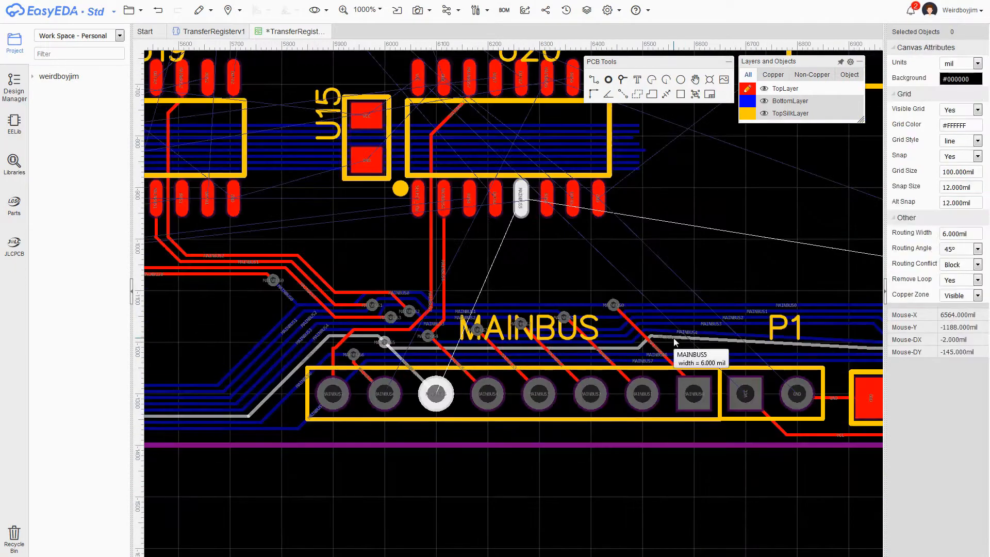
right_click_drag(846, 330, 562, 341)
scroll(586, 342, "up", 2)
left_click(584, 338)
scroll(586, 341, "down", 1)
scroll(619, 428, "up", 3)
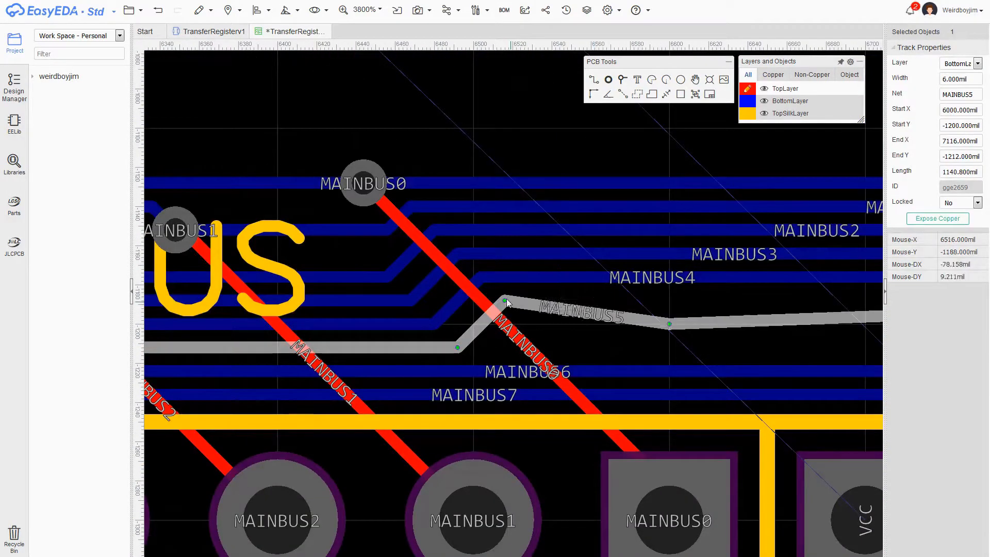
left_click_drag(507, 298, 485, 326)
left_click(577, 326)
scroll(578, 286, "down", 2)
- Route MAINBUS5 on the top layer from a via on its bottom track to U20's lower MAINBUS5 pad
left_click(588, 369)
left_click(433, 268)
left_click(381, 170)
- Shift the bottom-layer MAINBUS6 track upward near the new MAINBUS5 via
scroll(623, 278, "up", 1)
right_click_drag(624, 320, 568, 208)
left_click_drag(572, 293, 572, 282)
left_click(555, 320)
left_click_drag(555, 321, 555, 307)
- Route MAINBUS6 on the top layer from a via beside the MAINBUS5 via to U20's upper MAINBUS6 pad
right_click_drag(868, 321, 629, 298)
scroll(628, 298, "up", 1)
scroll(774, 315, "down", 2)
left_click(590, 304)
scroll(622, 319, "down", 1)
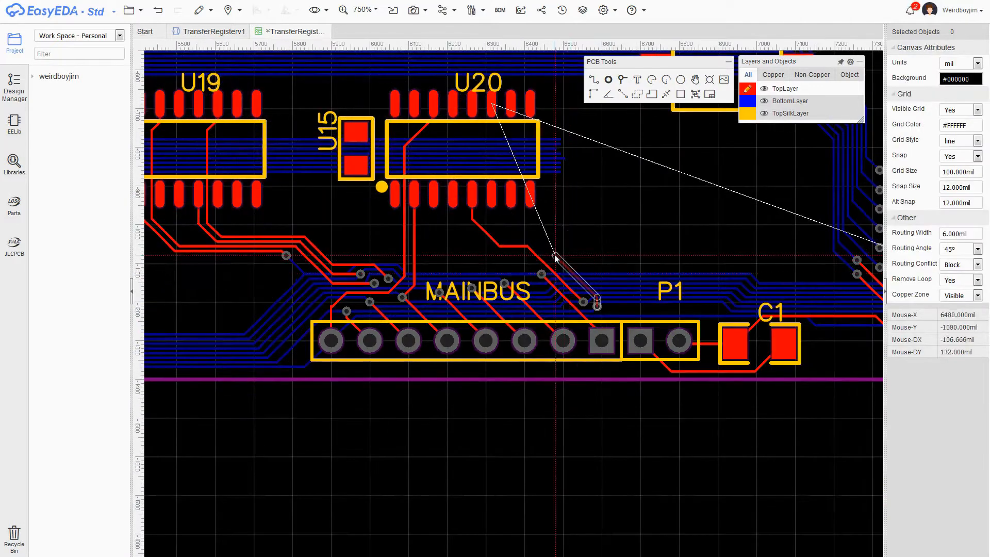
left_click(497, 111)
- Route VCC on the top layer from U15 to U20's VCC pad and from U16 to U19's VCC pad
right_click_drag(702, 333, 815, 400)
scroll(229, 201, "up", 1)
left_click(550, 199)
left_click(601, 162)
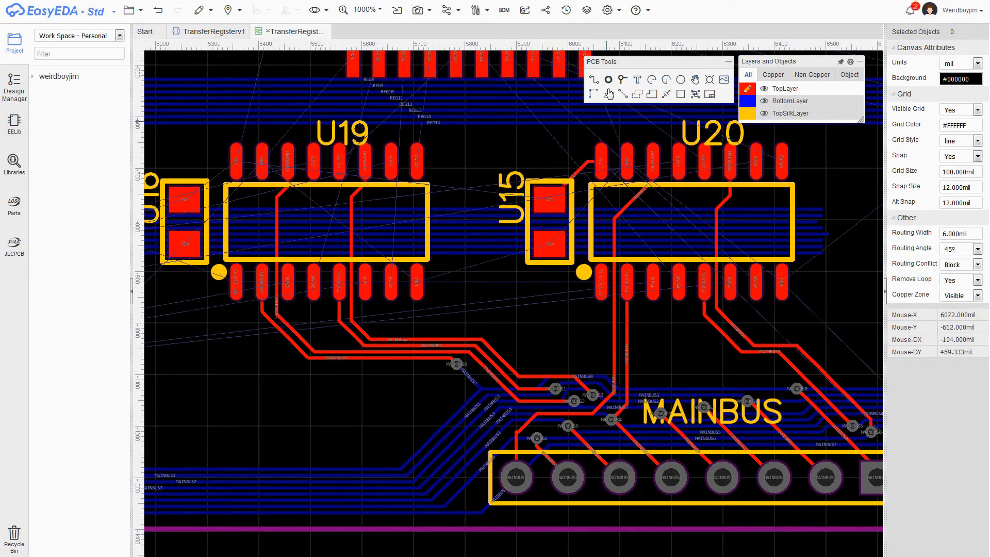
left_click(191, 205)
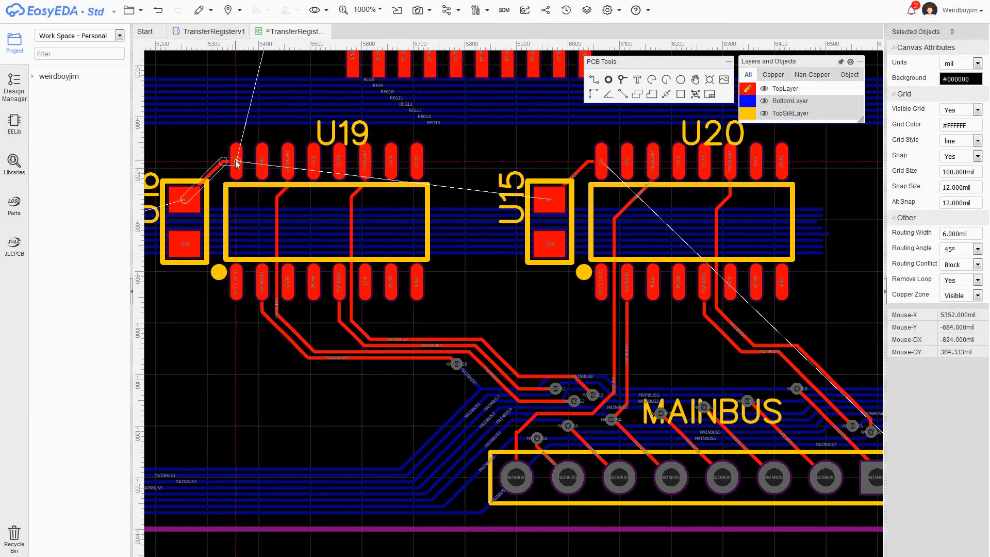
left_click(236, 163)
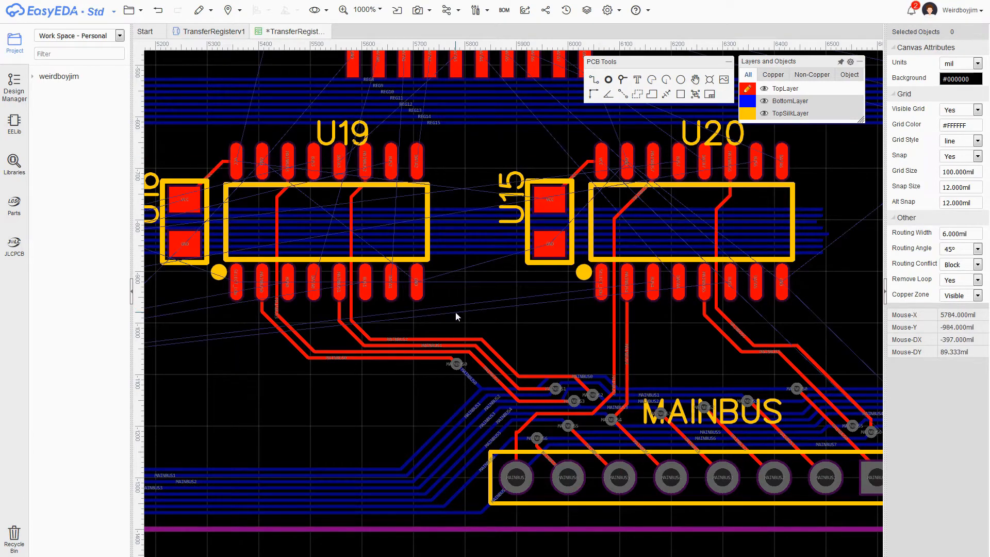
- Delete the excess bottom-layer BUS0 track beyond U19 and reposition its free end inside U19's outline
scroll(463, 295, "down", 1)
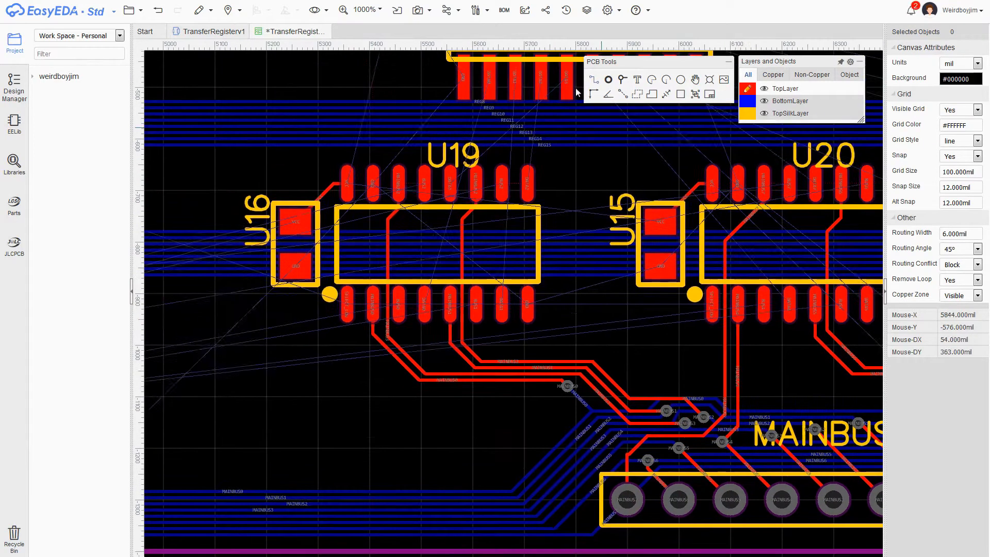
scroll(611, 346, "down", 1)
scroll(611, 346, "down", 1)
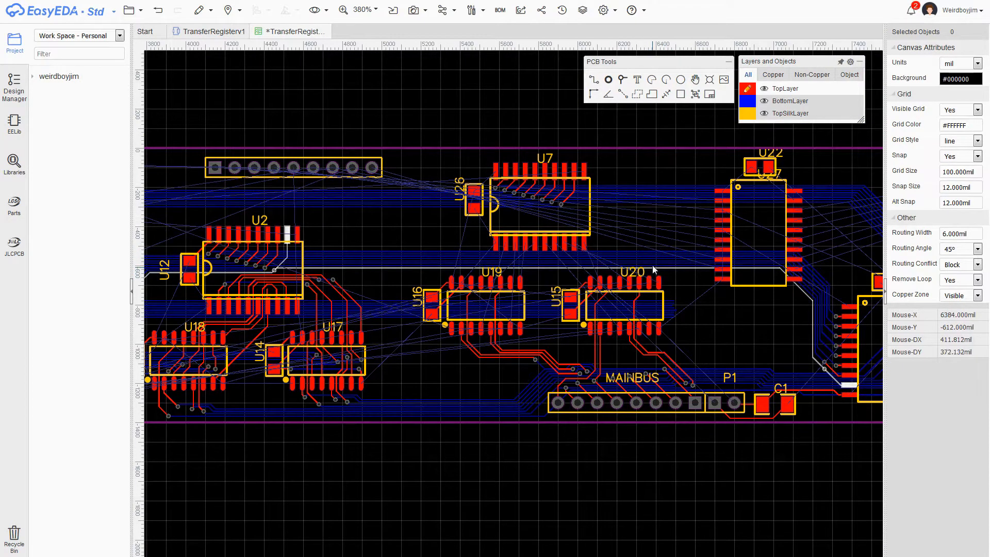
scroll(654, 269, "up", 2)
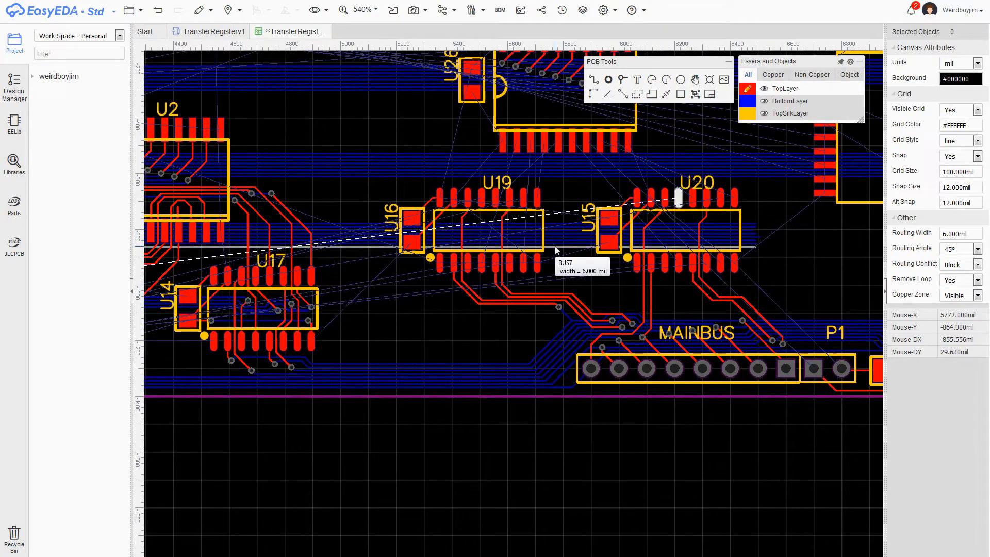
scroll(476, 191, "up", 5)
left_click(509, 223)
key("Delete")
scroll(584, 197, "down", 7)
scroll(604, 195, "up", 7)
left_click(488, 201)
left_click_drag(488, 201, 541, 207)
- Place a via at the BUS0 track's end inside U19 and route it on the top layer to the lower BUS0 pad
left_click(623, 79)
left_click(551, 197)
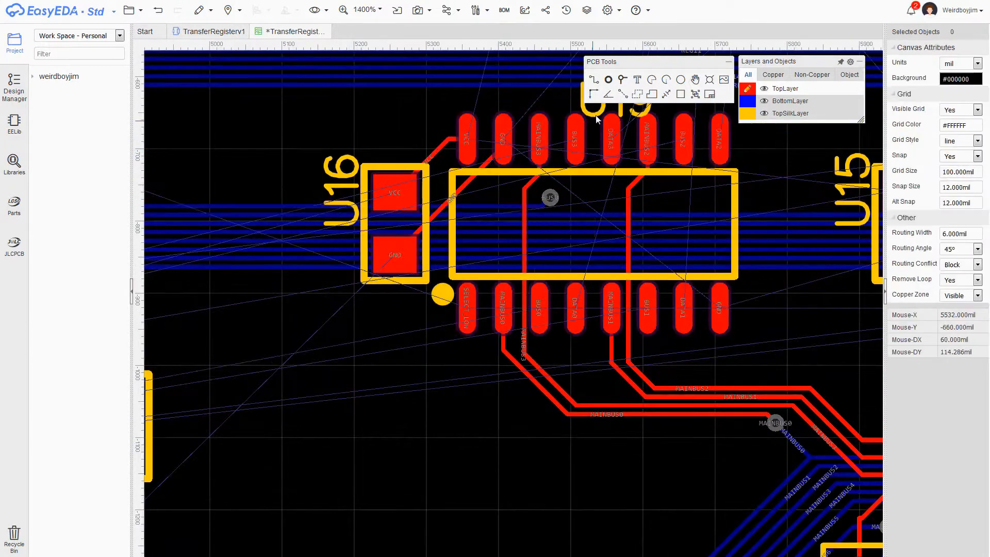
left_click(594, 79)
left_click(550, 197)
left_click(540, 308)
right_click(558, 356)
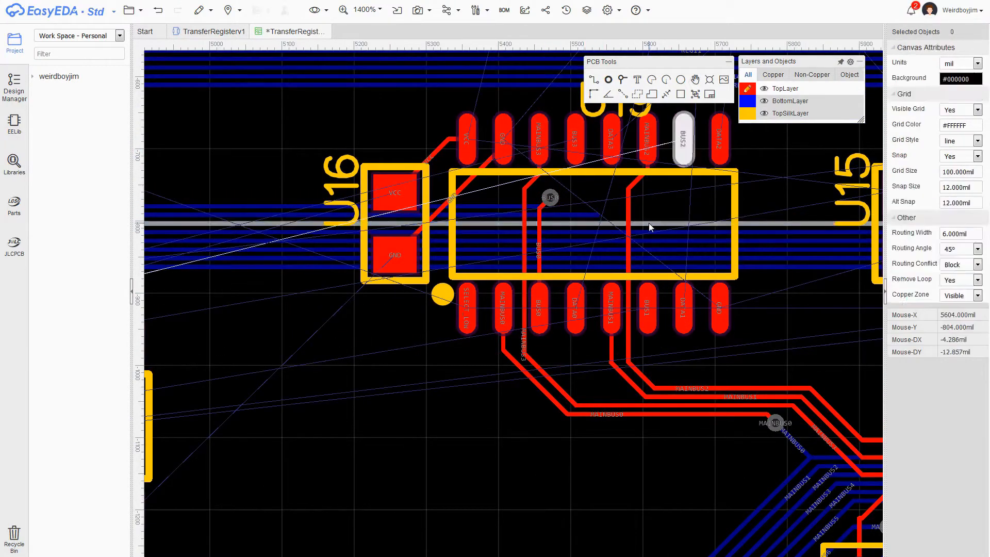
- Move the free ends of the bottom-layer BUS1, BUS2 and BUS3 tracks upward inside U19's outline
left_click(588, 231)
scroll(585, 231, "up", 3)
left_click_drag(597, 202, 640, 168)
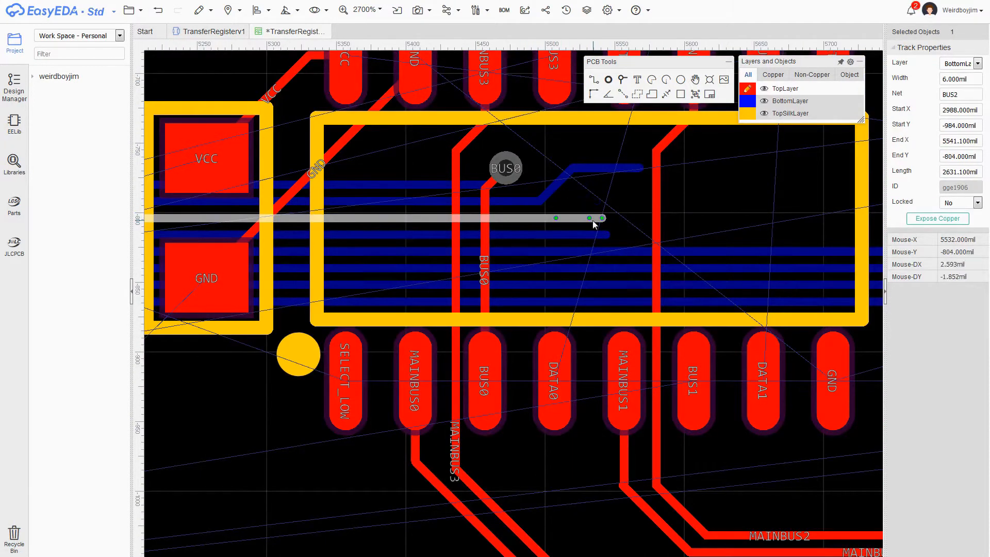
left_click_drag(602, 219, 640, 184)
left_click_drag(605, 234, 593, 221)
- Place a via at the BUS3 track's end and route it on the top layer to U19's upper BUS3 pad
left_click(623, 79)
left_click(606, 218)
scroll(627, 209, "down", 2)
left_click(584, 284)
left_click(546, 165)
- Adjust the bends and free ends of the remaining bottom-layer BUS tracks inside U19's outline
left_click_drag(610, 260, 732, 260)
left_click(653, 260)
left_click_drag(609, 247, 621, 271)
left_click(658, 262)
left_click(628, 260)
left_click_drag(731, 264, 721, 272)
left_click(645, 273)
left_click_drag(646, 272, 696, 272)
- Connect BUS1 to U19's lower BUS1 pad and BUS2 to its upper BUS2 pad, adjusting the nearby track ends
left_click(646, 248)
left_click(646, 247)
left_click(649, 405)
left_click(701, 165)
left_click_drag(646, 240, 670, 239)
left_click_drag(746, 273, 733, 273)
left_click_drag(658, 247, 670, 248)
- End the bottom-layer BUS4 track at a via inside U20 and route it on the top layer to the lower BUS4 pad
scroll(733, 272, "down", 1)
right_click_drag(733, 272, 405, 192)
scroll(632, 272, "up", 1)
left_click(642, 272)
mouse_move(662, 271)
left_mouse_down()
mouse_move(661, 251)
mouse_move(657, 261)
left_mouse_up()
left_click(654, 260)
left_click(655, 260)
left_click(676, 356)
- Raise the right-hand parts of the bottom-layer BUS5 and BUS6 tracks inside U20's outline
scroll(719, 426, "down", 1)
right_click_drag(719, 426, 485, 372)
left_click(467, 273)
left_click_drag(485, 272, 489, 256)
left_click_drag(691, 272, 691, 255)
left_click(502, 281)
left_click_drag(502, 281, 500, 264)
- Shorten the bottom-layer BUS7 track to a via inside U20 and route it on the top layer to the upper BUS7 pad
left_click(490, 290)
left_click_drag(691, 281, 502, 290)
left_click(509, 281)
left_click(490, 165)
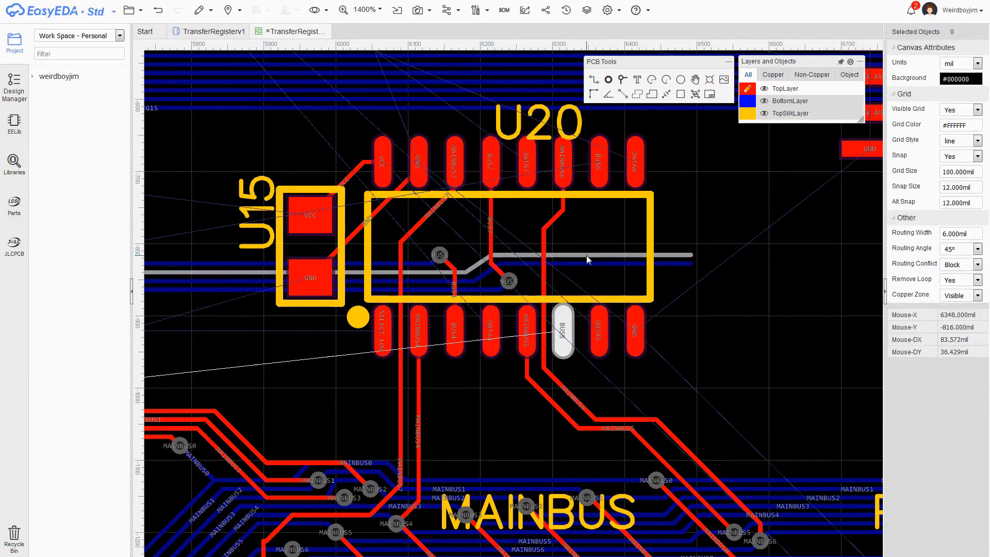
- Raise the horizontal run of the bottom-layer BUS5 track inside U20 further and adjust the nearby track bends
left_click(567, 255)
left_click_drag(568, 255, 567, 246)
left_click(475, 281)
mouse_move(475, 281)
left_mouse_down()
mouse_move(483, 281)
mouse_move(475, 272)
left_mouse_up()
left_click(467, 272)
left_click(732, 296)
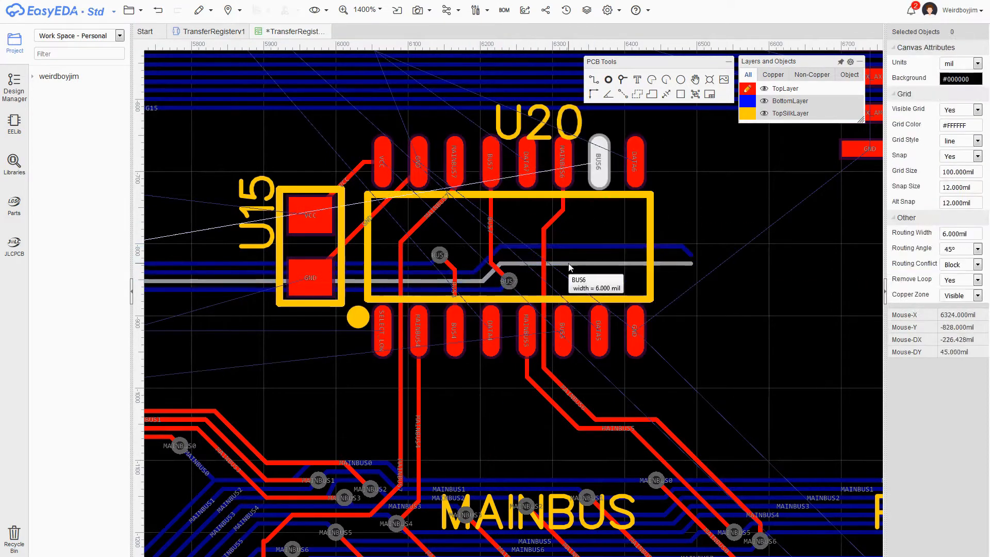
- Connect BUS5 through a via to U20's lower BUS5 pad and BUS6 to its upper BUS6 pad, deleting the leftover track end
left_click(569, 247)
left_click(564, 330)
left_click_drag(570, 247, 613, 263)
left_click(670, 247)
key("Delete")
left_click(600, 166)
- Draw short top-layer stubs upward from U7's lower DATA0 to DATA7 pads and the adjacent right-hand GND pad
scroll(693, 200, "down", 3)
right_click_drag(587, 279, 790, 444)
scroll(805, 247, "up", 2)
left_click(349, 279)
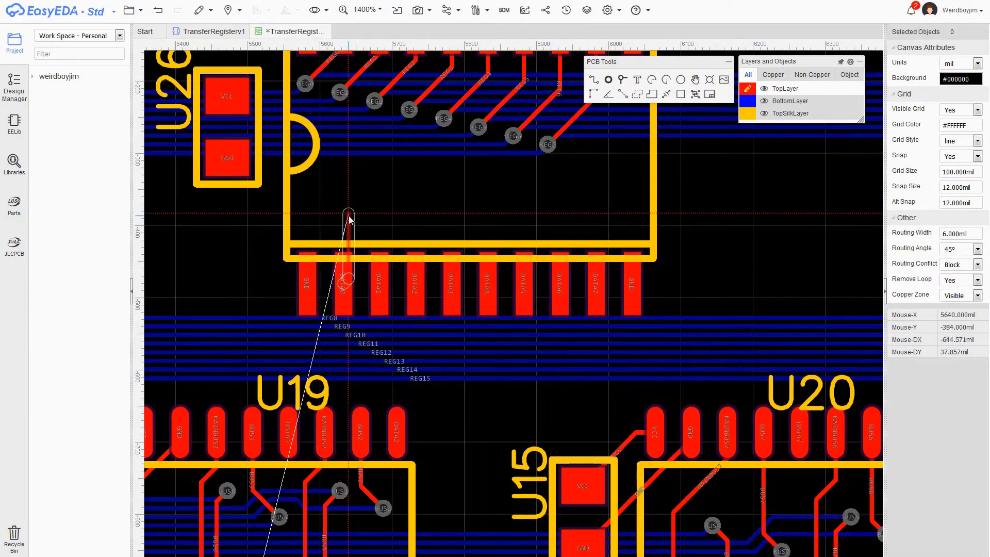
left_click(347, 222)
right_click(444, 164)
right_click(450, 158)
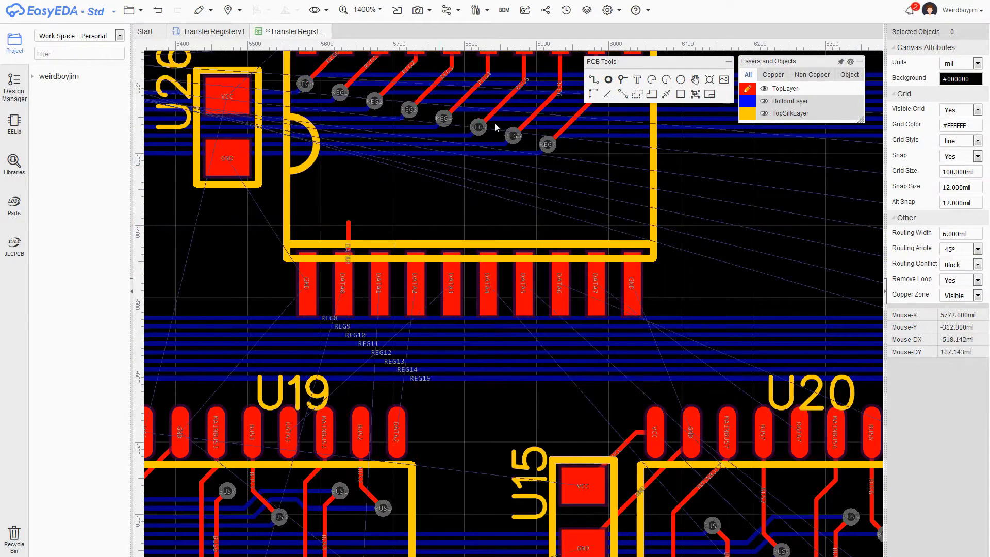
left_click(592, 82)
left_click(378, 282)
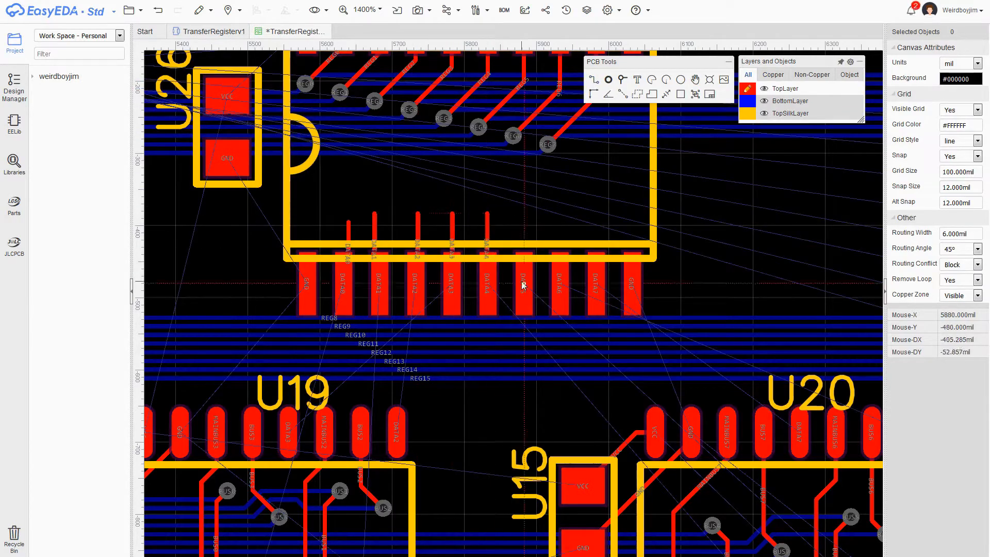
scroll(604, 216, "down", 2)
scroll(602, 216, "up", 2)
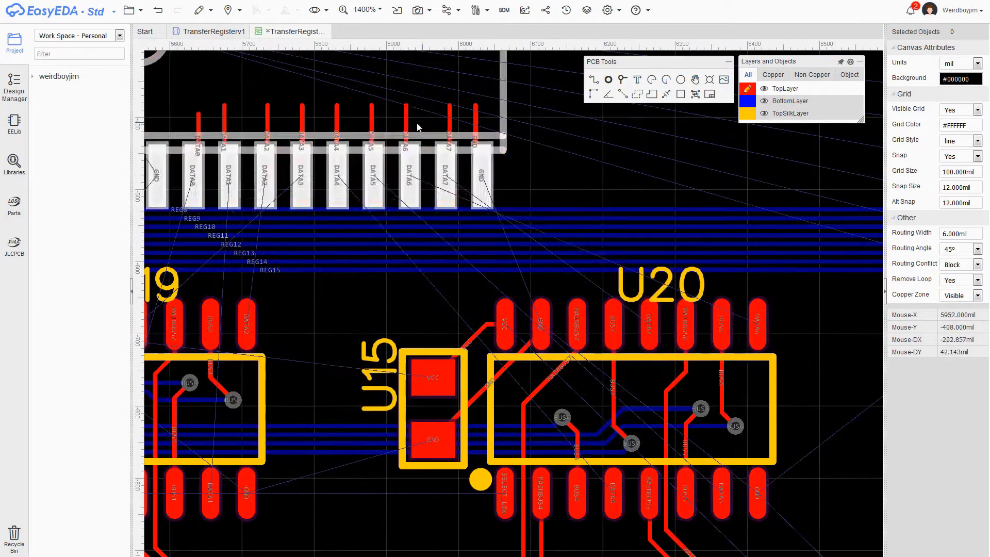
- Route DATA7 and DATA6 on the top layer from U7 to U20's upper pads and delete the GND stub
left_click(607, 253)
left_click(649, 324)
left_click(407, 106)
left_click(475, 114)
key("Delete")
left_click(407, 106)
right_click_drag(601, 80, 575, 180)
left_click(605, 179)
left_click(732, 423)
- Route DATA4 on the top layer from U7 to U20's lower DATA4 pad and shift its horizontal run
scroll(562, 246, "down", 1)
right_click_drag(563, 246, 602, 192)
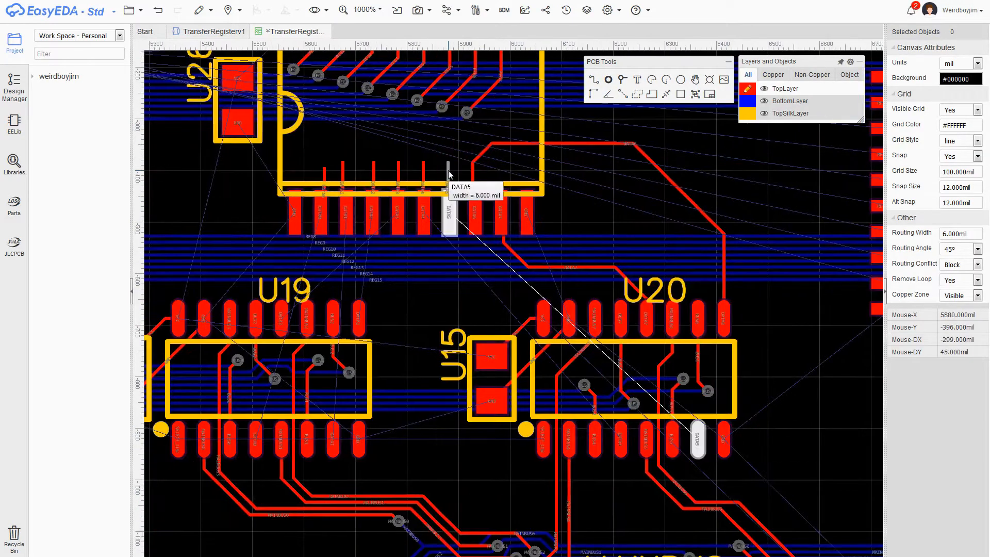
left_click(423, 171)
left_click(620, 439)
left_click_drag(483, 286, 484, 276)
right_click_drag(613, 206, 549, 186)
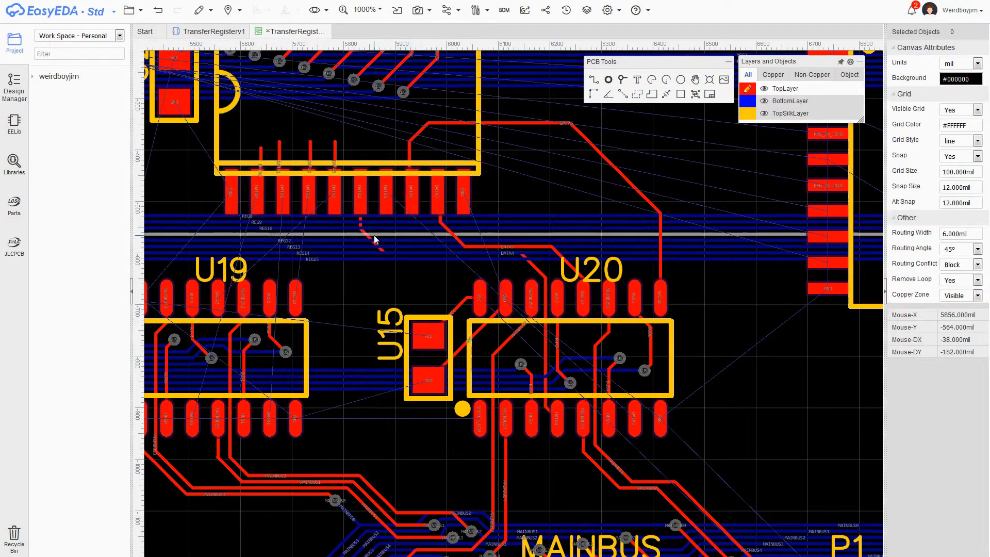
- Route DATA5 from U7 to U20's lower DATA5 pad, crossing beneath the DATA6 track on the bottom layer between two vias
scroll(373, 238, "up", 2)
key("w")
left_click(352, 164)
right_click_drag(373, 67, 365, 157)
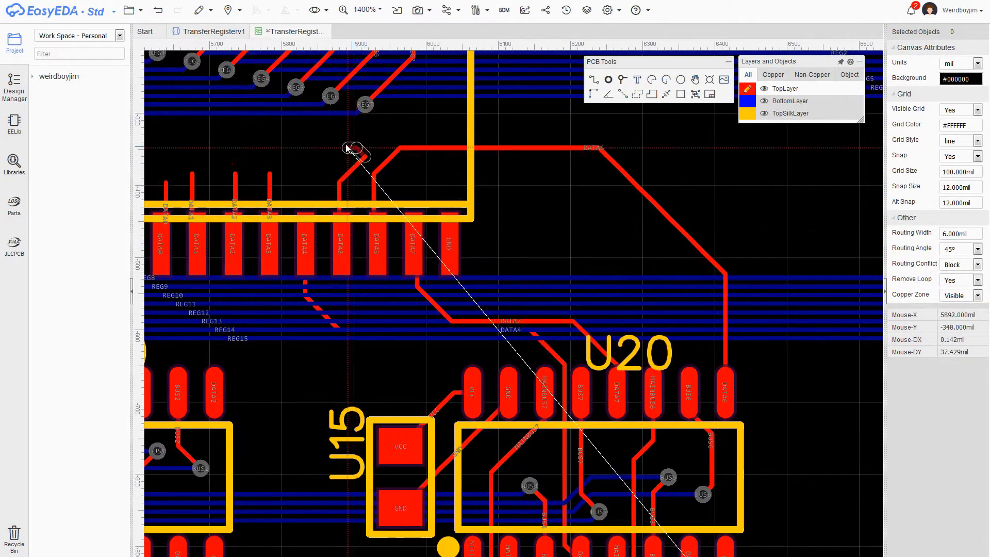
key("b")
right_click_drag(717, 191, 604, 152)
key("t")
key("Escape")
- Route DATA0 on the top layer from U7 through U19's outline to its lower DATA0 pad
scroll(639, 224, "down", 2)
right_click_drag(311, 351, 604, 265)
left_click(424, 334)
key("w")
left_click(525, 162)
left_click(523, 189)
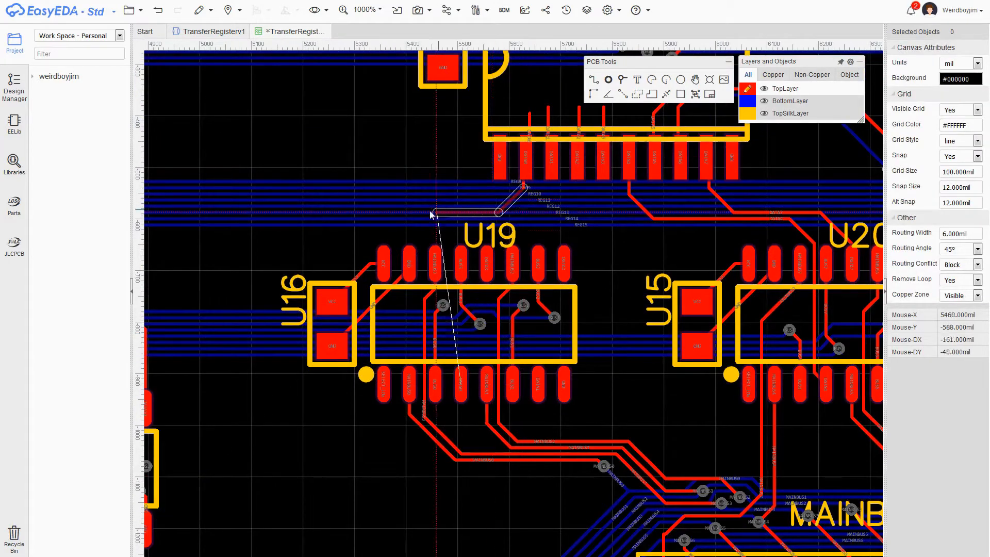
scroll(452, 291, "up", 5)
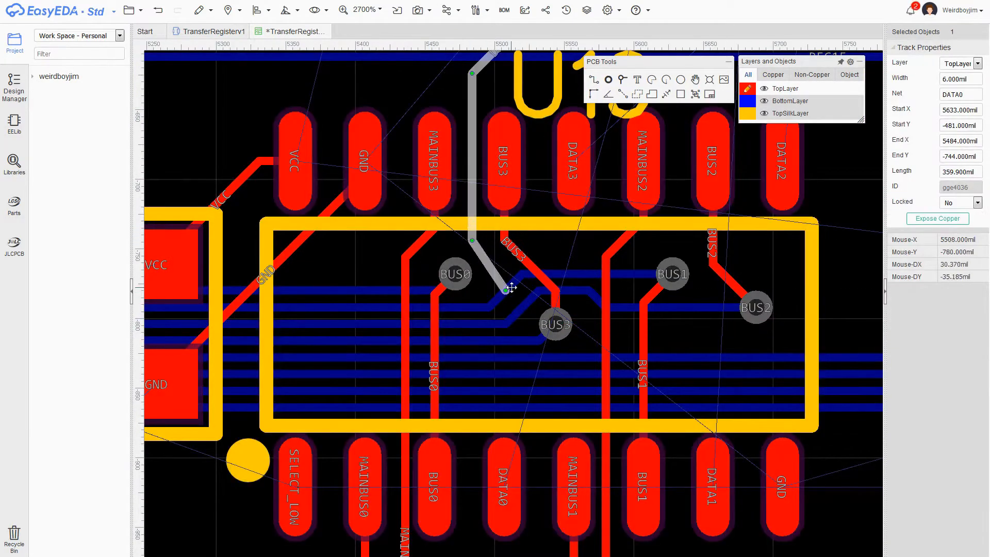
scroll(562, 294, "down", 5)
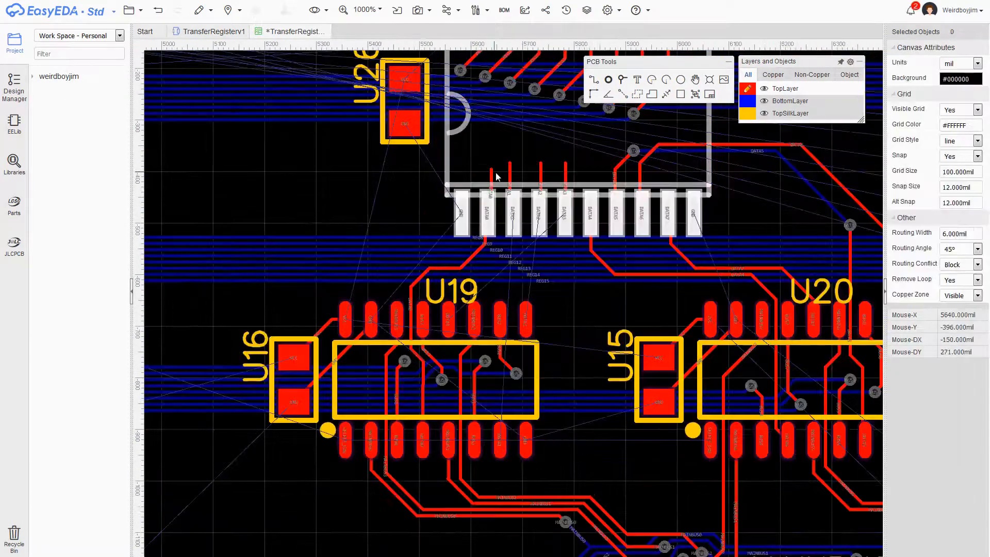
- Delete the DATA2 stub at U7 and route DATA2 from its pad to U19's upper DATA2 pad
left_click(541, 171)
key("Delete")
key("w")
left_click(539, 214)
left_click(526, 316)
right_click(567, 297)
- Route DATA1 from U7 to U19's lower DATA1 pad, shifting the track segment that blocks its path
left_click(508, 161)
right_click_drag(526, 171, 530, 116)
scroll(579, 265, "up", 2)
right_click(466, 316)
scroll(465, 316, "up", 2)
left_click_drag(473, 225, 448, 225)
left_click(473, 193)
left_click(594, 80)
left_click(473, 200)
left_click(503, 382)
- Shift the BUS1 and BUS2 vias and track segments inside U19 to make room for DATA1
left_click_drag(534, 250, 509, 249)
left_click_drag(503, 204, 535, 203)
left_click(498, 211)
left_click_drag(473, 230, 484, 230)
mouse_move(452, 229)
left_mouse_down()
mouse_move(464, 230)
mouse_move(442, 227)
mouse_move(442, 214)
left_mouse_up()
left_click_drag(451, 239, 473, 240)
left_click(602, 208)
- Examine the whole board for the connections that are still unrouted
scroll(603, 208, "down", 5)
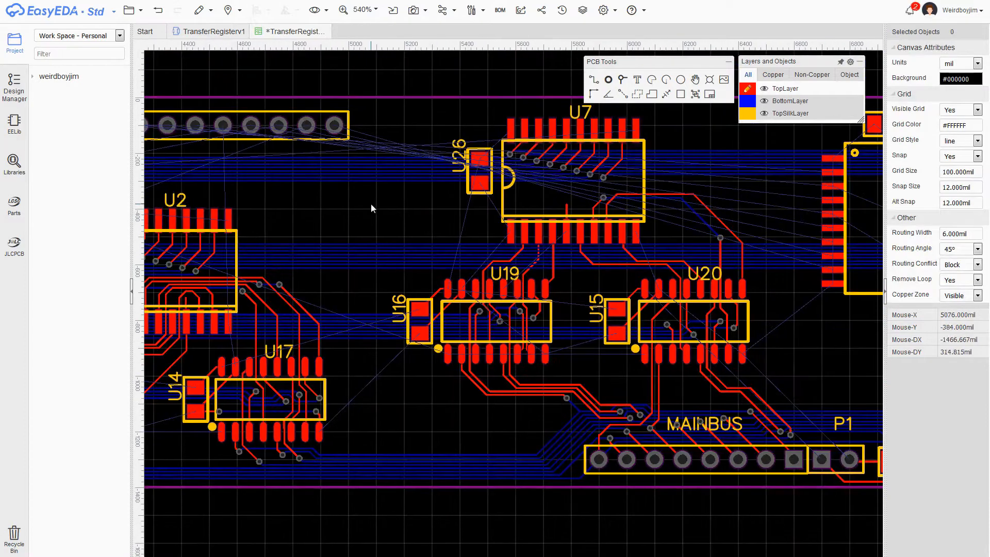
scroll(359, 212, "down", 3)
right_click_drag(360, 212, 443, 218)
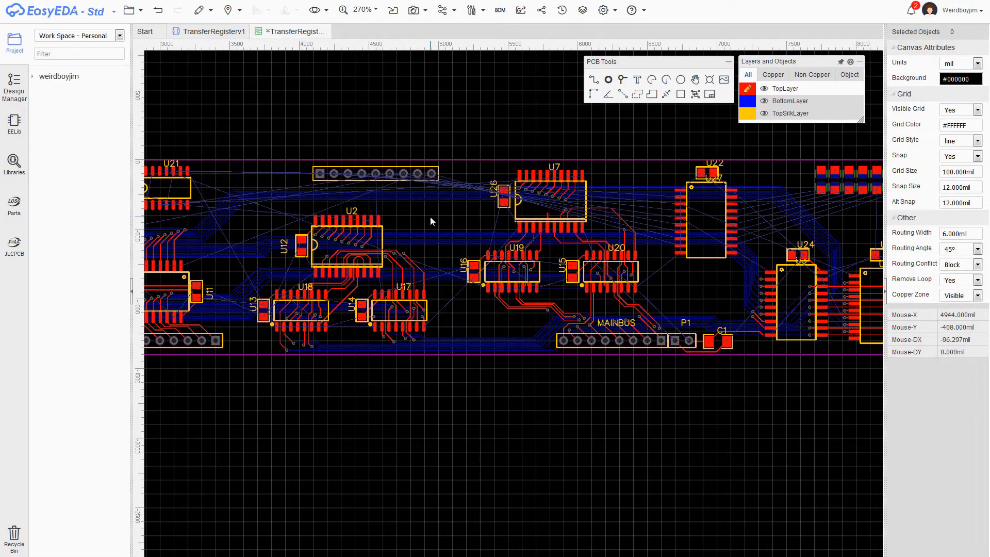
scroll(431, 217, "down", 1)
right_click_drag(428, 218, 470, 192)
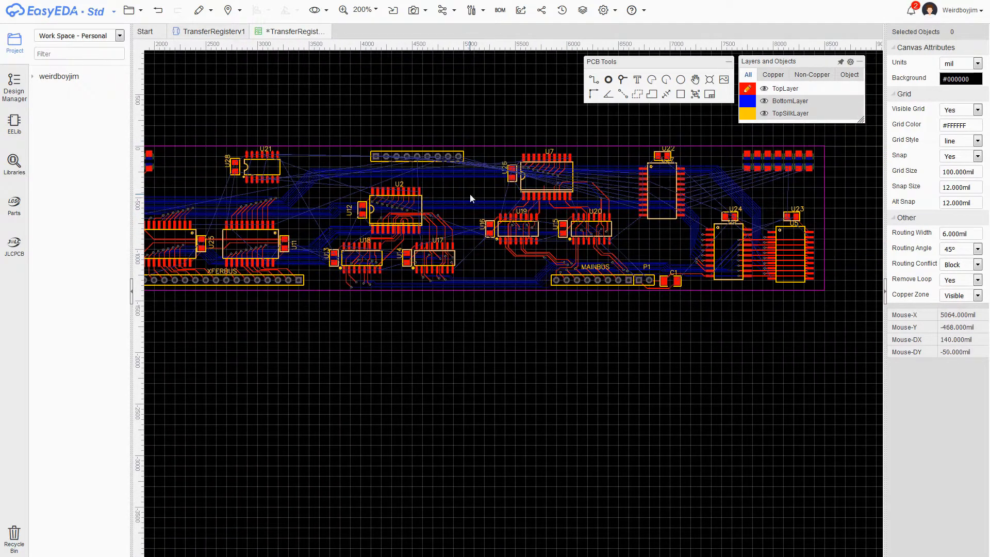
scroll(422, 136, "up", 4)
scroll(426, 173, "up", 2)
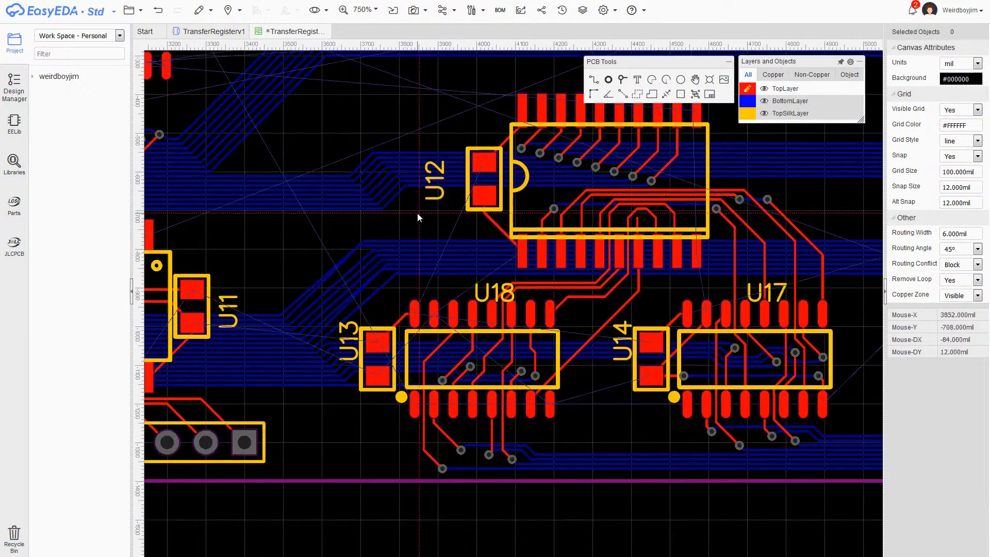
scroll(458, 278, "up", 2)
- Route GND on the top layer from U17's lower GND pad diagonally to U16's GND pad
right_click_drag(789, 263, 435, 336)
left_click(431, 370)
left_click(620, 190)
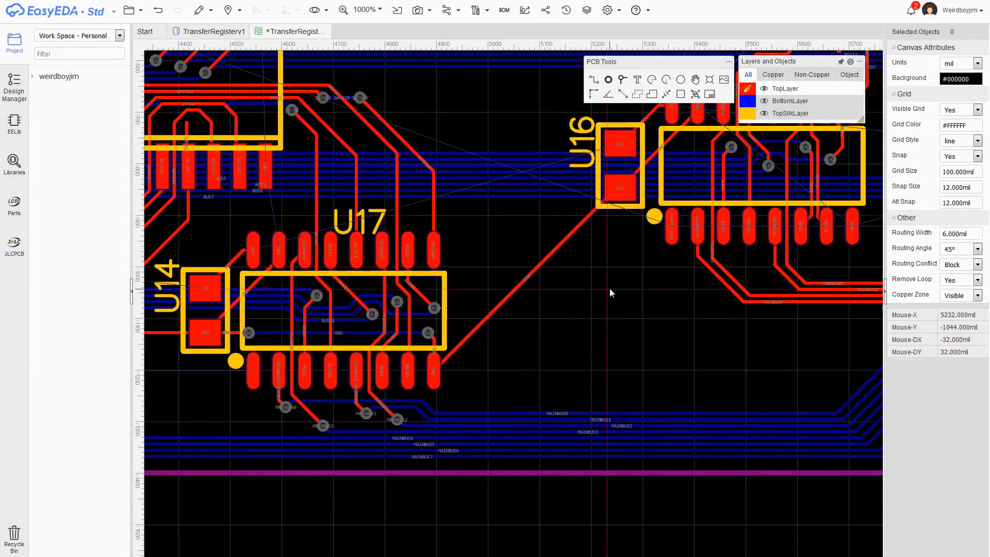
- Connect C1's right-hand pad to U24's VCC pad on the top layer and adjust the track's bend near U3
right_click_drag(852, 228, 468, 285)
right_click_drag(851, 289, 470, 268)
scroll(469, 268, "down", 1)
right_click_drag(779, 415, 599, 306)
scroll(600, 309, "down", 2)
scroll(675, 321, "up", 1)
left_click(515, 305)
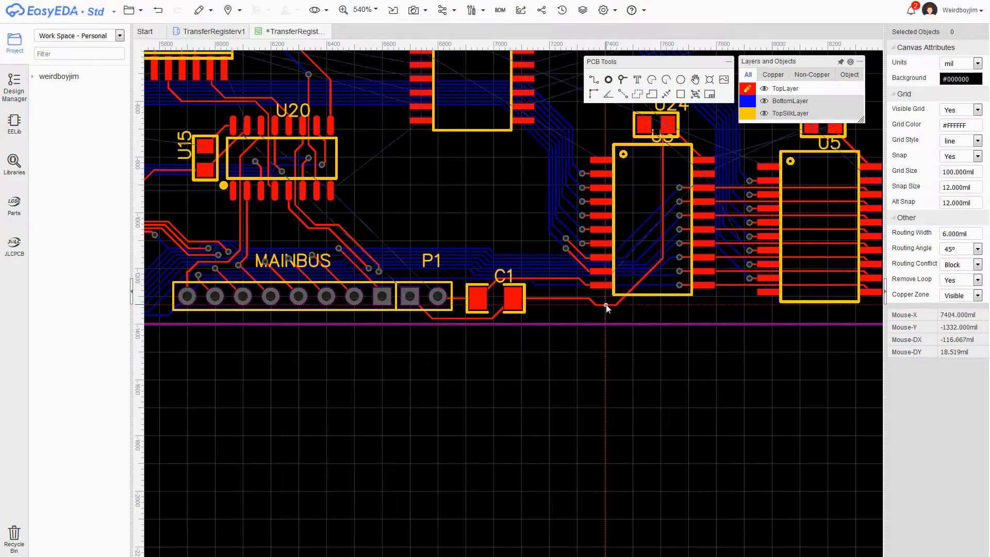
scroll(608, 307, "up", 4)
left_click_drag(641, 299, 663, 278)
scroll(663, 278, "down", 4)
- Route VCC on the top layer from U24's right-hand pad over to U23's right-hand pad
right_click_drag(863, 179, 607, 281)
left_click(452, 205)
left_click(619, 205)
scroll(661, 189, "up", 1)
left_click(652, 290)
left_click(570, 213)
- Connect U23's GND pad to U24's GND pad with a bottom-layer crossing and to U3's right-hand GND pad on the top layer
right_click_drag(667, 174, 822, 201)
scroll(822, 202, "up", 1)
left_click(695, 257)
left_click(699, 229)
key("b")
key("t")
scroll(504, 277, "up", 1)
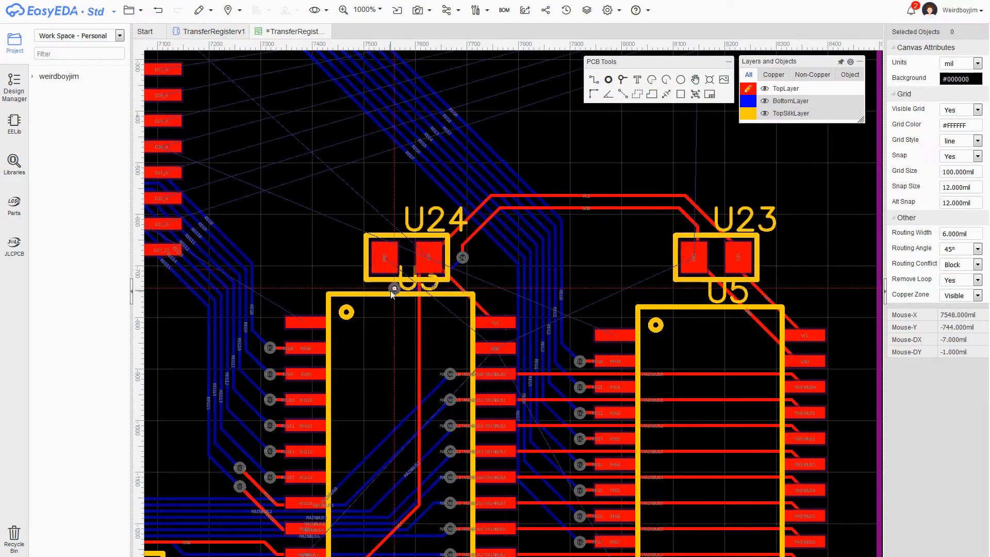
left_click(679, 251)
left_click(769, 252)
- Route GND from U5 up the board's right edge to a via and across the lower pad row on the bottom layer
scroll(769, 252, "down", 3)
right_click_drag(835, 168, 649, 202)
scroll(657, 265, "up", 1)
key("w")
left_click(627, 389)
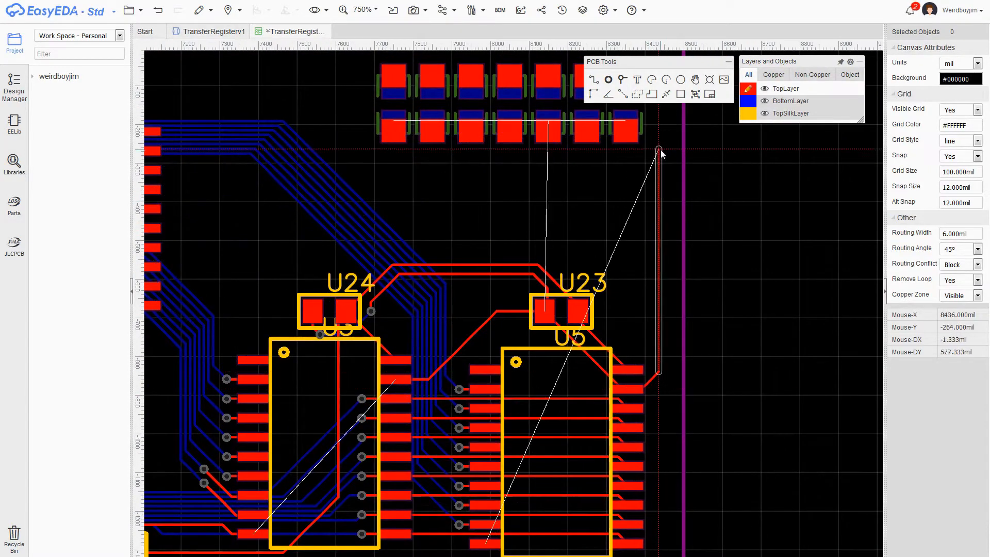
key("v")
scroll(670, 138, "up", 2)
right_click_drag(669, 138, 720, 280)
key("b")
left_click(721, 281)
left_click(208, 253)
scroll(713, 210, "down", 6)
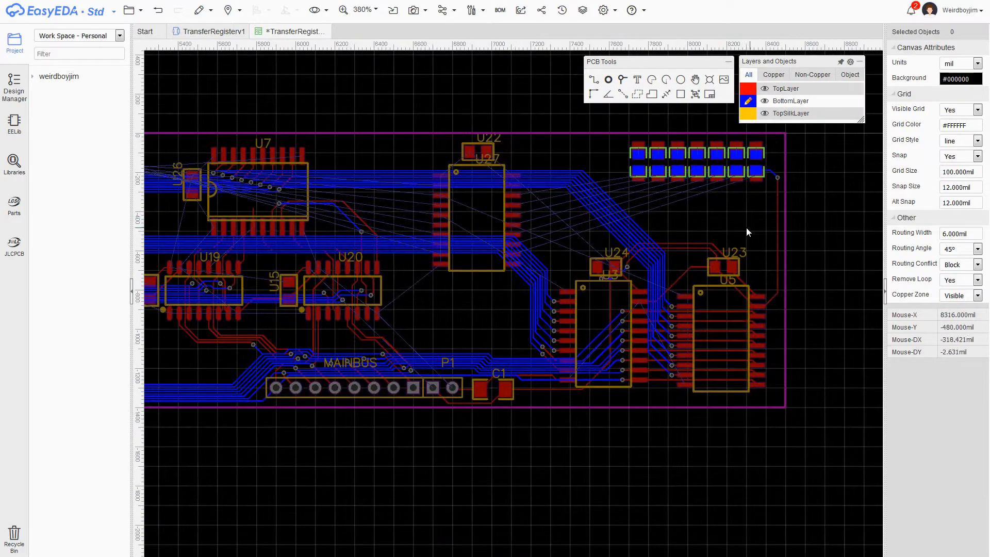
- Set the snap size to 6 mil and route DATA3 on the top layer from U7 to U19's upper DATA3 pad
scroll(213, 227, "up", 3)
right_click_drag(212, 228, 568, 300)
key("t")
mouse_move(624, 223)
right_mouse_down()
mouse_move(481, 218)
mouse_move(550, 118)
mouse_move(438, 141)
right_mouse_up()
scroll(481, 219, "up", 1)
right_click(537, 194)
double_click(961, 187)
type("6")
left_click(463, 372)
right_click(463, 372)
- Connect U26's GND pad to U7's lower right-hand GND pad through two vias and a bottom-layer track
scroll(554, 124, "down", 1)
key("w")
left_click(334, 145)
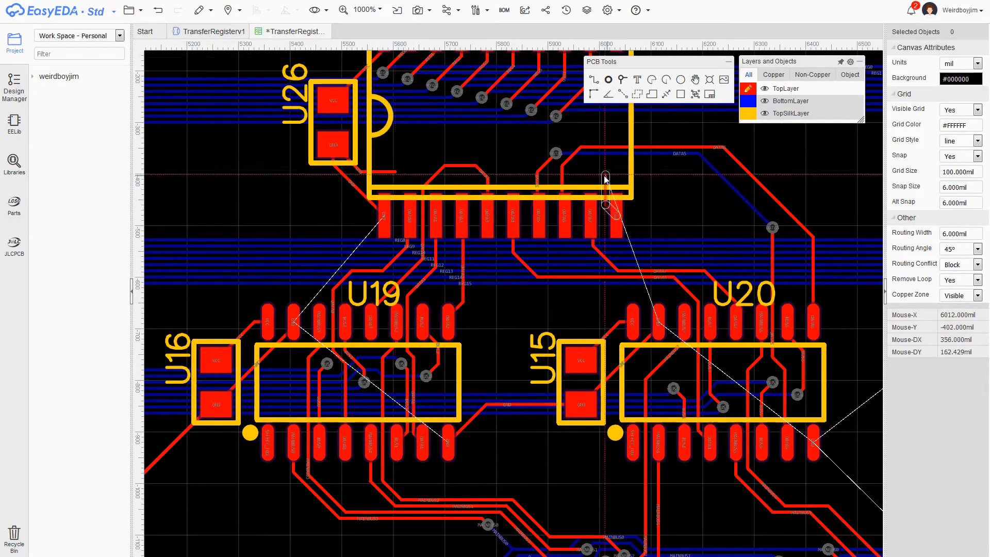
left_click(593, 172)
key("v")
left_click(593, 172)
left_click(395, 173)
key("b")
left_click(396, 172)
key("t")
- Route GND on the top layer from U20's lower GND pad to U27's lower left-hand pad and diagonally down from U20
right_click_drag(691, 206, 582, 185)
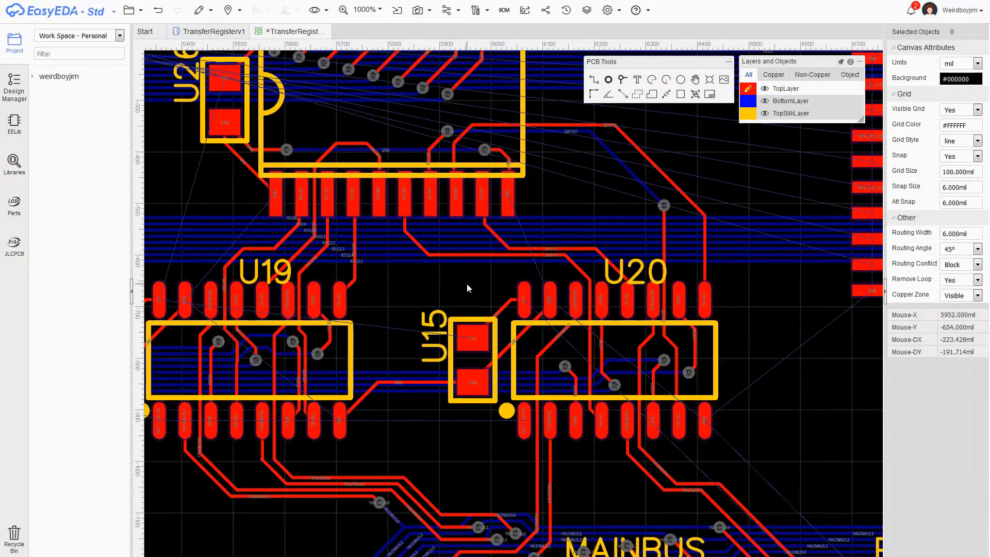
scroll(463, 273, "down", 2)
scroll(688, 352, "up", 3)
right_click_drag(689, 352, 644, 294)
scroll(554, 218, "down", 3)
right_click_drag(626, 160, 585, 266)
scroll(550, 312, "up", 2)
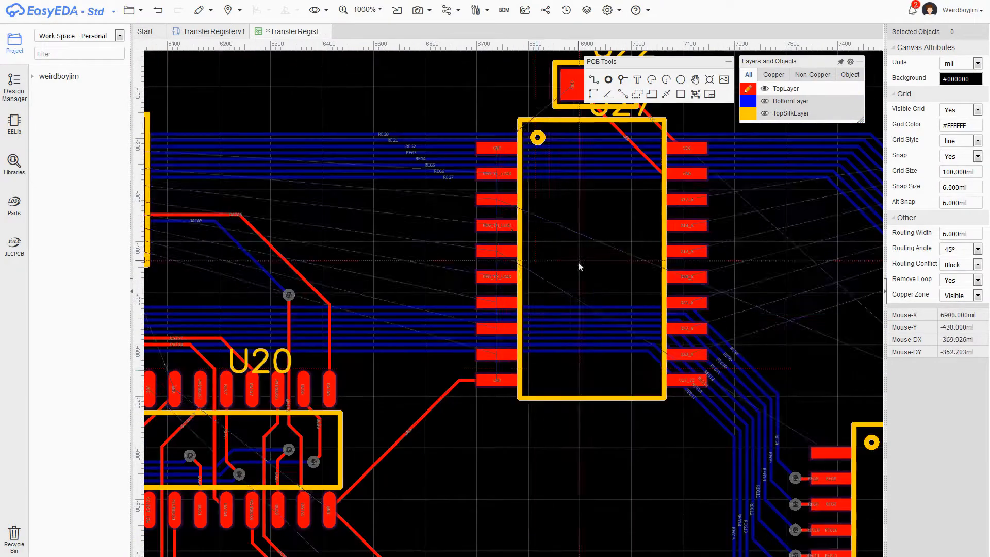
- Connect U19's lower GND pad to U16's GND pad with a bottom-layer track between two vias
scroll(595, 204, "down", 3)
right_click_drag(464, 160, 714, 98)
scroll(603, 259, "up", 3)
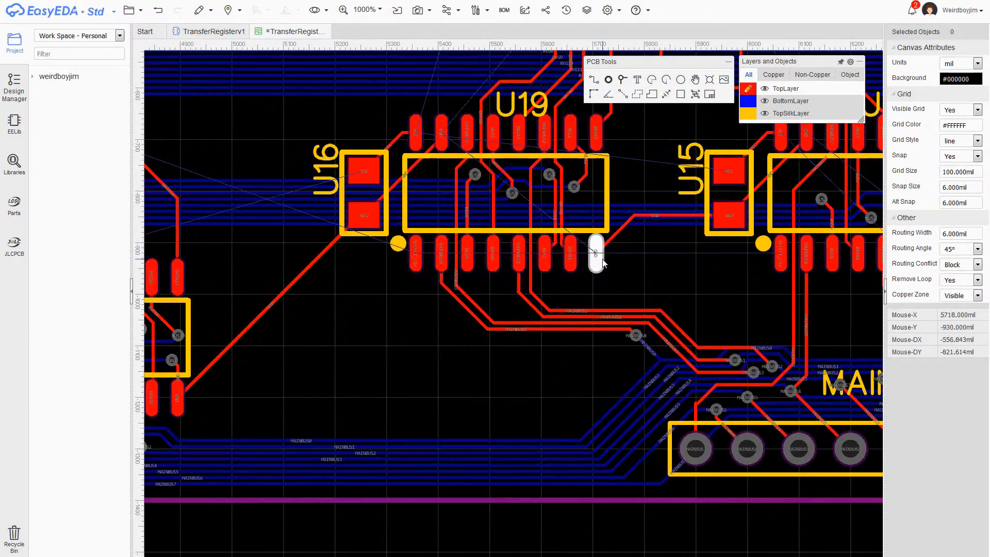
left_click(748, 101)
left_click(614, 236)
left_click(382, 243)
key("t")
left_click(364, 216)
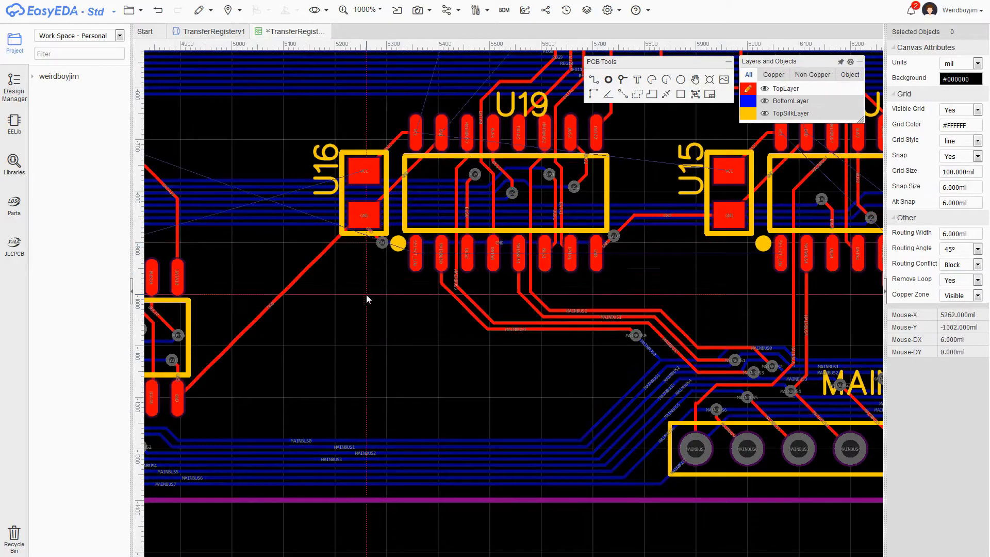
- Route VCC on the top layer from P1's VCC pad diagonally up to a via below U20, switching to the bottom layer there
right_click(356, 279)
scroll(353, 278, "down", 1)
right_click_drag(619, 158, 498, 152)
scroll(783, 256, "up", 1)
right_click_drag(757, 228, 758, 209)
left_click(596, 80)
left_click(805, 429)
left_click(722, 319)
key("v")
right_click(738, 245)
left_click(749, 101)
left_click(722, 318)
- Continue VCC on the bottom layer from that via around U20 and past U15 to a via between U16 and U19
left_click(681, 189)
right_click_drag(333, 158, 565, 168)
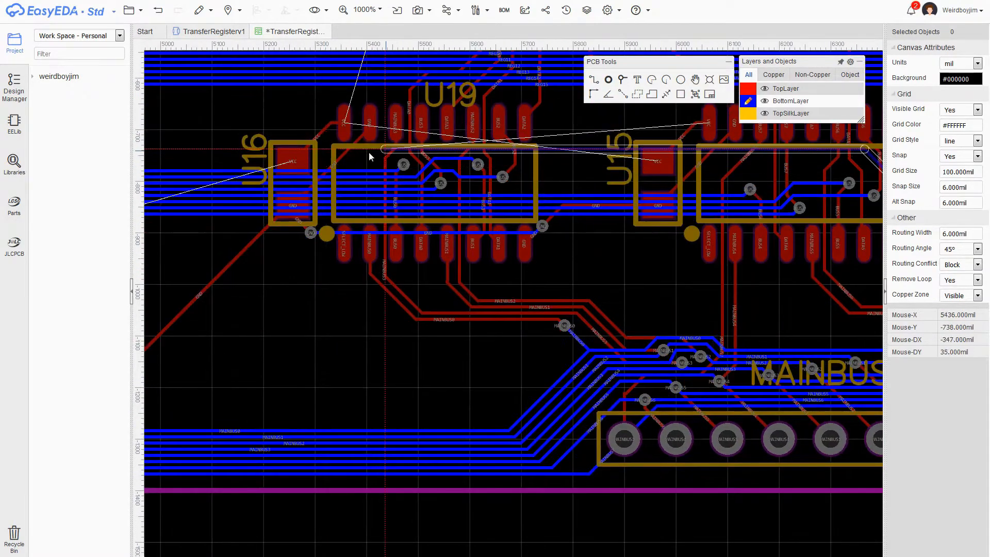
right_click_drag(672, 271, 561, 288)
key("t")
key("v")
right_click(542, 128)
right_click_drag(466, 146, 578, 298)
- Route VCC on the top layer from U16's VCC pad up to U26's VCC pad
key("w")
left_click(402, 154)
right_click(349, 141)
scroll(644, 143, "down", 1)
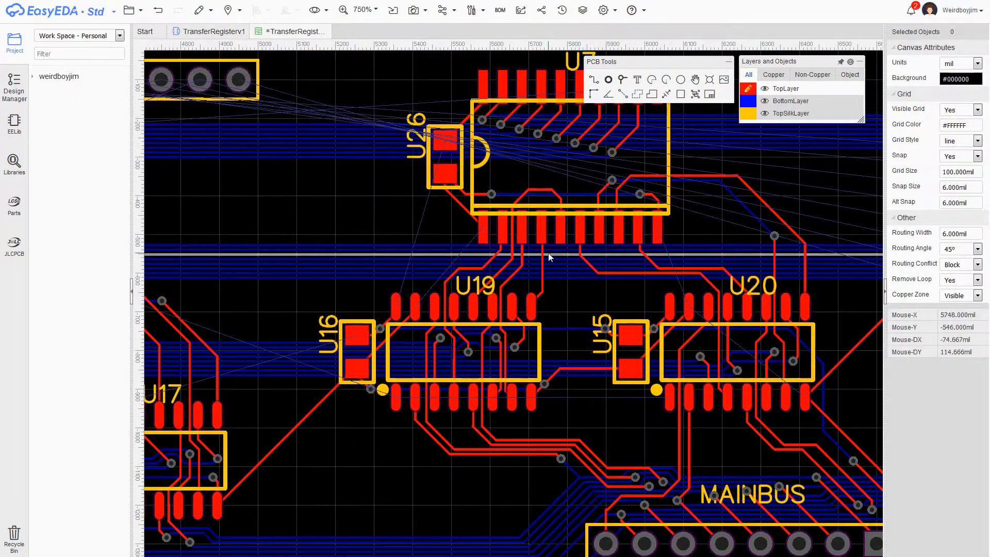
left_click(355, 336)
left_click(445, 140)
right_click(415, 301)
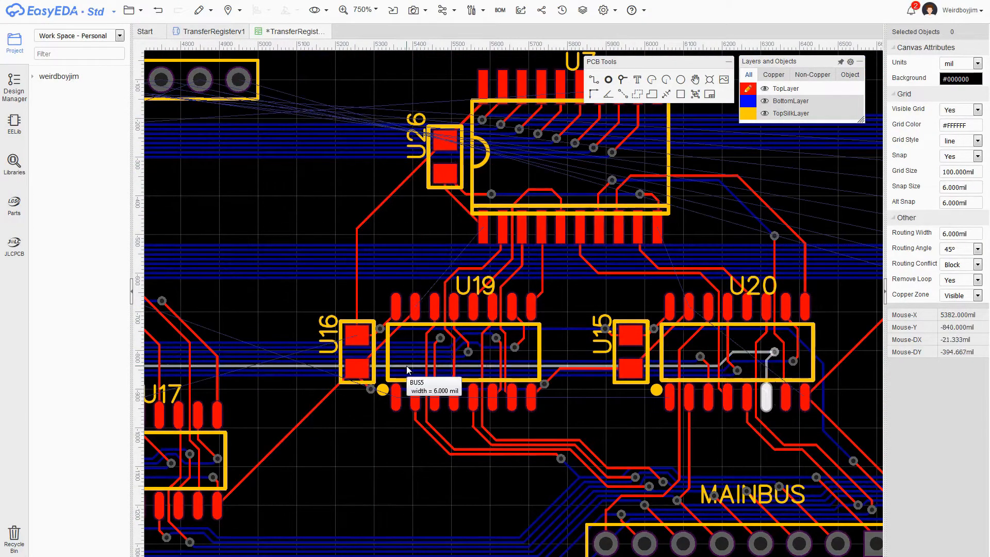
- Route VCC on the top layer from U11's VCC pad to U13's VCC pad
right_click_drag(710, 231, 717, 201)
scroll(422, 194, "down", 2)
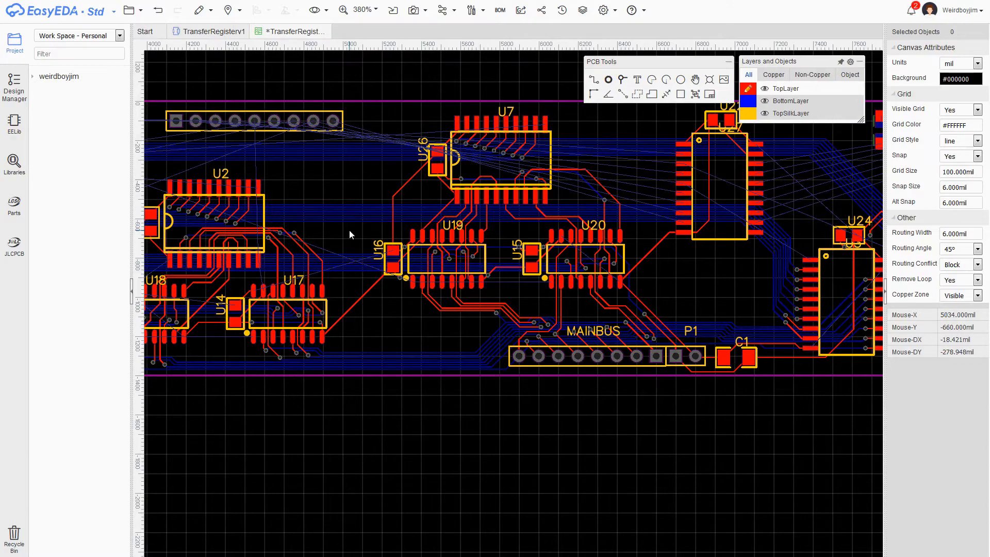
scroll(593, 294, "up", 2)
scroll(512, 270, "down", 2)
right_click_drag(422, 213, 597, 208)
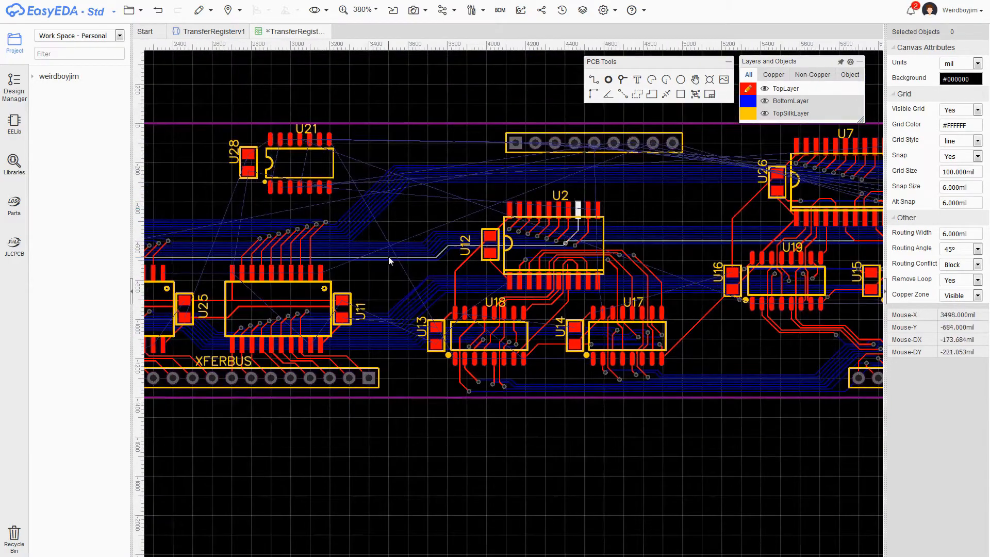
right_click_drag(436, 328, 586, 307)
scroll(586, 308, "up", 1)
right_click_drag(476, 240, 403, 214)
scroll(422, 223, "up", 1)
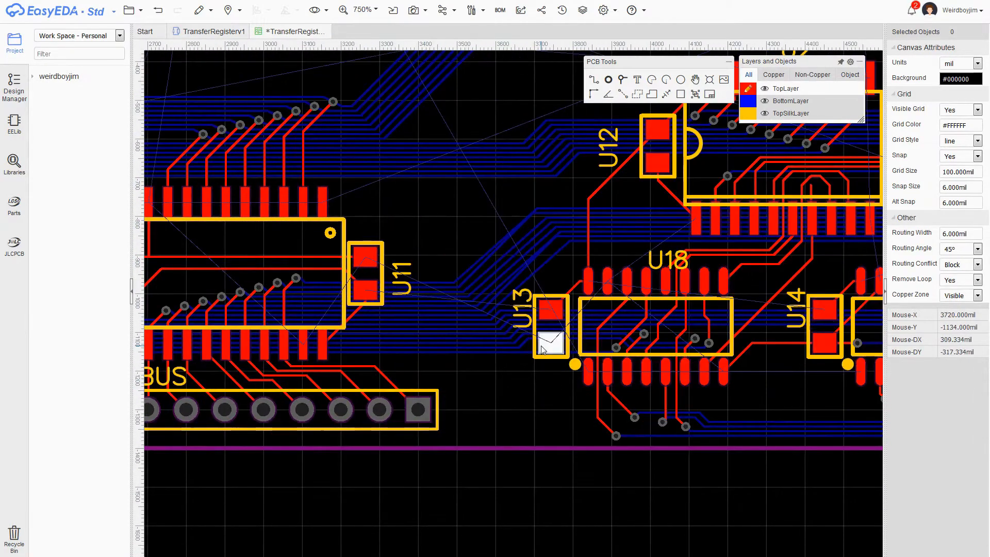
scroll(542, 349, "down", 3)
scroll(507, 348, "up", 4)
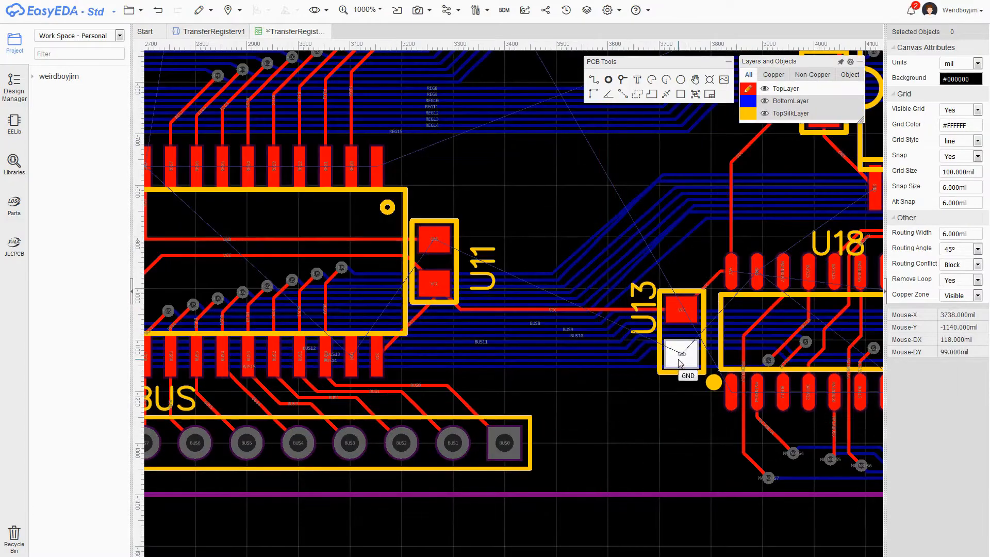
- Route GND on the bottom layer from the via beside U12's GND pad to a via beside U11's GND pad
scroll(678, 364, "down", 1)
right_click_drag(775, 211, 710, 241)
scroll(712, 239, "up", 1)
key("w")
left_click(736, 231)
key("b")
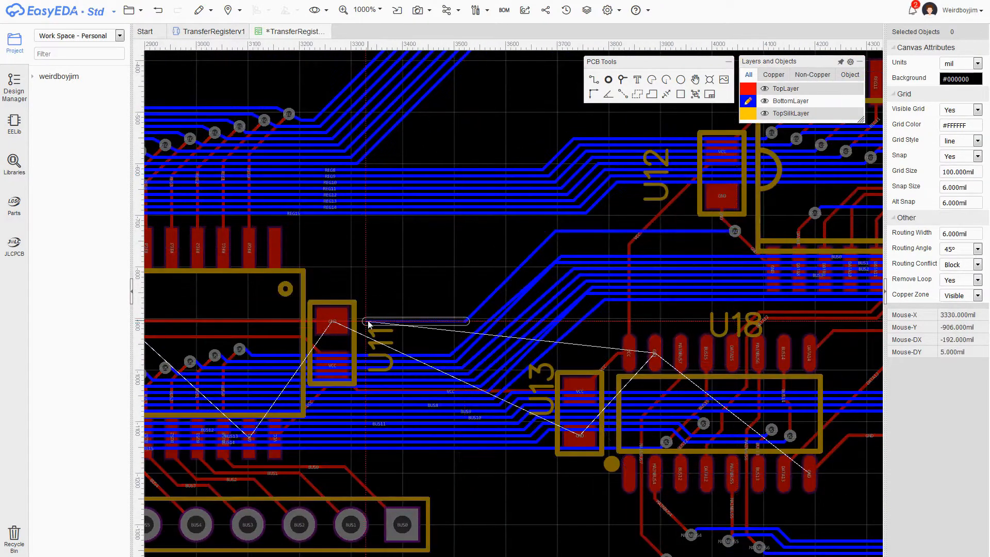
key("t")
- Shift the bends of the bottom-layer BUS tracks above U13 so the diagonal traces are evenly spaced
scroll(577, 324, "up", 3)
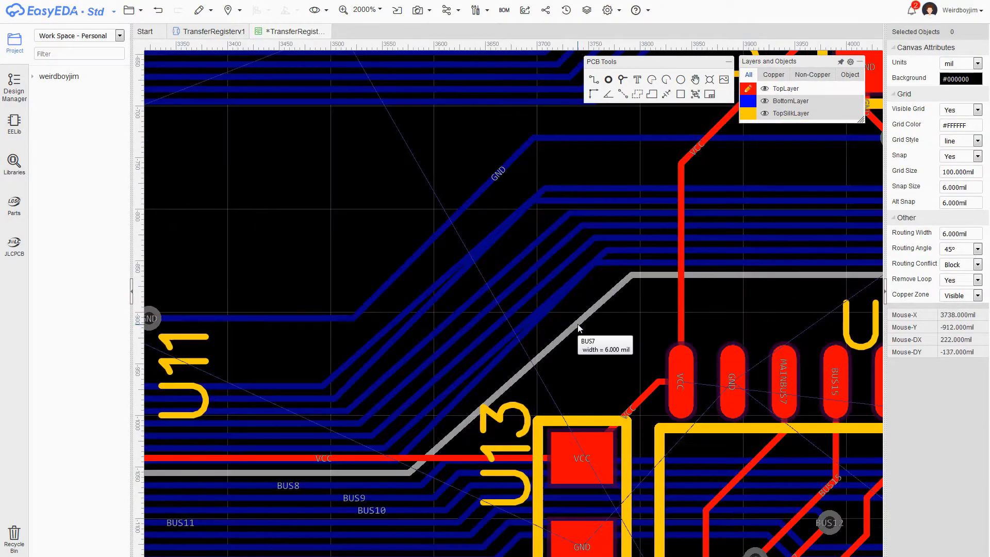
left_click(614, 262)
left_click_drag(614, 261, 620, 262)
left_click(535, 200)
left_click_drag(534, 201, 558, 200)
left_click(506, 192)
- Connect U18's lower right-hand GND pad to U13's GND pad with a bottom-layer track between two vias
scroll(511, 226, "down", 2)
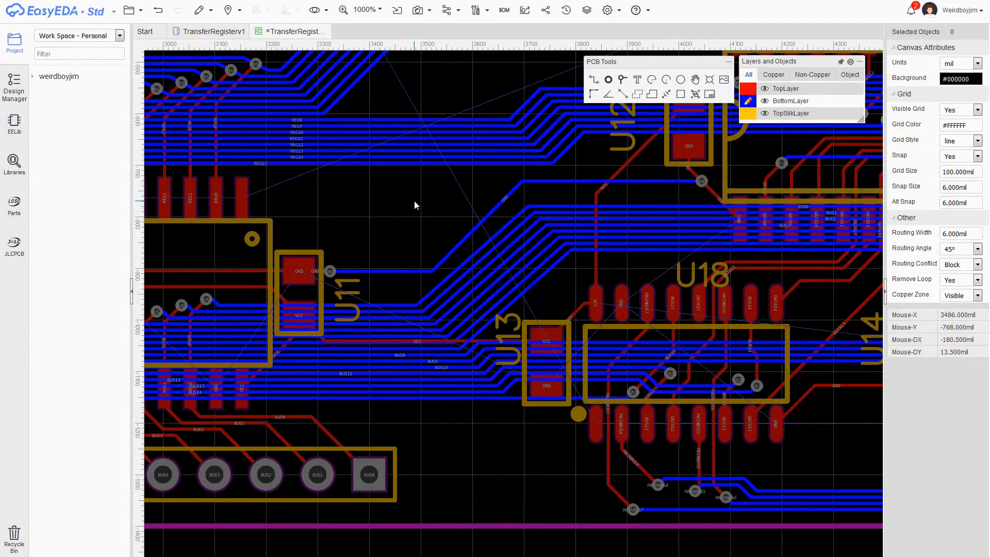
scroll(415, 202, "up", 1)
scroll(414, 202, "up", 1)
scroll(415, 206, "down", 2)
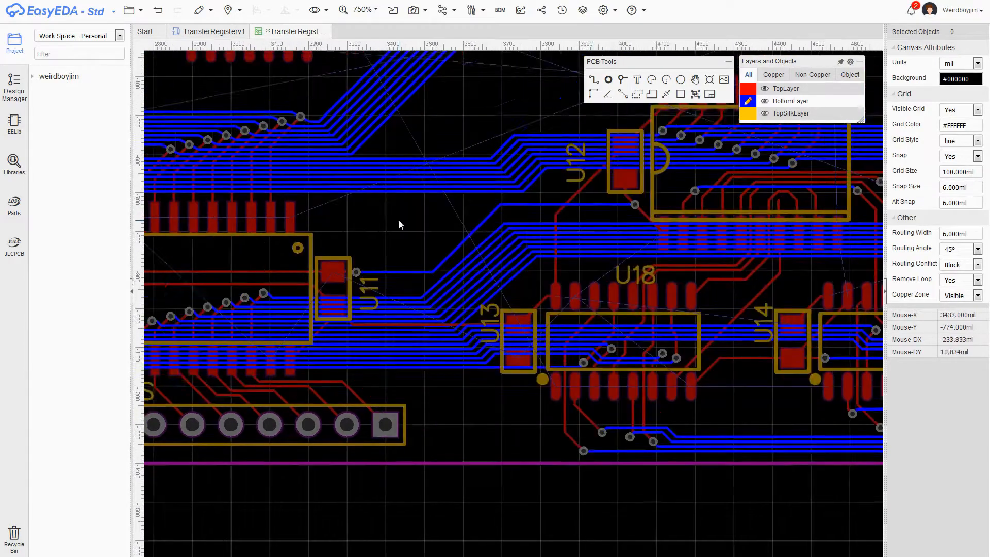
scroll(500, 287, "up", 2)
scroll(600, 235, "down", 2)
key("b")
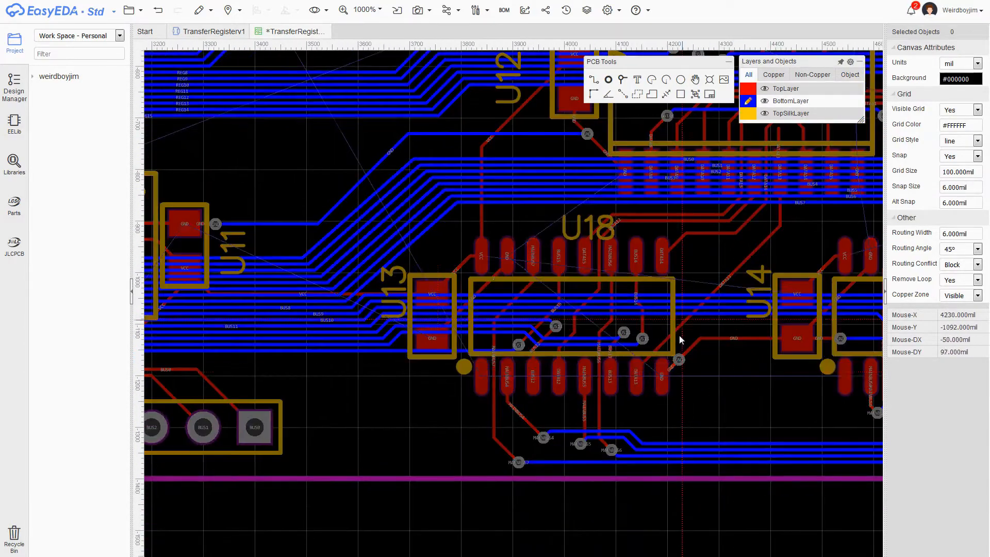
left_click(622, 81)
left_click(447, 370)
key("t")
- Start a GND branch at U20's lower right-hand GND pad and place its via just below that pad
scroll(448, 369, "down", 1)
right_click_drag(662, 379, 439, 357)
scroll(674, 329, "down", 1)
right_click_drag(702, 314, 544, 300)
scroll(769, 266, "up", 1)
right_click_drag(769, 266, 462, 305)
left_click(623, 80)
left_click(684, 289)
scroll(689, 302, "up", 2)
left_click_drag(676, 274, 635, 311)
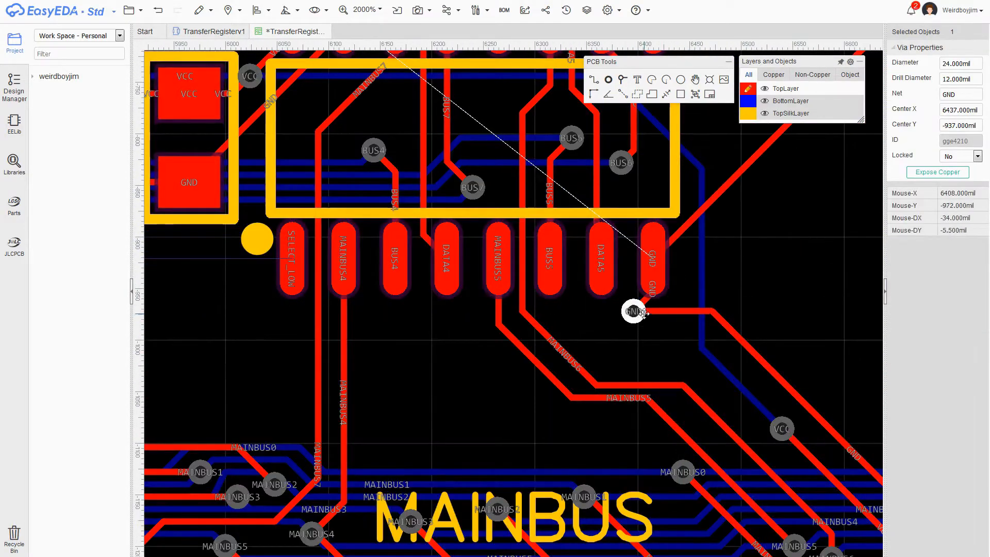
- Route GND on the bottom layer from the via under U20 to U15's GND pad
scroll(777, 354, "down", 1)
key("b")
left_click(676, 324)
key("t")
- Route VCC from U17's upper left-hand VCC pad to U16's VCC pad, crossing between the chips on the bottom layer
scroll(433, 335, "down", 3)
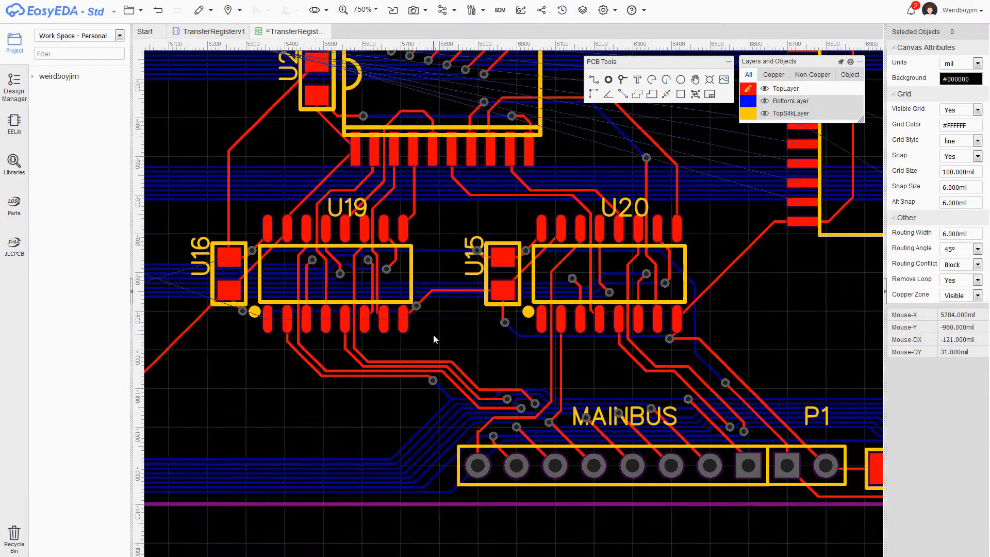
scroll(592, 313, "up", 2)
scroll(592, 313, "up", 1)
right_click_drag(468, 213, 640, 302)
key("w")
left_click(347, 324)
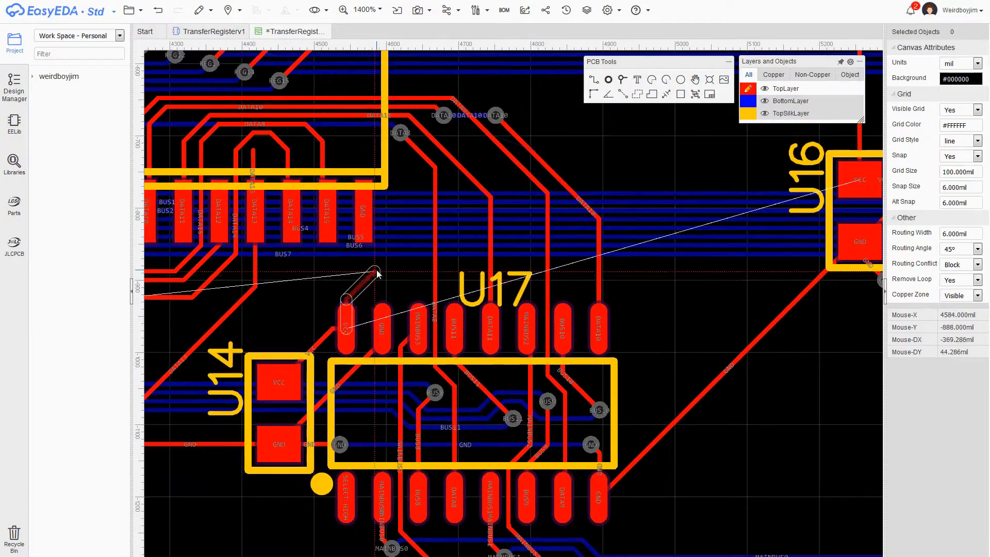
left_click(376, 275)
key("b")
left_click(723, 274)
key("t")
left_click(853, 183)
- Route GND from U2's lower right-hand pad on the bottom layer to the via beside U12's GND pad
right_click_drag(859, 339, 624, 363)
scroll(624, 363, "down", 2)
right_click_drag(597, 250, 496, 389)
scroll(503, 278, "up", 1)
scroll(516, 268, "down", 1)
scroll(427, 301, "up", 3)
scroll(427, 301, "down", 3)
scroll(644, 229, "up", 2)
right_click_drag(643, 227, 835, 226)
key("w")
left_click(634, 269)
key("b")
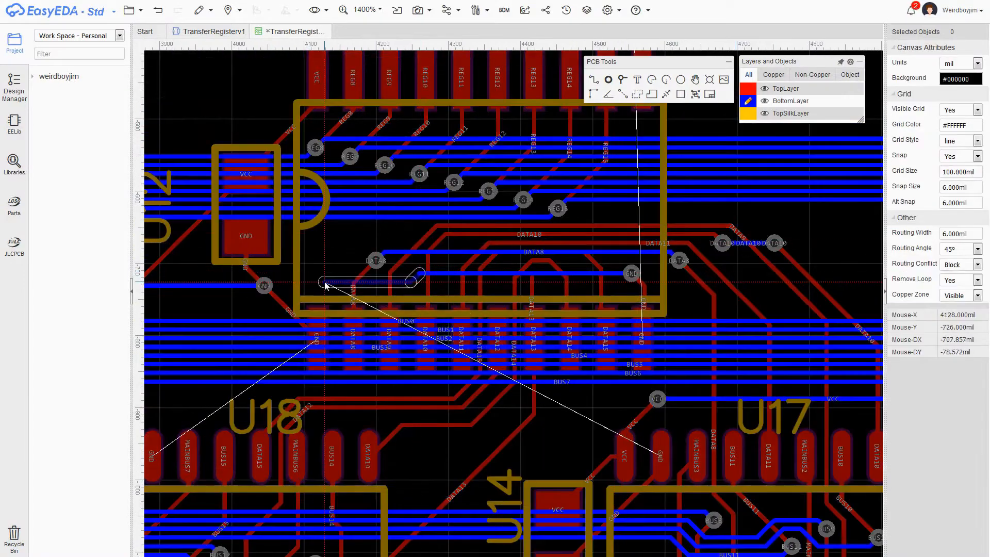
left_click(390, 283)
left_click(264, 283)
scroll(346, 238, "down", 2)
key("t")
- Delete the GND track running from U20 to U27
scroll(637, 236, "down", 6)
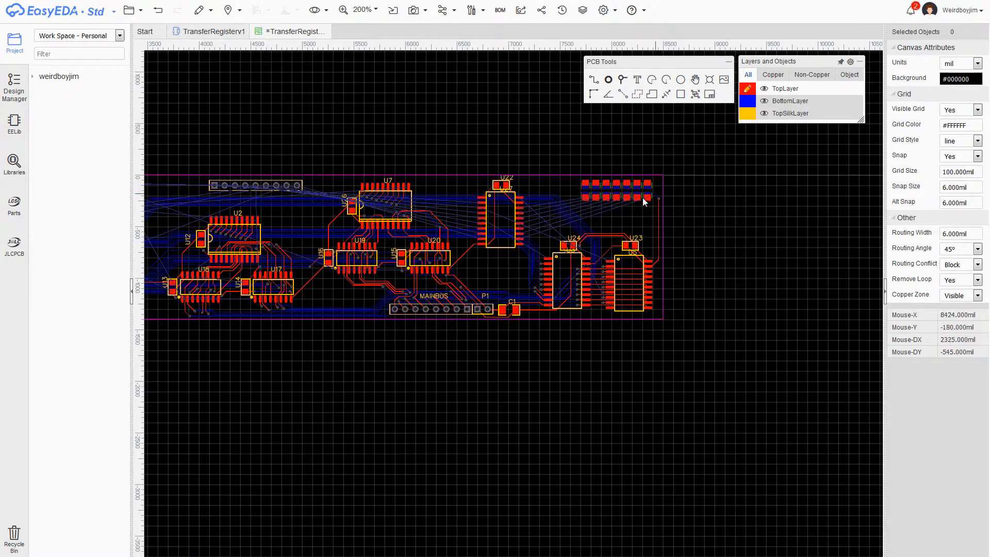
scroll(664, 196, "up", 3)
scroll(707, 208, "down", 1)
scroll(431, 268, "up", 2)
left_click(412, 252)
key("Delete")
- Move U27 together with U22 off the board to the free area above its outline
scroll(525, 267, "down", 1)
right_click_drag(597, 205, 573, 211)
left_click(493, 210)
left_click(488, 149, "ctrl")
scroll(495, 200, "up", 2)
right_click_drag(495, 200, 539, 325)
left_click_drag(536, 322, 484, 97)
left_click(594, 205)
- Select the block of 14 small two-pad components at the board's right end and move it above the outline
right_click_drag(594, 204, 217, 164)
left_click_drag(585, 266, 373, 191)
scroll(586, 221, "down", 2)
left_click_drag(552, 237, 460, 56)
right_click_drag(407, 157, 475, 266)
- Rotate the 14-component block into two vertical columns and place it above the board, to the right of U27
left_click_drag(608, 197, 415, 116)
key("space")
left_click_drag(500, 149, 410, 402)
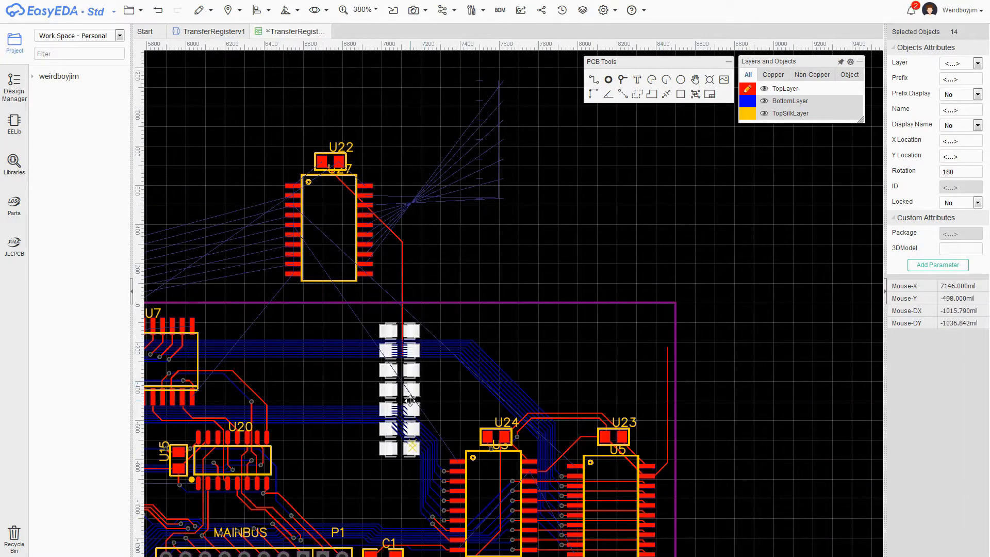
left_click_drag(441, 371, 605, 182)
scroll(670, 266, "down", 2)
right_click_drag(678, 271, 788, 240)
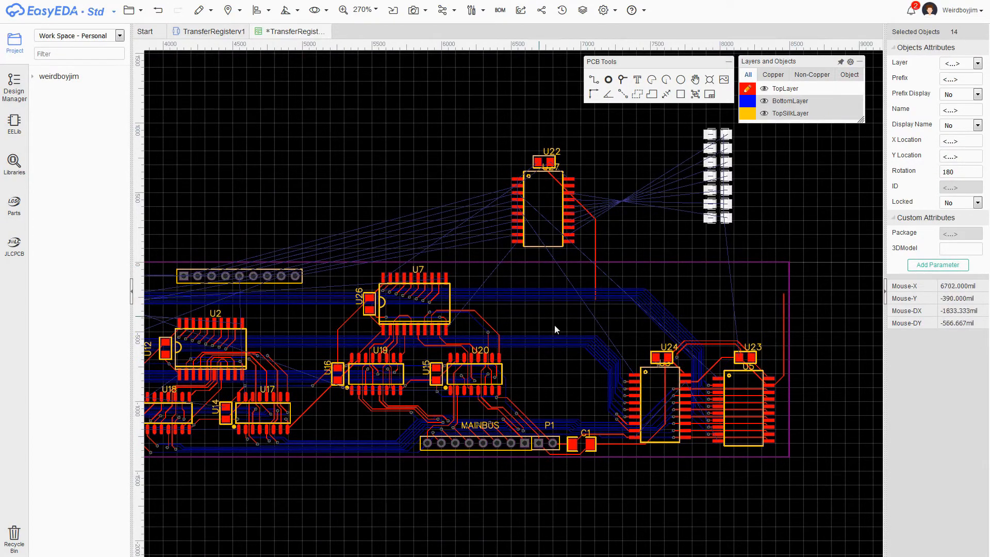
- Delete the leftover top-layer track hanging from U22 beside U27
mouse_move(375, 157)
right_mouse_down()
mouse_move(743, 155)
mouse_move(367, 172)
right_mouse_up()
left_click(587, 256)
key("Delete")
- Rotate U27 and U22 to lie horizontally and move them into the board's upper right corner above U24 and U23
left_click_drag(475, 138, 575, 274)
key("space")
left_click_drag(574, 214, 758, 313)
left_click(778, 233)
- Turn U27 and U22 by a further 180 degrees so U22 sits right of U27, and nudge them into place
scroll(778, 233, "up", 1)
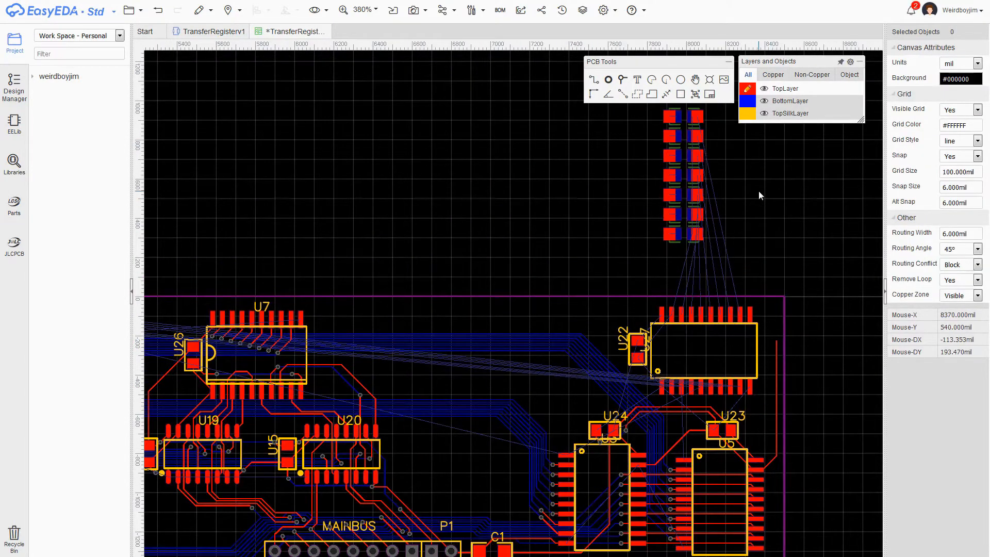
left_click_drag(613, 300, 767, 406)
key("space")
key("space")
left_click_drag(738, 374, 743, 358)
left_click(757, 268)
- Move the 14-component block left, to the free area above the board between U7 and U27
right_click_drag(730, 249, 743, 293)
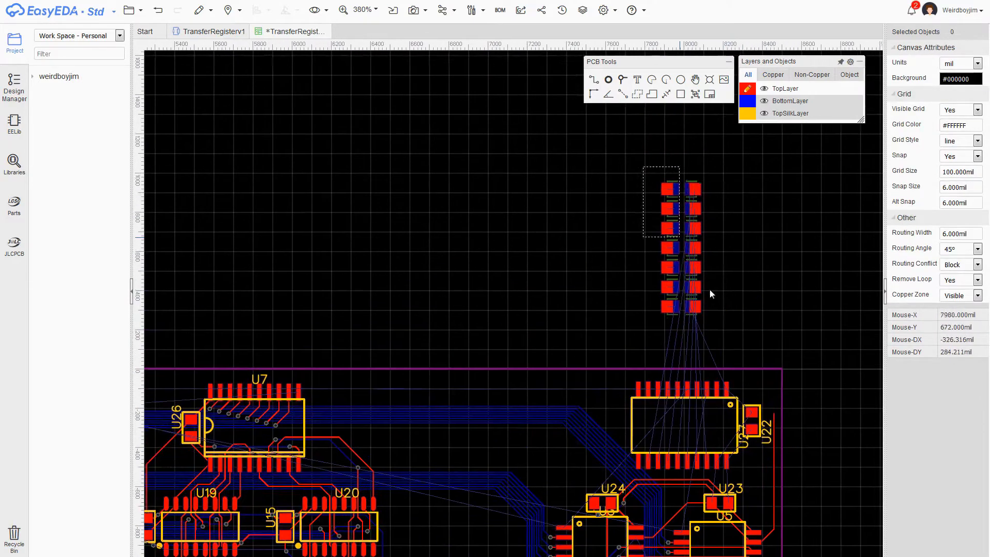
left_click_drag(646, 169, 769, 332)
right_click_drag(769, 332, 806, 217)
left_click_drag(728, 197, 568, 212)
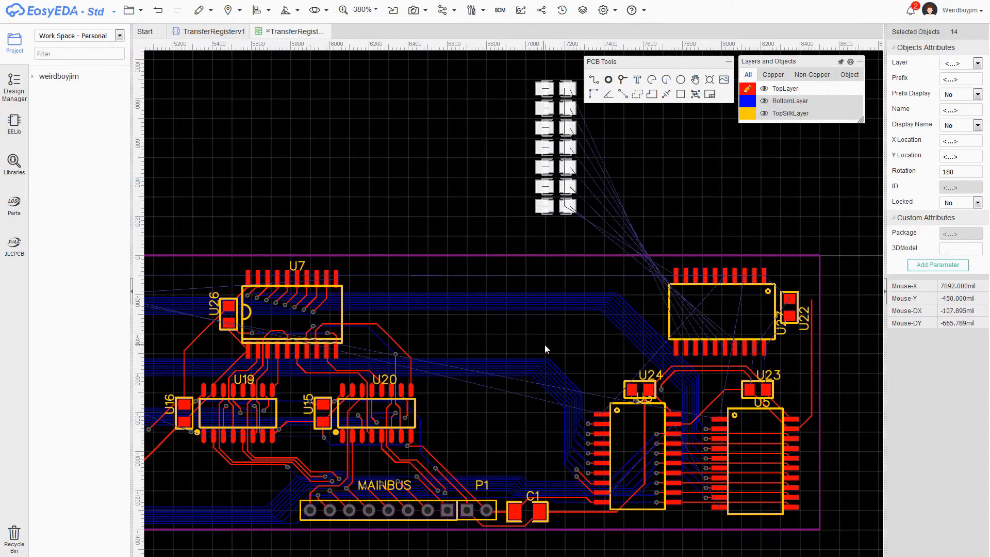
- Reshape the bottom-layer REG tracks running to U3, moving their bends down and left to clear space between U20 and U3
scroll(563, 347, "up", 4)
right_click_drag(571, 360, 619, 205)
scroll(601, 231, "down", 2)
left_click(601, 231)
scroll(465, 240, "up", 6)
left_click(477, 222)
left_click(477, 222)
left_click(556, 152)
right_click_drag(577, 129, 508, 251)
left_click(552, 226)
scroll(553, 202, "down", 4)
left_click_drag(609, 294, 582, 354)
scroll(573, 354, "up", 1)
right_click_drag(583, 354, 335, 274)
left_click_drag(334, 273, 397, 324)
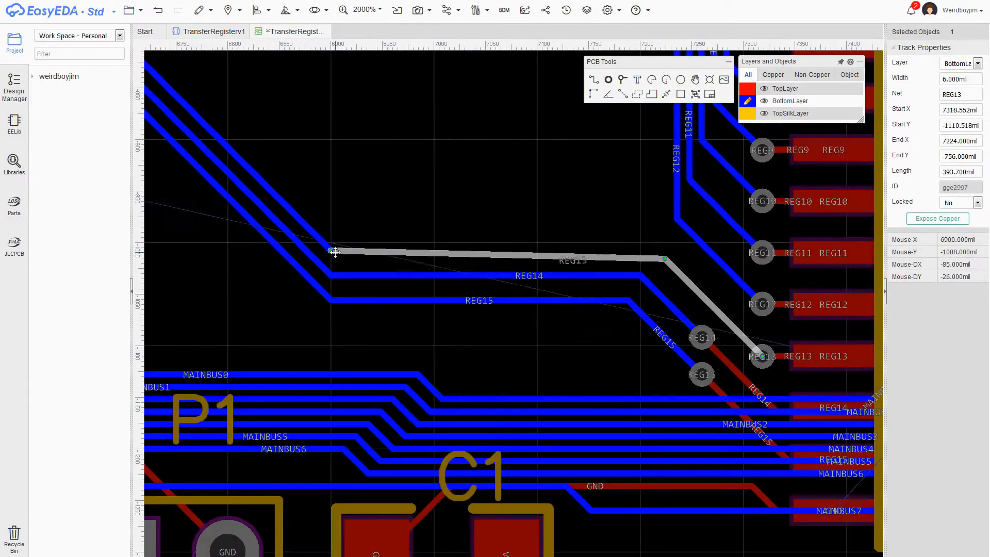
- Position the 14-component block on the board left of U24 and U3, between the upper and lower bottom-layer track bundles
left_click_drag(539, 298, 492, 292)
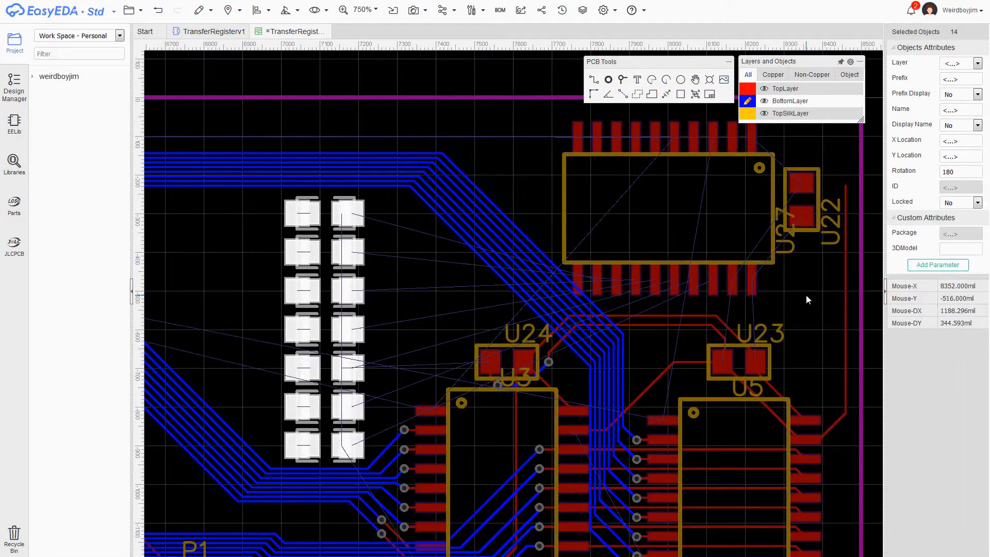
left_click(422, 285)
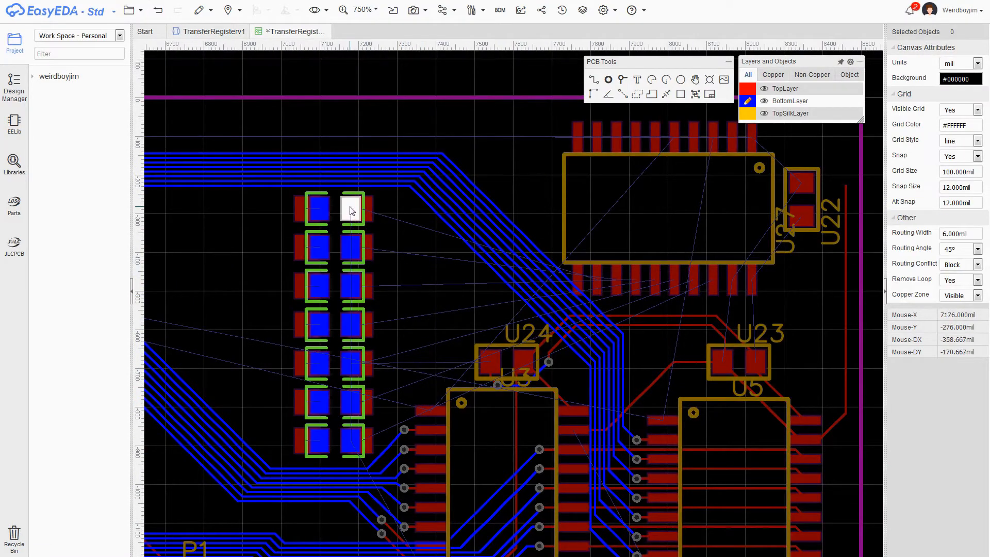
- On the top layer, shift the GND and VCC tracks between U24 and U23 down to free space below U27
key("t")
scroll(593, 289, "up", 1)
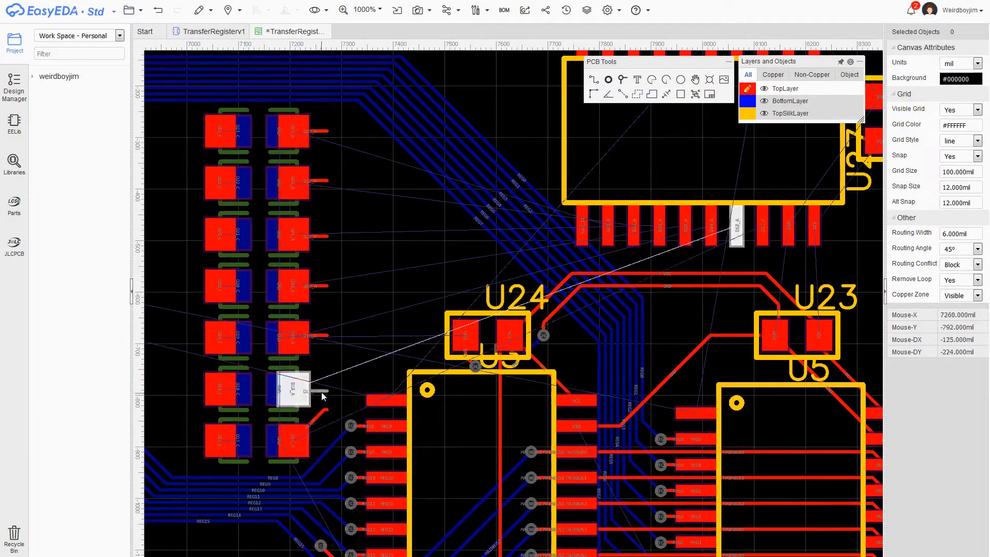
left_click(658, 288)
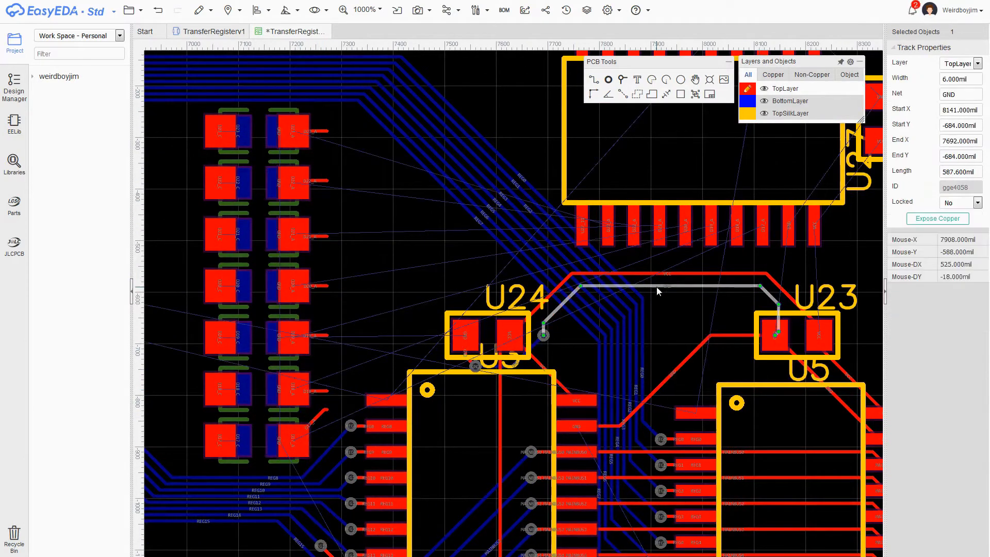
left_click_drag(699, 347, 699, 335)
left_click_drag(664, 275, 664, 310)
- Route top-layer tracks from the block's two lowest right-hand pads to U27's D17_A and D18_A pins
key("w")
left_click(326, 410)
left_click(730, 298)
left_click(763, 232)
left_click(293, 389)
left_click(686, 292)
left_click(737, 232)
key("Escape")
scroll(779, 329, "up", 2)
left_click_drag(686, 232, 714, 211)
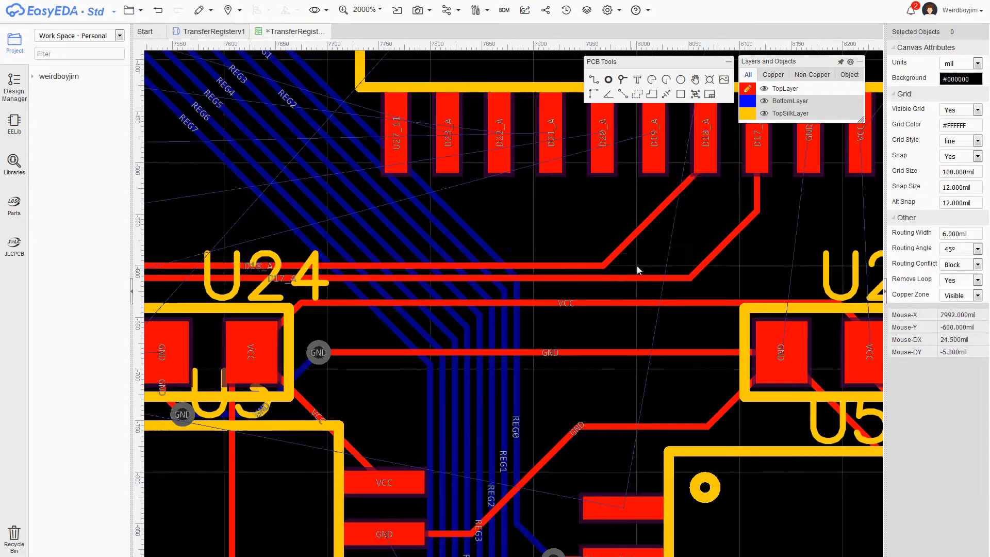
left_click(158, 10)
- Route the block's remaining right-hand pads to U27's lower pins with parallel top-layer tracks
scroll(418, 203, "down", 2)
right_click_drag(647, 203, 876, 259)
key("w")
left_click(340, 336)
left_click(708, 285)
left_click(757, 232)
left_click(339, 284)
left_click(684, 272)
left_click(706, 232)
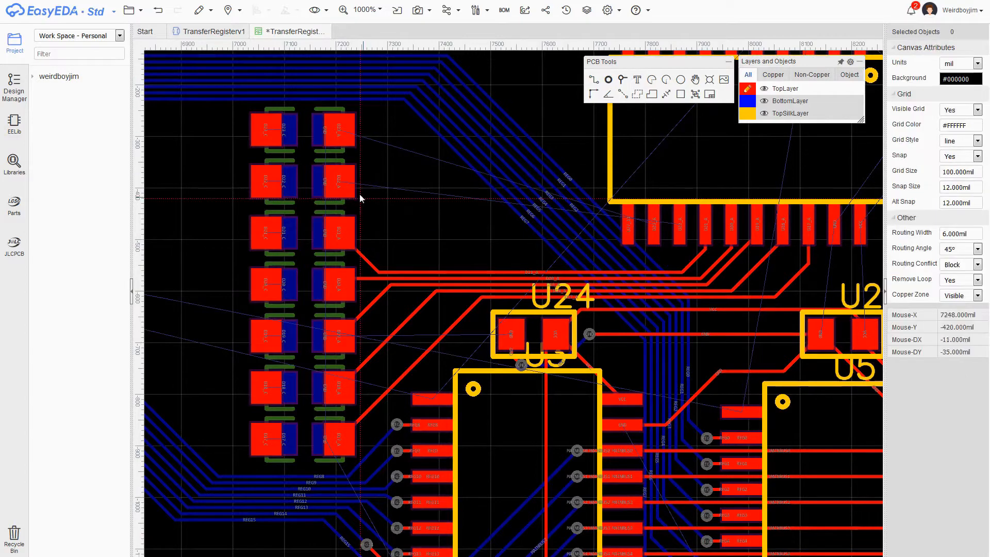
- Route U22's GND and VCC pads to U27's power pins, U23's VCC pad and the GND track beside U5
scroll(540, 191, "down", 3)
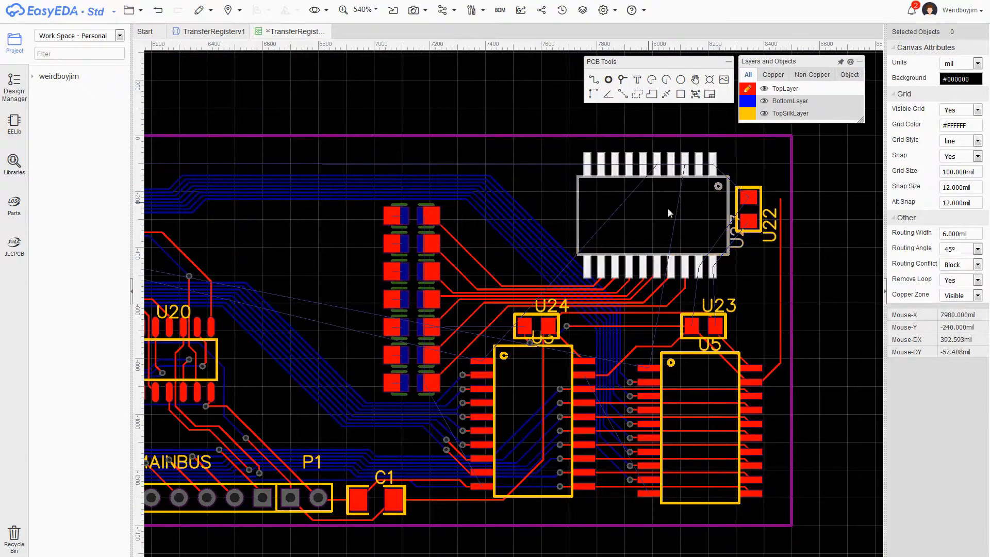
scroll(680, 211, "up", 2)
right_click_drag(780, 231, 634, 315)
scroll(587, 324, "up", 1)
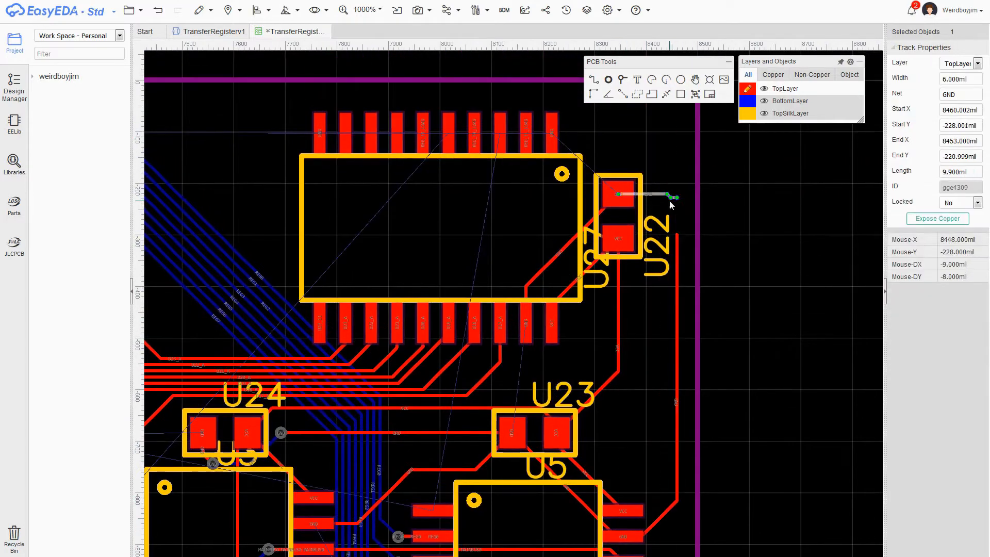
right_click_drag(621, 143, 679, 173)
left_click(677, 224)
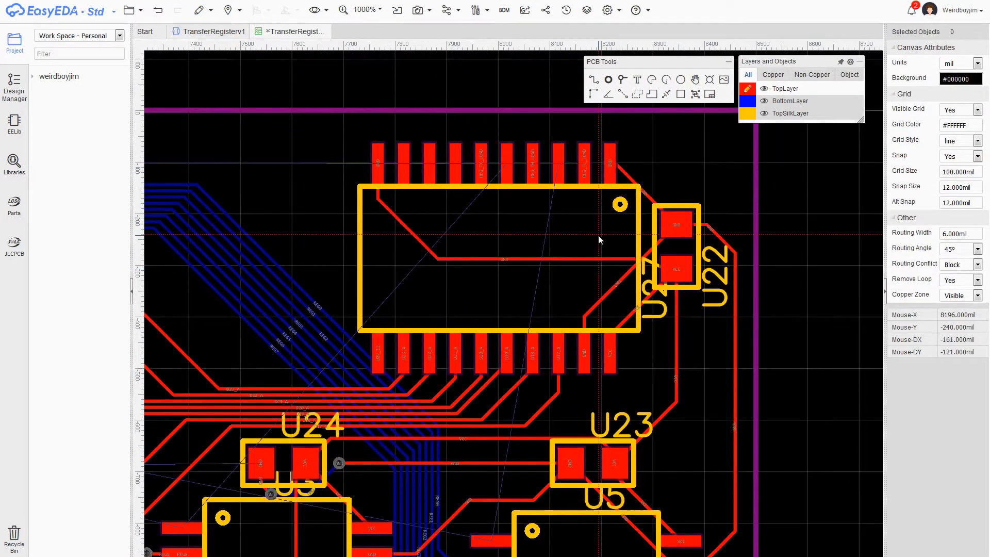
right_click(599, 236)
- Examine the remaining unrouted control-signal connections between U27, U3 and the rest of the board
scroll(508, 374, "down", 1)
right_click_drag(498, 387, 494, 323)
right_click_drag(473, 250, 615, 201)
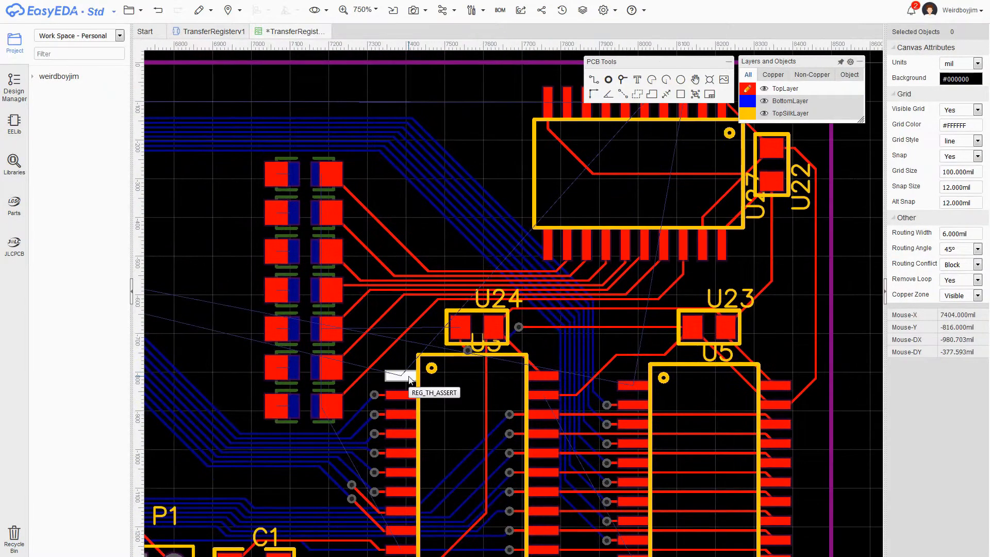
right_click_drag(362, 153, 590, 183)
scroll(260, 197, "down", 2)
mouse_move(347, 252)
right_mouse_down()
mouse_move(489, 239)
mouse_move(345, 235)
right_mouse_up()
scroll(361, 280, "down", 4)
scroll(361, 280, "up", 3)
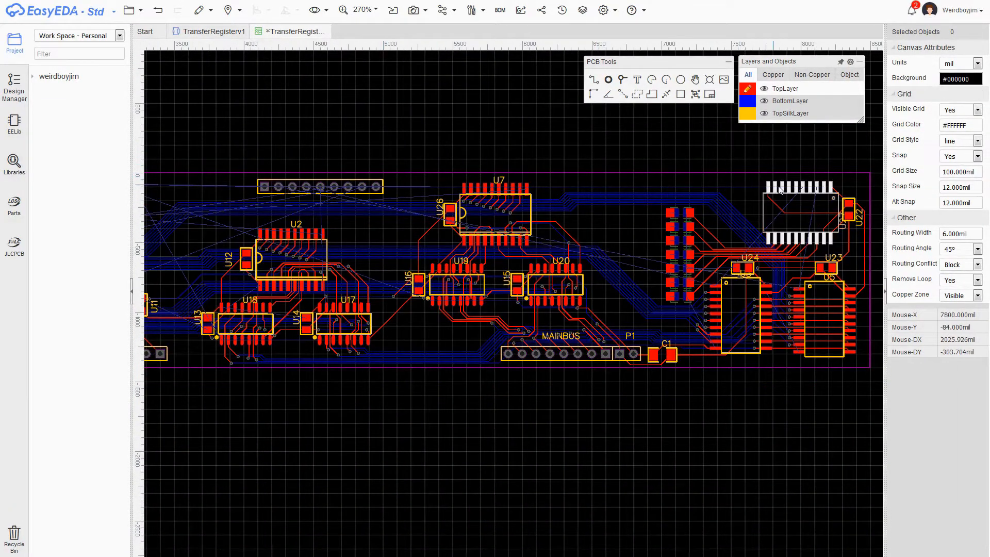
- Route a top-layer track from the square pin of the header above U2 up past the board edge
right_click_drag(356, 154, 475, 137)
scroll(474, 137, "up", 2)
right_click_drag(507, 226, 479, 178)
right_click_drag(467, 234, 634, 263)
right_click_drag(448, 170, 433, 271)
left_click(412, 283)
left_click(475, 159)
key("ctrl+z")
left_click(412, 283)
right_click_drag(587, 187, 530, 295)
left_click(536, 124)
right_click(586, 162)
- Route closely spaced parallel top-layer tracks upward from the header's remaining pins, next to the first one
left_click(438, 390)
left_click(546, 124)
right_click(560, 132)
left_click(466, 390)
left_click(549, 124)
right_click(562, 132)
left_click(494, 390)
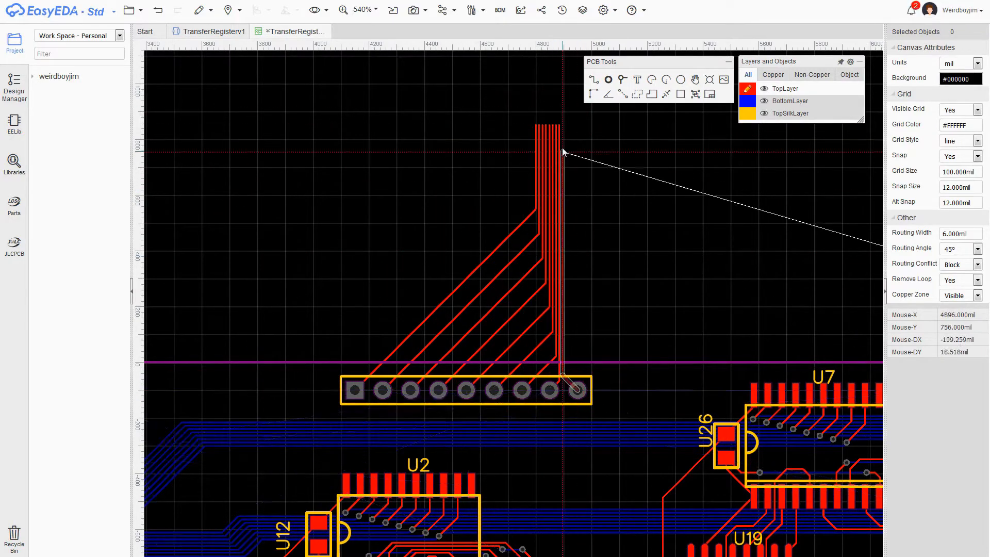
left_click(563, 124)
right_click(571, 132)
- Delete the track sections joined to the header, keeping only eight parallel vertical stubs above the board
scroll(567, 230, "up", 3)
left_click(547, 191)
key("Delete")
scroll(572, 175, "down", 2)
left_click(565, 349)
left_click(159, 11)
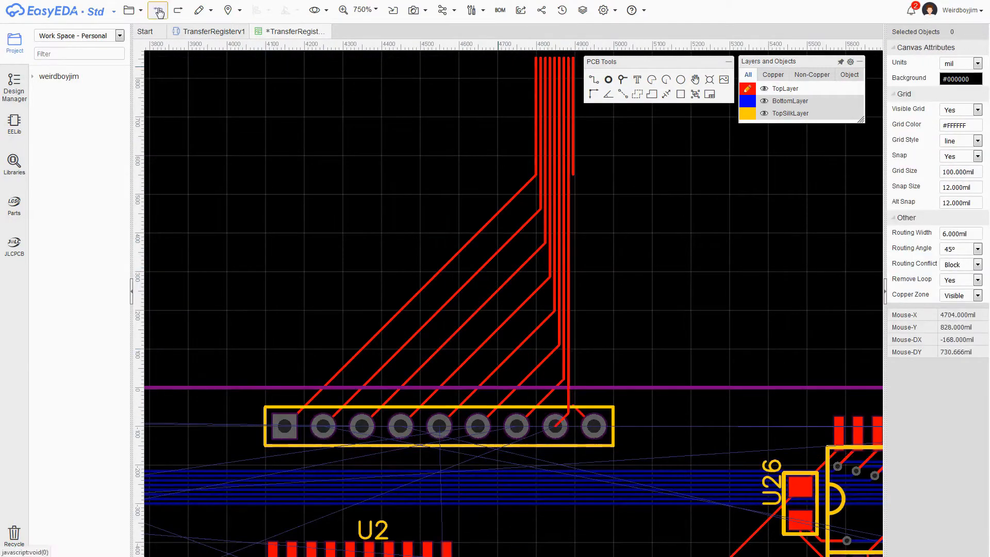
left_click(159, 11)
left_click(549, 270)
key("Delete")
left_click(542, 283)
key("Delete")
left_click(462, 249)
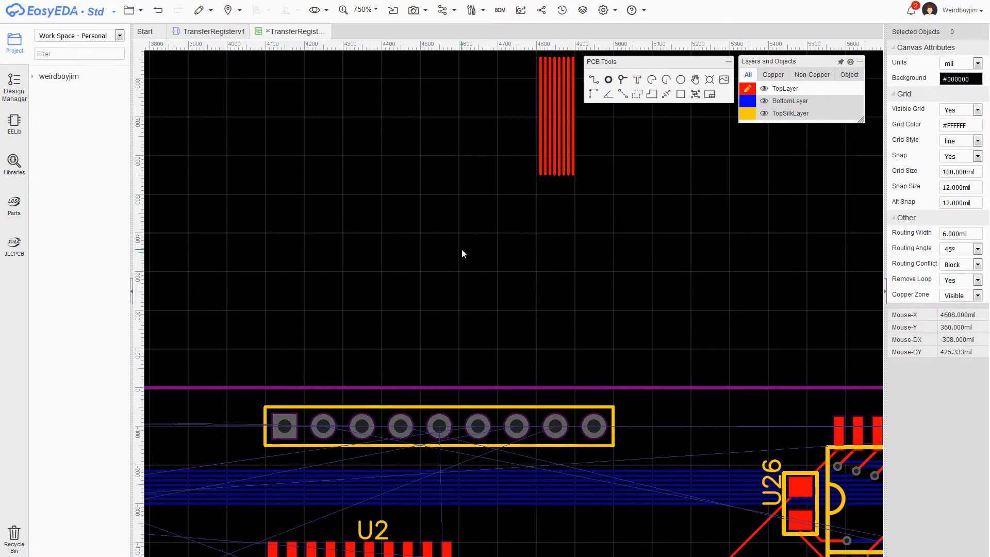
key("Delete")
- Rotate the eight track stubs to horizontal and move them to the area above the board near U27
left_click_drag(521, 110, 586, 186)
key("space")
left_click_drag(556, 117, 825, 248)
right_click_drag(644, 206, 283, 164)
left_click_drag(449, 206, 774, 227)
scroll(533, 212, "up", 2)
left_click(463, 165)
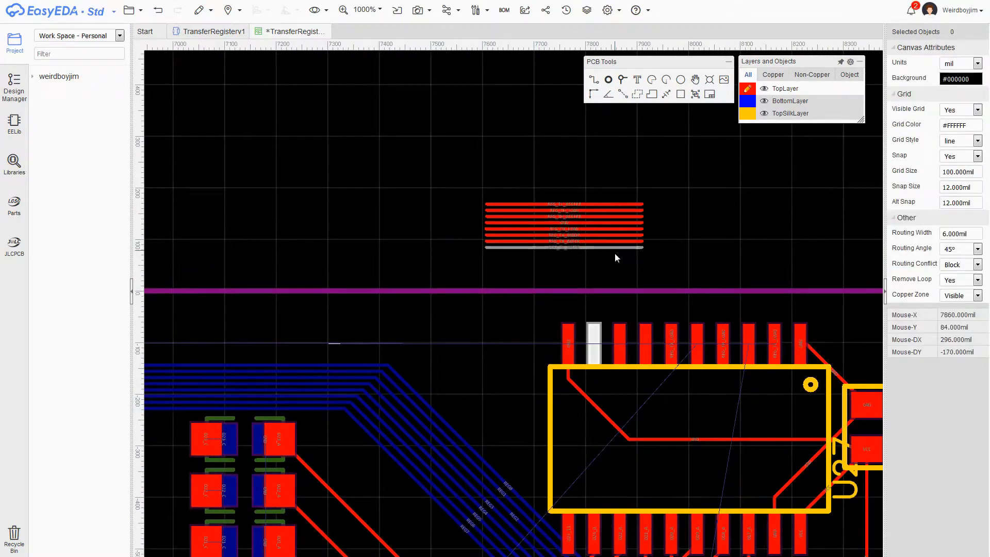
- Reduce the stub group to seven evenly spaced tracks and move it above the board, between U21 and the header
left_click_drag(466, 181, 671, 263)
scroll(617, 218, "down", 3)
left_click_drag(601, 219, 207, 222)
right_click_drag(258, 221, 637, 228)
left_click(618, 235)
scroll(607, 233, "up", 4)
left_click(555, 238)
key("Delete")
left_click_drag(639, 303, 371, 246)
left_click_drag(366, 251, 366, 239)
left_click_drag(639, 299, 335, 188)
scroll(593, 227, "down", 4)
left_click_drag(593, 226, 468, 218)
scroll(468, 217, "up", 2)
left_click(478, 174)
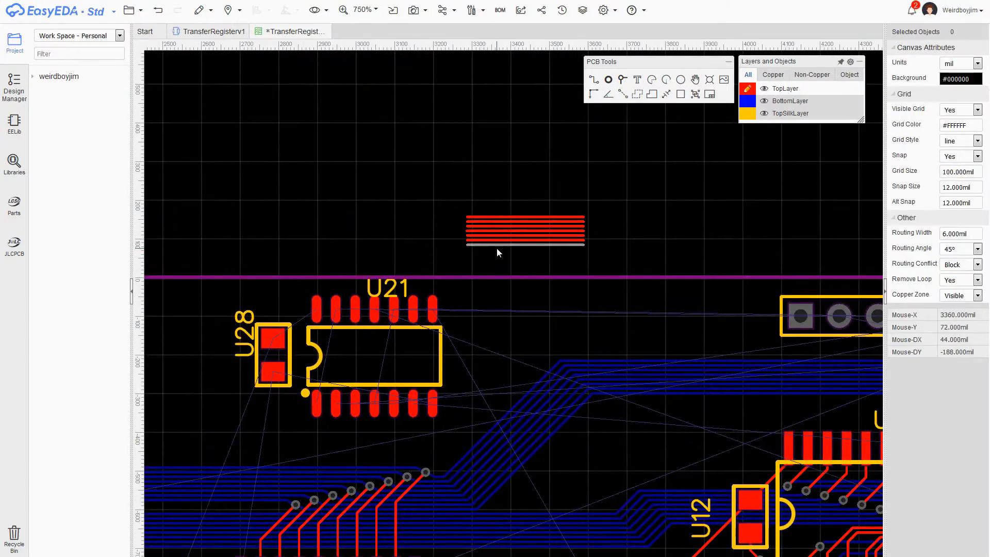
- Place a second group of seven horizontal tracks above the board, over the header near U2
scroll(499, 245, "down", 2)
right_click_drag(757, 220, 530, 197)
left_click_drag(593, 178, 717, 232)
right_click_drag(673, 249, 554, 188)
right_click_drag(687, 162, 448, 156)
scroll(599, 168, "down", 3)
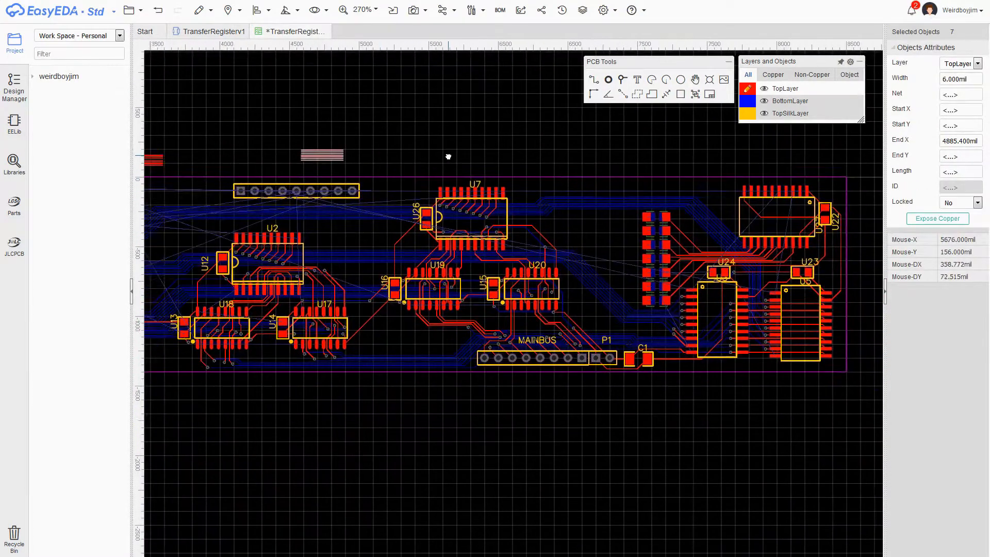
- Change the seven tracks above the header to BottomLayer
scroll(448, 156, "up", 3)
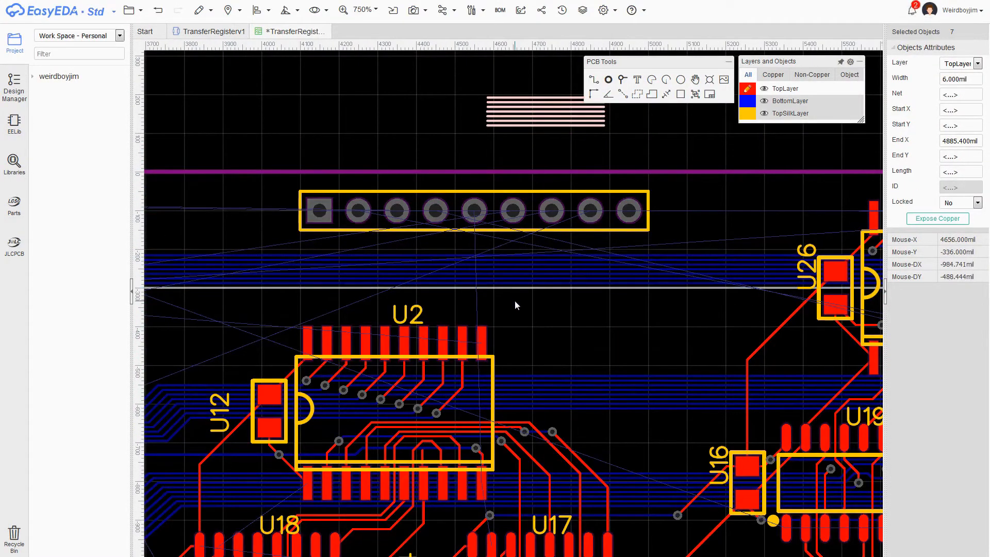
left_click(475, 86)
left_click_drag(448, 77, 703, 127)
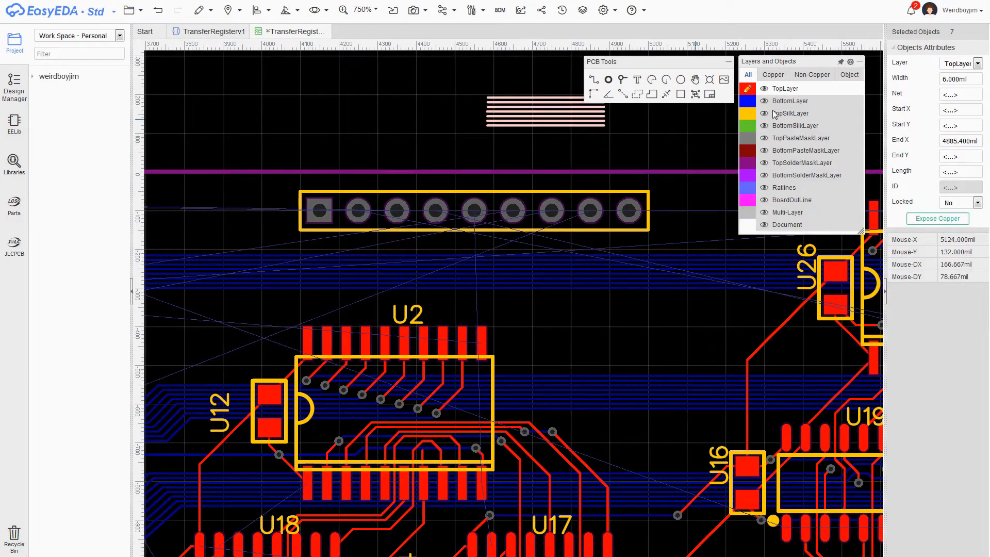
left_click(413, 137)
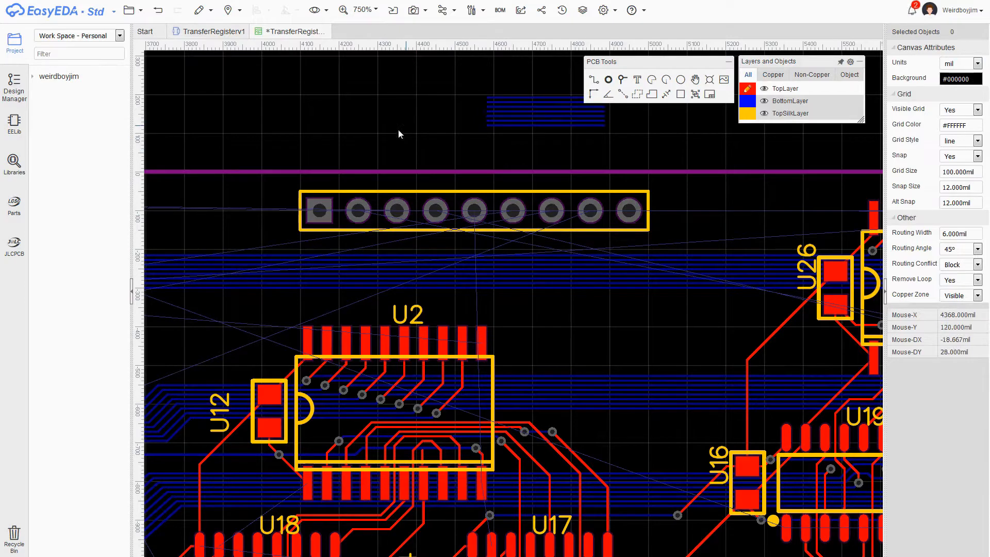
- Inspect the seven bottom-layer tracks above the header and the unrouted nets they serve
scroll(287, 135, "down", 3)
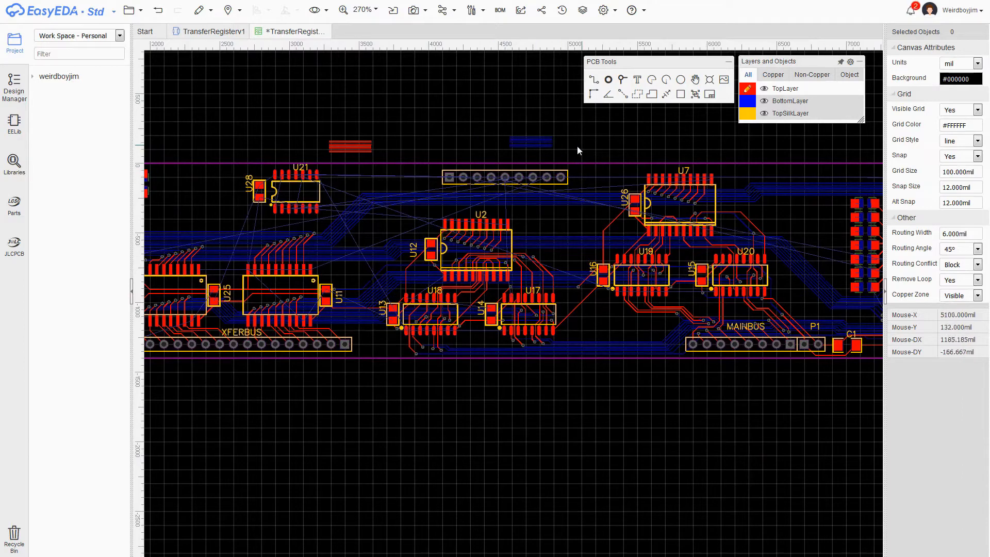
right_click_drag(680, 135, 399, 127)
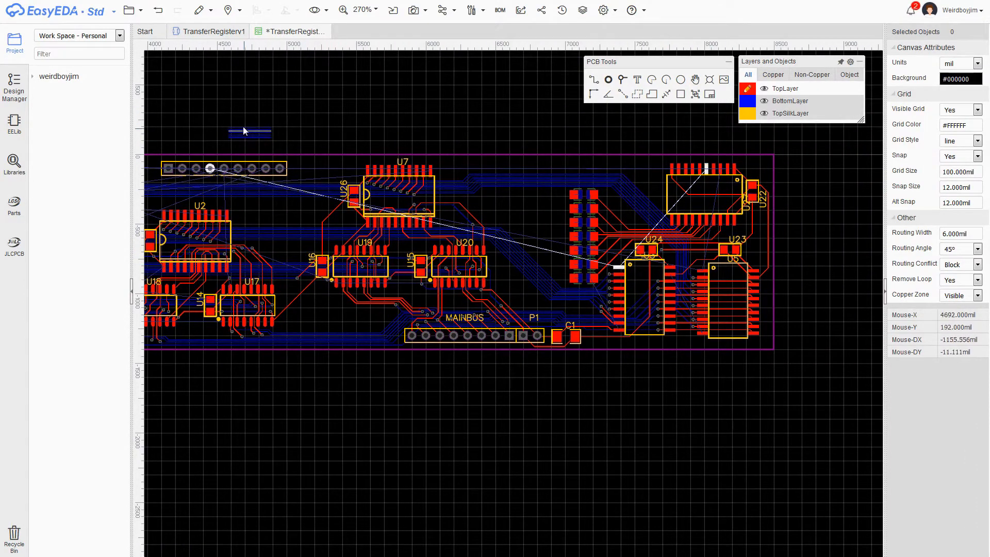
scroll(254, 192, "up", 5)
left_click(542, 153)
scroll(548, 160, "up", 3)
left_click(563, 188)
left_click(645, 281)
left_click(651, 305)
- Move the bends of the bottom-layer REG tracks between the header and U26 down, lowering the bundle under the header
scroll(652, 304, "down", 4)
right_click_drag(567, 207, 562, 161)
left_click_drag(601, 259, 601, 315)
left_click(580, 215)
left_click_drag(580, 215, 568, 271)
scroll(567, 238, "up", 4)
left_click_drag(558, 157, 557, 308)
left_click(512, 168)
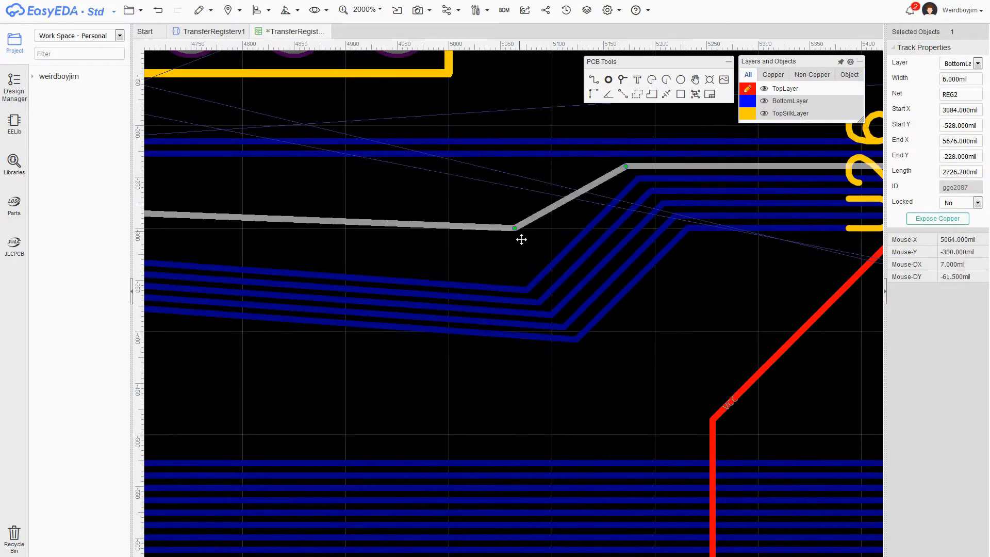
left_click_drag(512, 167, 515, 278)
left_click_drag(501, 154, 502, 265)
left_click(476, 150)
- Move the bends at the other end of the REG tracks down and left to straighten the lowered bundle
scroll(477, 150, "down", 4)
right_click_drag(248, 186, 825, 196)
scroll(279, 225, "up", 4)
left_click_drag(425, 170, 314, 280)
left_click_drag(400, 145, 276, 244)
left_click_drag(375, 120, 263, 232)
left_click_drag(363, 108, 238, 207)
left_click_drag(338, 83, 226, 195)
- Move the seven bottom-layer tracks into the freed space between the header and the REG bundle
scroll(335, 135, "down", 7)
left_click_drag(316, 80, 408, 118)
left_click_drag(354, 95, 380, 174)
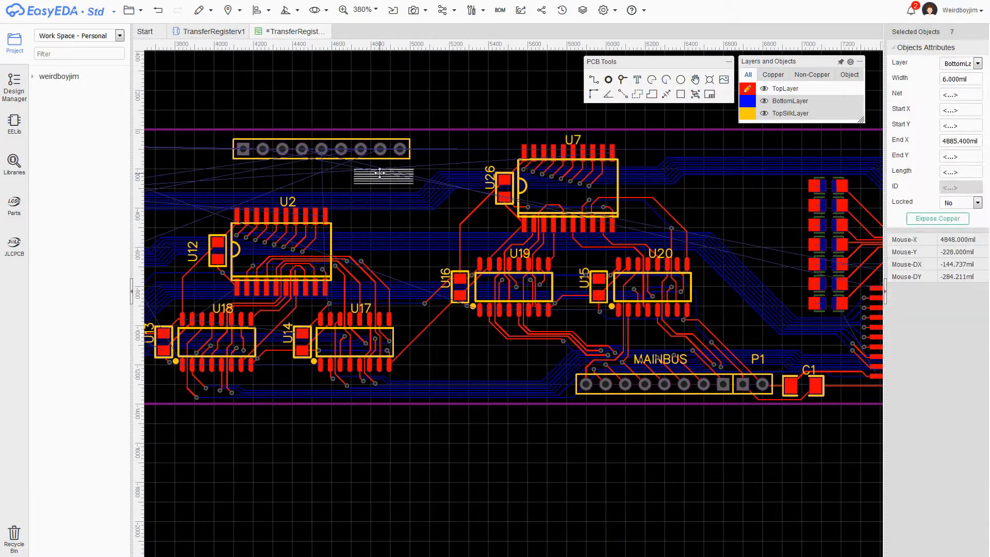
left_click(326, 161)
- Extend the left ends of the seven bottom-layer tracks below the header further left, parallel to each other
scroll(326, 161, "up", 3)
scroll(484, 212, "down", 1)
right_click_drag(367, 187, 613, 187)
scroll(614, 188, "down", 1)
left_click_drag(578, 193, 216, 194)
left_click(582, 197)
left_click_drag(578, 203, 221, 203)
left_click_drag(578, 207, 214, 210)
- Copy the bottom-layer track group and paste it further right, towards U27
left_click_drag(578, 213, 681, 220)
key("ctrl+c")
right_click_drag(846, 122, 197, 181)
key("ctrl+v")
left_click(674, 220)
- Extend the bottom-layer control tracks from the U27 side left past U7 towards the header's end, staggering their ends
scroll(301, 209, "up", 1)
right_click_drag(301, 209, 701, 218)
left_click_drag(702, 217, 395, 217)
left_click_drag(759, 214, 444, 214)
scroll(447, 195, "up", 3)
left_click_drag(536, 255, 449, 338)
left_click_drag(368, 413, 321, 414)
scroll(379, 367, "down", 1)
right_click_drag(379, 367, 235, 306)
left_click_drag(775, 243, 284, 245)
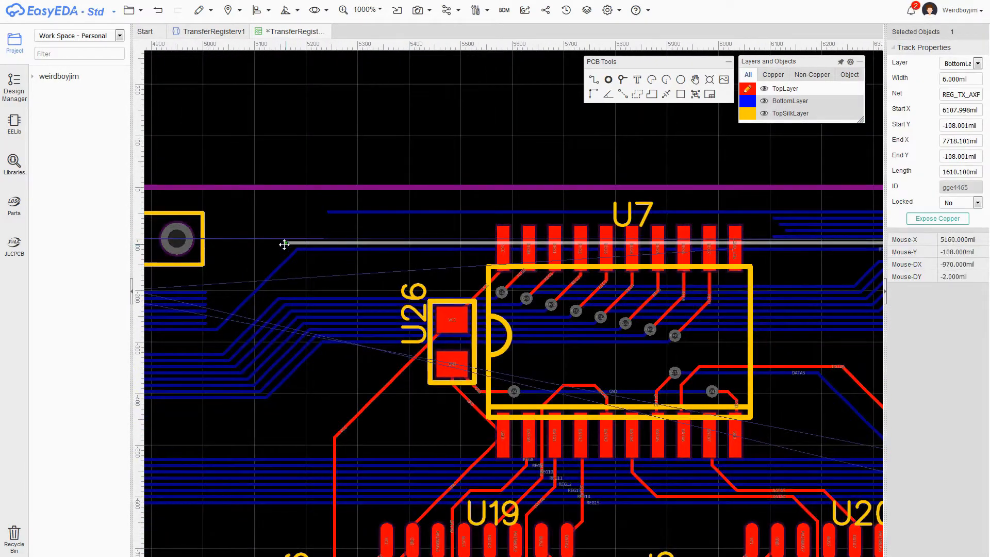
left_click_drag(780, 225, 291, 224)
left_click_drag(775, 218, 303, 218)
scroll(303, 218, "up", 1)
right_click_drag(304, 217, 508, 176)
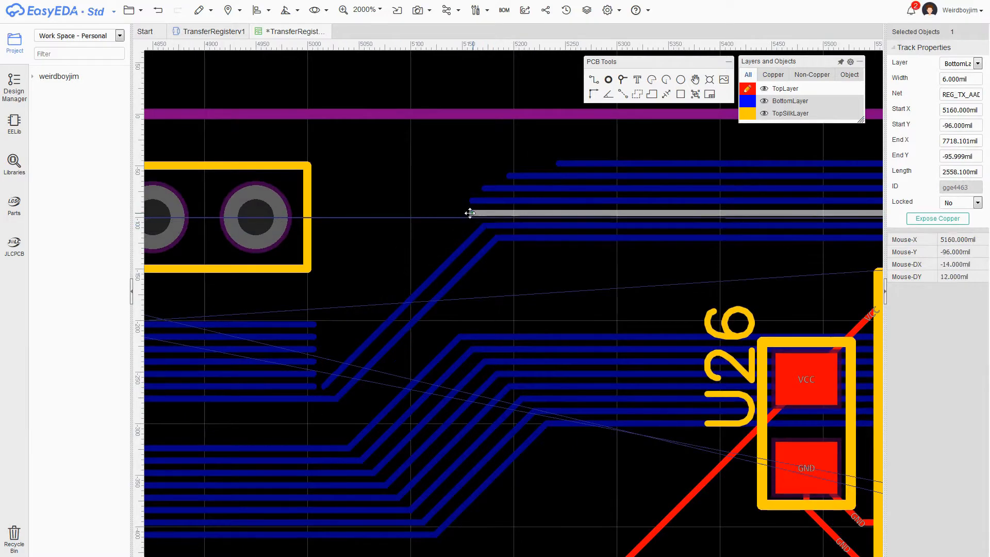
- Join each control track below the header to its matching track above U7 with parallel 45° diagonals on the bottom layer
right_click_drag(342, 295, 457, 241)
left_click_drag(428, 333, 439, 332)
left_click_drag(427, 307, 402, 308)
left_click_drag(427, 295, 389, 295)
left_click_drag(428, 282, 377, 283)
left_click_drag(427, 270, 378, 270)
left_click(432, 321)
left_click_drag(588, 146, 573, 148)
left_click_drag(403, 308, 402, 307)
left_click_drag(600, 134, 563, 134)
left_click_drag(564, 135, 390, 295)
left_click_drag(624, 121, 550, 123)
left_click_drag(550, 124, 390, 280)
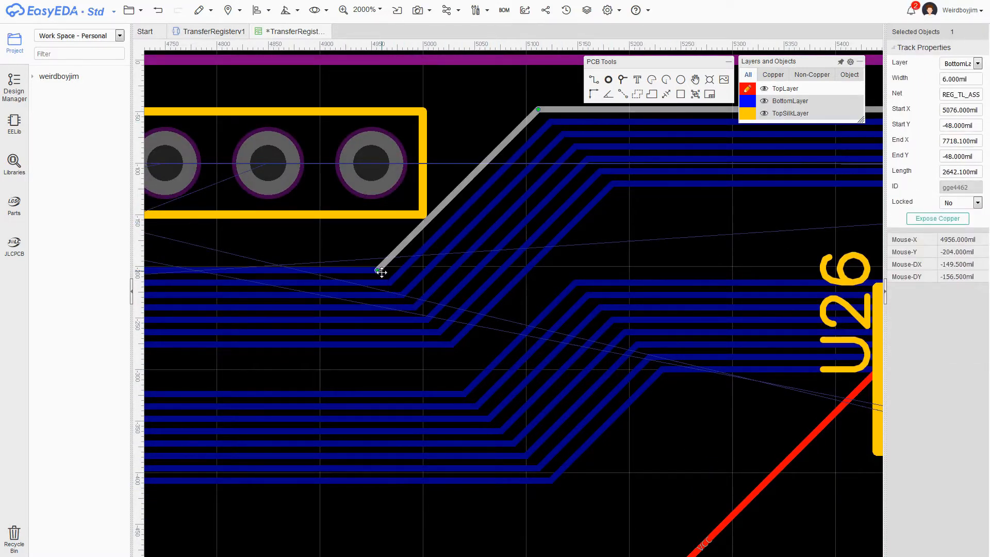
left_click_drag(486, 125, 377, 270)
- Check the joined control tracks along the board's upper edge between the header and U27
scroll(630, 219, "down", 6)
scroll(502, 235, "up", 2)
scroll(491, 215, "up", 1)
right_click_drag(850, 200, 762, 199)
scroll(541, 225, "down", 3)
right_click_drag(672, 151, 217, 162)
scroll(671, 167, "up", 3)
scroll(516, 186, "down", 3)
right_click_drag(331, 185, 686, 178)
- Raise the REG_TL_LOAD track below the header and connect it to the header's square pin through a via
left_click(371, 183)
left_click(363, 199)
scroll(364, 194, "up", 3)
scroll(441, 235, "down", 2)
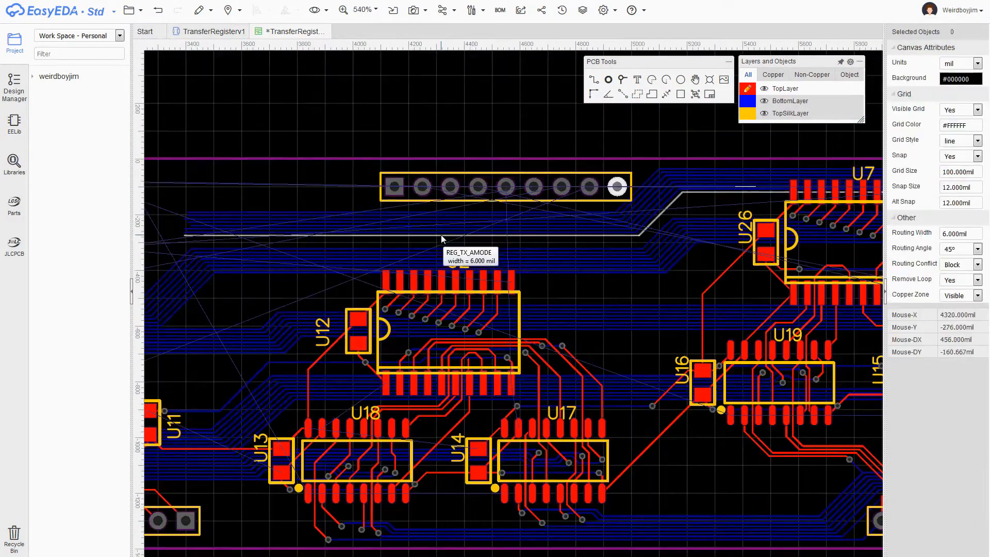
scroll(409, 234, "up", 2)
left_click_drag(460, 204, 460, 194)
scroll(383, 209, "up", 4)
key("v")
left_click(430, 181)
right_click_drag(532, 196, 409, 204)
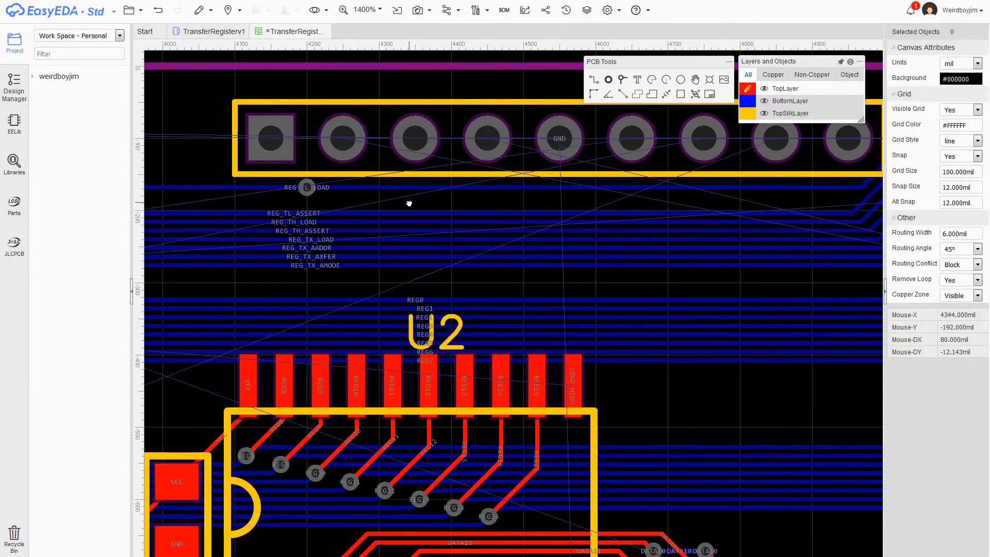
scroll(407, 201, "down", 3)
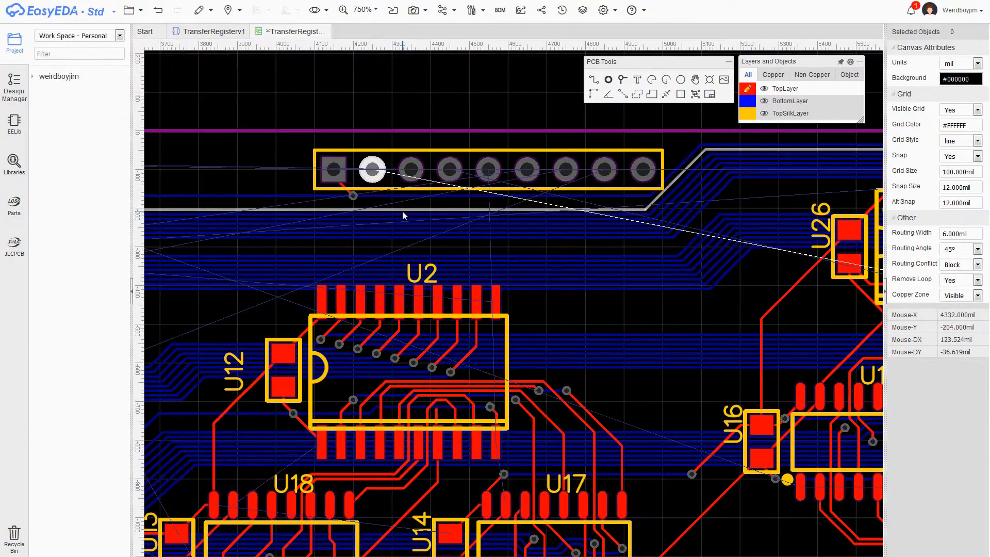
scroll(374, 204, "up", 2)
- Add bends to the bottom-layer tracks near the header's last pin and connect that pin to REG_TX_AMODE through a via
right_click_drag(794, 210, 547, 186)
scroll(574, 216, "down", 1)
left_click(568, 217)
scroll(553, 217, "up", 2)
left_click_drag(546, 186, 573, 166)
scroll(574, 179, "down", 1)
left_click_drag(673, 181, 725, 200)
scroll(663, 213, "down", 3)
left_click_drag(634, 219, 638, 210)
scroll(686, 218, "up", 3)
mouse_move(700, 223)
left_mouse_down()
mouse_move(717, 205)
mouse_move(705, 223)
left_mouse_up()
- Shift the left ends of the control tracks beside U21 down and left on the bottom layer, evenly spaced and aligned
scroll(683, 222, "up", 2)
right_click_drag(698, 250, 609, 317)
left_click_drag(486, 291, 487, 304)
key("b")
right_click_drag(624, 311, 690, 306)
left_click_drag(561, 262, 502, 294)
scroll(561, 286, "down", 5)
scroll(470, 209, "up", 4)
left_click_drag(527, 257, 503, 281)
left_click_drag(540, 244, 503, 269)
left_click(521, 249)
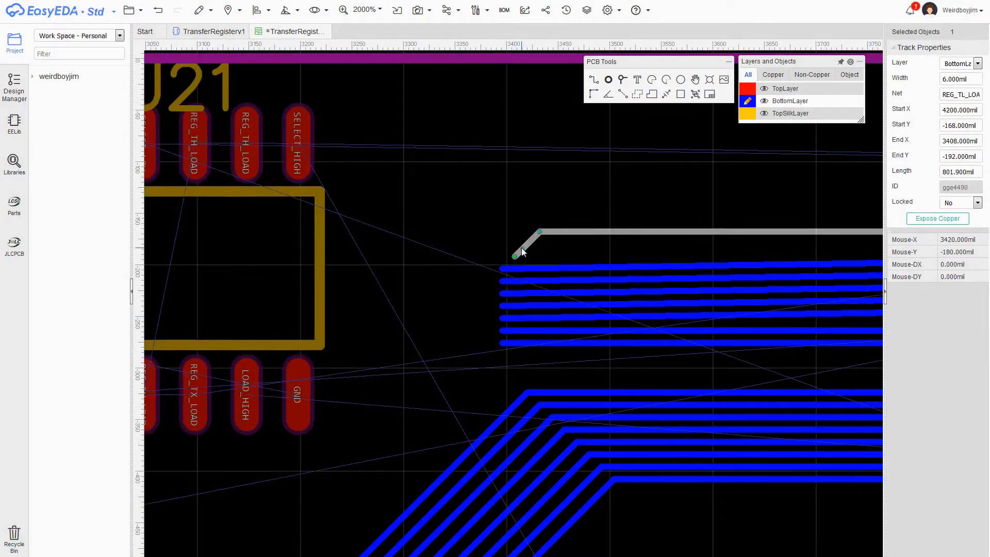
- Add a 45° bend to the REG_TX_AADDR track below the header so its left part runs lower, parallel to REG_TX_AXFER
scroll(522, 250, "down", 5)
scroll(661, 246, "up", 4)
right_click_drag(825, 273, 555, 236)
left_click(655, 233)
scroll(564, 242, "up", 3)
left_click(577, 207)
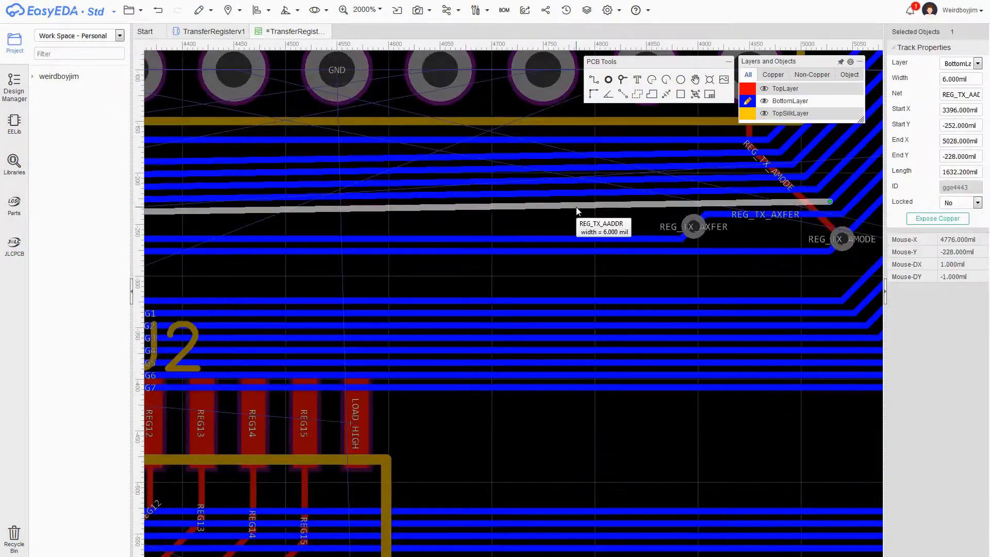
right_click_drag(330, 206, 820, 257)
left_click_drag(475, 232, 478, 226)
scroll(475, 227, "down", 3)
right_click_drag(872, 242, 516, 229)
left_click_drag(521, 228, 503, 239)
scroll(633, 249, "up", 1)
left_click_drag(598, 244, 613, 244)
left_click(537, 237)
- Give the REG_TX_LOAD track a matching 45° step down below the header, just left of the REG_TX_AADDR bend
scroll(536, 237, "up", 1)
left_click_drag(488, 249, 526, 276)
scroll(525, 276, "down", 2)
right_click_drag(553, 243, 501, 241)
left_click_drag(535, 221, 537, 246)
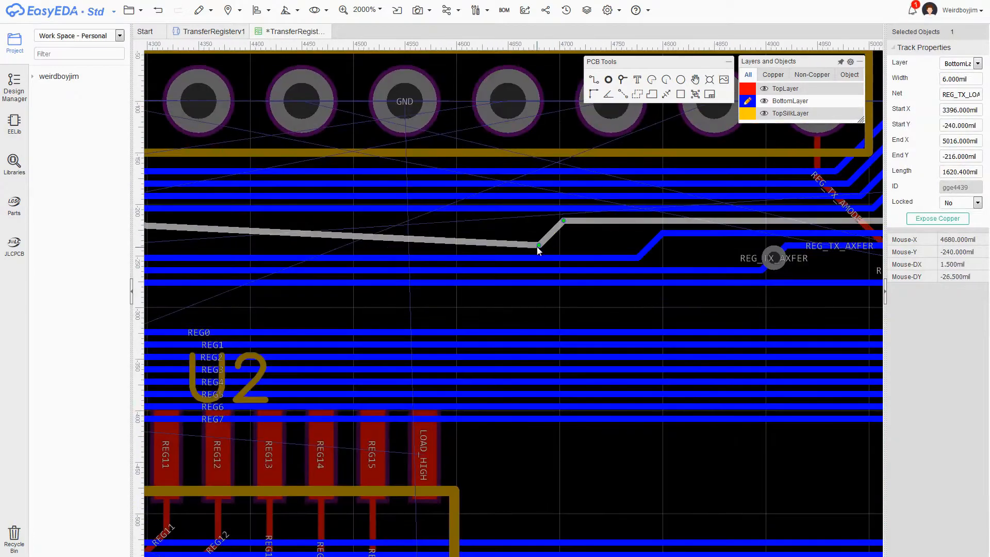
scroll(537, 247, "up", 1)
scroll(473, 230, "down", 1)
left_click(451, 265)
- Route the REG_TX_AXFER, REG_TX_AADDR and REG_TX_LOAD vias to their header pins on the top layer
left_click(748, 89)
scroll(645, 246, "down", 1)
left_click(665, 277)
left_click(623, 166)
left_click(579, 268)
left_click(551, 166)
left_click(510, 259)
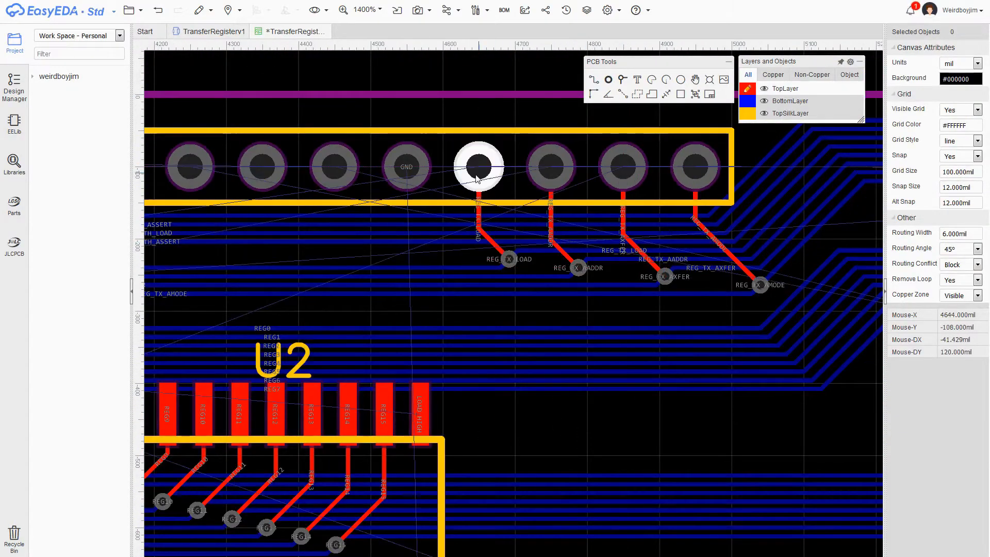
left_click(480, 167)
- Add bends to the REG_TH_ASSERT, REG_TH_LOAD and REG_TL_ASSERT tracks below the header so their left parts run lower
right_click_drag(340, 241, 545, 232)
left_click_drag(552, 233, 568, 251)
left_click_drag(359, 233, 360, 250)
left_click(433, 215)
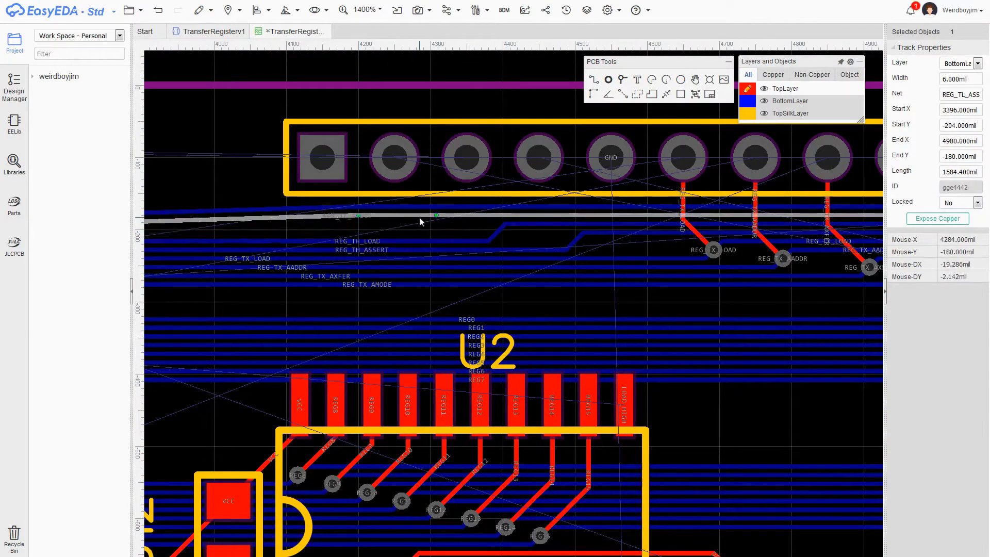
left_click_drag(522, 232, 289, 233)
left_click_drag(487, 237, 488, 254)
- Place vias on the REG_TL_ASSERT, REG_TH_LOAD and REG_TH_ASSERT tracks and connect them to the header's second to fourth pins
key("v")
left_click(490, 248)
left_click(568, 257)
left_click(639, 265)
right_click_drag(584, 139, 424, 129)
left_click(557, 263)
scroll(633, 320, "down", 3)
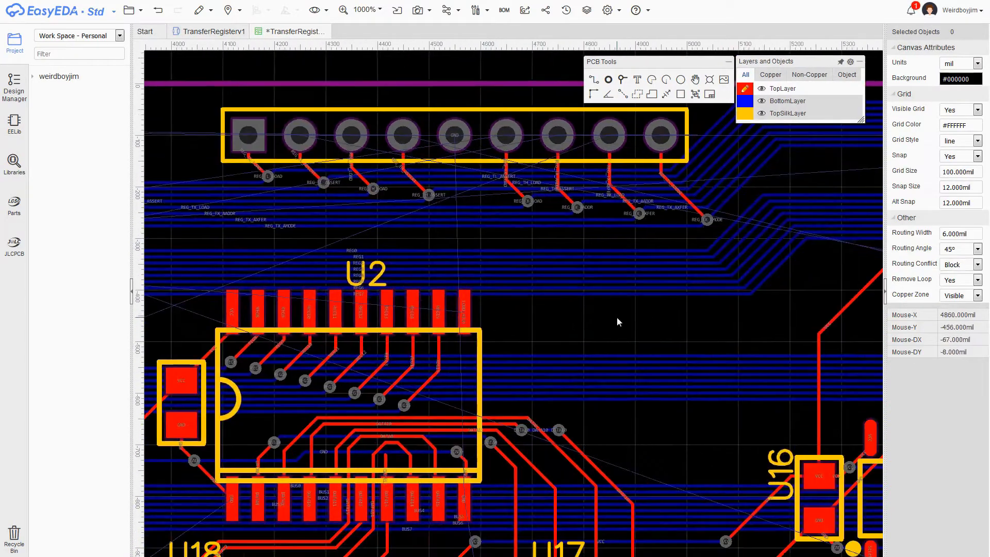
- Route the header's GND pin on the top layer down between U2 and U16 to U16's lower pad
left_click(573, 251)
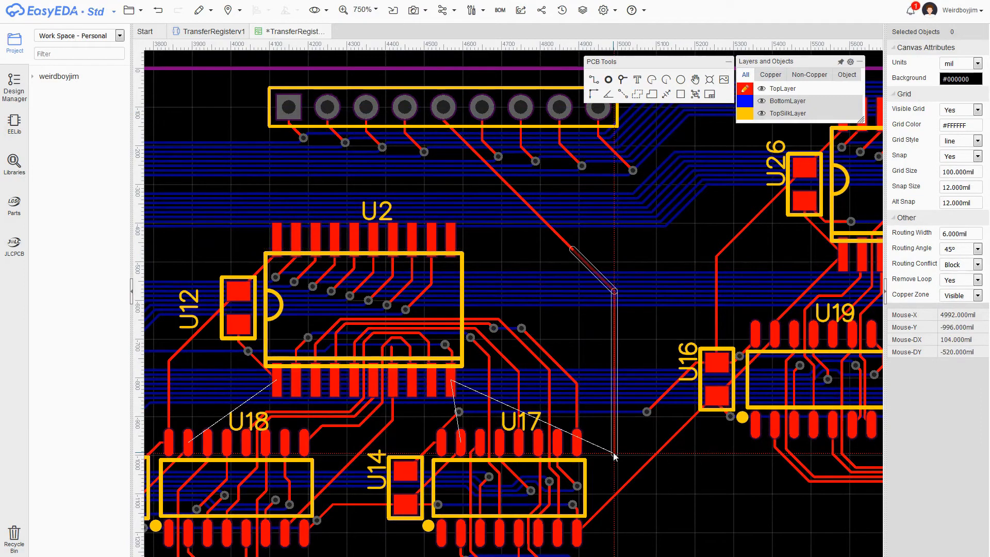
left_click(714, 401)
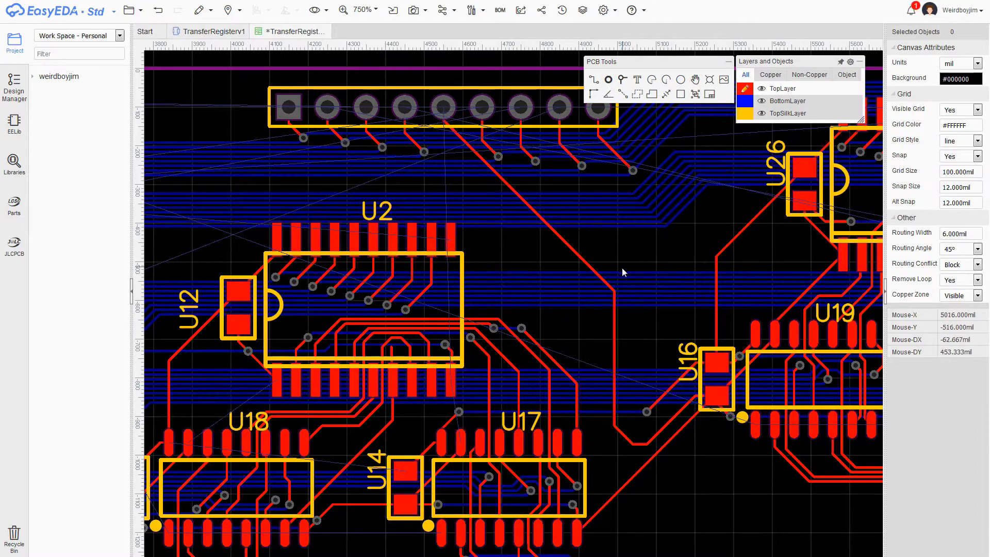
scroll(634, 274, "up", 2)
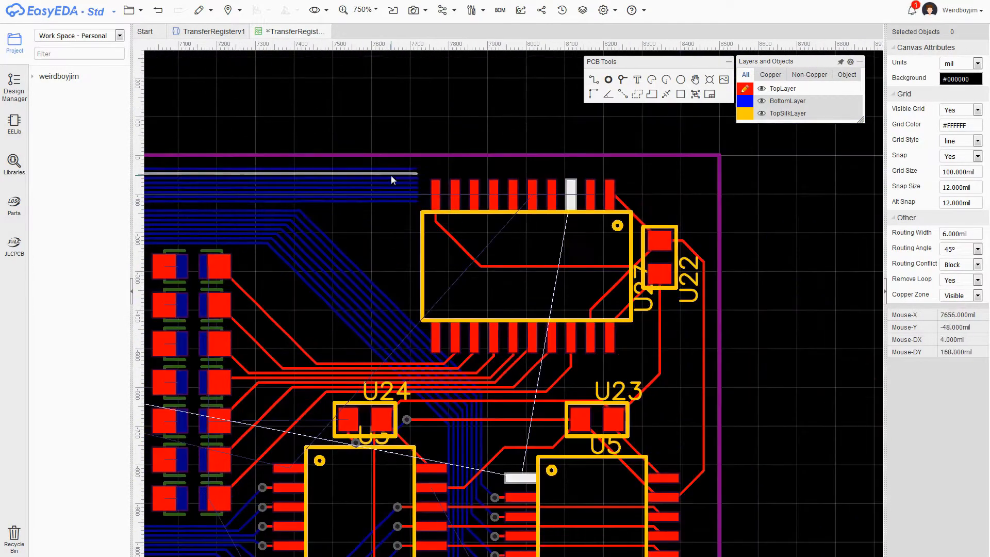
- Move the GND track inside U27 further down, keeping its middle section horizontal and its ends diagonal
scroll(383, 204, "up", 1)
left_click(512, 269)
left_click_drag(528, 284, 499, 328)
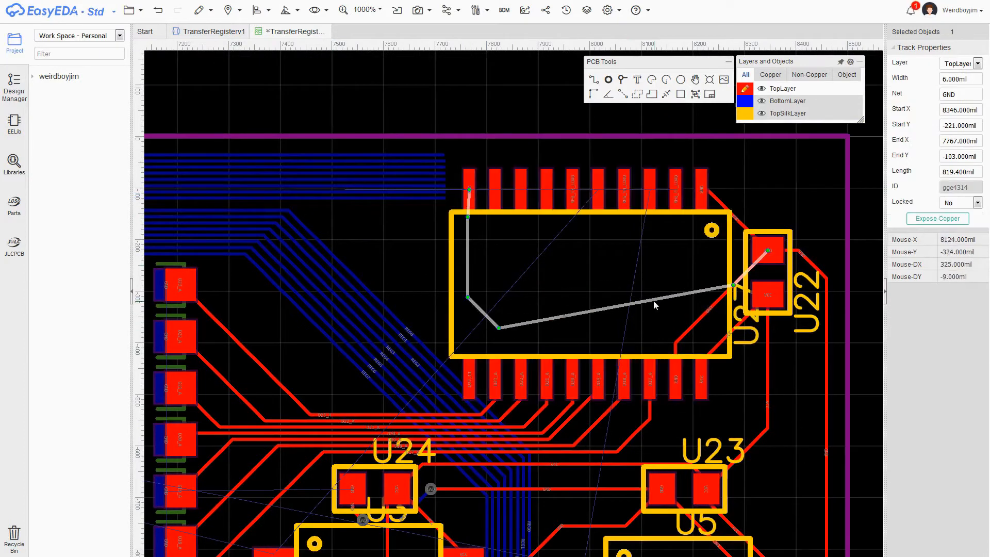
left_click_drag(745, 255, 672, 328)
left_click(657, 281)
left_click(409, 297)
- Extend the REG_TL_LOAD track along the board edge to above its U27 pad and end it with a via
left_click(409, 155)
left_click_drag(444, 155, 666, 155)
key("v")
left_click(666, 155)
- Bend the ends of the seven remaining control tracks diagonally down to U27's left edge, parallel to each other
scroll(429, 197, "up", 2)
left_click(374, 164)
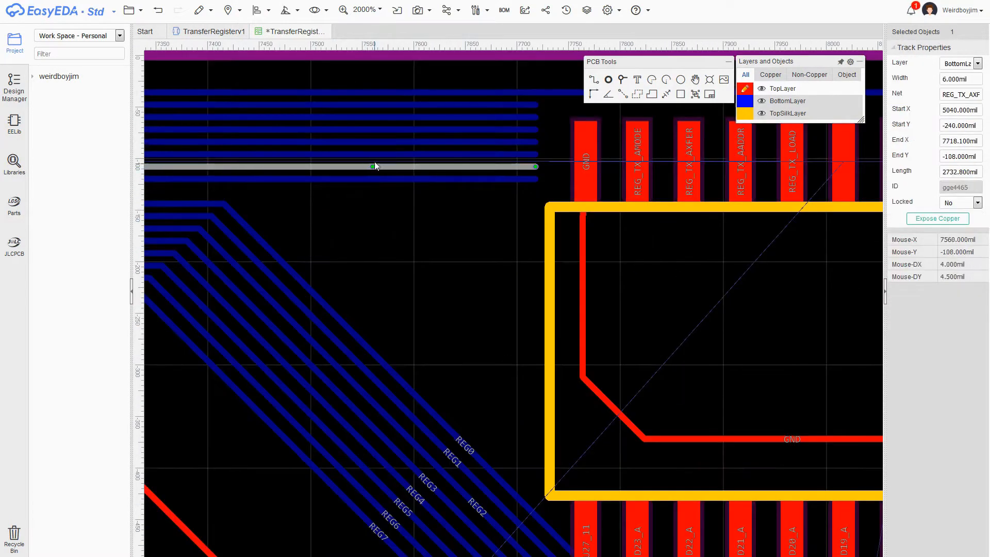
left_click_drag(536, 179, 558, 377)
left_click_drag(536, 167, 559, 327)
left_click_drag(536, 142, 558, 302)
left_click_drag(536, 130, 559, 253)
left_click(524, 118)
left_click(520, 105)
left_click_drag(536, 105, 559, 228)
- Move REG_TL_LOAD closer to the board edge, run REG_TL_ASSERT below it over U27's pads, and end it with a via
scroll(558, 228, "down", 1)
scroll(412, 154, "up", 1)
left_click(401, 152)
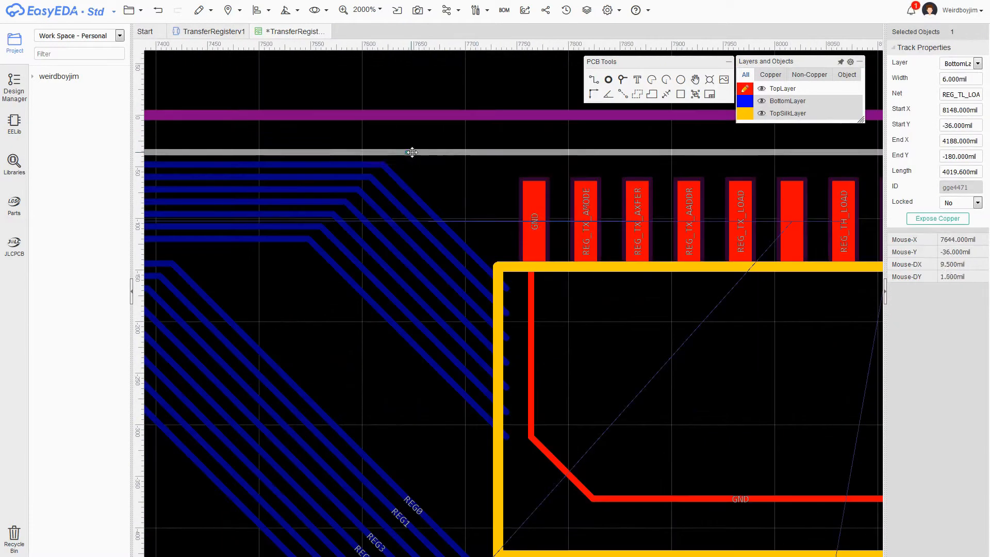
scroll(474, 155, "down", 1)
left_click_drag(638, 149, 628, 141)
left_click(267, 157)
left_click_drag(351, 241, 603, 158)
scroll(616, 151, "up", 2)
left_click(590, 164)
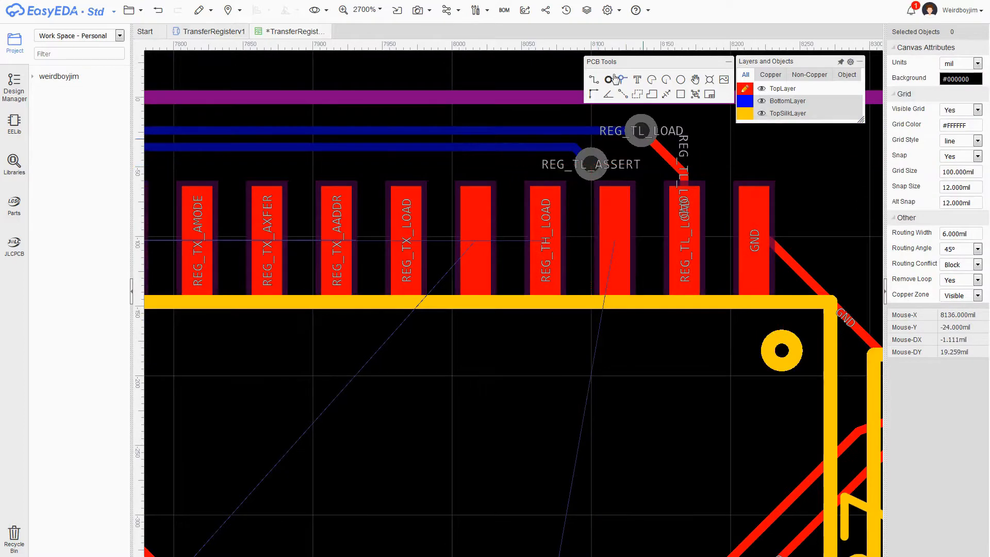
- Extend the REG_TH_LOAD track on the bottom layer into U27, end it with a via and connect it to its pad
scroll(523, 175, "down", 3)
left_click(351, 232)
scroll(351, 232, "up", 2)
left_click_drag(352, 233, 685, 234)
left_click(714, 268)
left_click(685, 234)
scroll(278, 279, "down", 1)
- Extend REG_TH_ASSERT and REG_TX_LOAD into U27, end each with a via stepped diagonally, and connect them to their pads
left_click(334, 268)
left_click_drag(335, 266, 524, 267)
left_click_drag(349, 300, 485, 282)
left_click(509, 202)
left_click(485, 282)
- Extend REG_TX_AADDR, REG_TX_AXFER and REG_TX_AMODE into U27, continuing the diagonal row of vias, and connect each to its pad
right_click_drag(522, 324, 589, 311)
left_click_drag(415, 304, 518, 286)
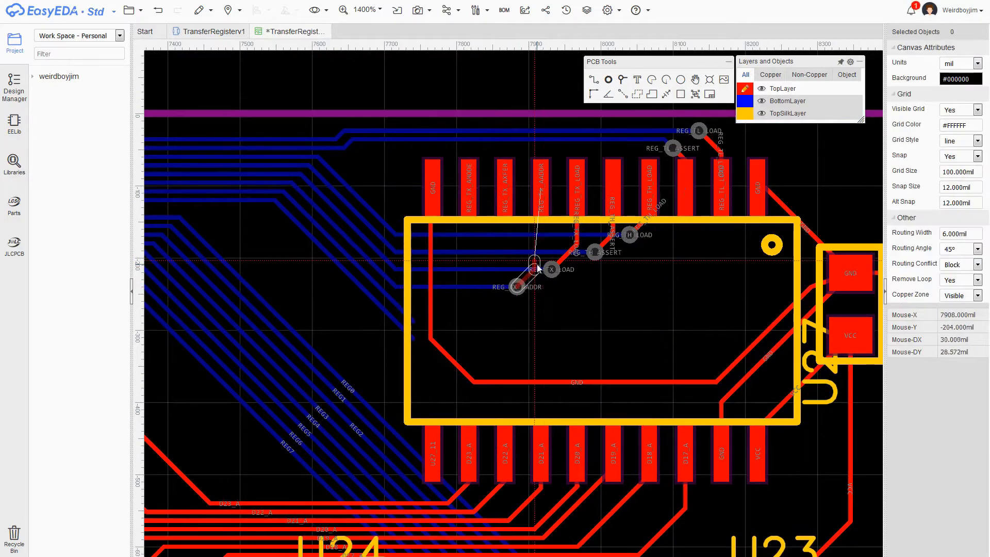
right_click_drag(524, 295, 575, 284)
left_click(556, 177)
left_click(541, 293)
left_click_drag(466, 312, 507, 306)
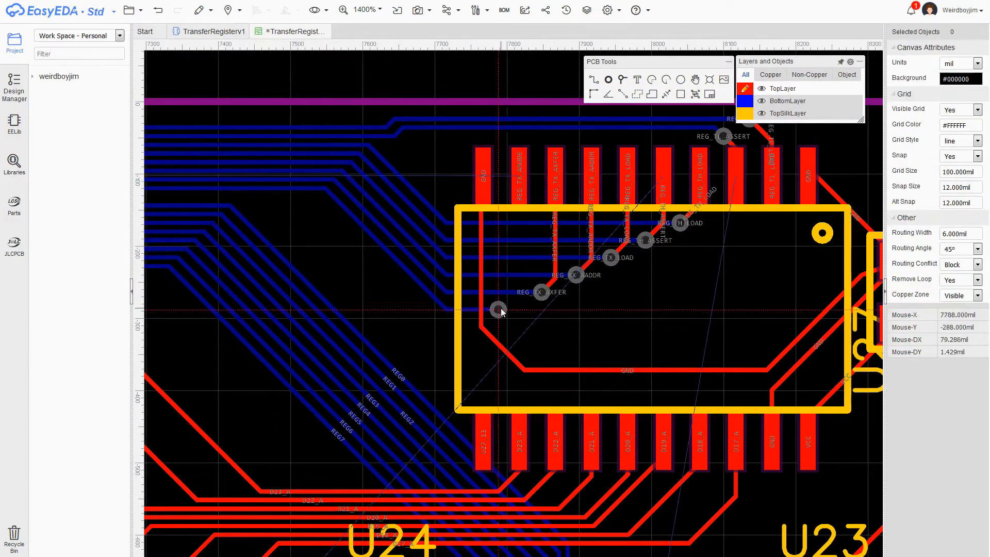
left_click(519, 176)
left_click(499, 310)
- Route REG_TL_ASSERT vertically on the bottom layer from its U27 pad down to the via above U5
scroll(499, 310, "down", 2)
scroll(652, 314, "down", 1)
key("b")
right_click(594, 407)
scroll(655, 354, "up", 2)
left_click(621, 353)
left_click_drag(621, 354, 620, 468)
scroll(594, 370, "down", 1)
key("t")
scroll(624, 381, "down", 1)
- Trace the REG_TH_ASSERT net and place a via on its track just before the bus bends towards U27
right_click_drag(699, 342, 835, 301)
right_click_drag(710, 253, 631, 301)
scroll(501, 223, "down", 1)
right_click_drag(689, 323, 774, 297)
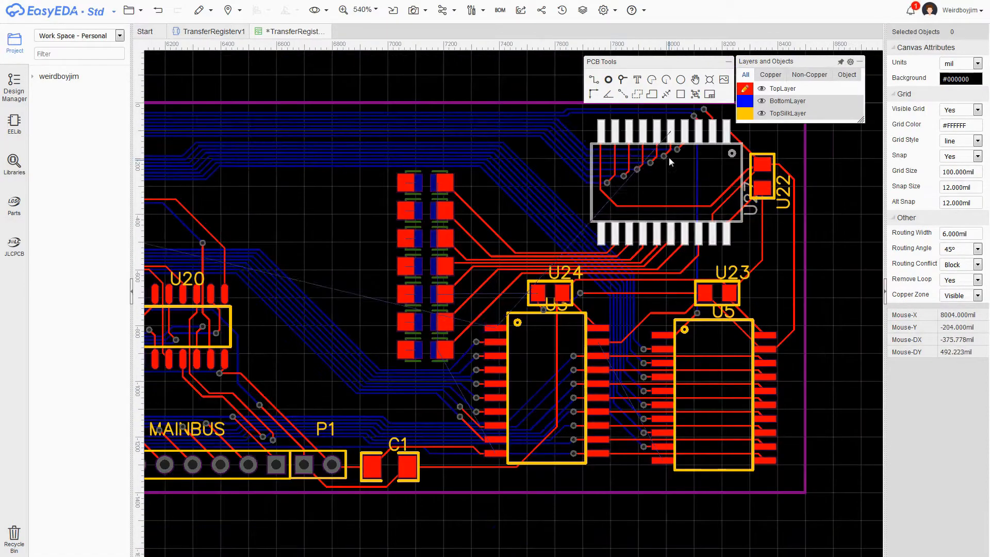
scroll(464, 220, "down", 2)
right_click_drag(406, 224, 595, 232)
scroll(733, 203, "up", 1)
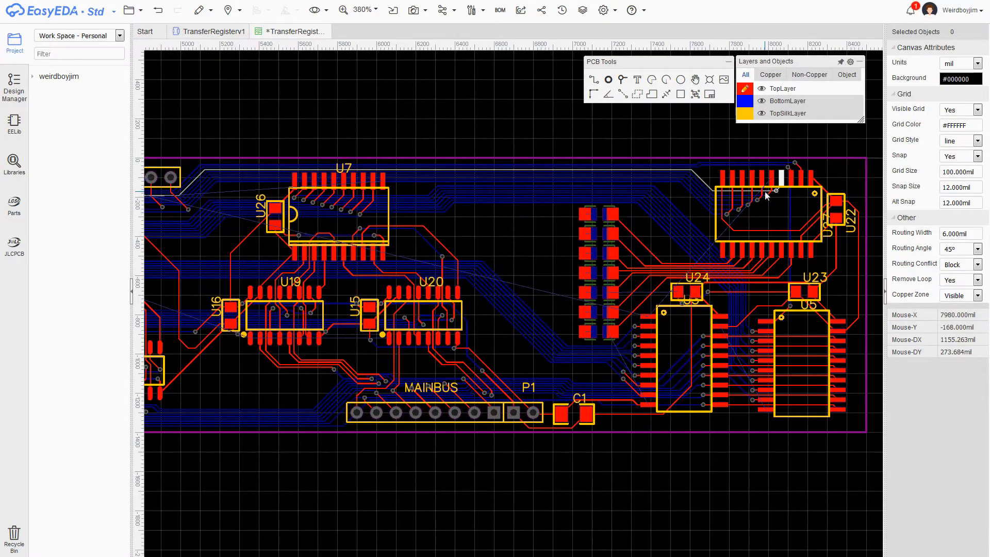
scroll(767, 195, "up", 3)
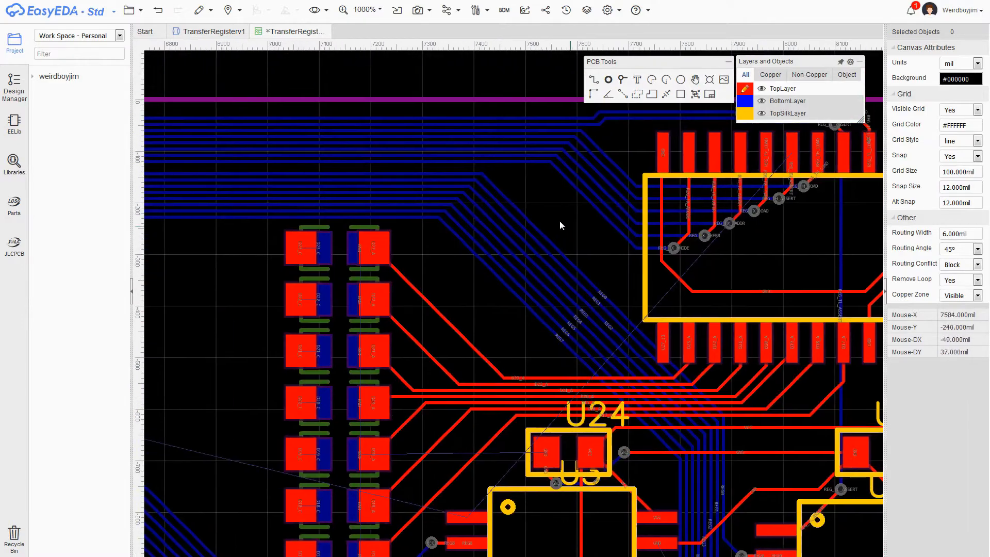
left_click(532, 162)
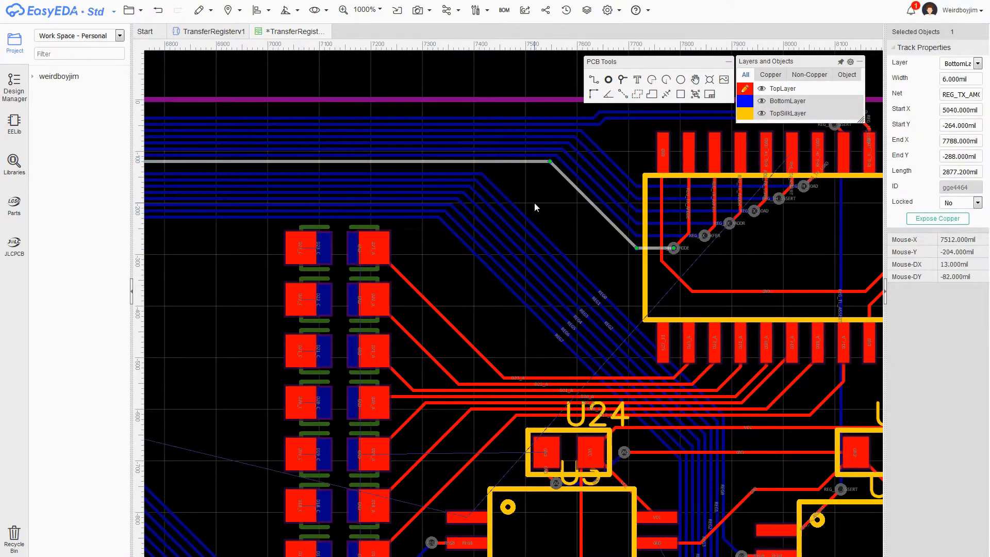
left_click(535, 203)
scroll(539, 202, "down", 2)
scroll(572, 187, "up", 1)
left_click(561, 170)
scroll(563, 142, "up", 1)
left_click(531, 148)
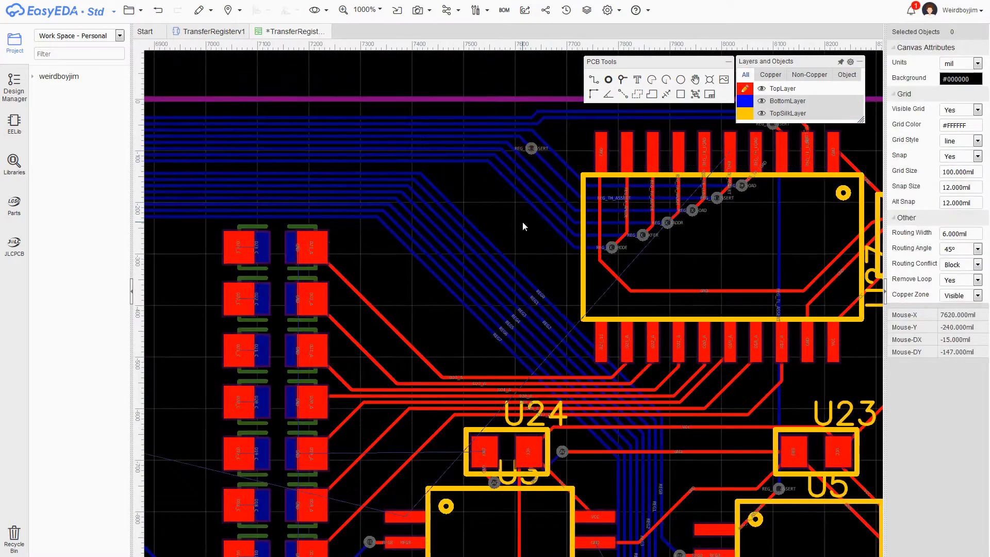
- Route REG_TH_ASSERT from the new via down the top layer to another via, and on the bottom layer to U3's upper-left pad
key("b")
left_click(595, 85)
key("t")
left_click(437, 359)
left_click(435, 385)
scroll(458, 283, "down", 3)
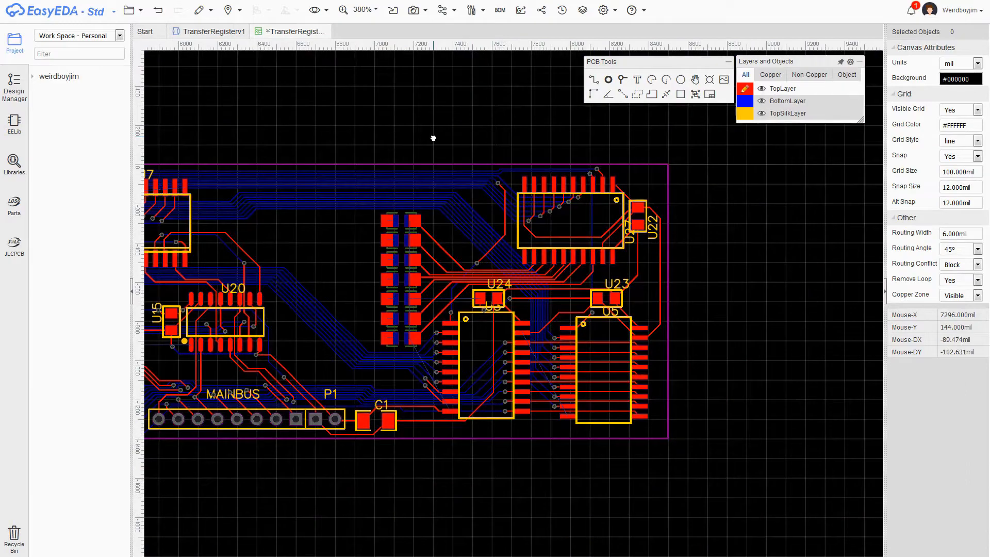
- Place a GND via inside the upper end of U5
scroll(318, 389, "up", 2)
right_click_drag(723, 461, 723, 554)
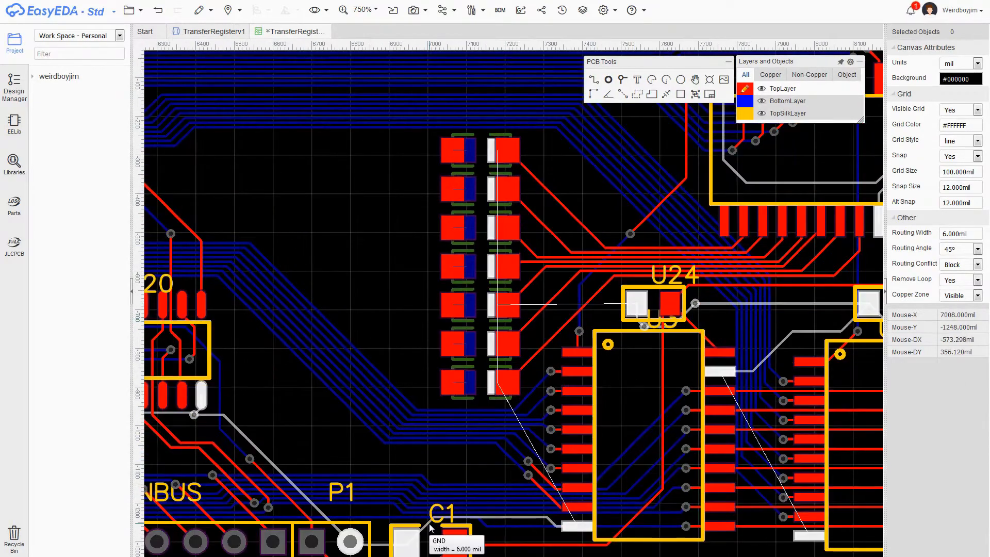
scroll(506, 517, "down", 1)
scroll(769, 316, "up", 1)
right_click_drag(769, 316, 757, 156)
scroll(756, 296, "up", 1)
left_click(749, 262)
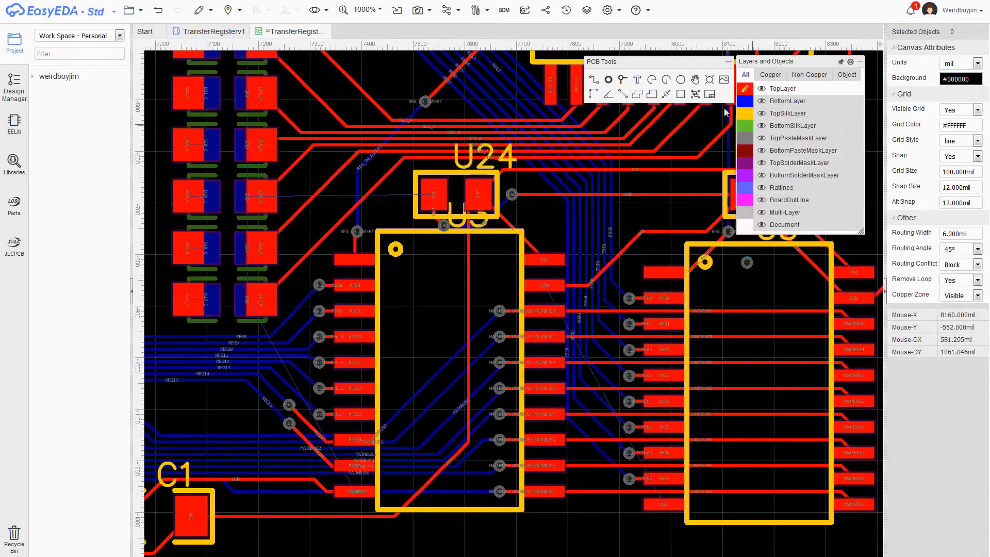
right_click_drag(743, 330, 730, 255)
- Route GND on the bottom layer from U5's upper via down to a via at its lower-left GND pad and connect the pad
left_click(653, 429)
key("b")
scroll(736, 195, "up", 1)
left_click(703, 239)
right_click_drag(736, 195, 706, 257)
key("Delete")
key("t")
left_click(701, 193)
key("b")
scroll(706, 320, "down", 1)
left_click(664, 468)
scroll(733, 252, "down", 2)
- Run GND from C1 up to a via below the two-column component array, and connect it to the array's right-column bottom-layer pads
scroll(629, 345, "up", 3)
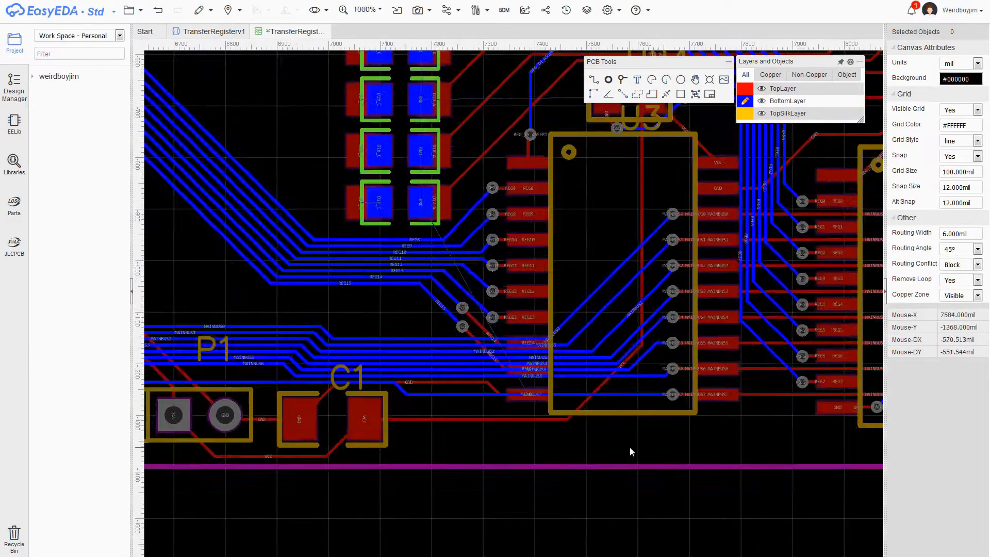
scroll(593, 451, "down", 2)
scroll(508, 245, "down", 2)
left_click(745, 89)
left_click(463, 261)
left_click(449, 364)
scroll(444, 173, "up", 2)
right_click_drag(444, 173, 407, 231)
left_click(745, 101)
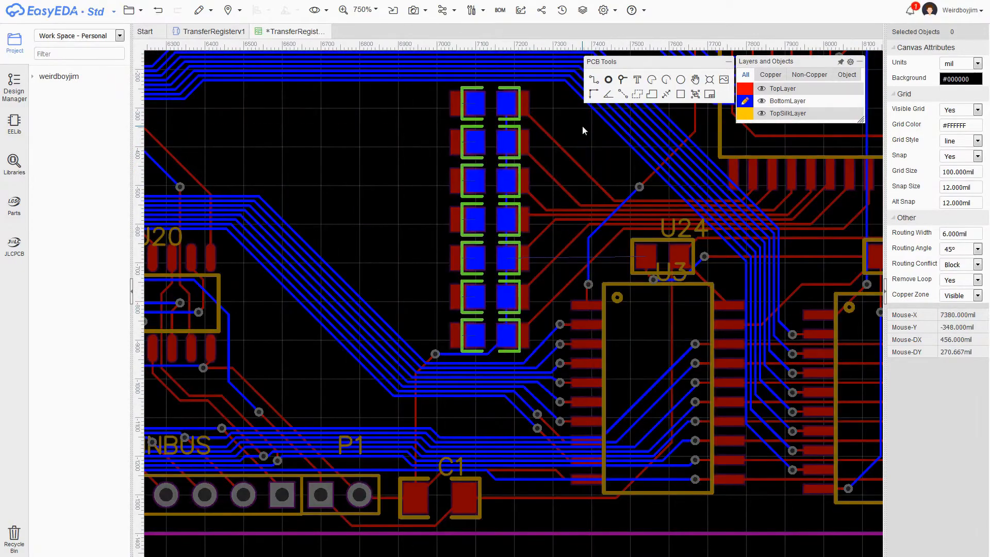
- Connect U21's first lower pad to its second upper pad, and U28's upper pad to U21's upper-left pad, on the top layer
scroll(583, 125, "down", 5)
scroll(633, 169, "up", 4)
scroll(351, 263, "down", 2)
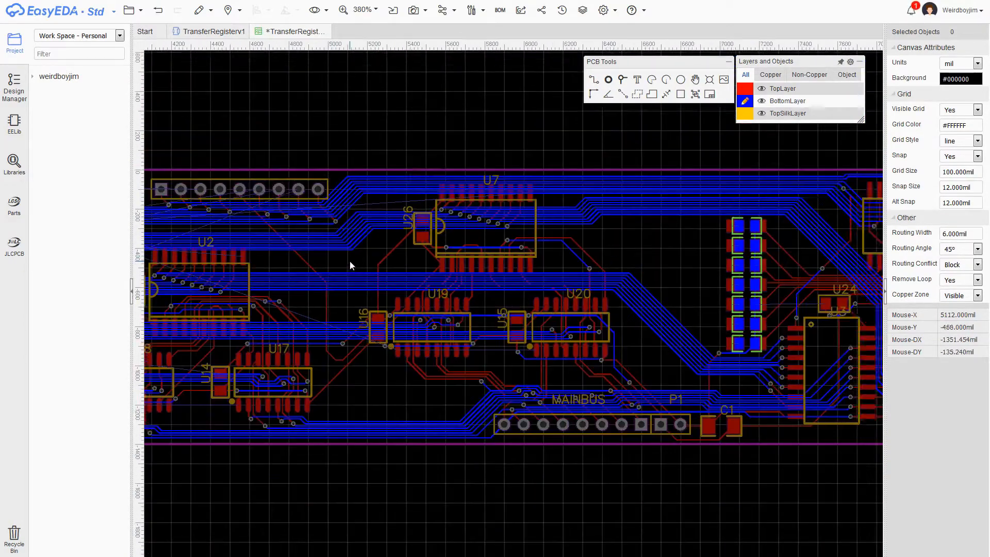
scroll(352, 267, "up", 2)
right_click_drag(353, 268, 494, 88)
right_click_drag(691, 265, 521, 271)
scroll(640, 293, "down", 2)
right_click_drag(149, 124, 526, 174)
scroll(533, 178, "up", 2)
key("t")
key("w")
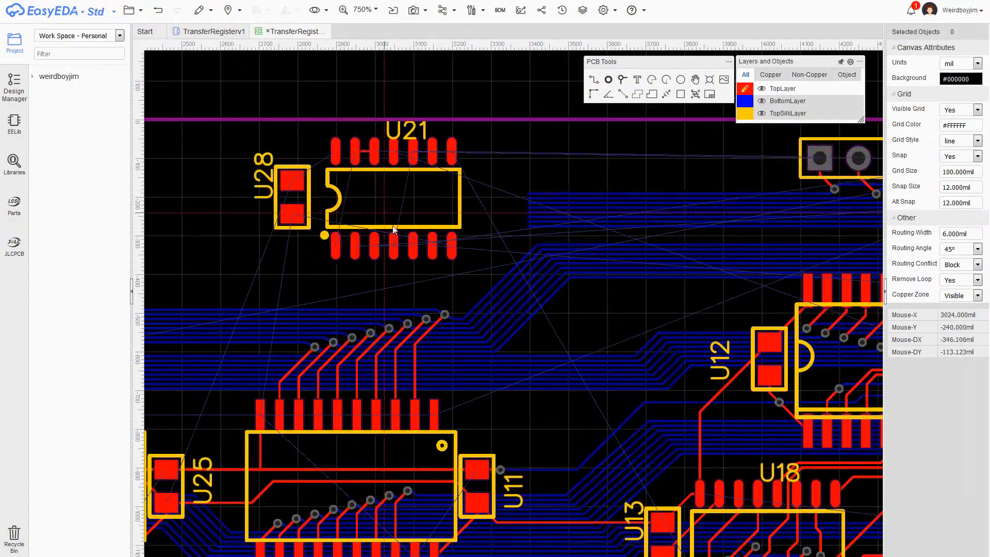
left_click(336, 246)
left_click(355, 152)
left_click(292, 181)
left_click(336, 152)
key("Escape")
- Route REG_TL_LOAD from the bus on the bottom layer to a via above U21, and connect it to U21's upper pad
left_click(594, 80)
key("b")
left_click(529, 194)
left_click(366, 134)
key("t")
left_click(356, 150)
- Route REG_TH_LOAD to a second via above U21, connect it to its upper pad, and link the neighbouring upper pad to a lower pad
left_click(553, 205)
key("Escape")
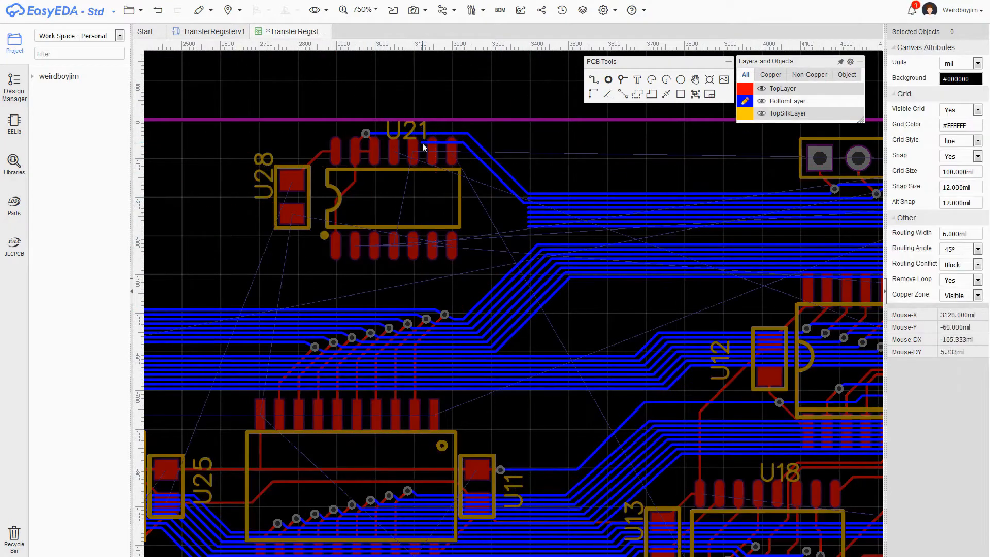
scroll(472, 198, "up", 1)
mouse_move(482, 188)
left_mouse_down()
mouse_move(493, 192)
mouse_move(501, 161)
mouse_move(480, 174)
left_mouse_up()
left_click(444, 161)
key("w")
left_click(480, 174)
left_click(469, 197)
left_click(444, 323)
- Run REG_TX_LOAD on the bottom layer into U21 and connect it through two vias to U21's lower pads
scroll(647, 304, "down", 2)
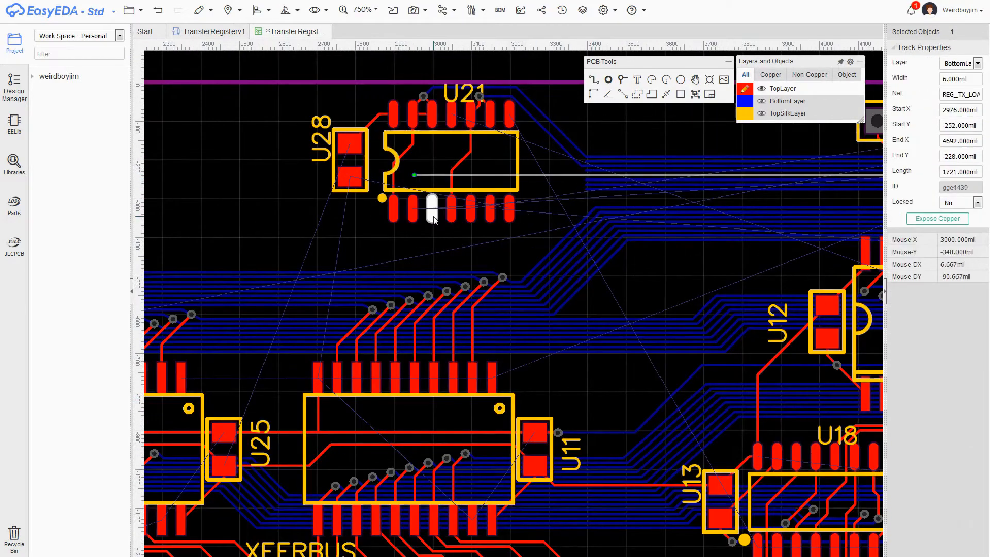
scroll(482, 172, "up", 7)
scroll(580, 249, "down", 7)
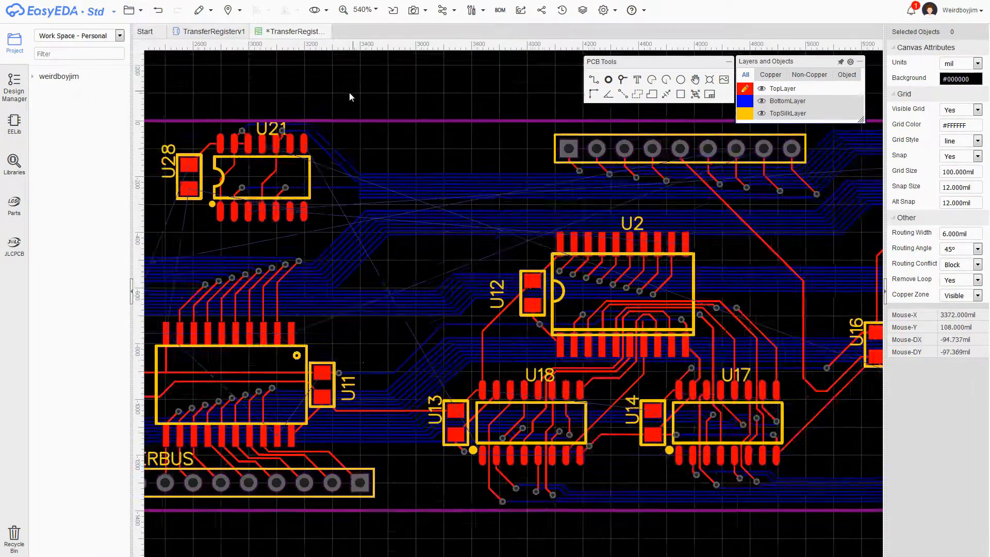
- Extend a control track from the end of the header bus diagonally down-left on the bottom layer to below U21
right_click_drag(372, 179, 531, 162)
scroll(532, 163, "up", 2)
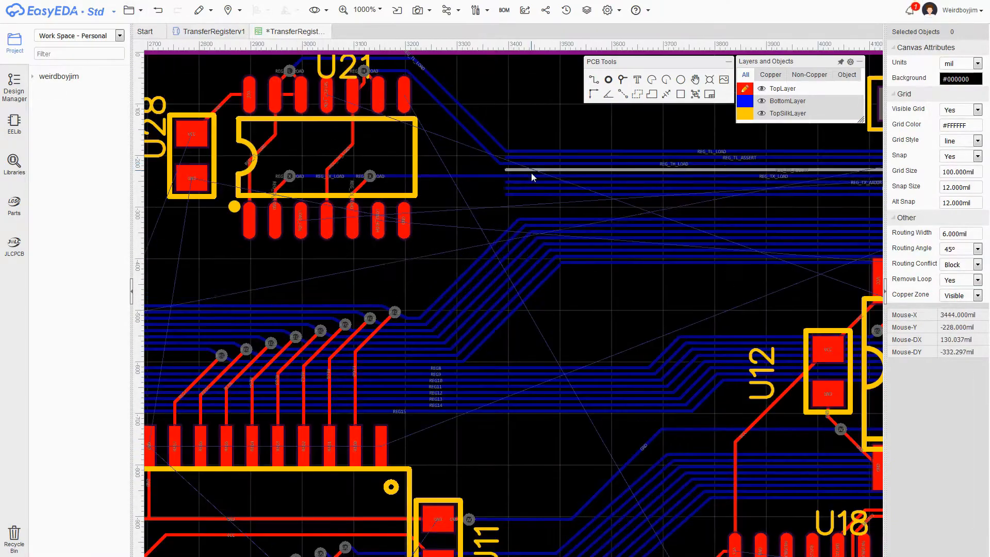
scroll(685, 191, "down", 3)
right_click_drag(622, 187, 704, 180)
scroll(703, 184, "up", 4)
left_click(695, 189)
left_click(674, 180)
left_click_drag(644, 181, 539, 311)
right_click_drag(540, 311, 696, 223)
left_click(806, 213)
left_click(568, 258)
- Extend the neighbouring control track down beside the register bus, end it with a via, and connect the upper-right pad of U11's register chip
scroll(568, 257, "down", 3)
scroll(696, 224, "up", 3)
left_click_drag(626, 227, 557, 230)
right_click_drag(557, 231, 617, 225)
left_click_drag(712, 205, 712, 248)
left_click(623, 80)
left_click(712, 249)
key("w")
left_click(711, 249)
scroll(735, 433, "down", 3)
right_click_drag(747, 442, 792, 330)
left_click(736, 328)
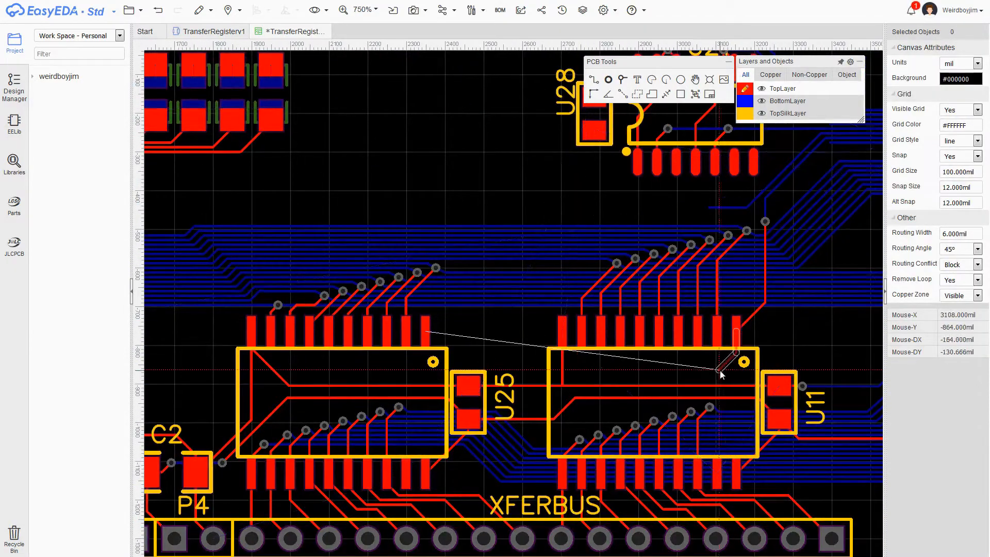
- Link the upper-right pad of the register chip beside U11 to the matching pad of the chip beside U25
key("b")
key("t")
left_click(425, 327)
scroll(405, 166, "down", 2)
- Extend the other control track left along the register bus to a via, and connect it to the upper-right pad of U10's register chip
right_click_drag(589, 190, 724, 210)
left_click(766, 216)
scroll(761, 227, "up", 2)
left_click_drag(758, 225, 222, 225)
right_click_drag(223, 226, 611, 157)
key("w")
left_click(611, 157)
left_click(475, 267)
- Link the upper-right pads of the register chips beside U10 and U1 with a bottom-layer track between two vias
right_click_drag(564, 273, 758, 264)
key("b")
left_click(651, 292)
left_click(378, 295)
left_click(378, 296)
left_click(361, 258)
- Route a top-layer track from the upper-left pad of U1's register chip up toward the row of pads above it
scroll(361, 258, "down", 2)
right_click_drag(361, 258, 475, 331)
left_click(349, 330)
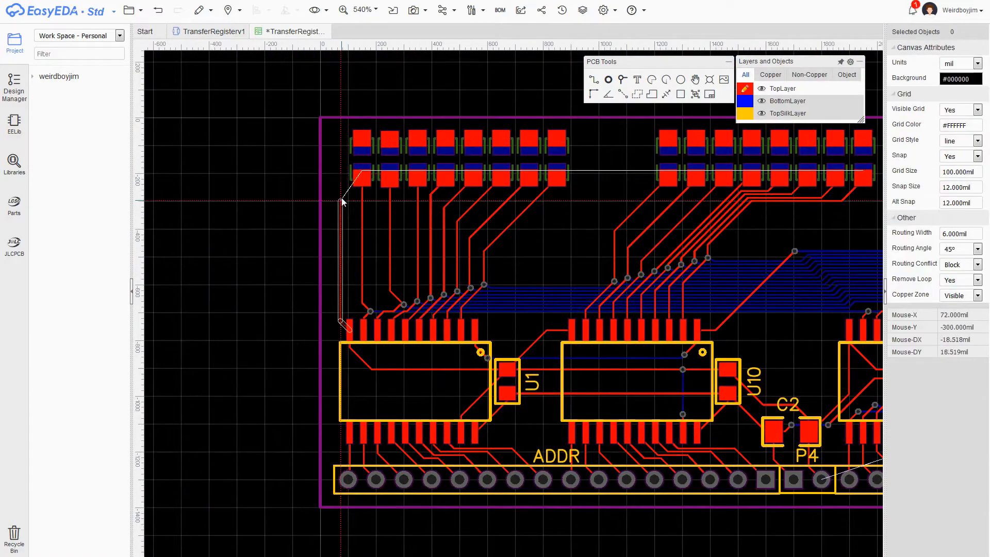
key("Escape")
key("b")
right_click_drag(681, 134, 413, 149)
right_click_drag(710, 182, 393, 183)
scroll(399, 182, "down", 2)
scroll(401, 182, "up", 2)
key("t")
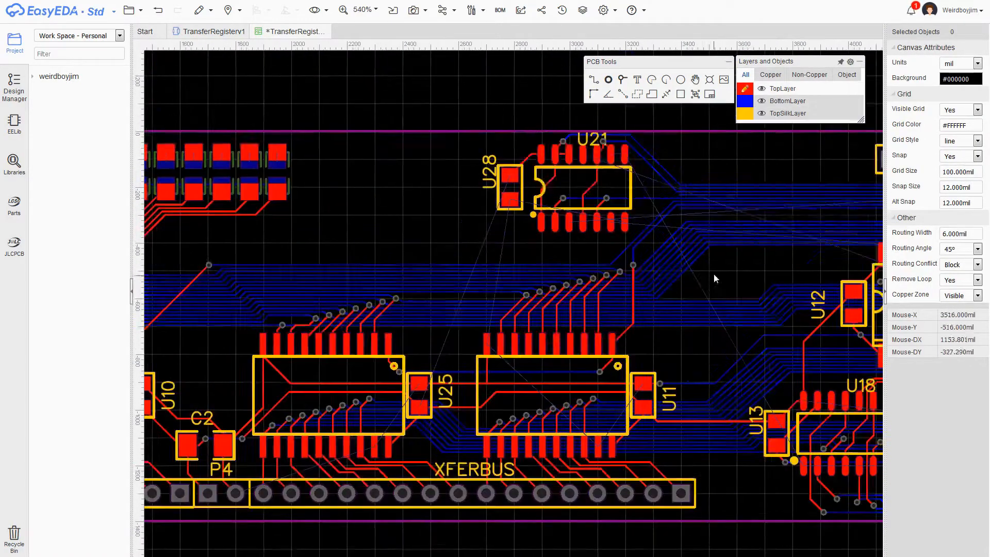
- Connect the lower GND pad of U11's register chip through a via to the bottom-layer GND track at U11
scroll(691, 360, "up", 2)
right_click_drag(691, 360, 713, 197)
scroll(610, 253, "up", 2)
left_click(609, 228)
key("b")
key("t")
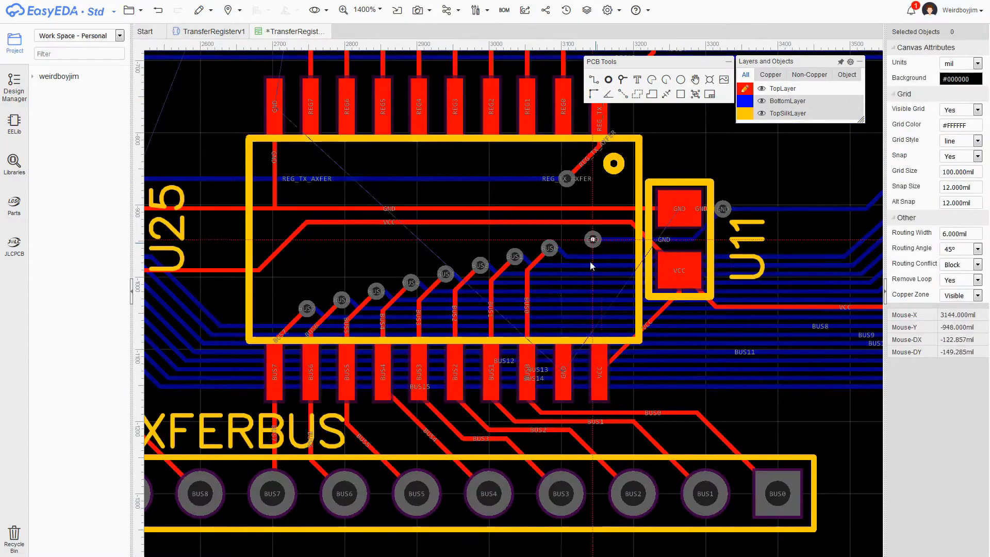
- Place a via above the lower GND pad of U25's register chip and join it to the pad with a top-layer track
scroll(590, 265, "down", 2)
right_click_drag(654, 168, 783, 217)
scroll(505, 251, "up", 1)
right_click_drag(506, 250, 670, 185)
key("b")
scroll(582, 342, "up", 2)
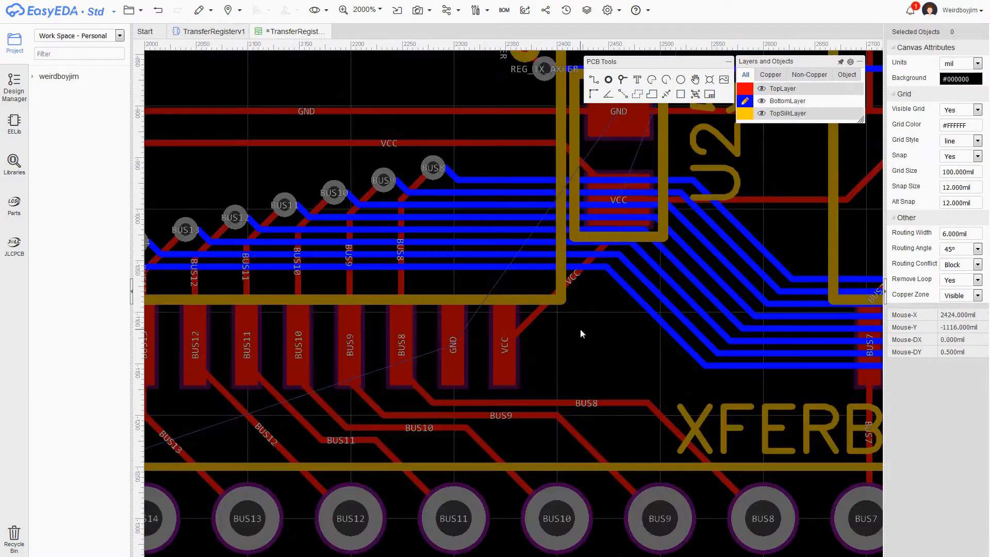
scroll(581, 332, "down", 1)
key("v")
left_click(496, 302)
key("t")
key("w")
left_click(496, 303)
left_click(491, 340)
right_click(562, 334)
- Route a bottom-layer GND track from the new via beneath the register chip to P4's GND pin
key("b")
left_click(496, 302)
right_click_drag(593, 334, 508, 347)
left_click(311, 404)
scroll(508, 347, "down", 3)
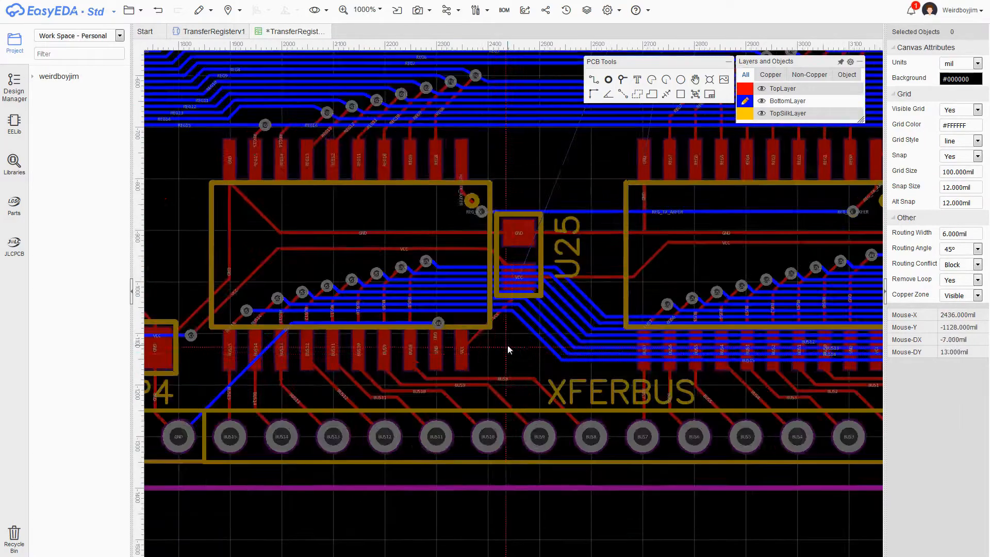
- Examine the remaining unrouted connections around U28, U21, U13, U2, U17 and U19
right_click_drag(570, 203, 505, 297)
left_click(745, 88)
scroll(767, 222, "up", 1)
right_click_drag(767, 223, 612, 251)
scroll(765, 286, "down", 1)
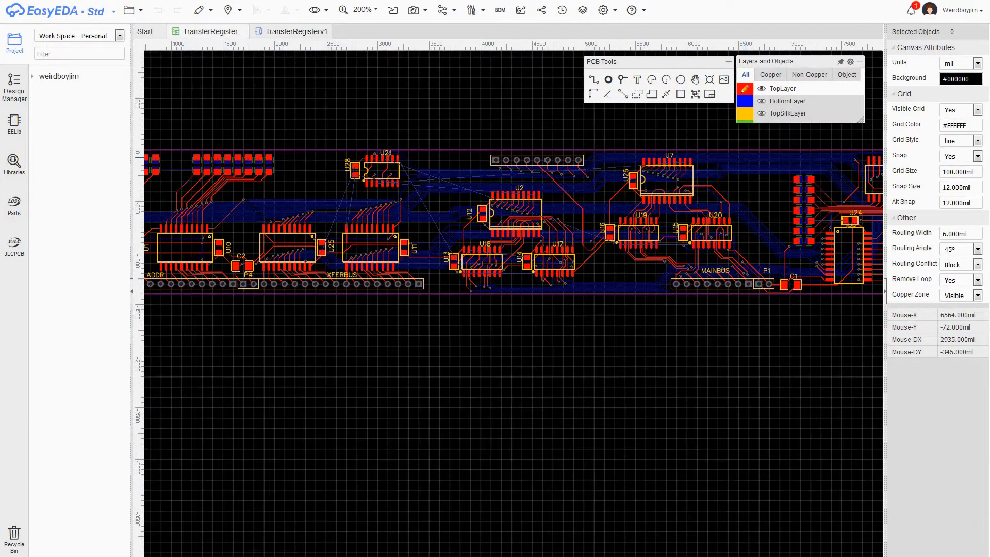
scroll(440, 307, "up", 5)
right_click_drag(440, 307, 562, 481)
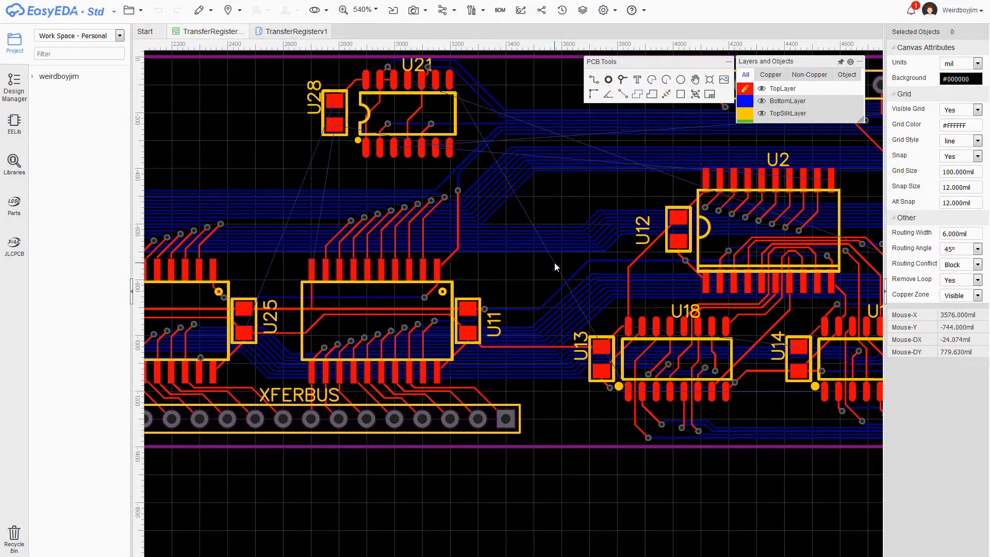
scroll(555, 264, "up", 3)
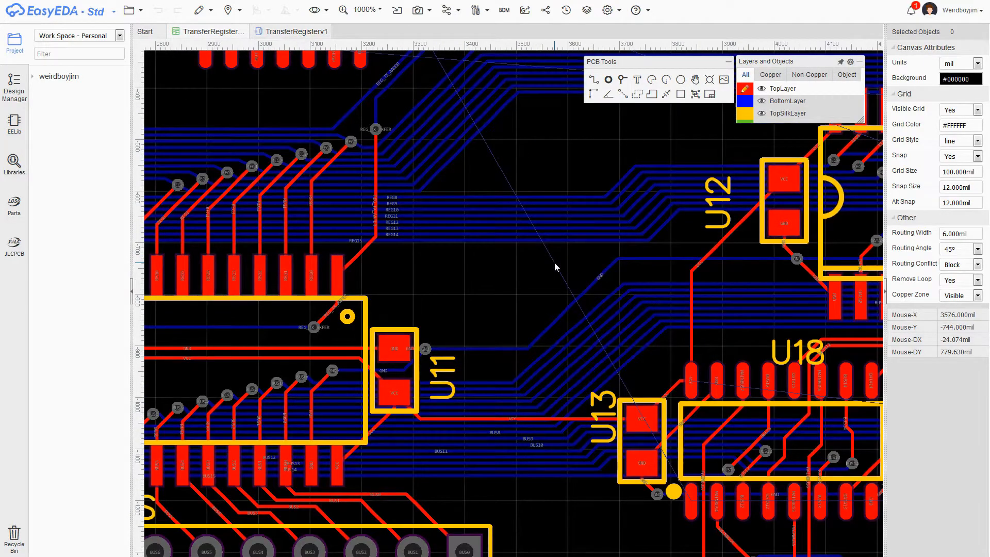
scroll(555, 266, "down", 3)
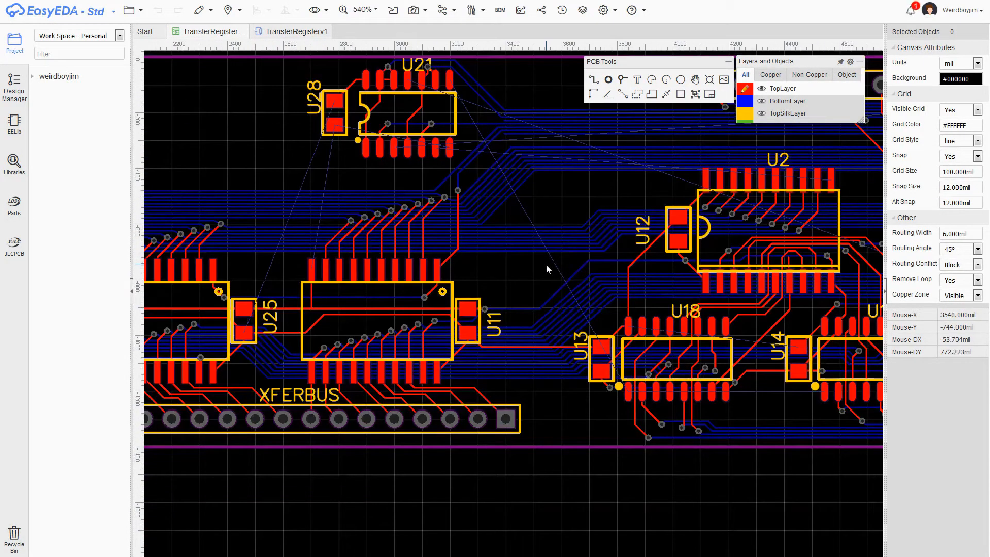
scroll(545, 265, "down", 3)
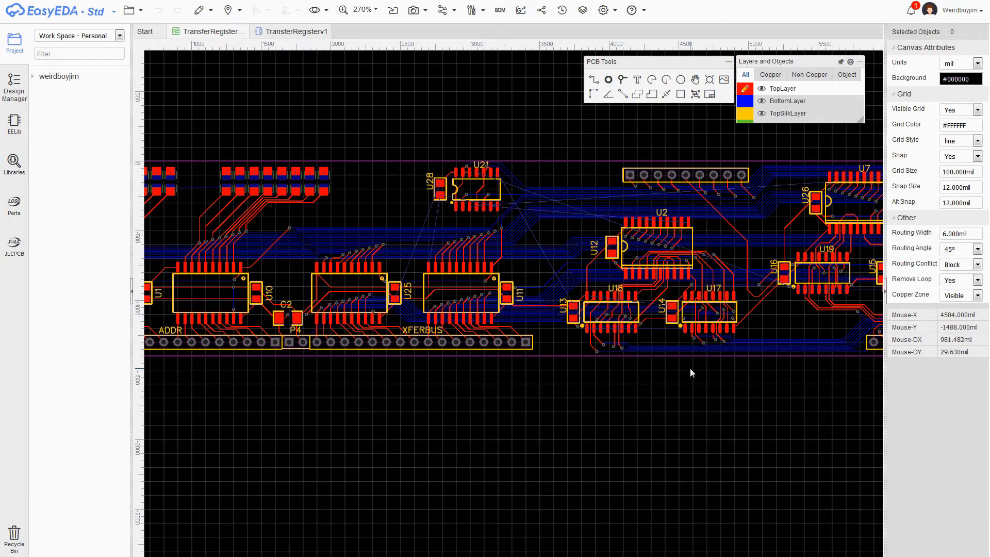
right_click_drag(691, 368, 705, 364)
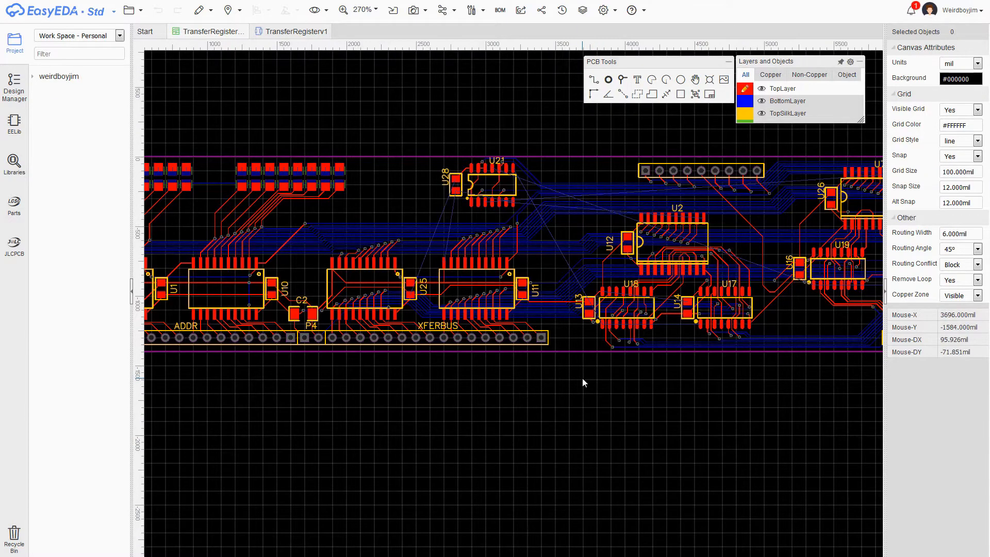
scroll(570, 388, "up", 2)
right_click_drag(639, 372, 450, 376)
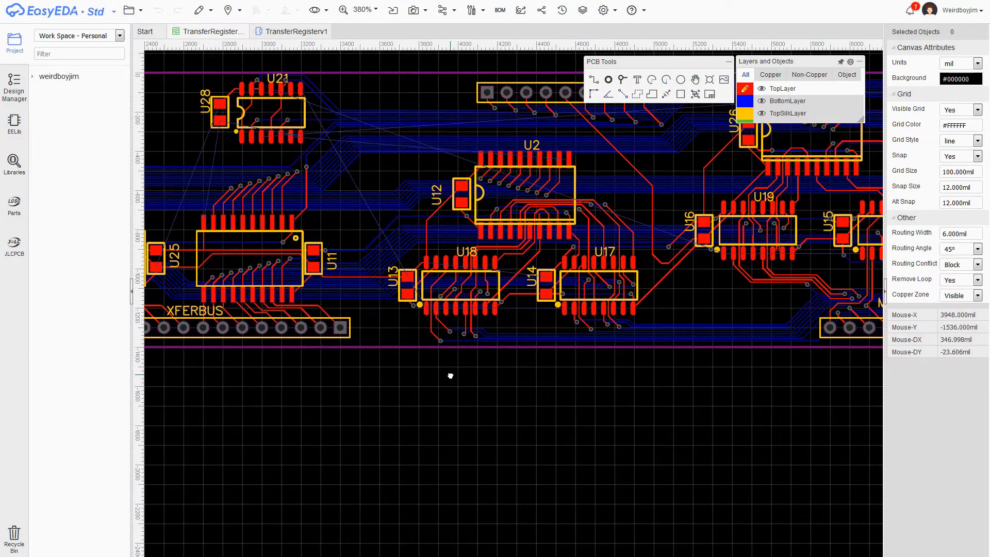
scroll(692, 375, "up", 1)
scroll(734, 212, "up", 1)
right_click_drag(734, 212, 499, 298)
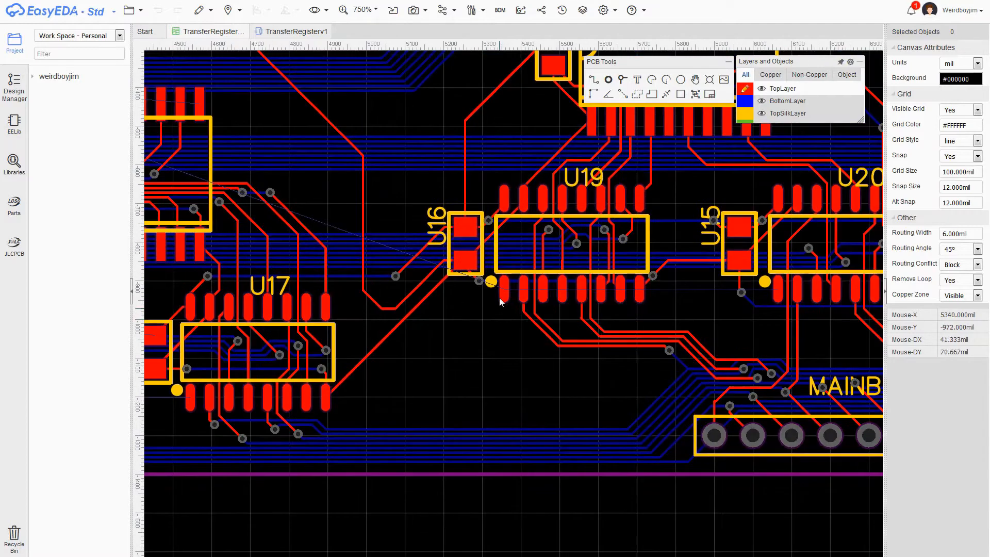
- Link the lower-left pads of U20 and U19 with top-layer stubs, two vias and a bottom-layer track between them
scroll(491, 371, "down", 1)
right_click_drag(490, 370, 546, 330)
scroll(547, 330, "up", 3)
right_click_drag(847, 194, 664, 262)
right_click_drag(733, 276, 682, 268)
key("w")
left_click(780, 220)
left_click(471, 267)
right_click_drag(438, 223, 595, 204)
left_click(425, 204)
left_click(437, 247)
key("b")
left_click(628, 248)
scroll(206, 356, "down", 1)
right_click_drag(206, 356, 635, 288)
right_click_drag(330, 331, 567, 239)
left_click(623, 226)
key("Escape")
- Link the lower-left SELECT_HIGH pads of U17 and U18 with a top-layer track running below U18
scroll(608, 270, "down", 1)
right_click_drag(497, 244, 581, 209)
scroll(450, 253, "up", 3)
left_click(467, 296)
left_click_drag(466, 296, 464, 228)
scroll(382, 319, "down", 2)
left_click(751, 222)
left_click(531, 315)
left_click(419, 314)
left_click(389, 229)
- Move the VCC track segment between U11 and U13 down to Y -1200 mil, below the bus tracks
right_click_drag(418, 259, 540, 304)
right_click_drag(412, 292, 517, 362)
right_click_drag(585, 192, 529, 264)
right_click_drag(379, 324, 485, 258)
left_click_drag(486, 259, 493, 340)
scroll(517, 339, "up", 2)
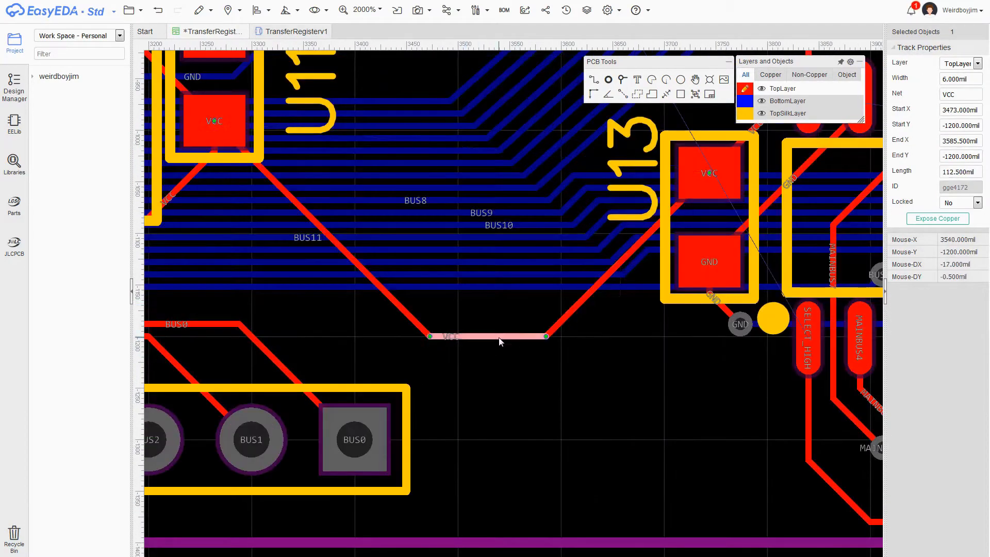
- Try to move the VCC track beside U13 further down, and undo the change
left_click_drag(578, 308, 609, 454)
scroll(612, 377, "down", 2)
left_click(158, 11)
left_click(158, 10)
left_click(551, 356)
scroll(457, 327, "down", 2)
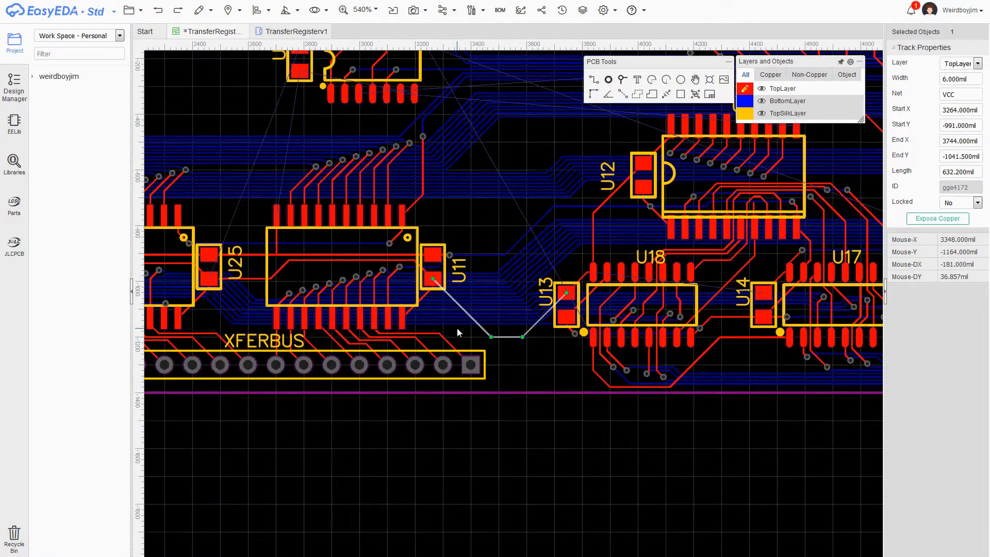
- Route SELECT_HIGH on the bottom layer from the track below U18 to a via between the XFERBUS header and U13
scroll(546, 342, "up", 3)
key("w")
scroll(544, 327, "down", 4)
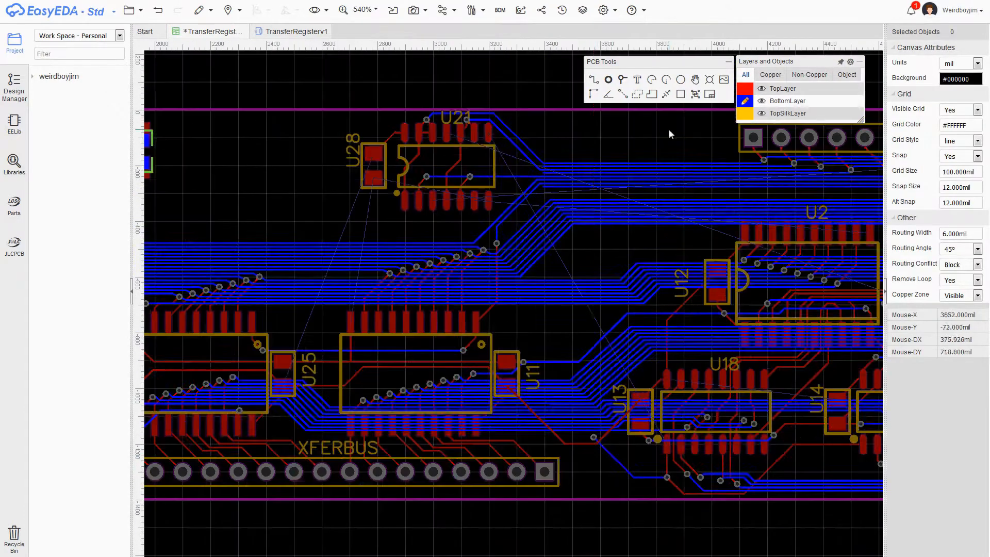
- Extend the SELECT_LOW track on the bottom layer from the via at U19's lower-left pad left toward U17
right_click_drag(732, 279, 521, 258)
right_click_drag(801, 420, 626, 386)
scroll(660, 354, "up", 1)
left_click(745, 102)
left_click(566, 326)
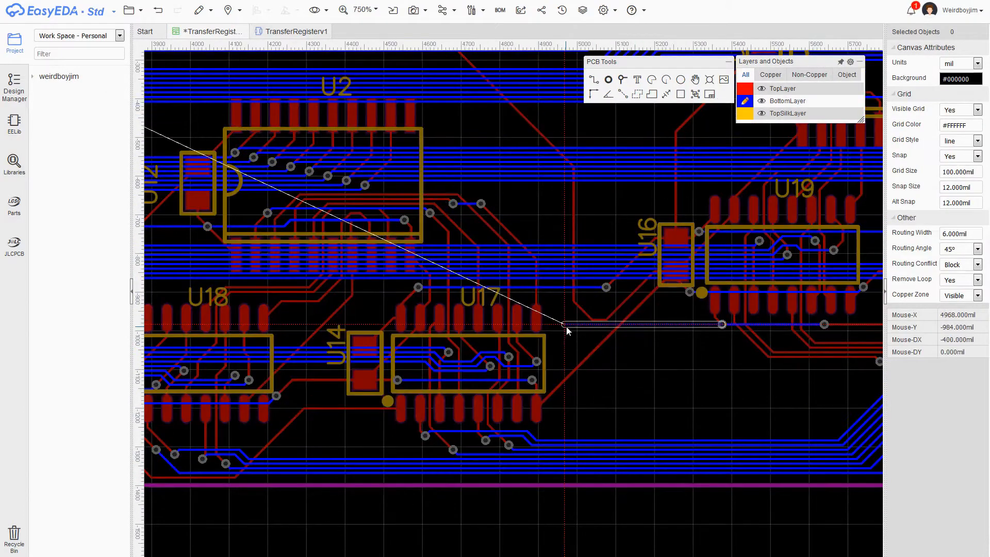
scroll(565, 299, "up", 4)
left_click_drag(556, 350, 546, 318)
key("Delete")
- Continue SELECT_LOW on the top layer from its via beside U17 up past U2 and left along the upper bus toward U21
scroll(546, 318, "down", 2)
key("t")
key("w")
left_click(560, 355)
scroll(500, 168, "down", 3)
right_click_drag(430, 67, 609, 263)
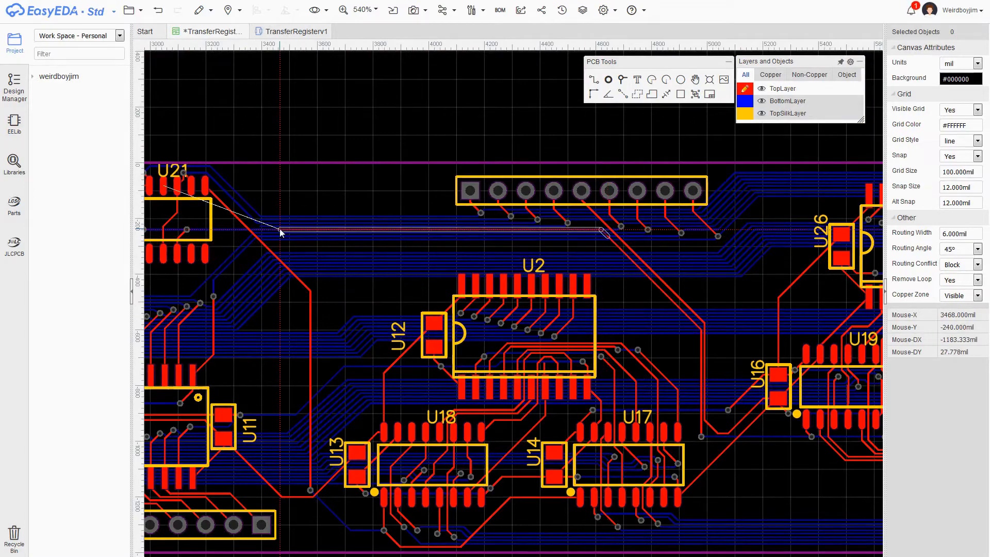
- Draw parallel top-layer LOAD_HIGH and LOAD_LOW tracks from U21's lower pads across the register bus toward U12
scroll(420, 231, "up", 2)
scroll(413, 186, "down", 5)
scroll(255, 267, "up", 5)
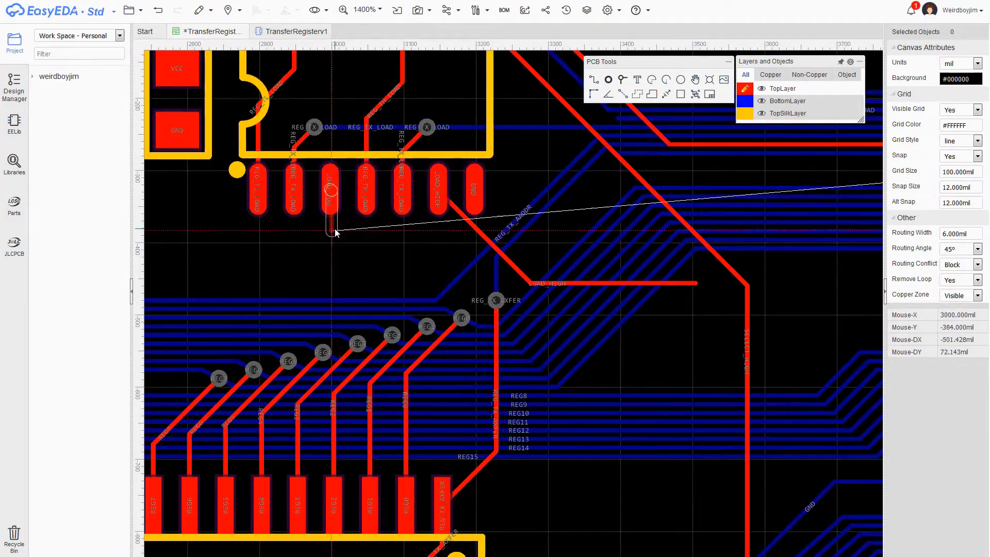
left_click(467, 249)
left_click(697, 292)
scroll(611, 320, "up", 1)
scroll(407, 232, "down", 1)
right_click_drag(757, 241, 475, 246)
scroll(475, 246, "down", 1)
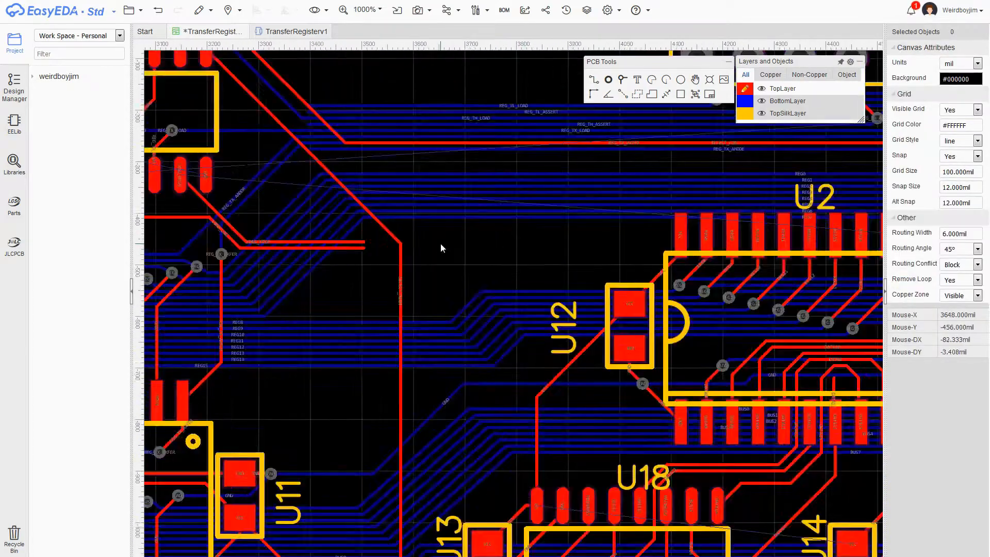
- Transfer the LOAD_HIGH and LOAD_LOW tracks to the bottom layer and extend both right toward U12
scroll(312, 247, "up", 2)
left_click(453, 229)
left_click_drag(471, 228, 471, 212)
left_click(471, 212)
left_click_drag(471, 245, 504, 245)
left_click(504, 246)
left_click(303, 249)
left_click(819, 249)
left_click(819, 283)
scroll(819, 283, "down", 3)
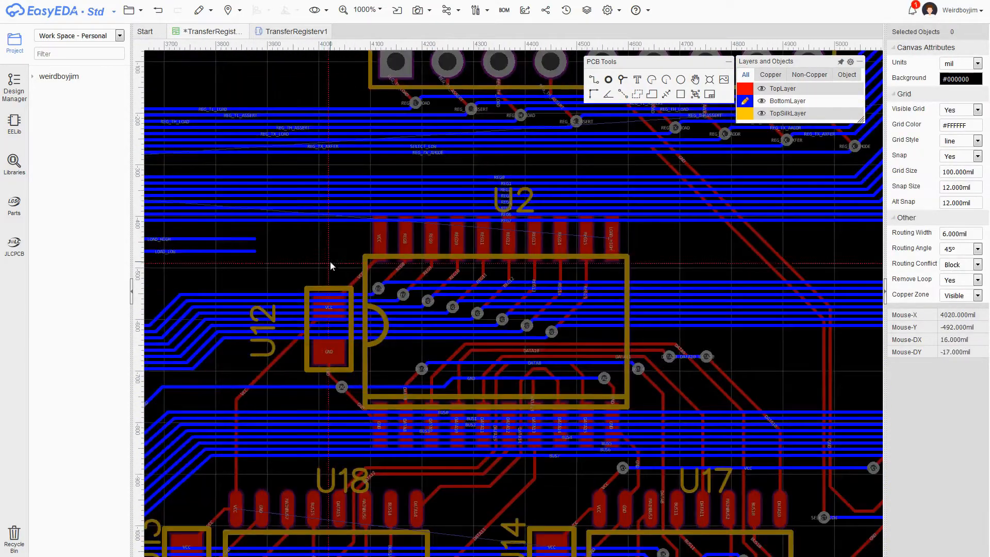
- Extend the bottom-layer LOAD_HIGH and LOAD_LOW tracks right across U2 to beyond its far side
left_click_drag(254, 252, 712, 251)
scroll(677, 271, "up", 2)
scroll(617, 259, "down", 3)
scroll(331, 261, "up", 3)
- Shift the LOAD_HIGH and LOAD_LOW tracks down so they run below U2's upper pads, just above the register tracks
left_click(409, 223)
left_click_drag(434, 223, 435, 274)
right_click_drag(774, 242, 331, 242)
left_click_drag(759, 223, 759, 272)
right_click_drag(413, 243, 693, 242)
left_click_drag(294, 200, 299, 258)
right_click_drag(748, 232, 450, 215)
left_click_drag(741, 181, 741, 242)
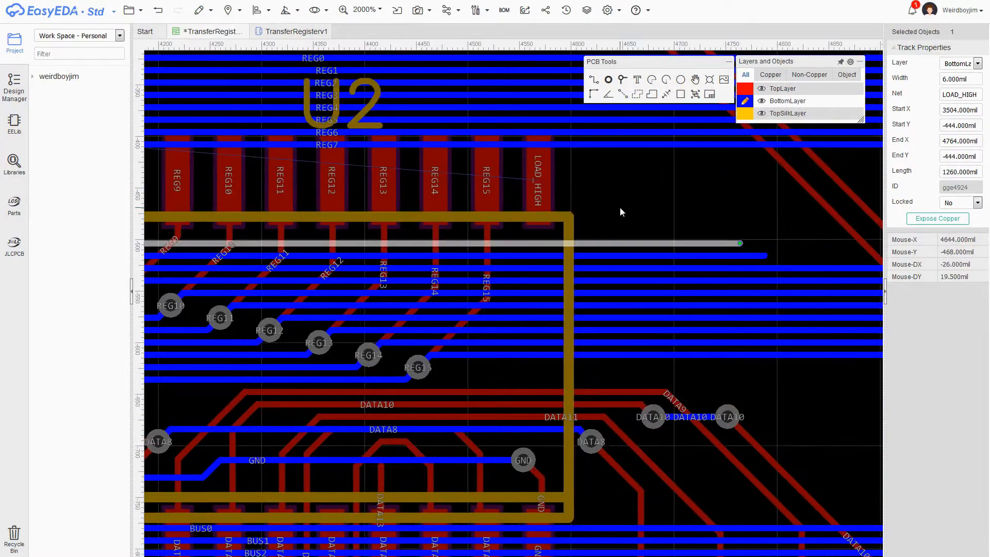
- Undo the last track shift and end LOAD_HIGH in a via beside U2, joined to U2's LOAD_HIGH pad on the top layer
scroll(700, 243, "down", 2)
left_click(158, 11)
scroll(741, 208, "up", 2)
key("v")
left_click(550, 218)
left_click(634, 218)
key("Delete")
key("t")
left_click(499, 218)
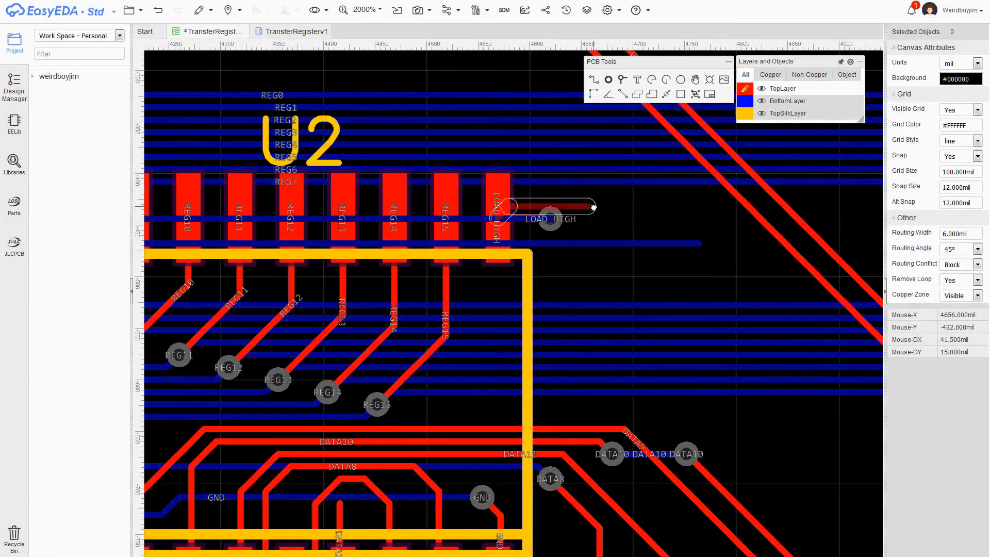
- Extend LOAD_LOW on the bottom layer beneath the chip beside U26 and connect it through a via to that chip's pad
scroll(593, 219, "down", 4)
scroll(290, 213, "up", 2)
key("b")
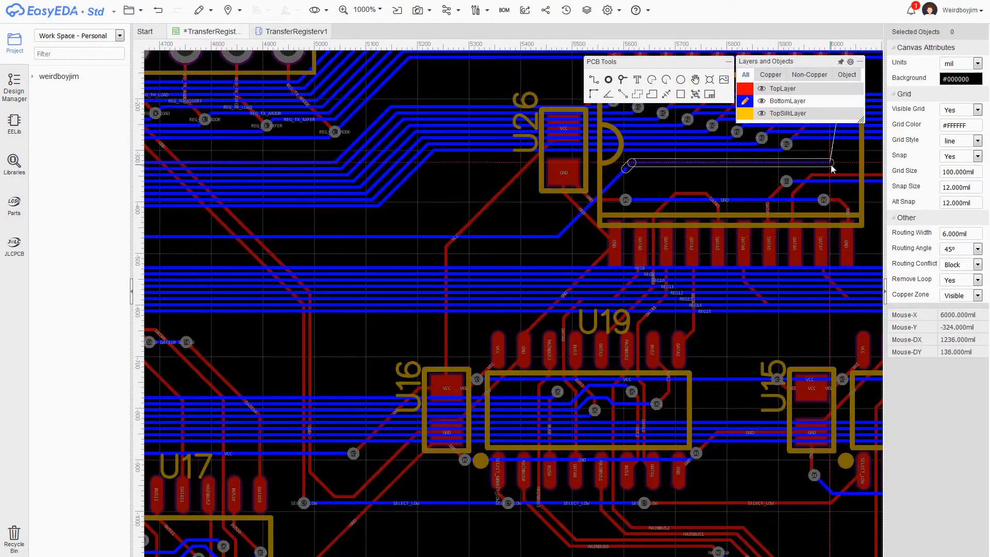
left_click(805, 163)
right_click_drag(805, 163, 557, 345)
scroll(557, 344, "up", 1)
key("v")
left_click(557, 345)
key("t")
left_click(557, 344)
left_click(621, 202)
- Route the remaining top-layer connection beside U3
right_click_drag(772, 282, 672, 167)
right_click_drag(674, 260, 520, 299)
scroll(381, 291, "up", 3)
right_click_drag(380, 291, 519, 375)
scroll(359, 163, "down", 2)
right_click_drag(640, 309, 642, 232)
scroll(584, 356, "down", 1)
key("w")
left_click(634, 125)
left_click(608, 406)
scroll(593, 417, "up", 2)
left_click(532, 422)
scroll(652, 319, "down", 2)
right_click_drag(653, 318, 625, 462)
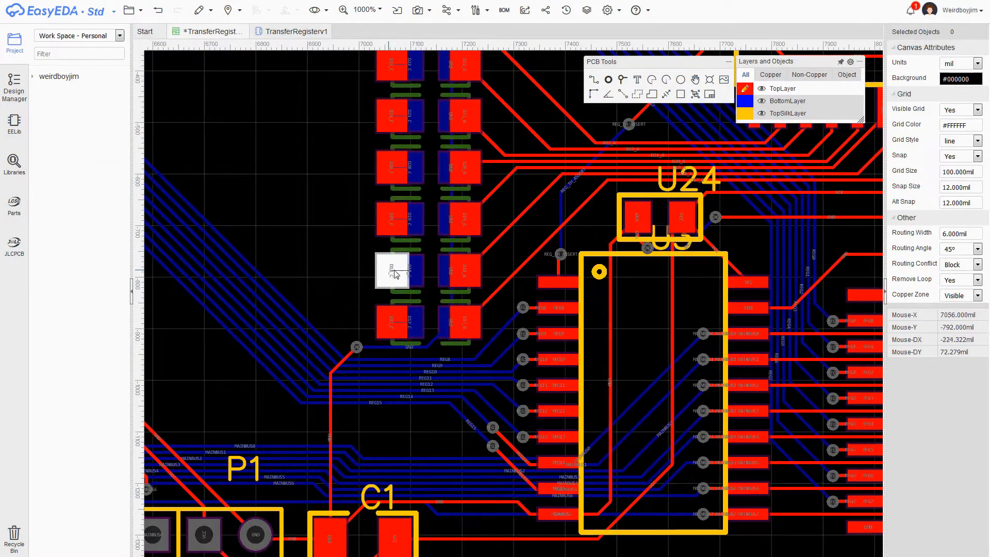
- Route the missing GND link between U21's GND pad and U28's GND pad
scroll(516, 149, "down", 2)
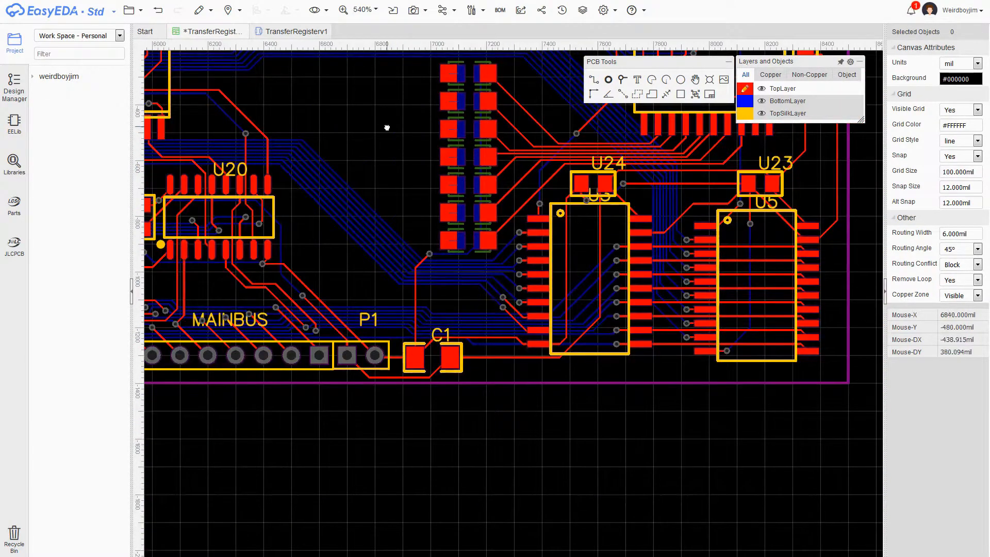
right_click_drag(385, 127, 674, 194)
right_click_drag(210, 162, 542, 141)
scroll(542, 140, "up", 1)
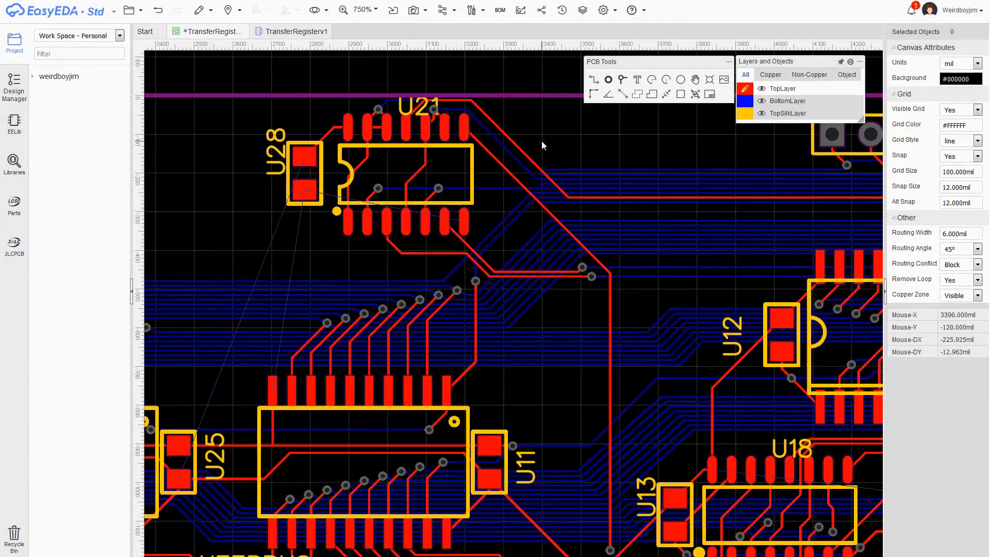
right_click_drag(218, 217, 376, 167)
scroll(647, 157, "up", 2)
right_click_drag(647, 157, 665, 224)
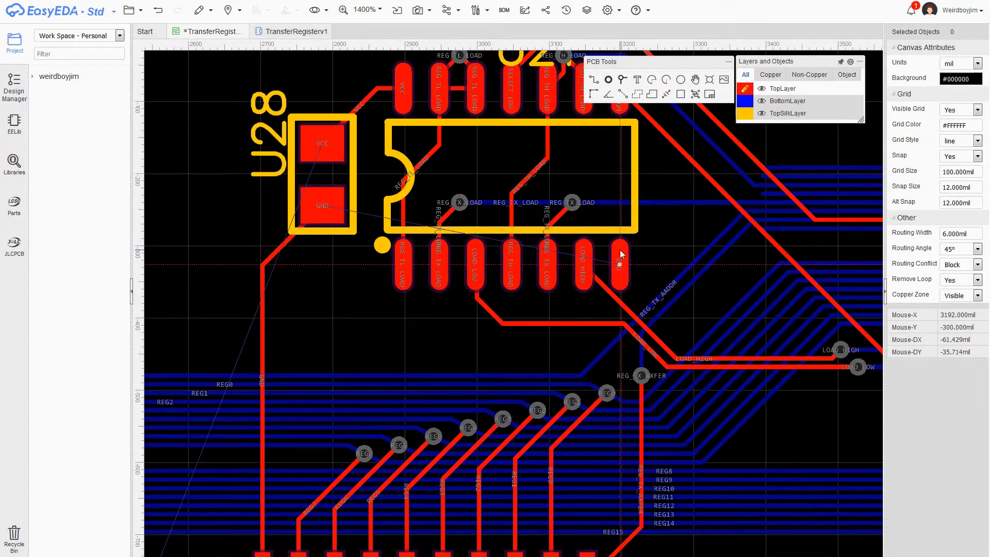
key("b")
key("t")
left_click(325, 205)
- Route a top-layer VCC track from U28's VCC pad down to just above the GND track beside U25
scroll(333, 309, "down", 2)
right_click_drag(333, 323, 454, 174)
scroll(454, 174, "down", 2)
right_click_drag(334, 157, 385, 177)
scroll(399, 187, "up", 2)
right_click_drag(514, 336, 458, 214)
scroll(458, 215, "up", 1)
scroll(458, 214, "down", 1)
left_click(551, 88)
left_click(485, 369)
- Carry the VCC track under the GND track beside U25 with a short bottom-layer segment between two vias
scroll(473, 343, "up", 3)
right_click_drag(473, 343, 522, 158)
key("v")
key("Escape")
scroll(555, 228, "down", 1)
right_click_drag(556, 229, 508, 195)
scroll(520, 219, "up", 2)
mouse_move(487, 192)
left_mouse_down()
mouse_move(351, 186)
mouse_move(353, 218)
left_mouse_up()
left_click_drag(505, 198, 516, 221)
key("v")
left_click(504, 170)
key("b")
left_click(469, 252)
key("v")
left_click(468, 253)
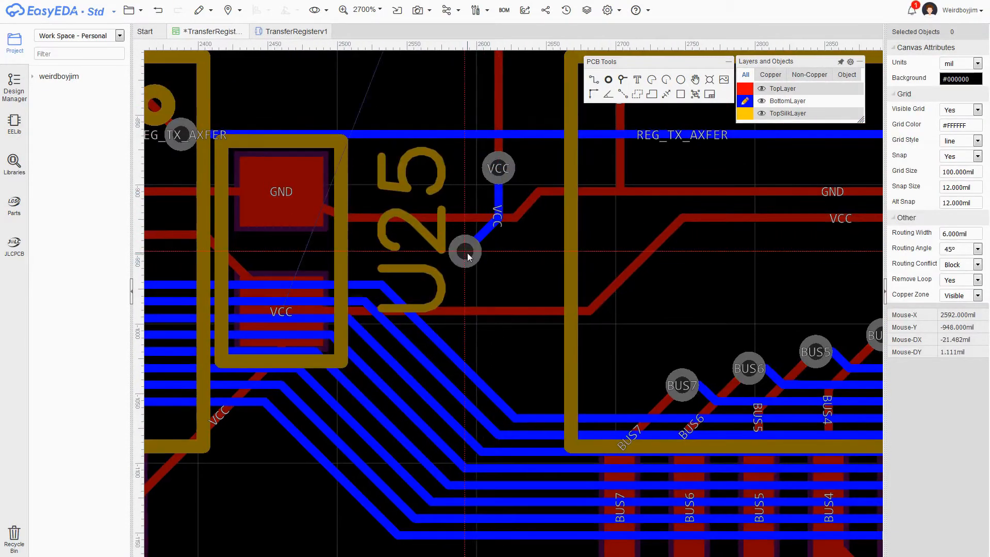
- Bend the top-layer VCC track between U25 and the BUS vias upward by adding a new corner
key("t")
scroll(496, 254, "down", 2)
scroll(707, 265, "up", 2)
left_click(574, 208)
left_click_drag(574, 207, 592, 207)
left_click_drag(493, 208, 555, 241)
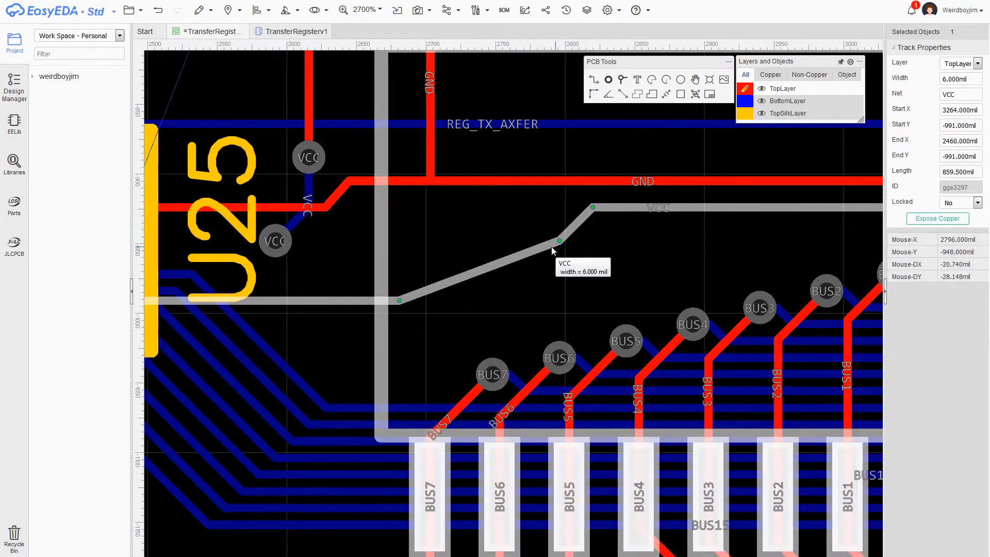
- Reshape the VCC track's corners into a raised section level with the new VCC via and connect the via to it
right_click_drag(407, 289, 574, 281)
left_click_drag(566, 293, 318, 233)
left_click(479, 286)
left_click(602, 234)
left_click_drag(542, 234, 542, 283)
left_click_drag(602, 233, 593, 233)
left_click_drag(318, 234, 268, 283)
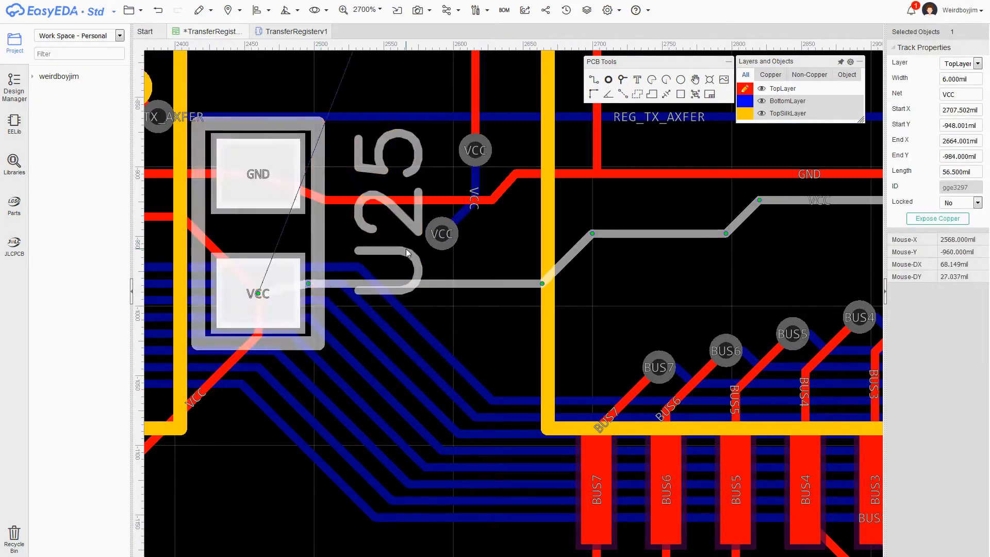
left_click_drag(442, 234, 575, 252)
- Set the width of the VCC track running down and away from U25 to 10 mil
scroll(573, 260, "down", 2)
right_click_drag(701, 258, 484, 277)
scroll(484, 276, "down", 1)
right_click_drag(405, 294, 658, 282)
left_click(345, 369)
left_click(960, 79)
type("10")
- Set the width of the VCC track between U25 and U11 to 10 mil
left_click(539, 247)
right_click_drag(825, 190, 531, 183)
left_click(419, 210)
left_click(961, 79)
type("10")
- Widen the VCC track leading from U11 toward U13 to 10 mil
scroll(368, 236, "up", 2)
right_click_drag(216, 407, 546, 324)
left_click(388, 290)
right_click_drag(525, 119, 222, 210)
scroll(222, 210, "down", 1)
right_click_drag(799, 196, 353, 215)
left_click(356, 250)
right_click_drag(774, 361, 375, 247)
left_click(600, 292)
left_click(960, 78)
type("10")
- Select the short VCC tracks between U14 and U17 and set their width to 10 mil
scroll(600, 292, "down", 1)
right_click_drag(801, 145, 492, 304)
right_click_drag(268, 237, 814, 379)
right_click_drag(774, 412, 361, 310)
right_click_drag(846, 369, 426, 269)
scroll(426, 269, "down", 1)
right_click_drag(436, 399, 564, 435)
scroll(564, 436, "up", 1)
left_click(652, 269)
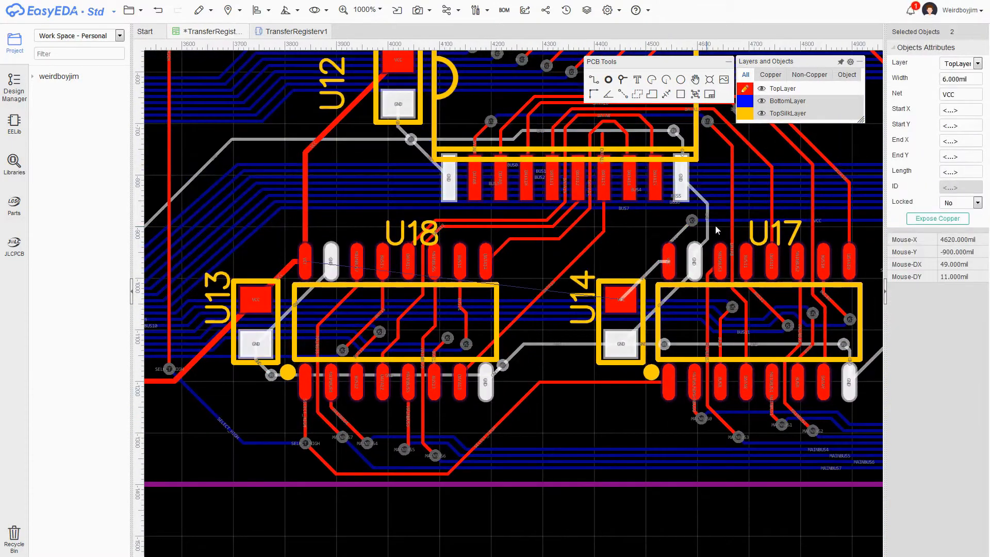
left_click(960, 79)
type("10")
- Route VCC on the bottom layer from the via near U14 to a new via by U18, with a top-layer link to U18's VCC pad
right_click_drag(846, 258, 541, 257)
left_click(665, 194)
right_click_drag(668, 337, 867, 343)
scroll(583, 292, "up", 1)
right_click_drag(519, 224, 741, 247)
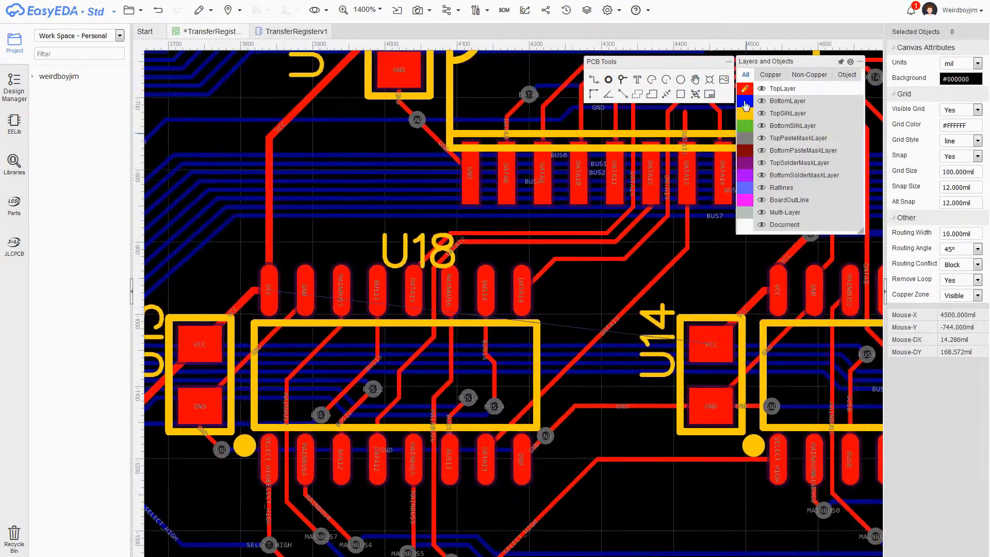
left_click(745, 101)
key("w")
left_click(810, 226)
left_click(312, 228)
key("v")
left_click(312, 227)
right_click_drag(343, 239, 471, 238)
left_click(745, 89)
left_click(439, 226)
left_click(396, 283)
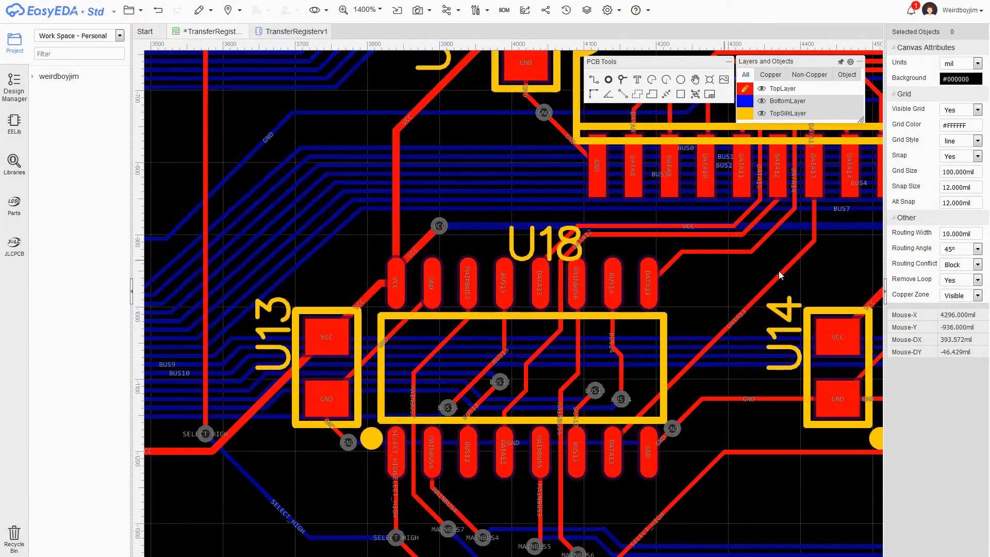
- Set the width of the VCC track between U19 and U15 to 10 mil
scroll(781, 277, "down", 1)
right_click_drag(781, 277, 461, 304)
right_click_drag(856, 361, 345, 397)
right_click_drag(621, 365, 413, 403)
left_click(494, 263)
left_click(961, 79)
type("10")
left_click(504, 224)
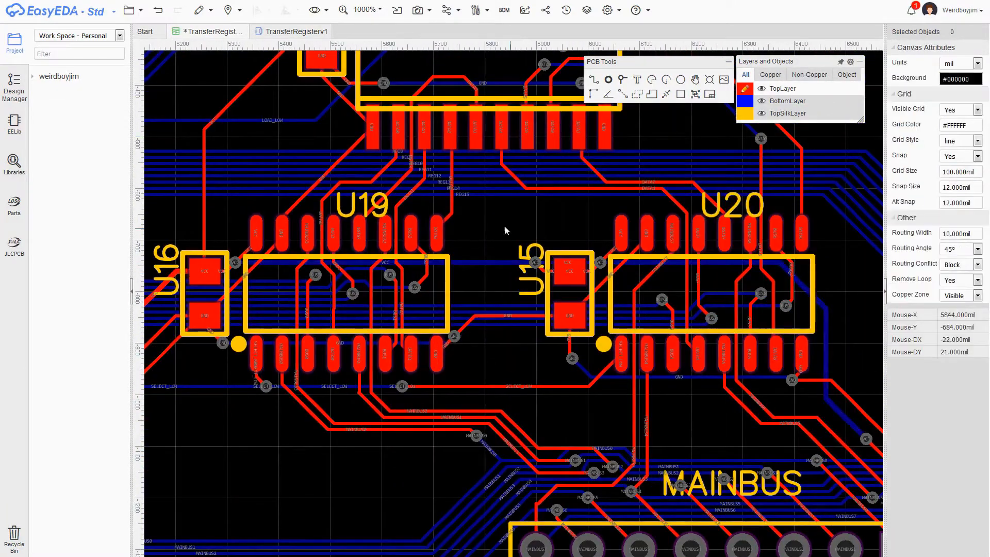
- Select the short VCC tracks around U15 and set their width to 10 mil
scroll(424, 233, "up", 2)
left_click(415, 256)
scroll(229, 309, "up", 2)
left_click(498, 302)
left_click(585, 237, "ctrl")
left_click(967, 79)
type("10")
scroll(722, 289, "down", 2)
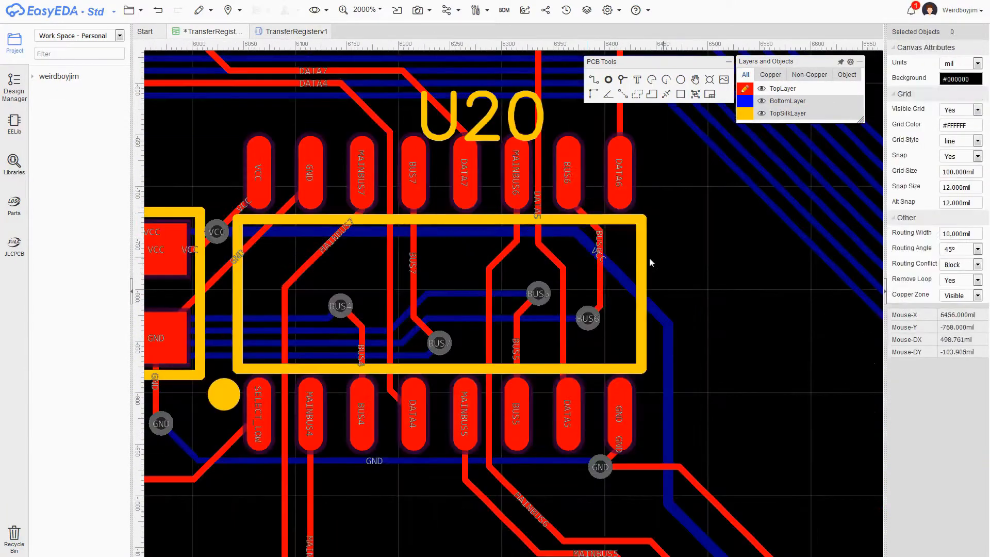
- Set the width of the top-layer VCC track from C1 to U24 to 10 mil
left_click(628, 253)
left_click(547, 230)
left_click(691, 339, "ctrl")
right_click_drag(793, 190, 398, 356)
left_click(661, 238)
left_click(960, 78)
type("10")
scroll(825, 206, "down", 1)
right_click_drag(846, 170, 646, 259)
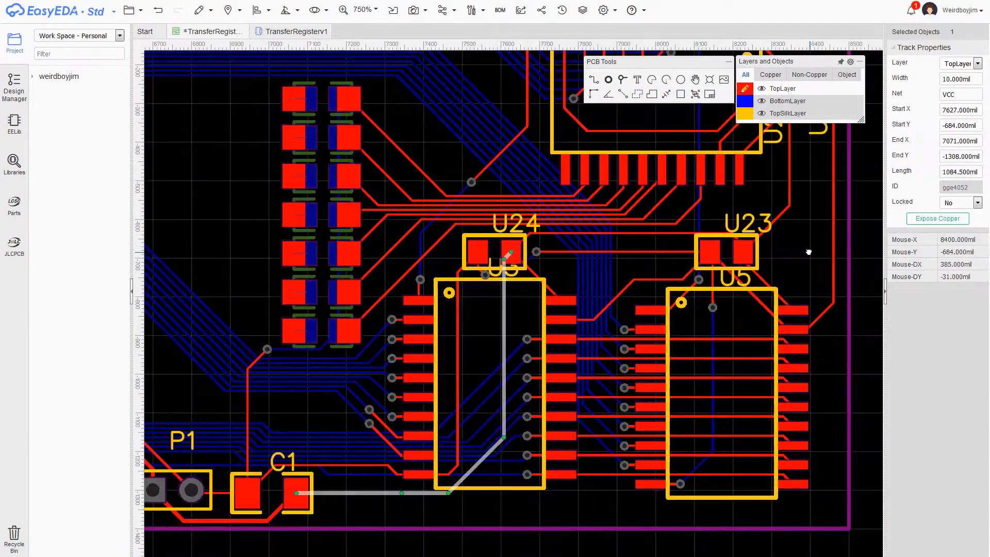
- Set the width of the top-layer VCC tracks linking U24, U23 and U22 to 10 mil and save the PCB
left_click(660, 209)
type("10")
left_click(722, 261)
right_click_drag(757, 190, 738, 335)
left_click(741, 269)
right_click_drag(740, 280, 737, 293)
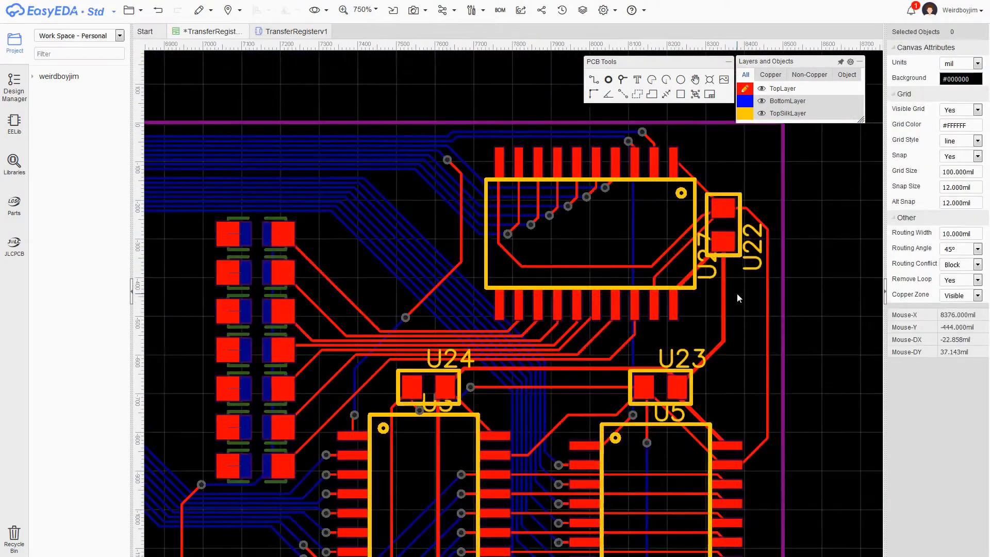
scroll(738, 293, "down", 2)
right_click_drag(258, 170, 588, 161)
key("ctrl+s")
- Make the bottom layer active at the D1_C pad and set the snap size to 12.5 mil
right_click_drag(361, 170, 679, 213)
scroll(679, 213, "up", 3)
left_click(744, 103)
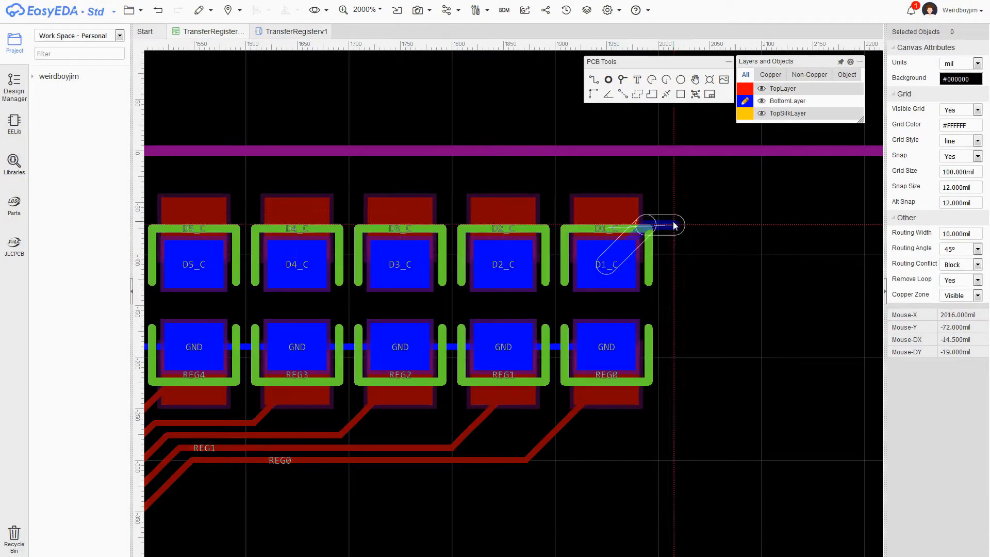
key("Escape")
left_click(962, 187)
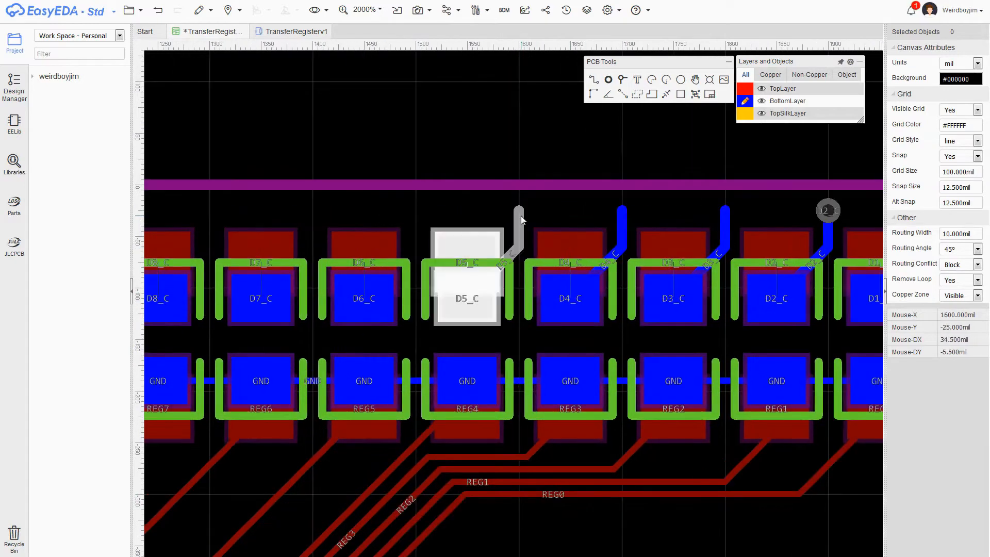
- Route short bottom-layer tracks from the D1_C to D8_C pads up toward the board's upper edge
left_click(725, 239)
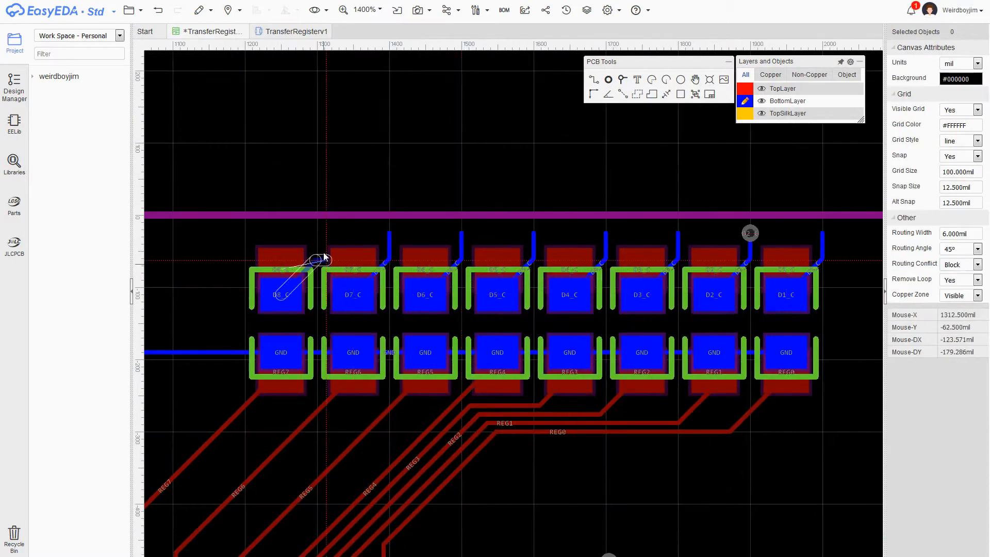
left_click(324, 258)
scroll(634, 172, "up", 1)
scroll(633, 175, "down", 1)
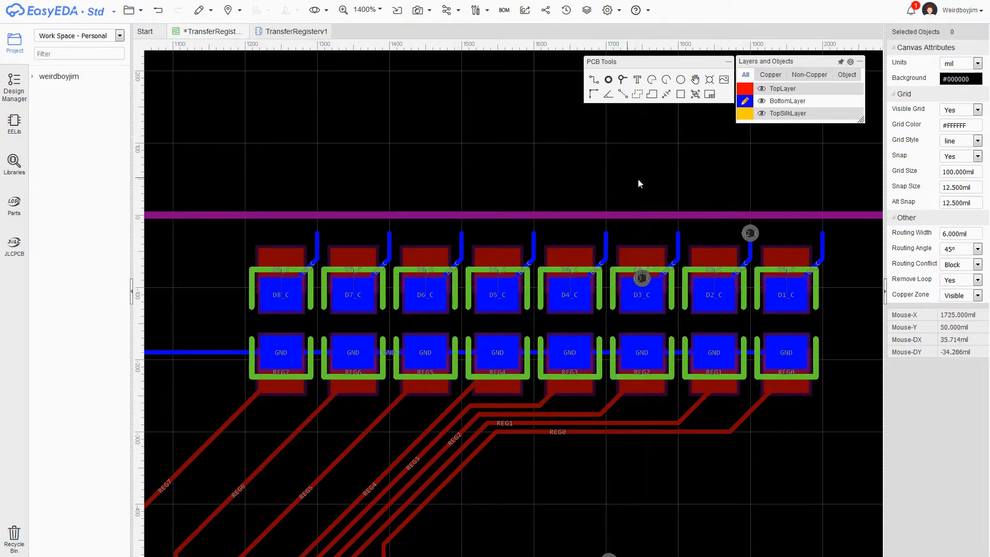
- Clear the stray via from the D3_C pad and place vias at the ends of the bottom-layer stubs up to D8_C
right_click_drag(656, 183, 602, 144)
scroll(566, 222, "up", 2)
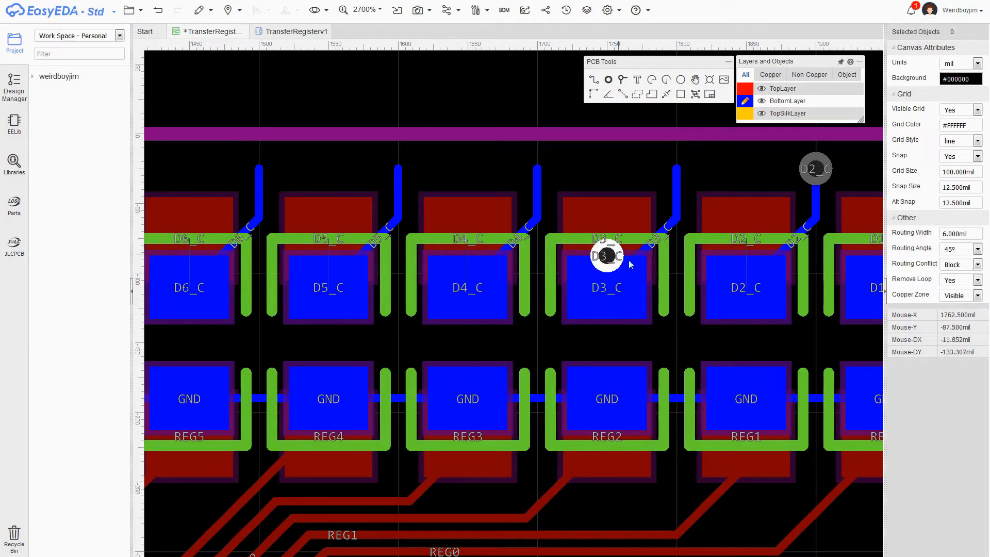
scroll(614, 270, "down", 1)
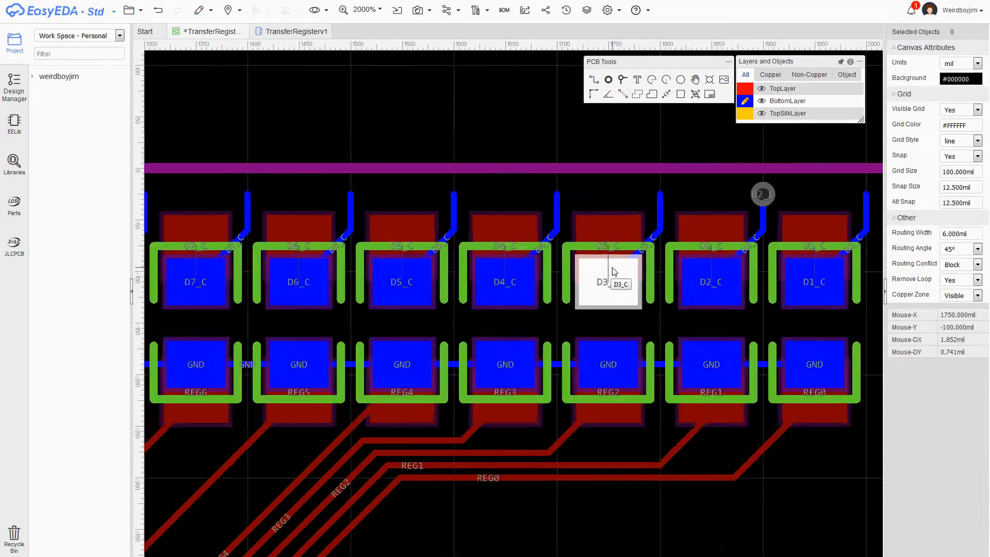
scroll(613, 272, "down", 1)
left_click(504, 229)
left_click(432, 230)
left_click(359, 229)
left_click(287, 229)
- Route short diagonal top-layer tracks from the D9_C to D16_C pads toward the board's upper edge
key("t")
right_click_drag(504, 153, 618, 158)
right_click_drag(421, 177, 732, 164)
scroll(531, 167, "down", 2)
scroll(528, 198, "up", 2)
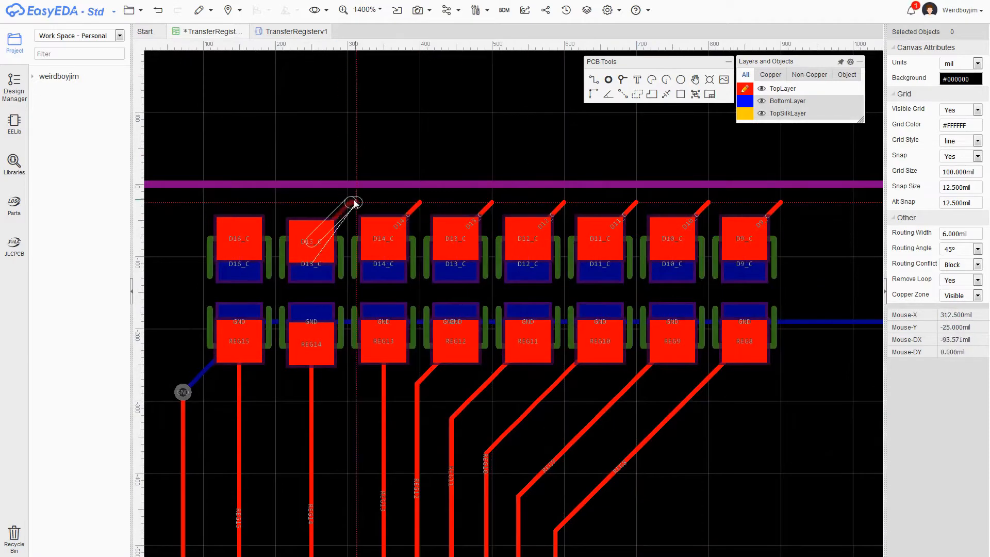
left_click(348, 202)
- Add vias at the ends of the D9_C to D16_C stubs and align D15 with its row, entering a Y value of -75
right_click_drag(319, 227, 434, 194)
scroll(434, 195, "up", 2)
left_click(539, 196)
left_click(438, 199)
double_click(966, 186)
type("-75")
left_click(483, 156)
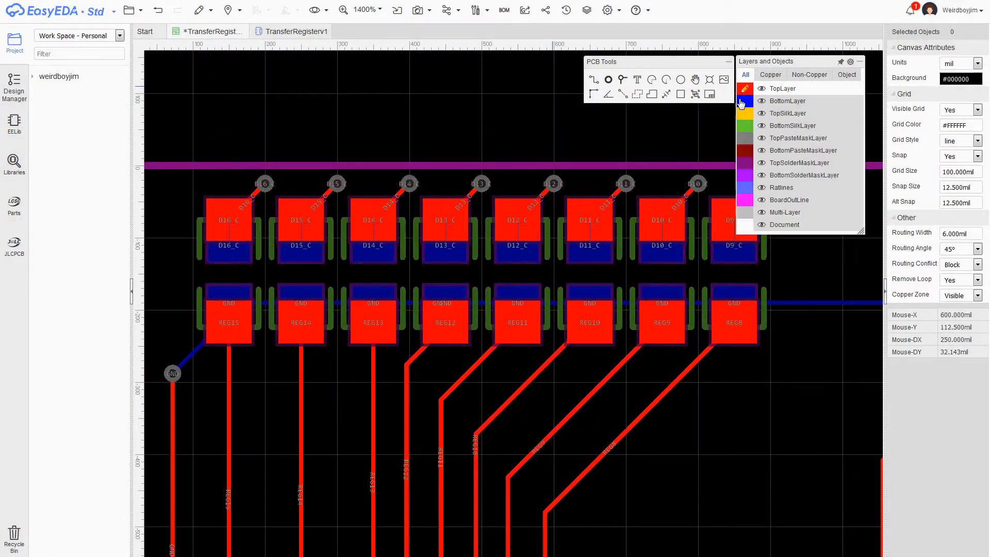
- Route bottom-layer tracks linking the D9_C to D16_C pads to the vias above them
left_click(746, 101)
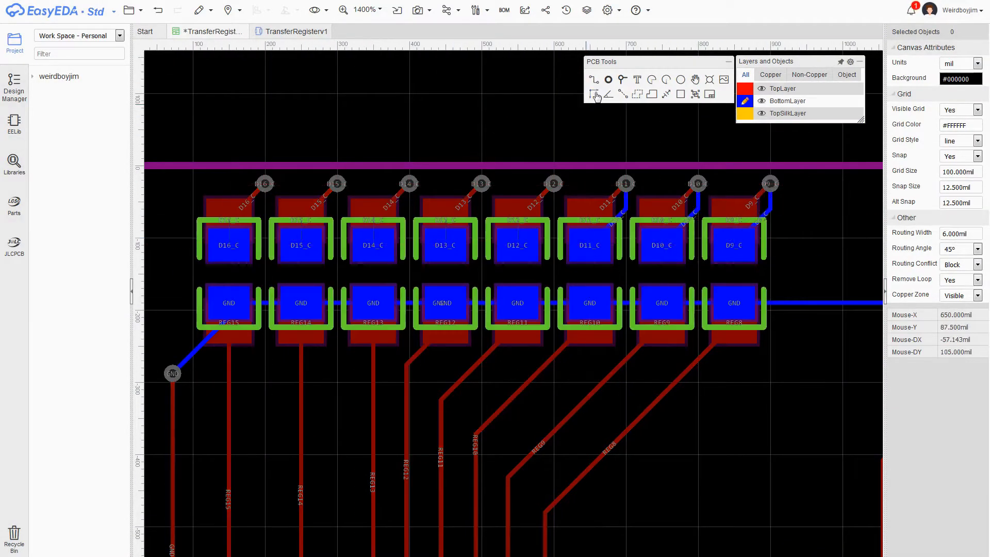
left_click(625, 185)
right_click_drag(465, 80, 596, 106)
scroll(552, 152, "down", 2)
right_click_drag(552, 152, 444, 202)
scroll(577, 134, "up", 2)
left_click(618, 173)
left_click(555, 182)
- Route short horizontal bottom-layer stubs outward from the cathode pads of the D17 to D23 column and add vias at their ends
scroll(563, 179, "down", 2)
scroll(444, 202, "up", 2)
right_click_drag(529, 449, 537, 375)
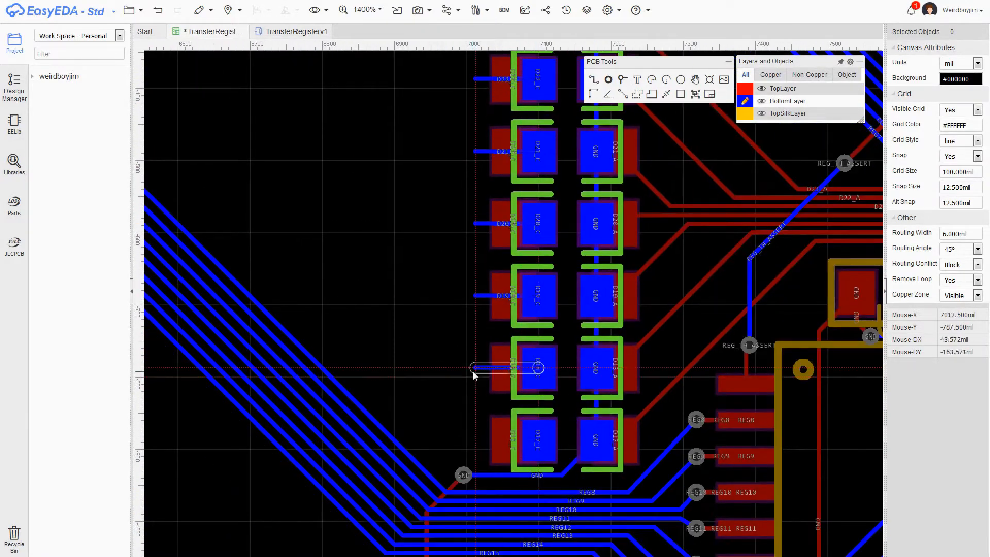
left_click(474, 224)
right_click_drag(475, 149, 490, 317)
left_click(490, 246)
left_click(491, 182)
- Link the cathode pads of the D17 to D23 column to their new vias on the top layer
left_click(745, 89)
right_click_drag(417, 330, 654, 212)
left_click(490, 289)
- Save the PCB document with the finished LED routing
scroll(409, 250, "down", 5)
right_click_drag(206, 198, 467, 206)
scroll(466, 206, "down", 2)
right_click_drag(289, 206, 658, 209)
right_click_drag(185, 206, 554, 208)
left_click(135, 10)
left_click(143, 56)
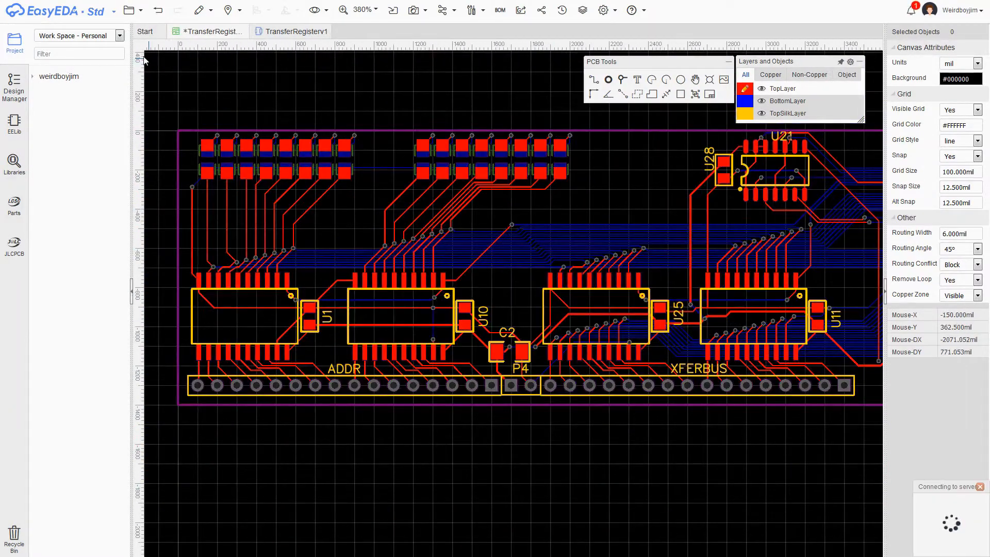
left_click(137, 11)
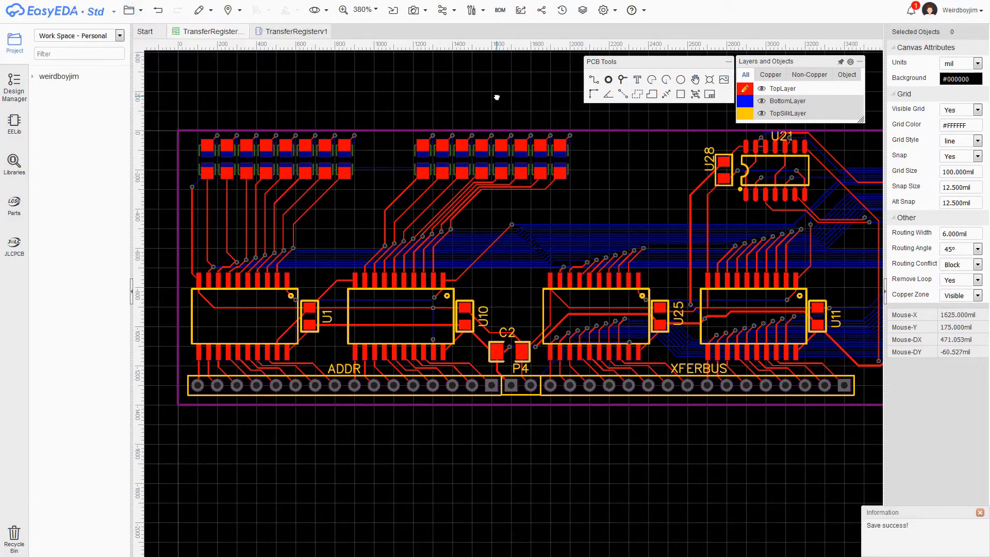
- Review the whole board, run a design rule check and highlight the clearance error between the BUS1 and VCC tracks
right_click_drag(497, 97, 380, 120)
scroll(366, 212, "down", 2)
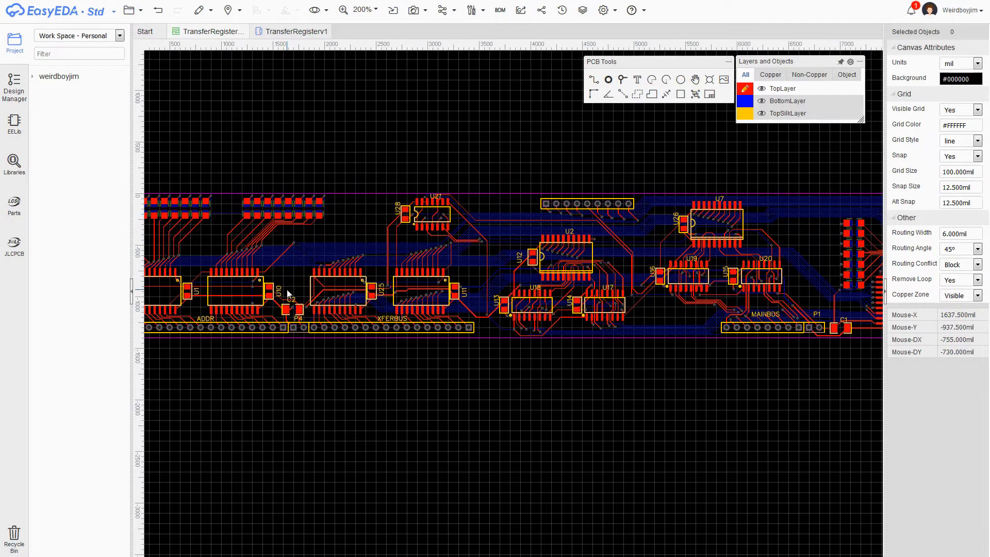
right_click_drag(678, 388, 509, 395)
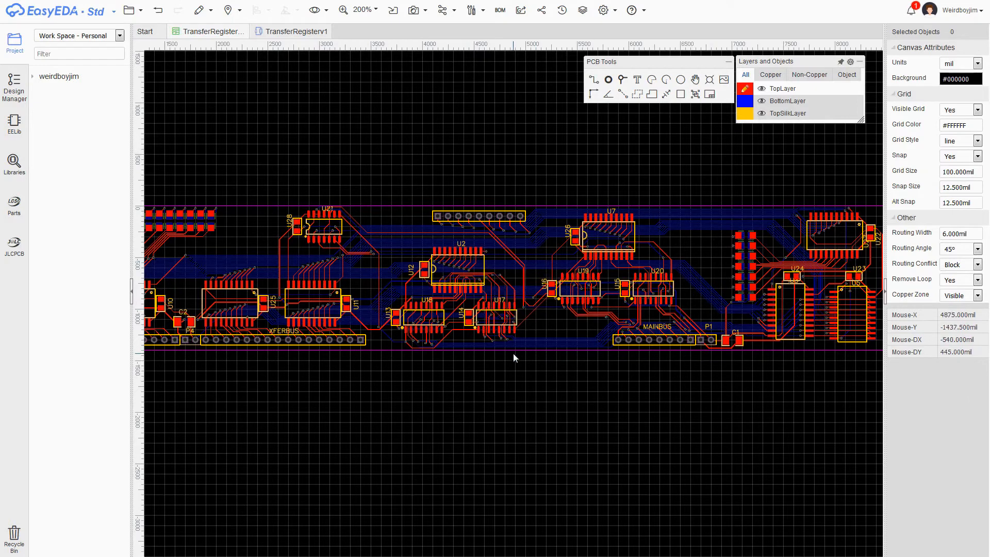
right_click_drag(390, 164, 538, 155)
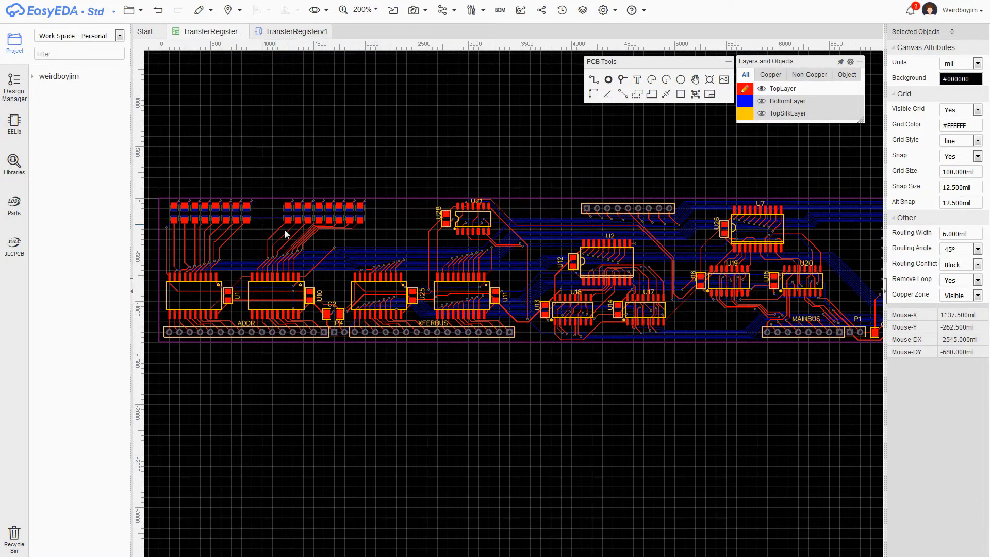
left_click(129, 10)
left_click(175, 142)
left_click(454, 294)
left_click(66, 105)
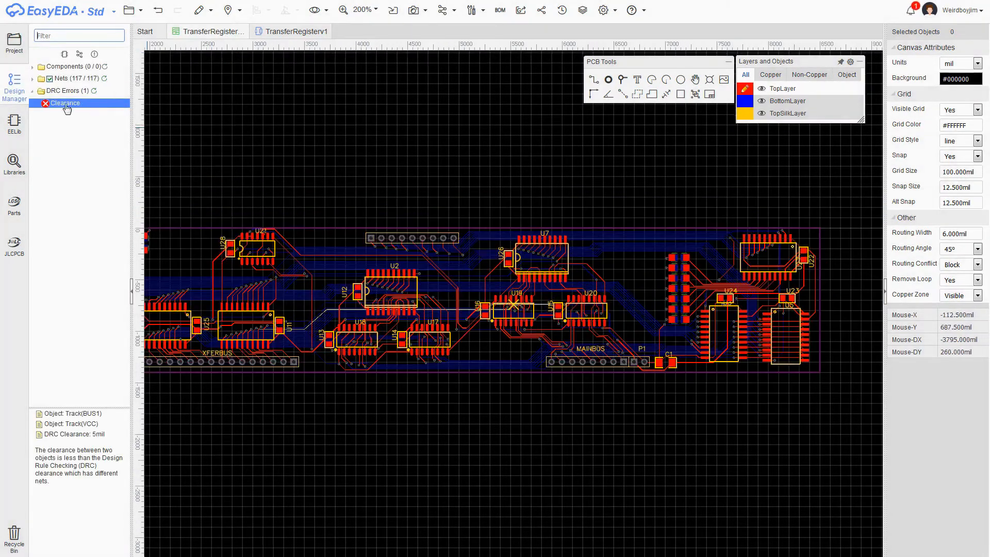
- Shift the track segment at the clearance error near U19 to separate the BUS1 and VCC tracks
scroll(493, 315, "up", 12)
scroll(799, 155, "up", 2)
left_click_drag(531, 231, 531, 248)
scroll(778, 256, "down", 10)
left_click(14, 43)
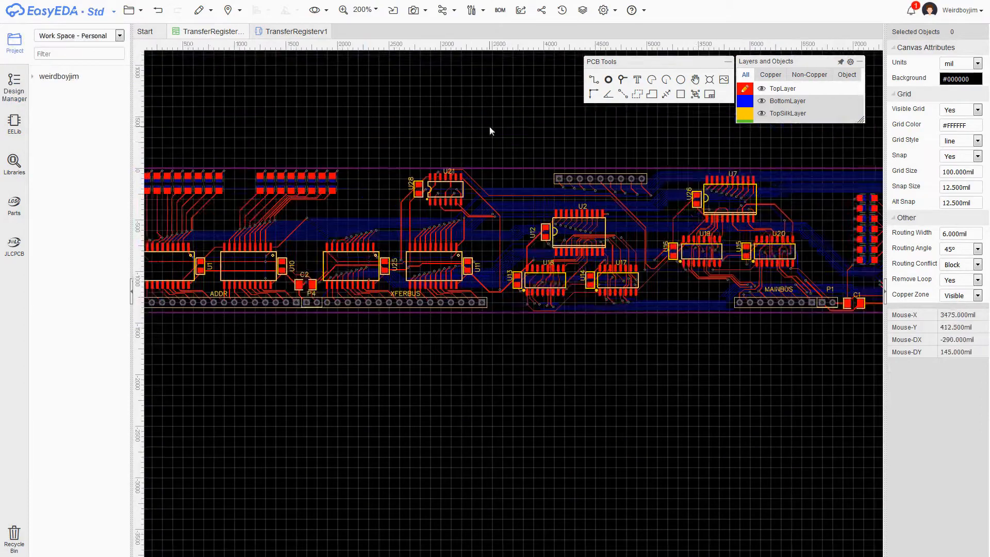
- Select the chips and decoupling capacitors together and turn off their prefix display
scroll(155, 303, "up", 2)
left_click(238, 254)
left_click(57, 76)
left_click(348, 255, "ctrl")
left_click(486, 255, "ctrl")
left_click(598, 255, "ctrl")
scroll(871, 241, "up", 3)
left_click(450, 302, "ctrl")
left_click(754, 268, "ctrl")
left_click(842, 274, "ctrl")
left_click(874, 200, "ctrl")
left_click(978, 95)
- Select the three SOIC-20 chips at the board's right end and turn on their name display
scroll(846, 233, "up", 2)
left_click(650, 186)
left_click(531, 384, "ctrl")
left_click(698, 384, "ctrl")
left_click(978, 126)
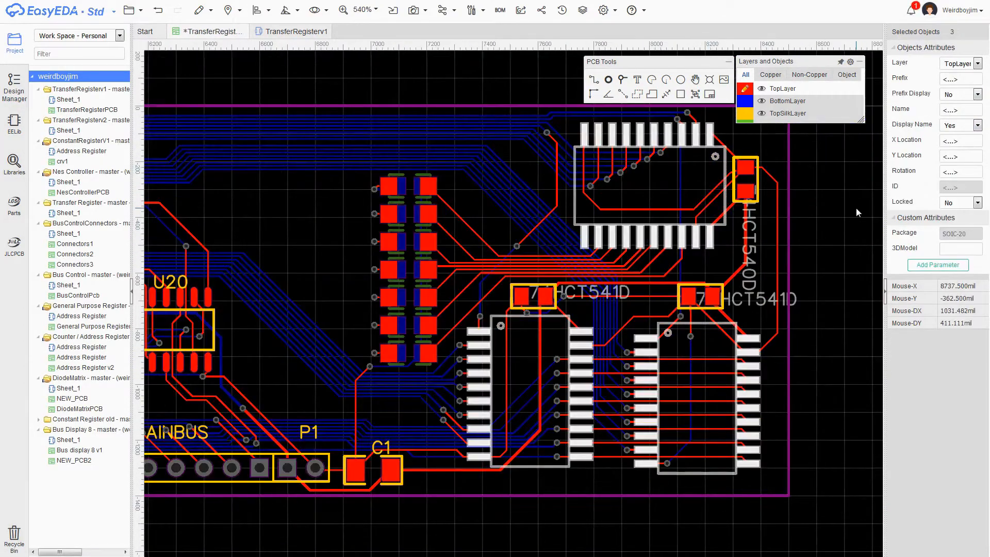
- Place the 74HCT540D and 74HCT541D labels inside their chip outlines, aligned with each body, and hide the prefix of C1
left_click_drag(749, 236, 617, 248)
left_click_drag(754, 292, 763, 417)
left_click_drag(585, 292, 579, 337)
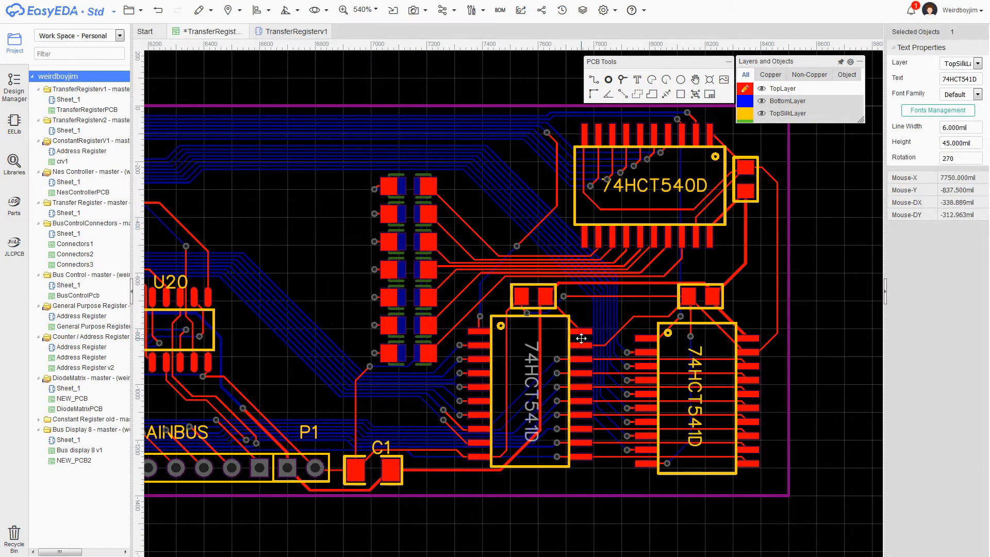
left_click(373, 470)
left_click(978, 95)
- Display the names of U2, U17 and U18 and move the 74HCT574 and 74HCT157D labels inside the chip outlines
left_click(379, 319)
left_click(575, 319, "ctrl")
left_click(524, 211, "ctrl")
left_click(978, 126)
left_click(963, 139)
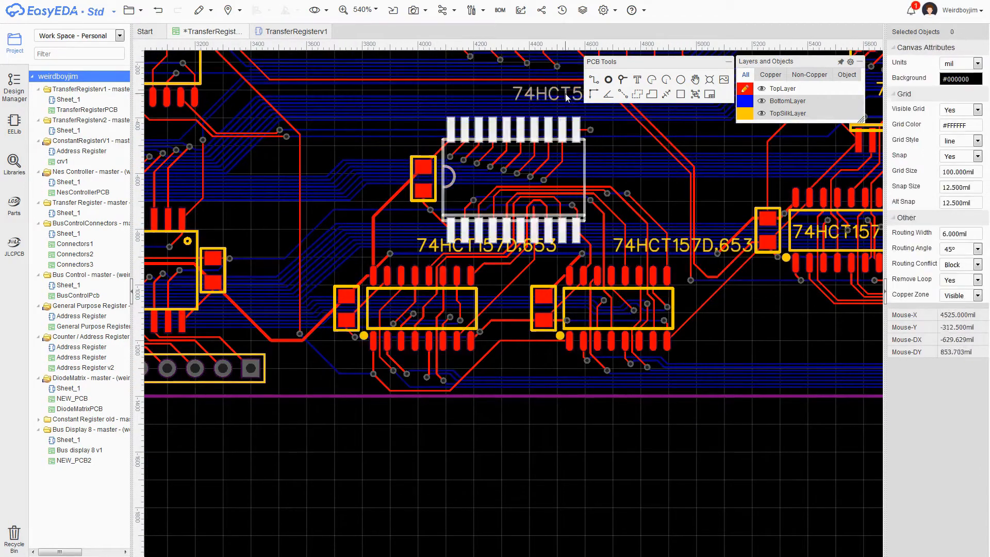
left_click_drag(567, 97, 533, 179)
left_click_drag(681, 247, 615, 310)
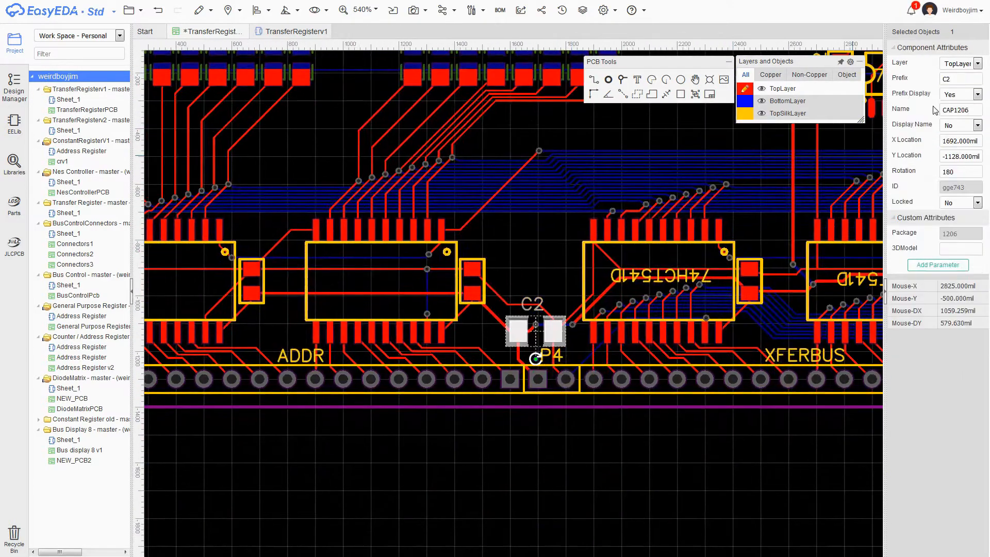
- Hide the prefix of C2 and show the 74HCT541D names inside the two chips above the ADDR header
left_click(977, 126)
left_click(950, 137)
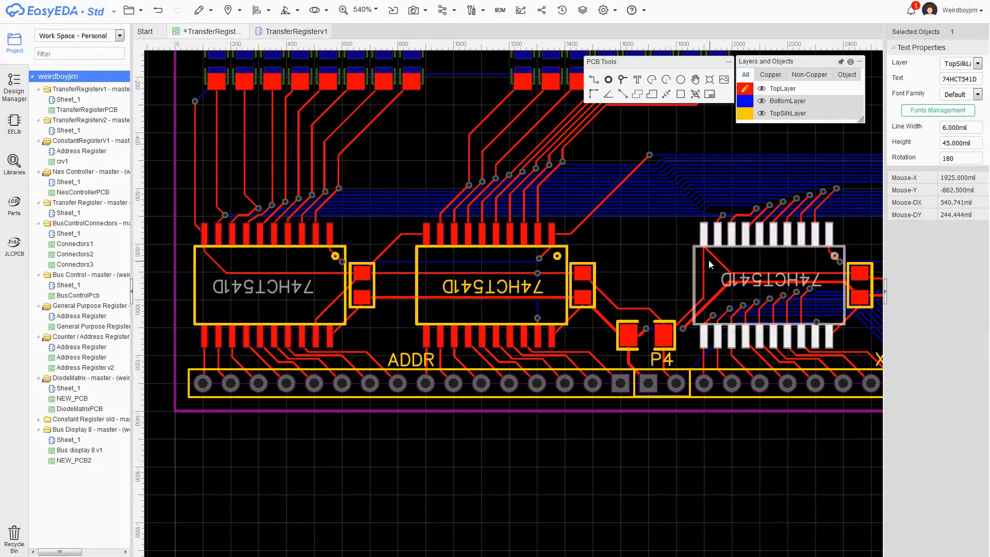
right_click_drag(659, 255, 599, 236)
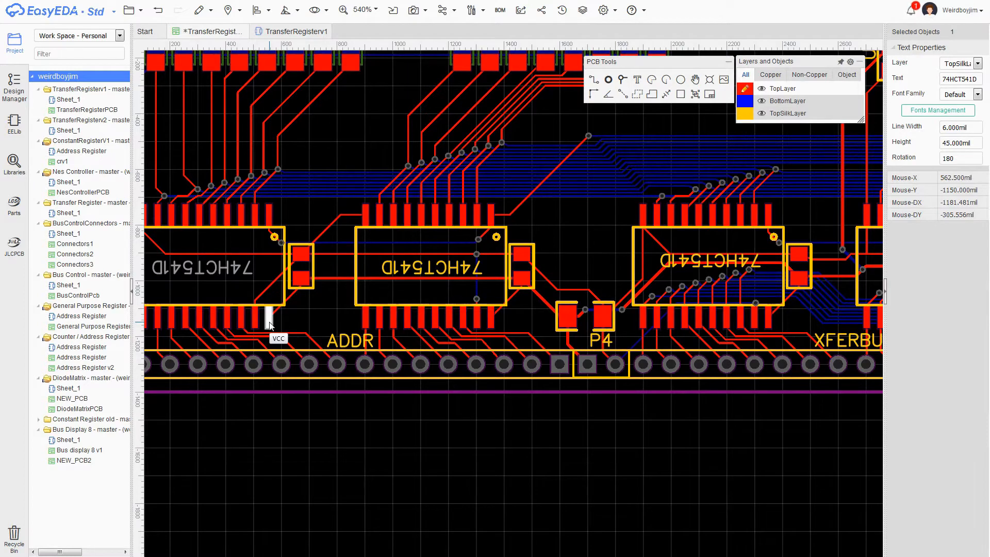
scroll(407, 223, "up", 2)
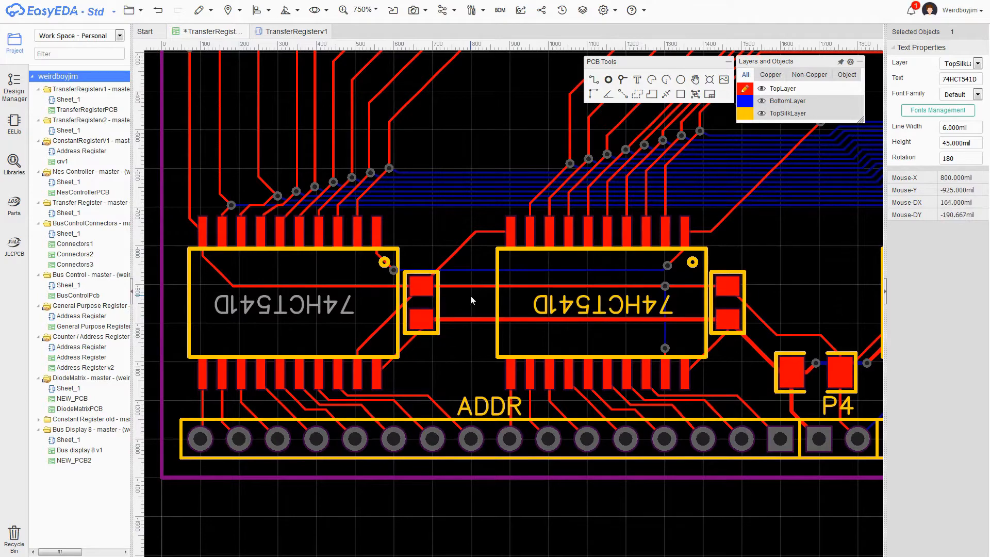
scroll(470, 295, "down", 3)
right_click_drag(641, 271, 385, 264)
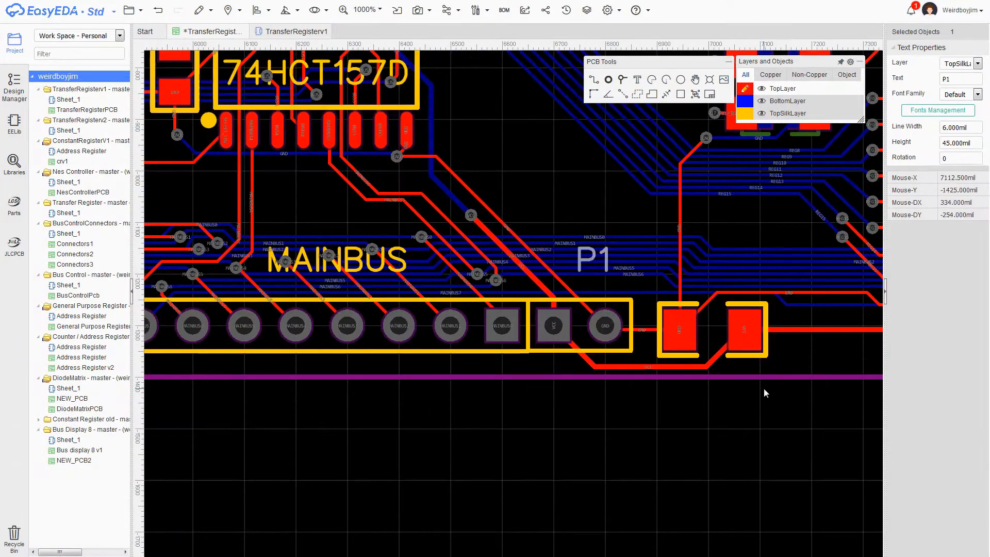
- Add a 30 mil high VCC text label below the P1 header in place of its prefix, and place a copy beneath it
left_click(616, 304)
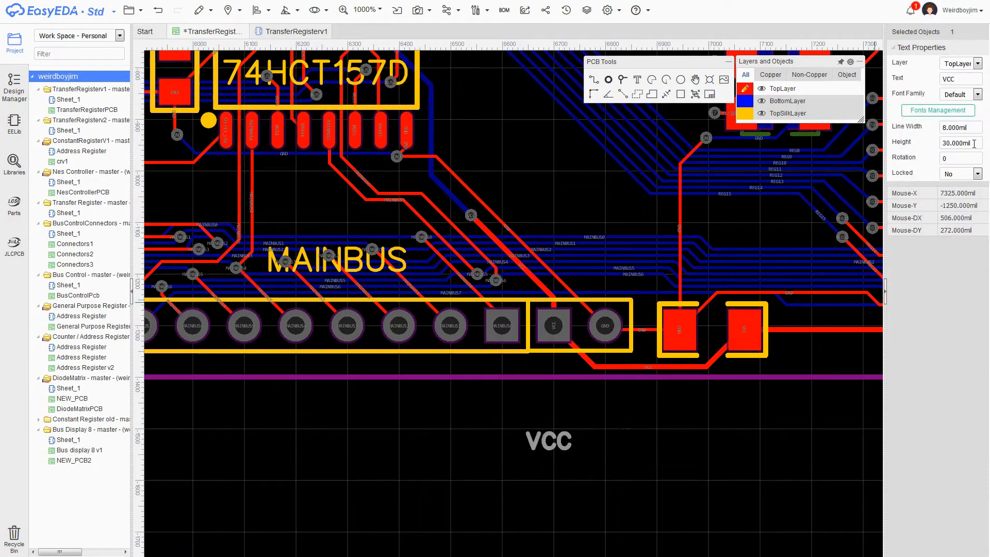
left_click(549, 442)
key("ctrl+c")
key("ctrl+v")
left_click(549, 483)
- Change the copied label to GND and position the VCC and GND labels, rotated 90°, above the P4 header pins
double_click(960, 80)
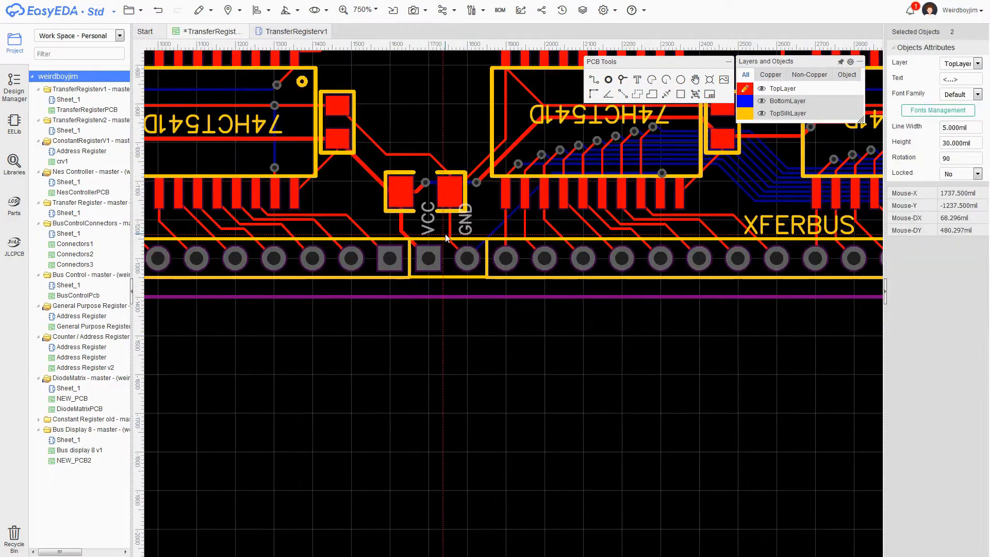
left_click_drag(439, 199, 439, 212)
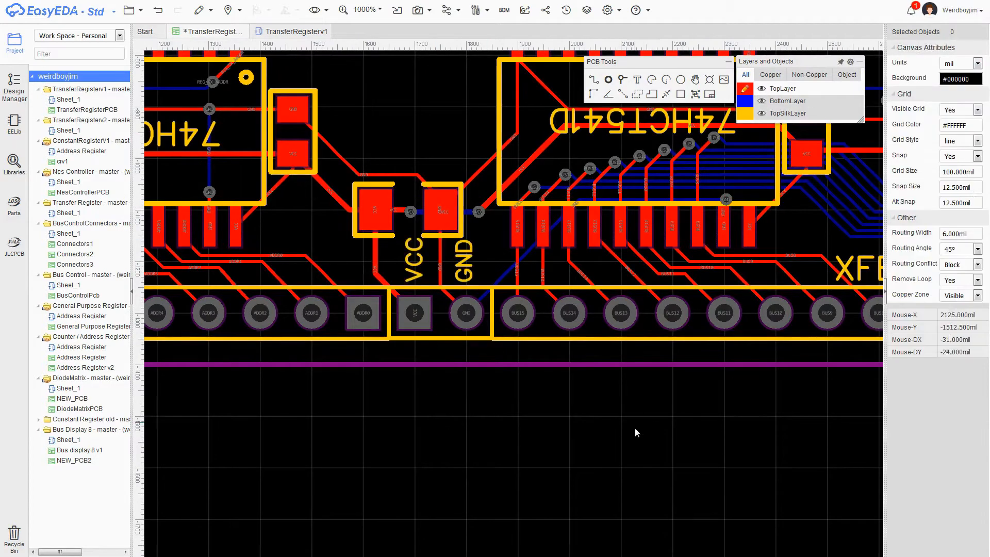
scroll(635, 428, "down", 6)
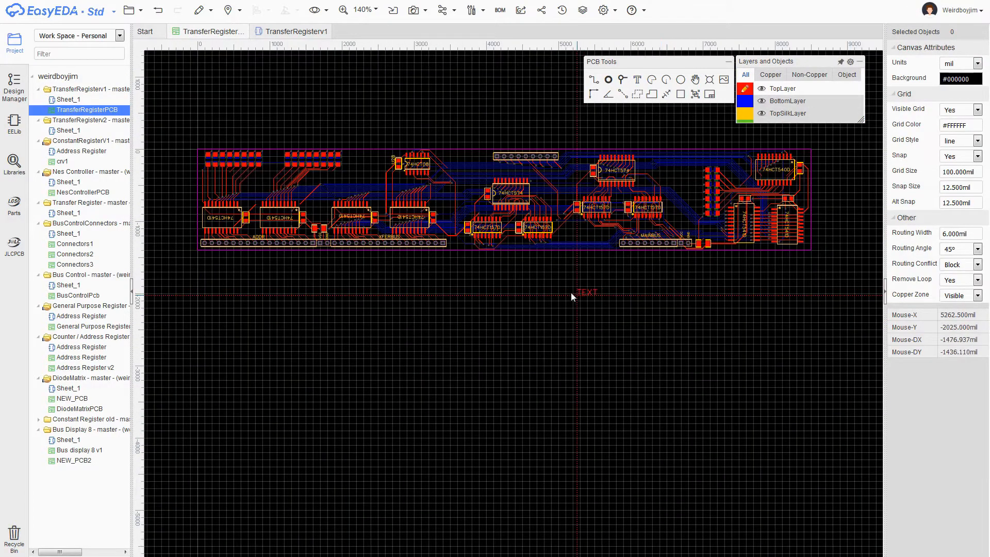
- Add the designer's name as 40 mil high top-layer text and move it to the board's lower edge beside the MAINBUS header
left_click(520, 281)
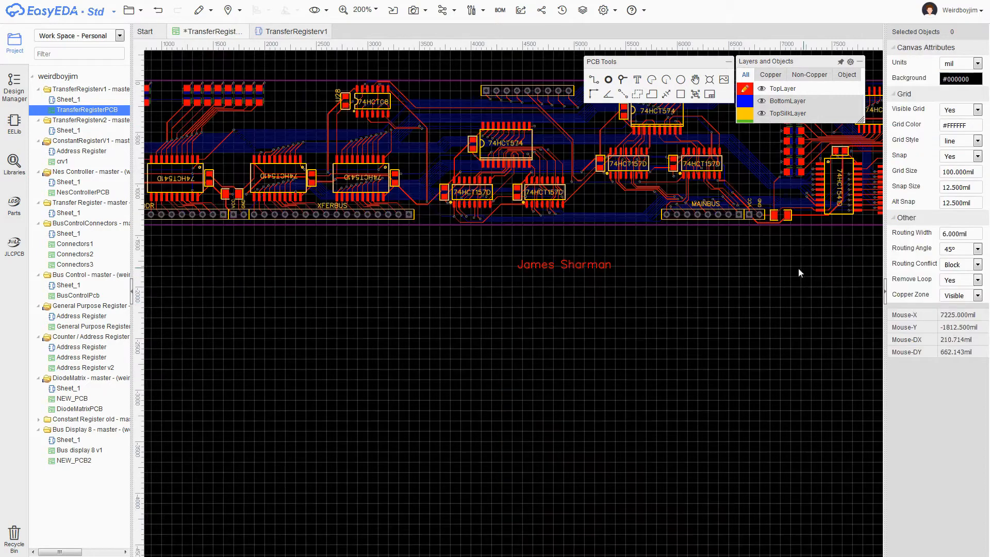
left_click(568, 281)
scroll(521, 366, "up", 2)
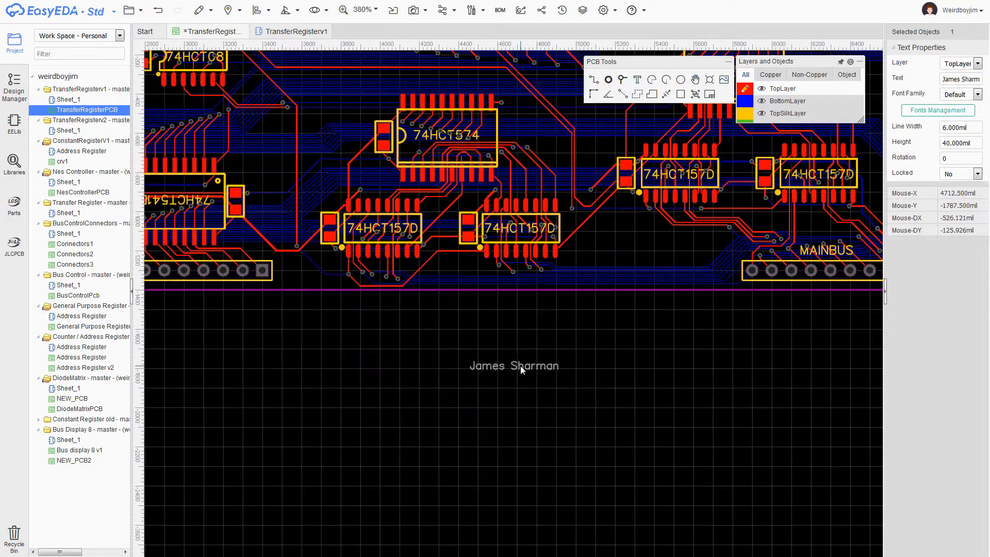
left_click_drag(521, 367, 688, 274)
left_click(623, 262)
- Inspect the right end of the board around the LED column and the 74HCT540D and 74HCT541D chips
scroll(623, 262, "down", 1)
right_click_drag(841, 140, 508, 188)
scroll(566, 175, "up", 1)
scroll(596, 188, "up", 1)
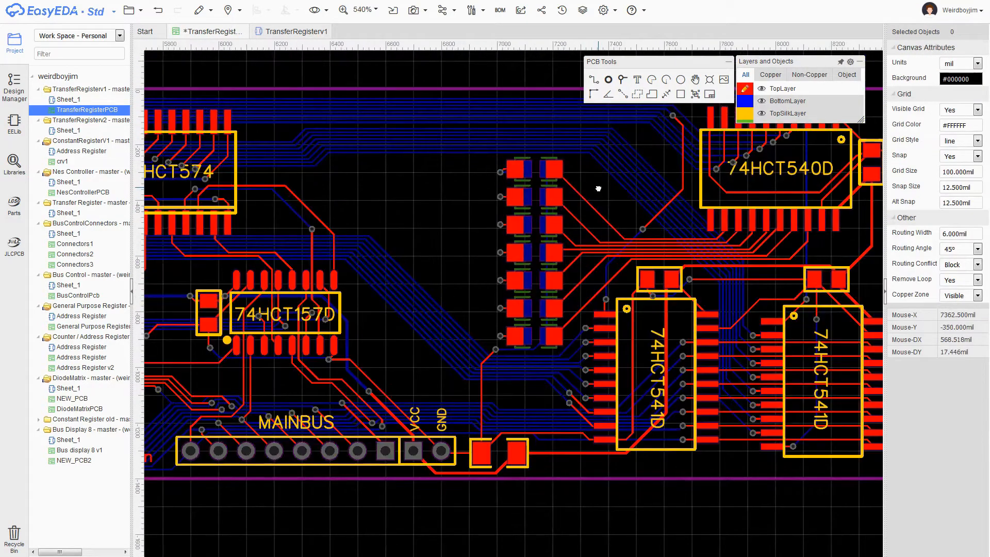
right_click_drag(599, 189, 543, 193)
scroll(543, 193, "down", 2)
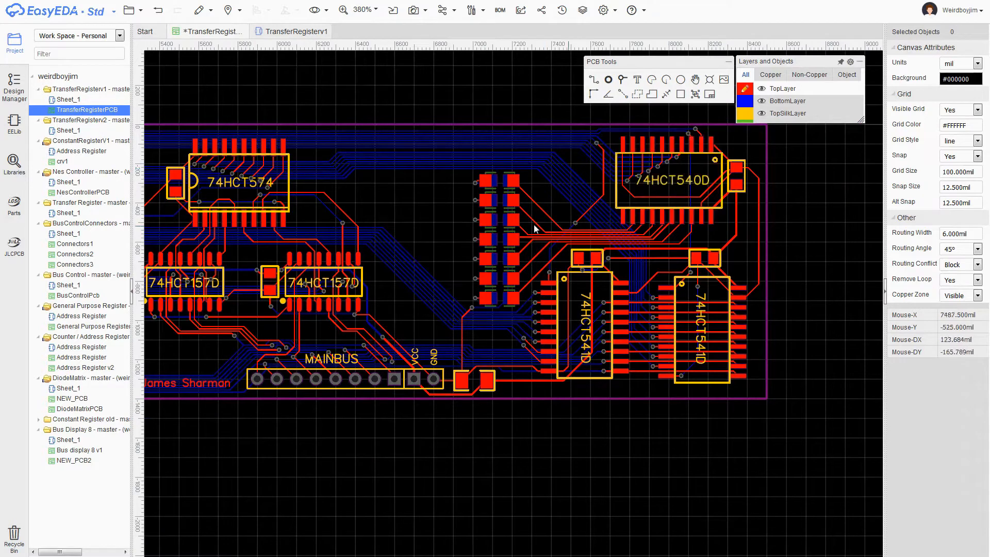
scroll(518, 222, "up", 1)
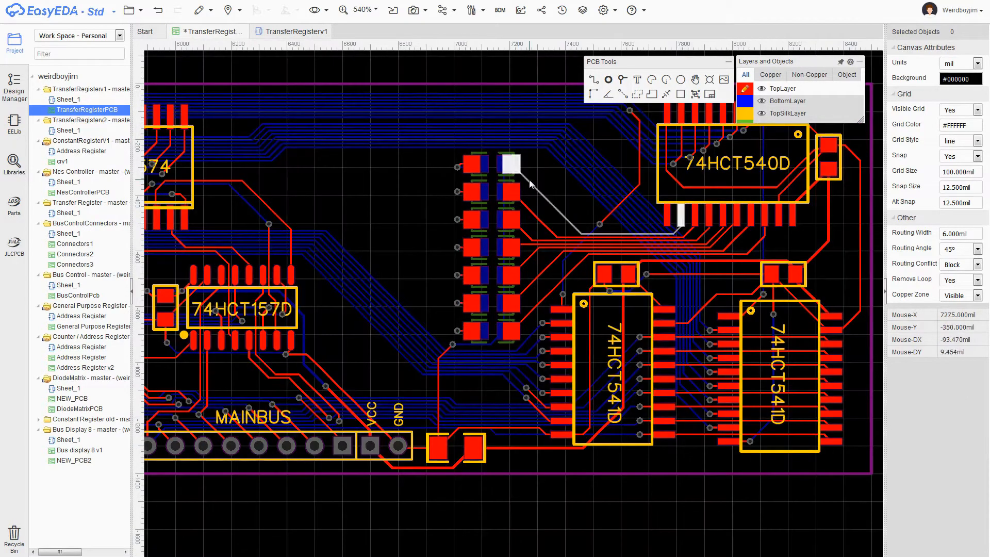
- Add a text label reading TL Load in the empty area above the right end of the board
scroll(567, 184, "down", 1)
right_click_drag(562, 185, 555, 197)
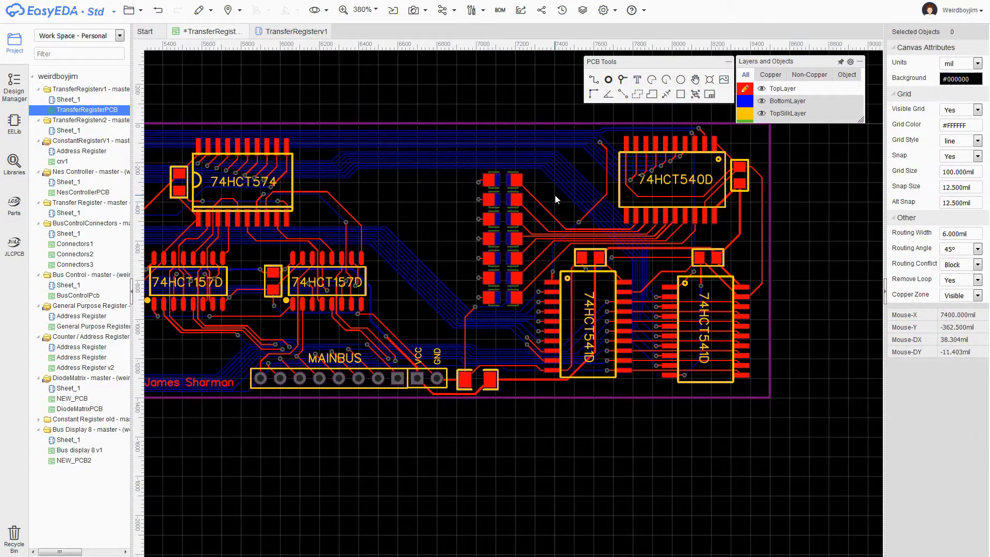
scroll(682, 219, "up", 3)
right_click_drag(702, 196, 679, 337)
right_click_drag(486, 199, 511, 250)
left_click(637, 80)
left_click(392, 224)
double_click(484, 211)
type("TL Load")
- Stack three more top-layer text labels above TL Load, reading TL Assert, TH Load and TH Assert
scroll(484, 211, "down", 3)
left_click(638, 79)
left_click(449, 179)
double_click(482, 173)
type("TL Assert")
scroll(552, 230, "up", 1)
key("ctrl+v")
double_click(528, 193)
type("TH LoadTH Assert")
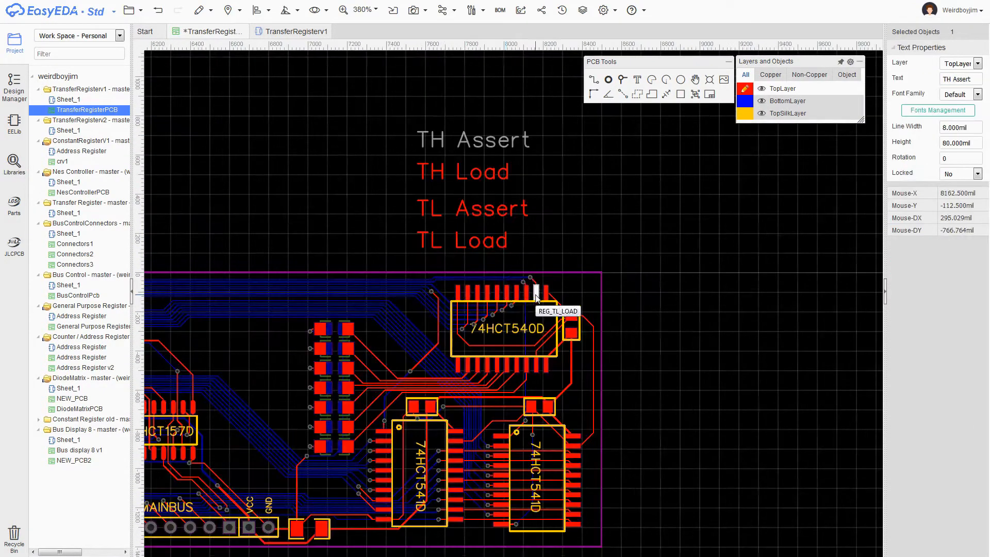
- Add three labels above TH Assert reading TX Load, TX A-Addr and TX A-Xfer
right_click_drag(486, 299, 462, 410)
left_click(638, 79)
left_click(426, 217)
double_click(426, 218)
type("TX")
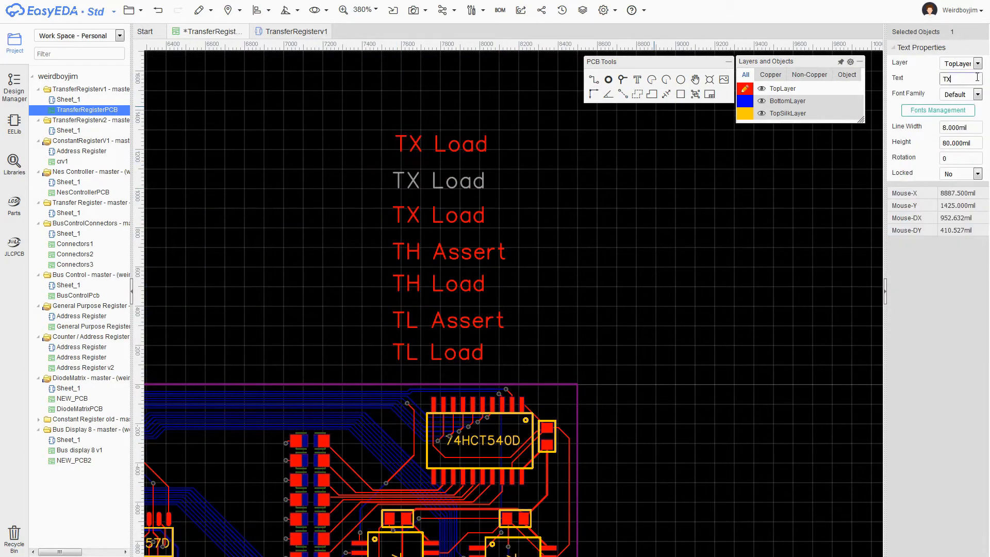
type(" Load-xfer")
left_click(575, 135)
left_click(481, 145)
left_click_drag(963, 79, 959, 79)
type("X")
left_click_drag(473, 144, 471, 144)
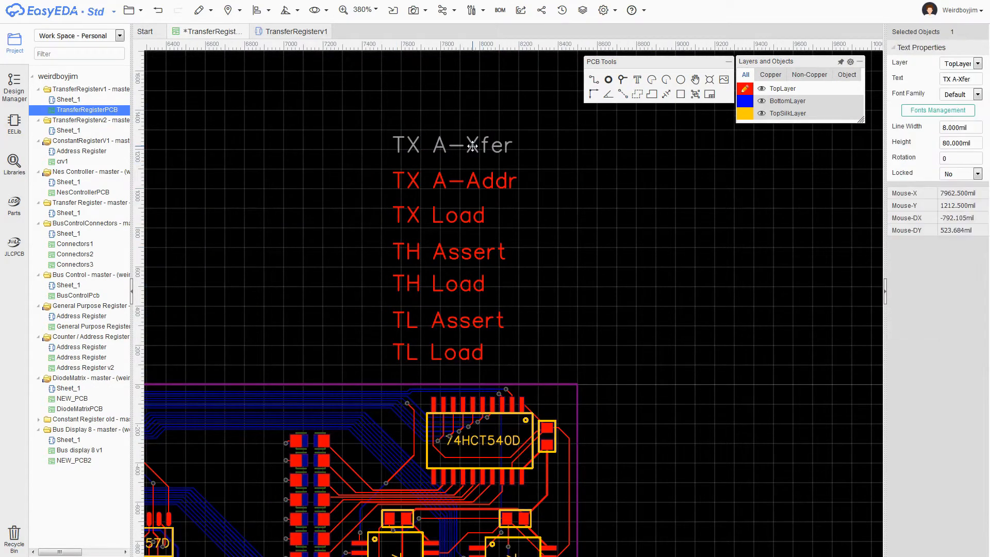
- Reword the seven labels so the register name comes last, as in Load TL and A-Xfer TX, and make them 40 mil high
left_click(591, 202)
scroll(535, 227, "down", 2)
left_click(463, 264)
triple_click(961, 79)
type("Load TL")
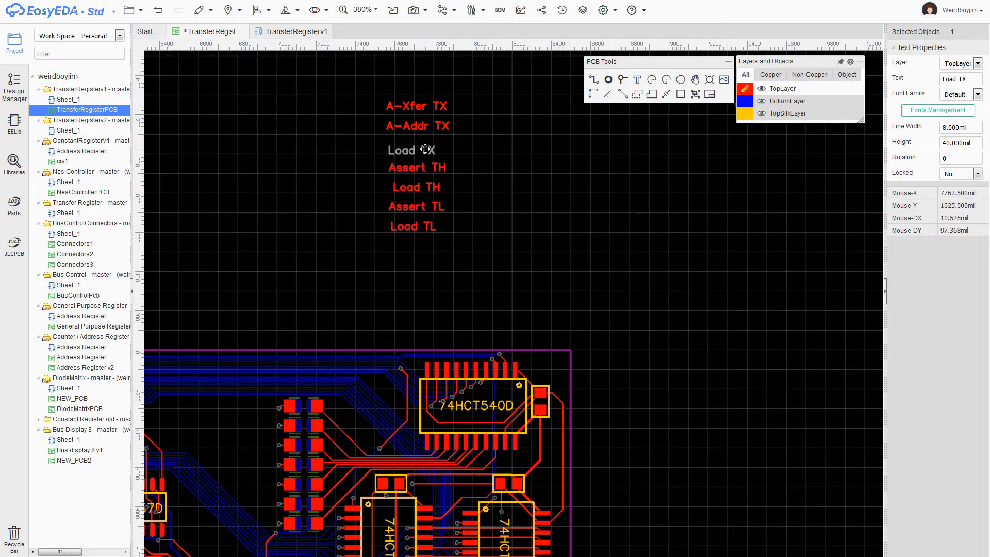
- Place the seven control labels, 50 mil high, beside the LED column on the TopSilkLayer with even vertical spacing
left_click(508, 133)
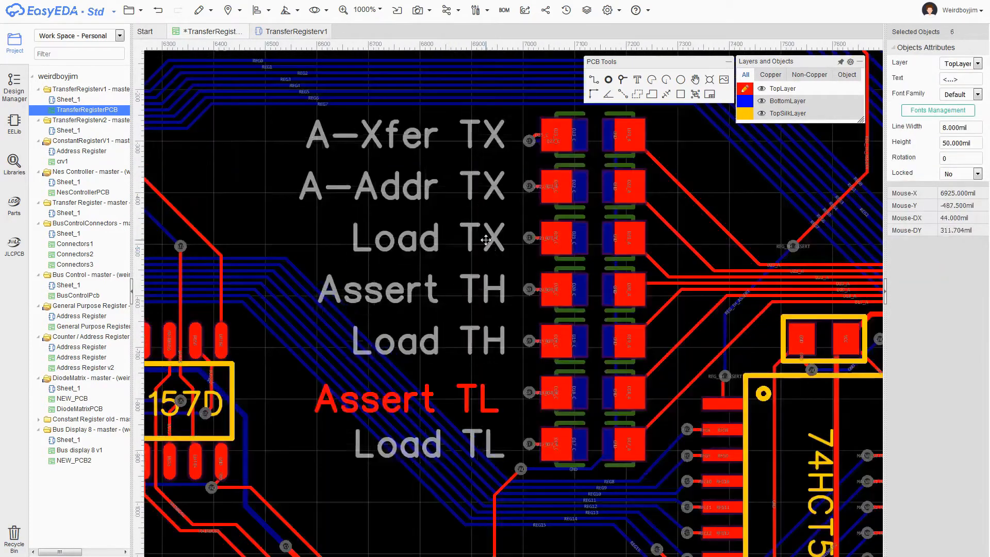
scroll(243, 206, "down", 3)
left_click_drag(269, 157, 404, 346)
left_click(977, 63)
left_click(960, 91)
left_click(473, 135)
scroll(385, 154, "up", 3)
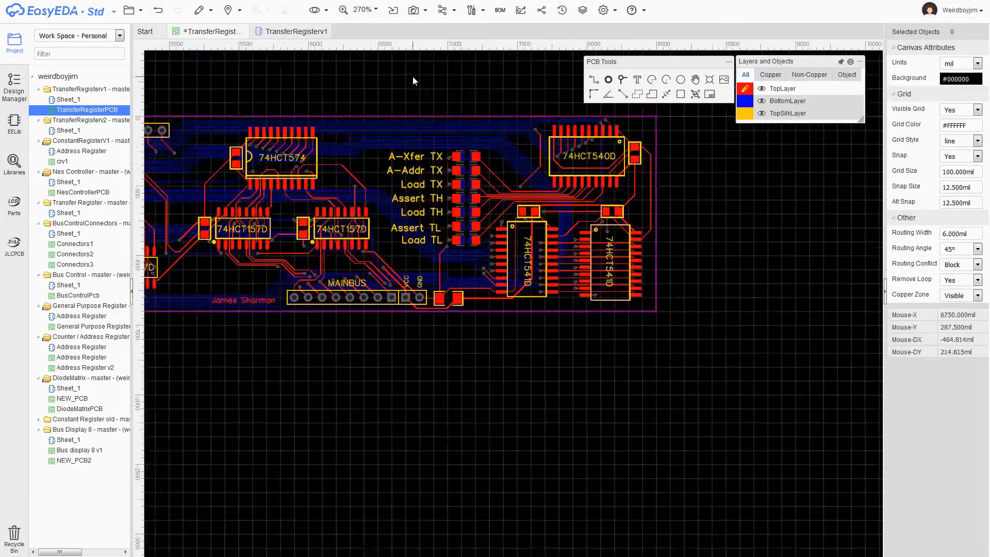
scroll(385, 153, "down", 5)
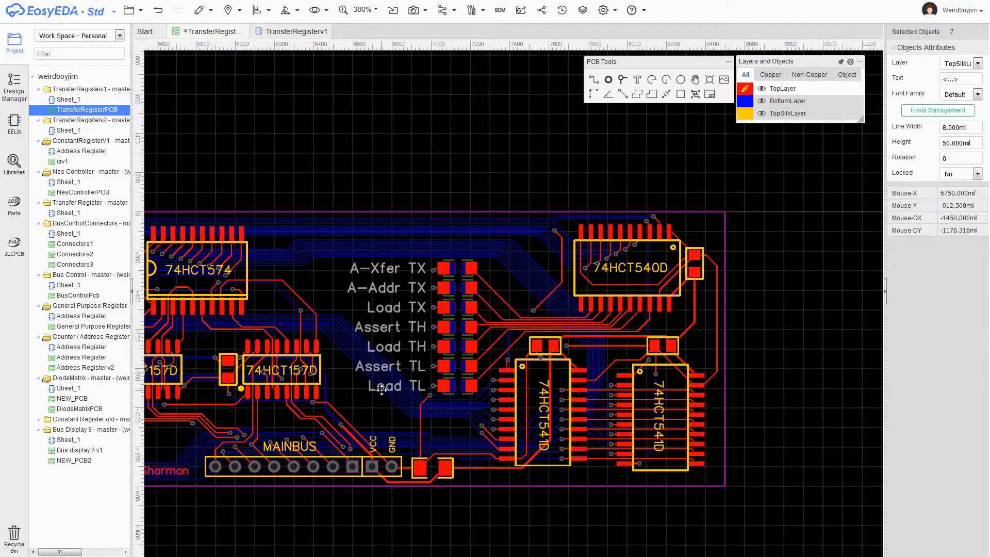
- Draw a silkscreen bracket under the D1 to D8 LED row and leave a gap in its middle
left_click(332, 220)
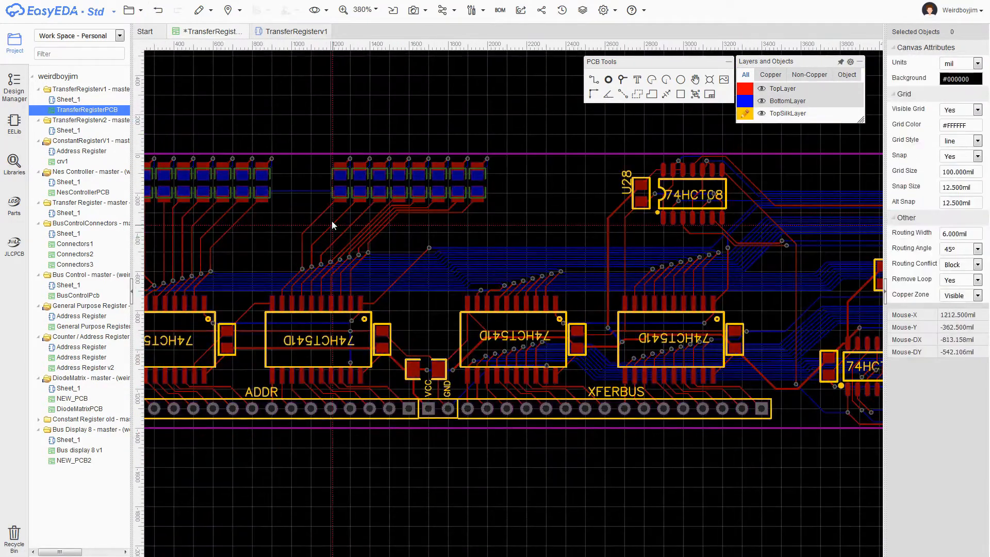
scroll(332, 220, "up", 3)
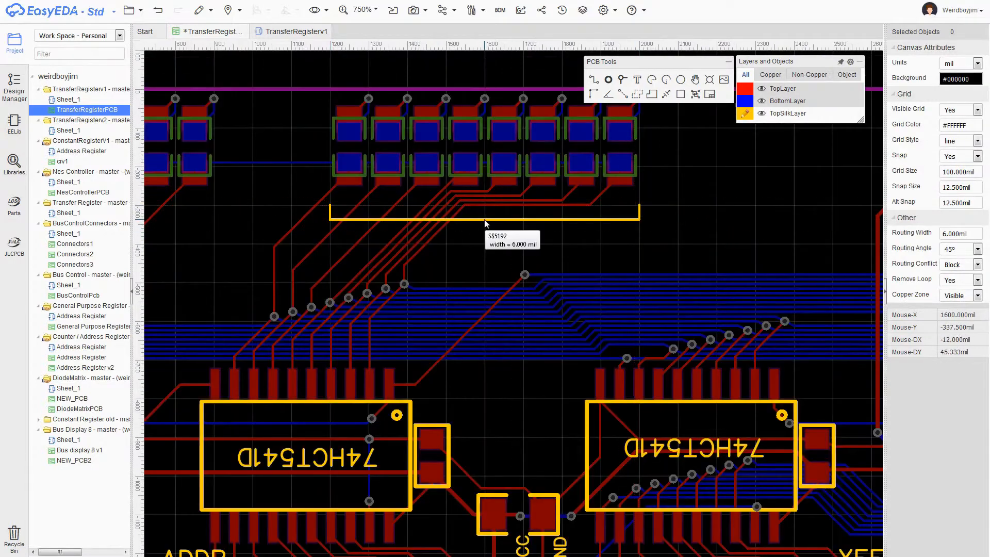
left_click(482, 221)
scroll(487, 227, "up", 3)
scroll(450, 171, "up", 1)
key("Delete")
scroll(632, 190, "down", 3)
- Add a TL silkscreen text label and centre it in the bracket's gap
left_click(638, 79)
left_click(460, 297)
left_click(515, 277)
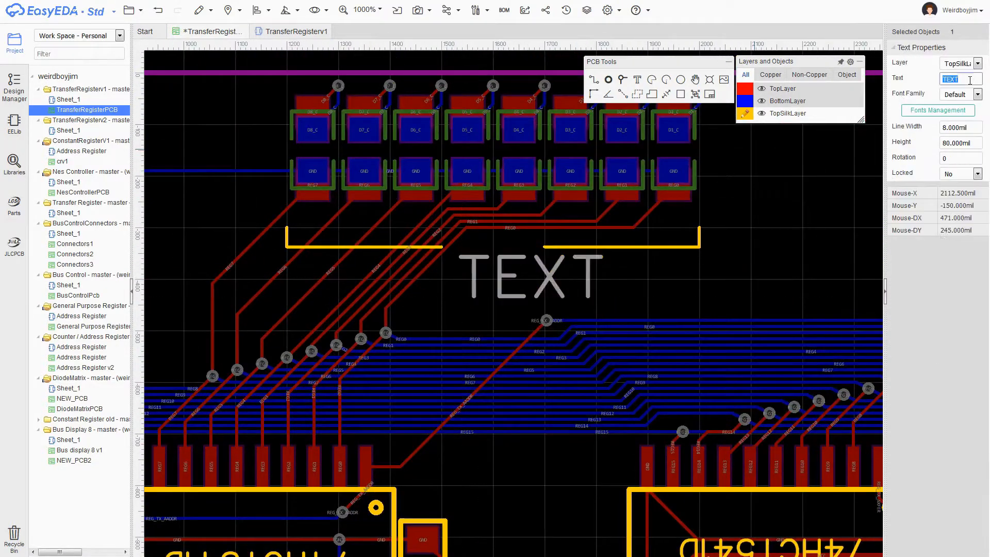
left_click_drag(484, 277, 490, 250)
- Copy the bracket and its label under the D9 to D16 LED row and change the copied label to TH
left_click(364, 248)
left_click(494, 255, "ctrl")
scroll(495, 256, "down", 3)
key("ctrl+v")
left_click(380, 262)
left_click(381, 263)
type("TH")
scroll(211, 270, "up", 3)
- Add a lower bracket spanning both LED rows from another copy and label it TX
key("ctrl+v")
left_click(526, 264)
left_click(499, 277)
left_click(158, 11)
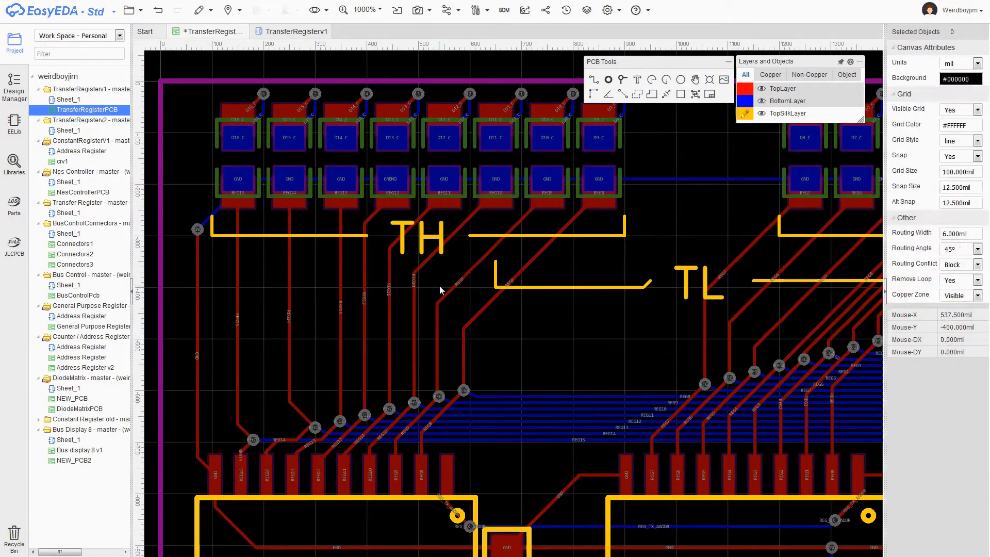
left_click(515, 281)
left_click_drag(583, 281, 584, 288)
key("w")
left_click(211, 285)
scroll(664, 245, "down", 5)
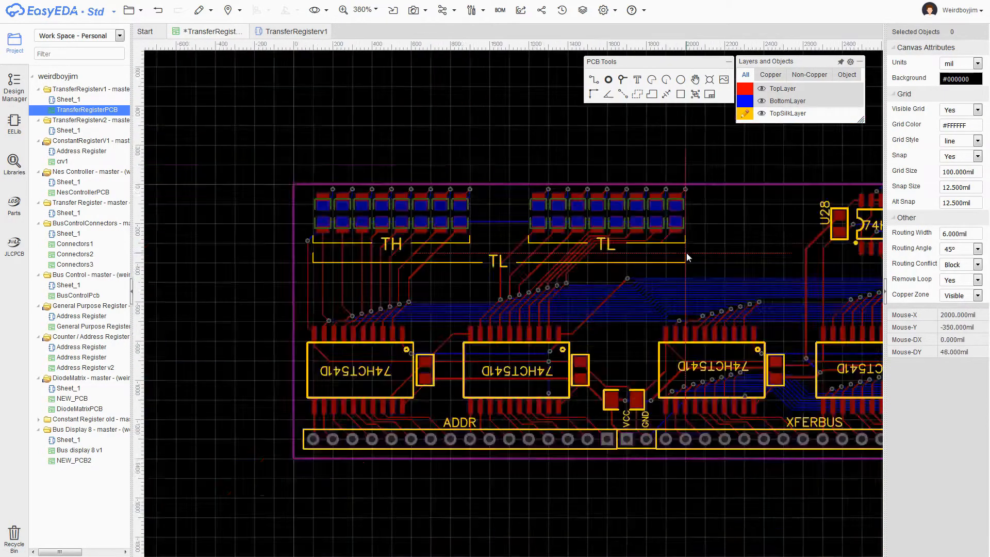
scroll(686, 253, "up", 3)
- Add 40 mil high silkscreen bit numbers 0 and 7 at the two ends of the TL LED row
key("s")
left_click(694, 183)
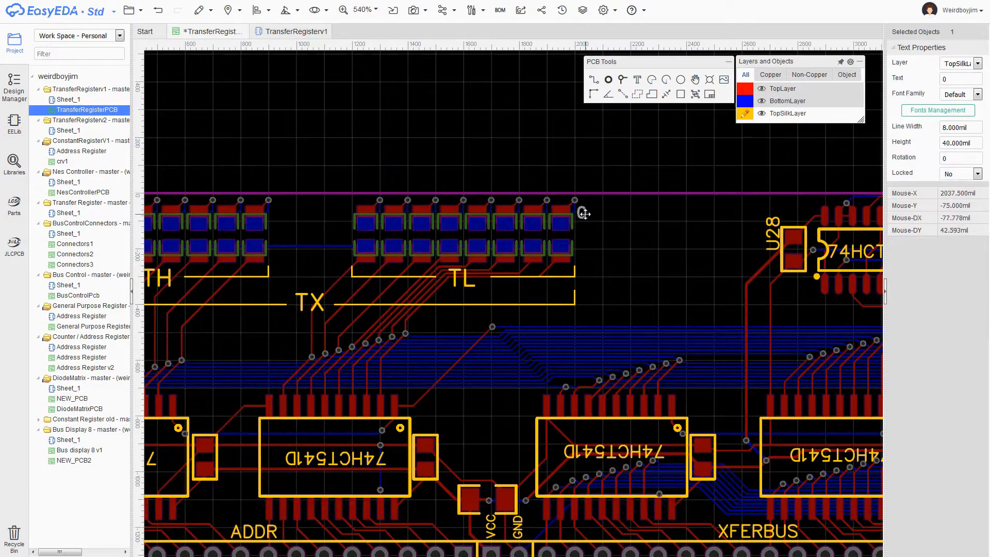
left_click(345, 215)
scroll(346, 214, "up", 2)
type("7")
scroll(722, 180, "down", 2)
scroll(464, 180, "up", 4)
- Add copied bit numbers 8 and 15 at the two ends of the TH LED row and save the PCB
key("ctrl+v")
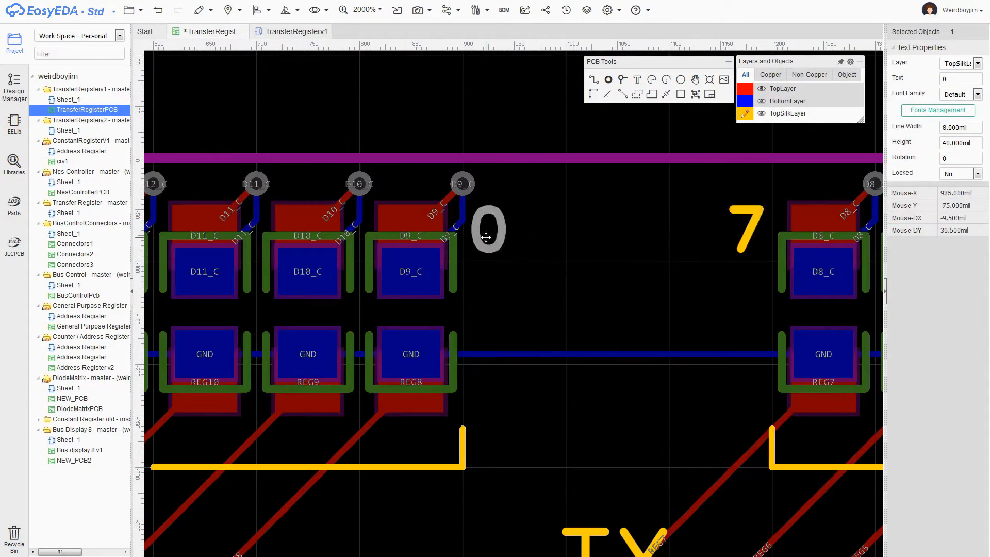
left_click(484, 236)
scroll(670, 222, "down", 3)
key("ctrl+v")
left_click(274, 227)
left_click(516, 124)
scroll(439, 124, "down", 4)
right_click_drag(563, 93, 230, 162)
scroll(352, 94, "down", 1)
right_click_drag(497, 185, 503, 156)
scroll(380, 94, "down", 2)
key("ctrl+s")
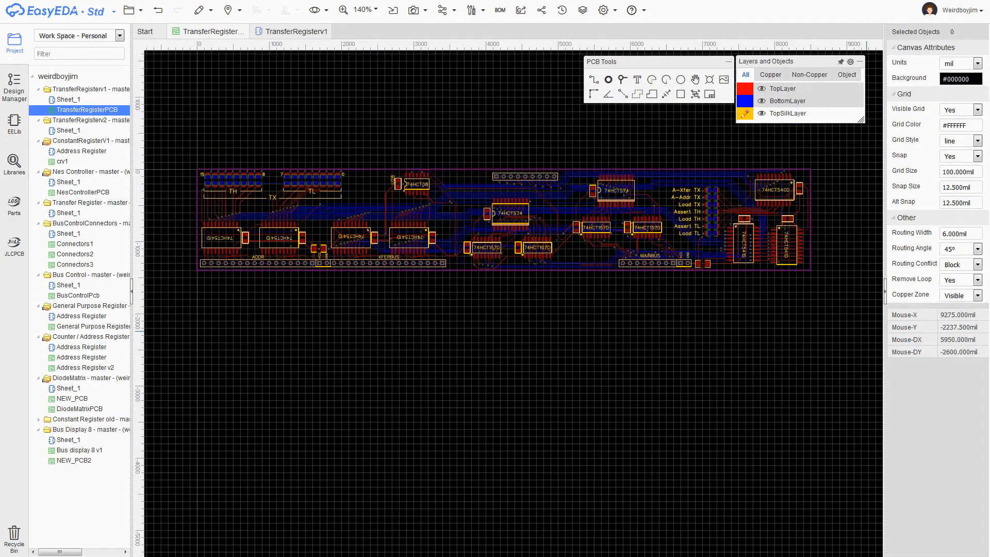
- Add the silkscreen title Transfer Register v1.0 near the board's left end and set its height to 120 mil
left_click(638, 80)
left_click(205, 213)
double_click(968, 79)
type("Transfer Register v1.0")
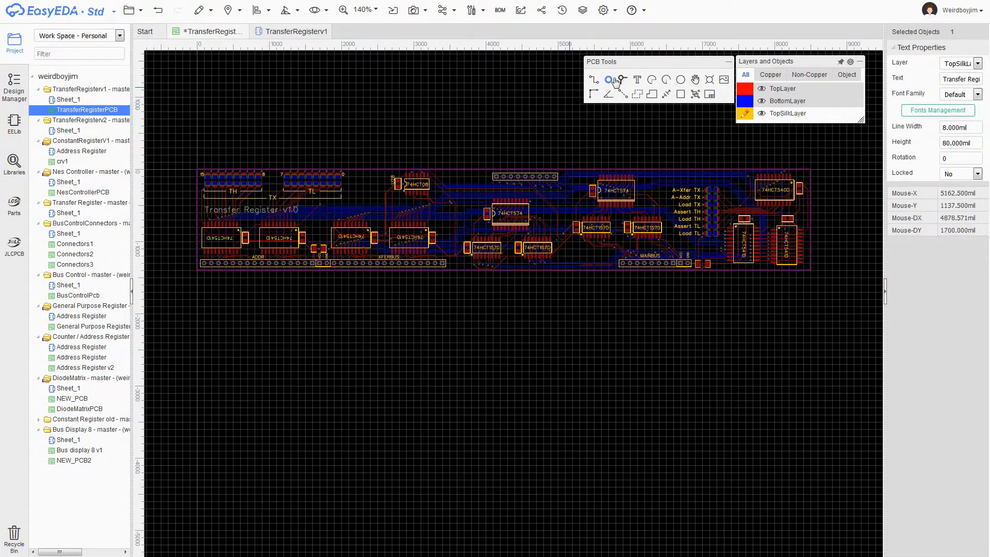
scroll(212, 218, "up", 2)
double_click(976, 141)
type("120")
key("Return")
- Position the board title between the TX bracket and the row of 74HCT541D chips
scroll(380, 203, "down", 1)
right_click_drag(694, 319, 722, 292)
scroll(464, 258, "up", 1)
left_click(306, 233)
left_click(420, 314)
left_click(310, 232)
left_click(837, 282)
scroll(837, 282, "down", 1)
right_click_drag(836, 282, 651, 330)
scroll(642, 252, "up", 3)
scroll(374, 305, "down", 2)
right_click_drag(482, 112, 575, 129)
scroll(425, 114, "down", 1)
scroll(634, 271, "up", 1)
right_click_drag(436, 133, 363, 81)
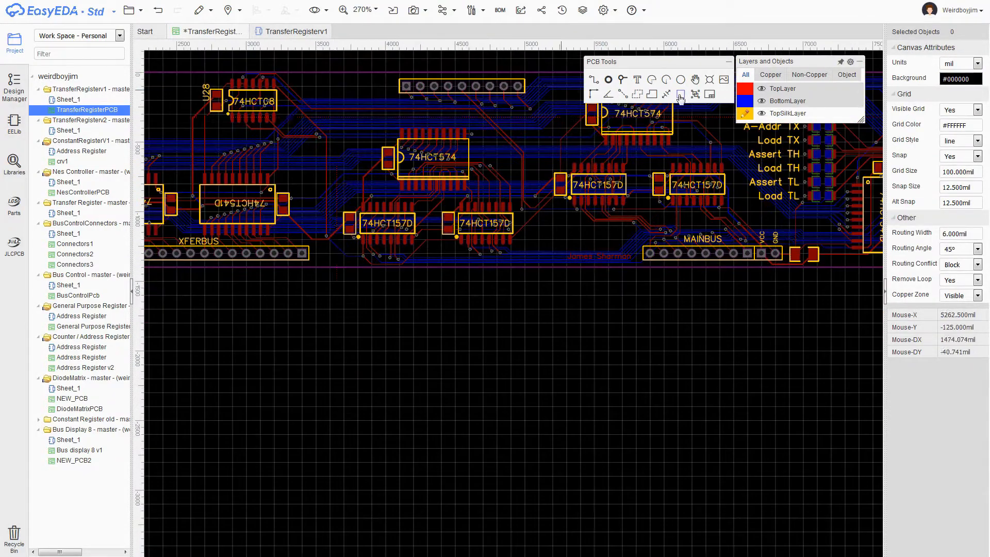
left_click(680, 94)
left_click(404, 351)
left_click(534, 436)
left_click(485, 384)
left_click(468, 352)
key("Delete")
- Draw unfilled silkscreen rectangles around the two chip groups that each hold a 74HCT574 and two 74HCT157D chips
left_click(680, 95)
left_click(337, 121)
left_click(521, 251)
right_click_drag(818, 290, 715, 345)
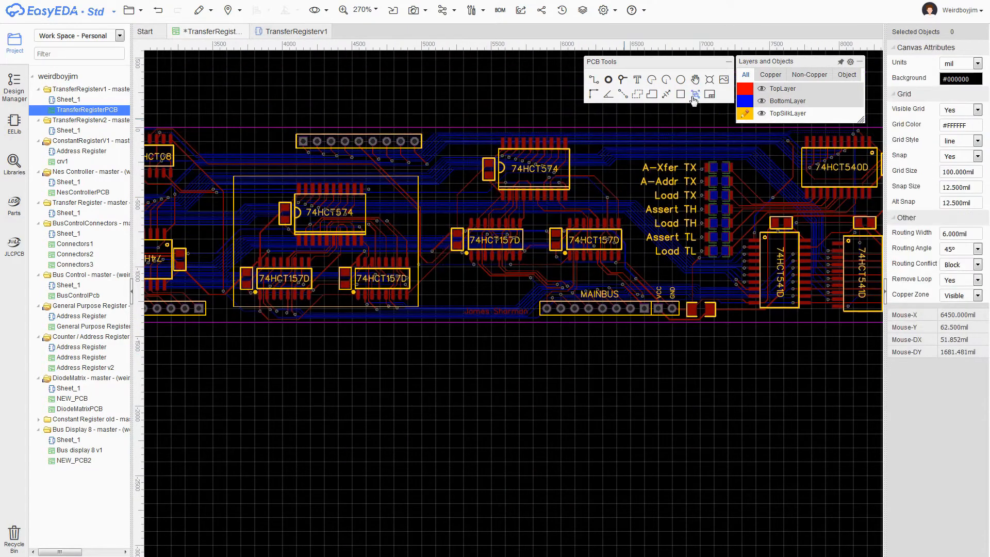
left_click(681, 94)
left_click(445, 131)
left_click(630, 262)
left_click(978, 156)
left_click(960, 174)
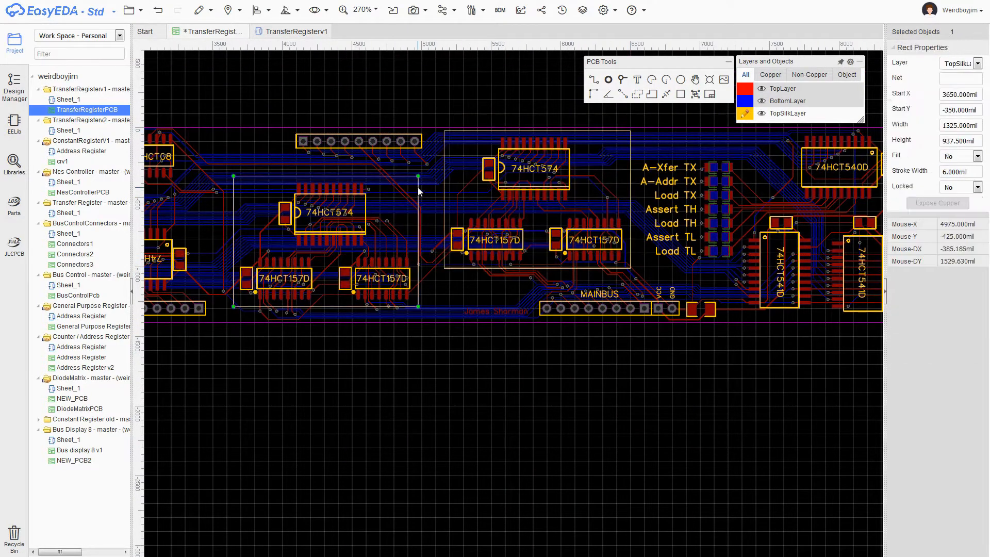
- Label the two chip-group rectangles TH and TL in their upper-left corners
right_click_drag(418, 187, 599, 191)
left_click(637, 80)
left_click(440, 190)
type("TH")
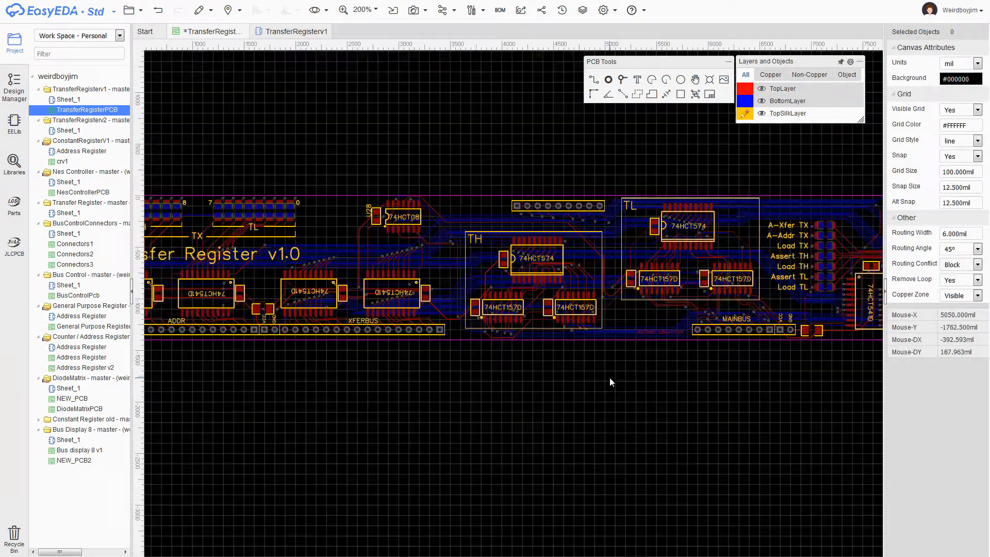
scroll(599, 331, "up", 2)
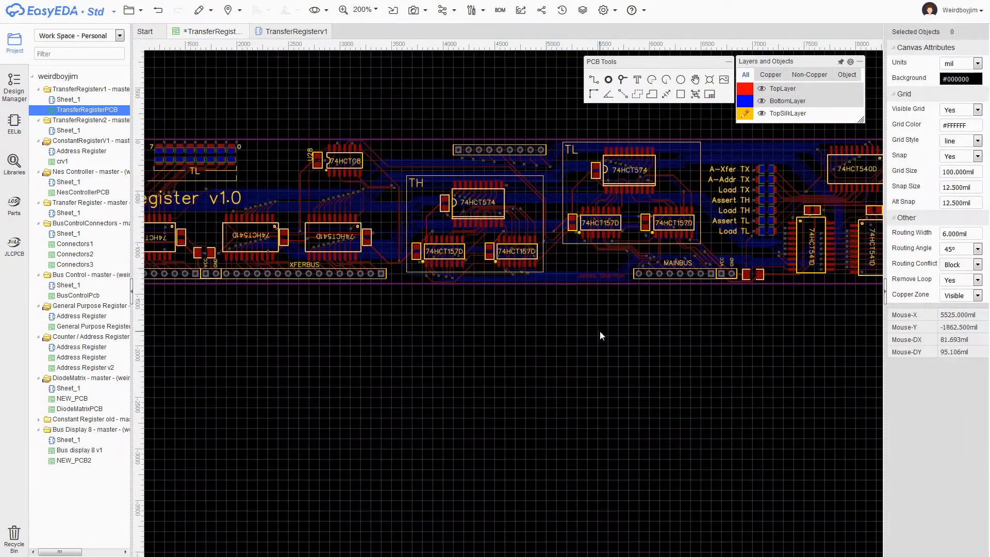
- Paste copies of the control labels above the board, including an extra copy of A-Xfer TX
scroll(806, 472, "up", 2)
right_click_drag(408, 456, 350, 424)
left_click(487, 150)
key("ctrl+c")
key("ctrl+v")
left_click(643, 328)
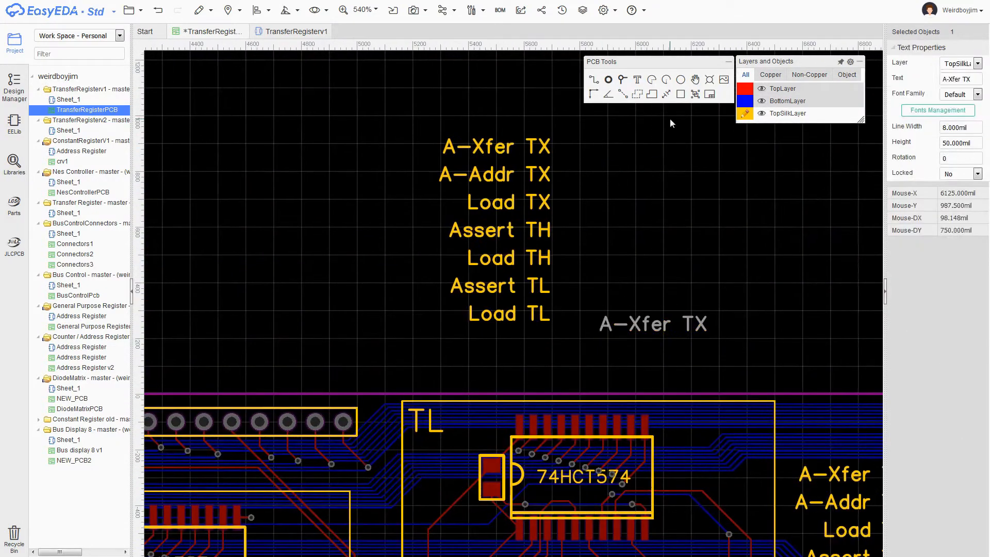
- Make the nine copied labels 20 mil high with 4 mil lines, rotate them 90°, and align them below the nine-pin header's pins
key("Return")
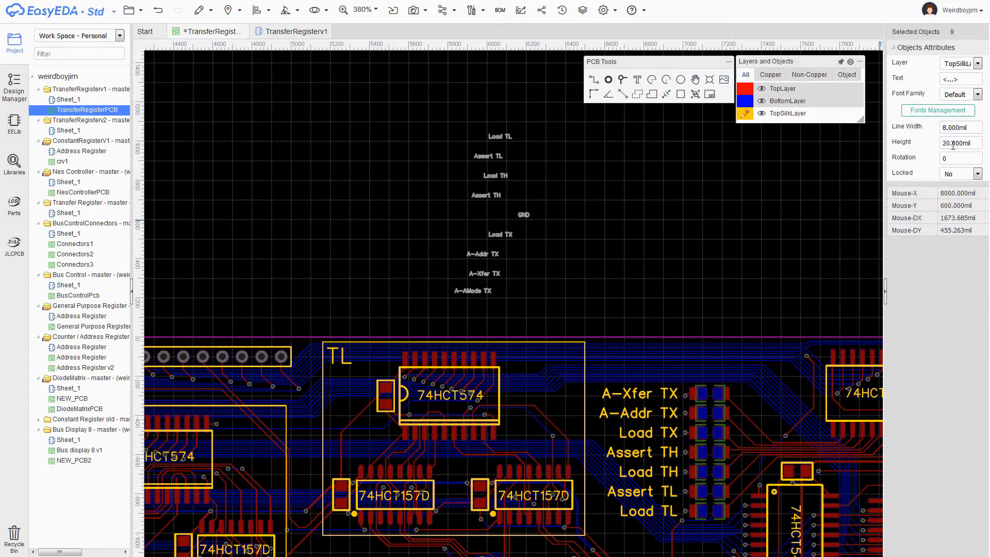
left_click(256, 9)
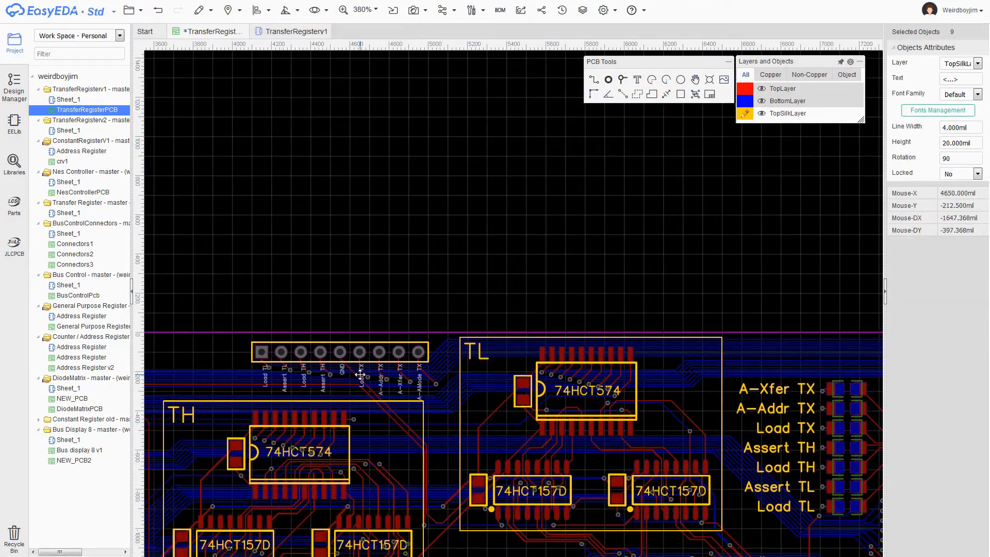
left_click_drag(360, 375, 357, 375)
left_click(397, 301)
- Inspect the finished silkscreen labels along the whole board, from the header pins to both ends
scroll(401, 338, "up", 5)
right_click_drag(401, 338, 570, 122)
scroll(570, 122, "down", 7)
right_click_drag(413, 116, 734, 174)
scroll(585, 344, "up", 2)
right_click_drag(805, 330, 207, 279)
scroll(522, 250, "up", 2)
scroll(522, 251, "down", 1)
right_click_drag(258, 309, 670, 325)
right_click_drag(310, 339, 630, 480)
right_click_drag(191, 314, 155, 361)
scroll(155, 361, "down", 2)
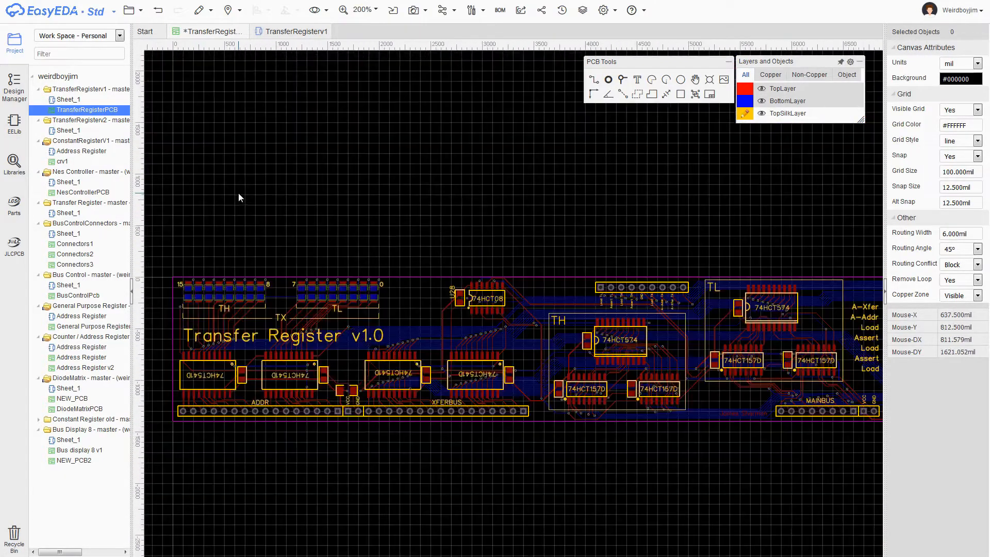
- Replace the ADDR label above the address header with a 40 mil high silkscreen label reading Address Bus
scroll(239, 193, "up", 2)
left_click(638, 80)
left_click(274, 366)
double_click(954, 141)
type("40")
double_click(951, 79)
type("Address Bus")
left_click(313, 326)
left_click_drag(298, 367, 293, 320)
- Replace the XFERBUS label above the transfer header with the silkscreen label 16 Bit Transfer Bus
left_click(511, 371)
triple_click(960, 79)
type("16 Bit Transfer Bus")
left_click(537, 319)
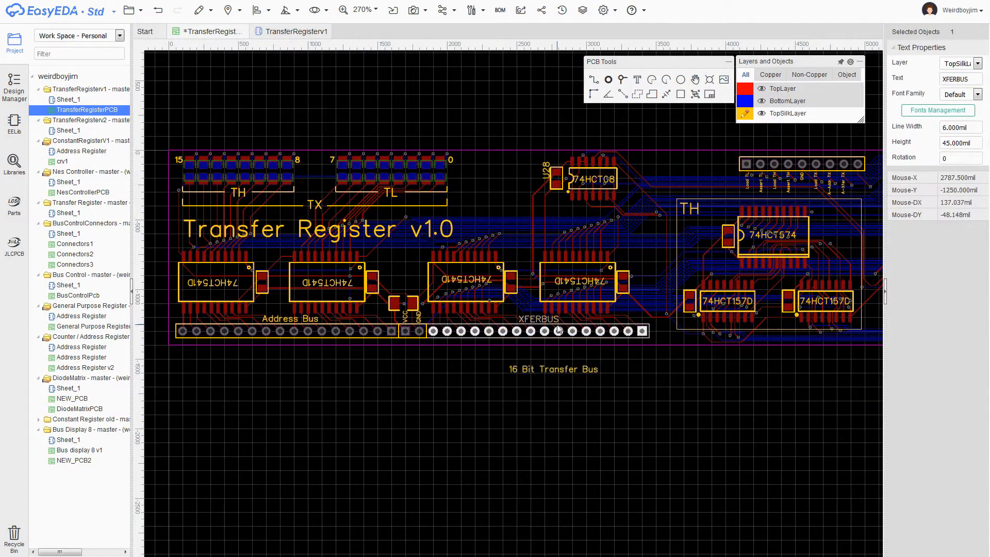
left_click_drag(553, 369, 533, 318)
- Check the labels along the whole board and save the PCB
scroll(557, 389, "down", 2)
right_click_drag(557, 389, 321, 384)
right_click_drag(834, 466, 691, 437)
scroll(691, 437, "up", 2)
right_click_drag(675, 317, 616, 379)
scroll(615, 379, "down", 4)
right_click_drag(294, 208, 459, 131)
key("ctrl+s")
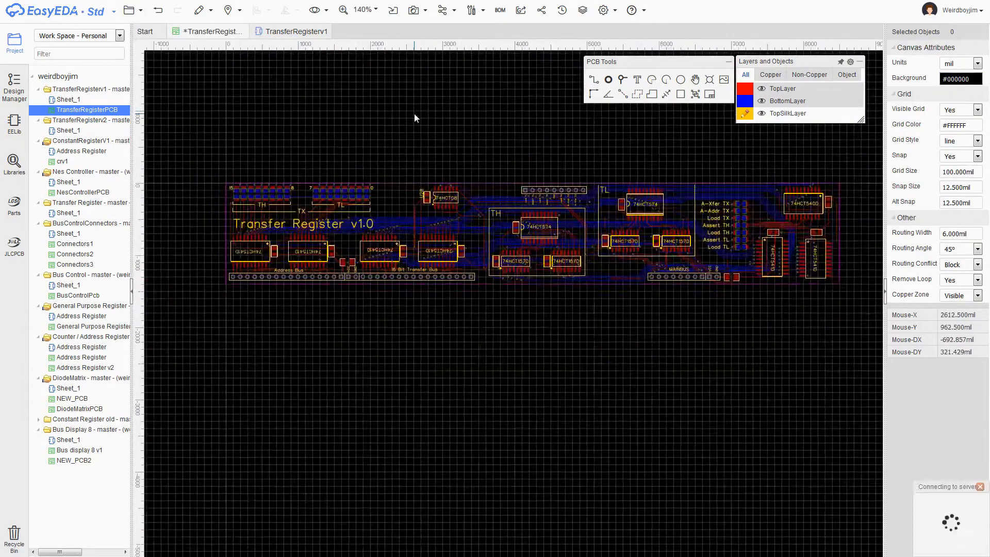
- Draw a GND copper area on the bottom layer just inside the board outline, using a 25 mil snap size
scroll(356, 147, "up", 2)
key("b")
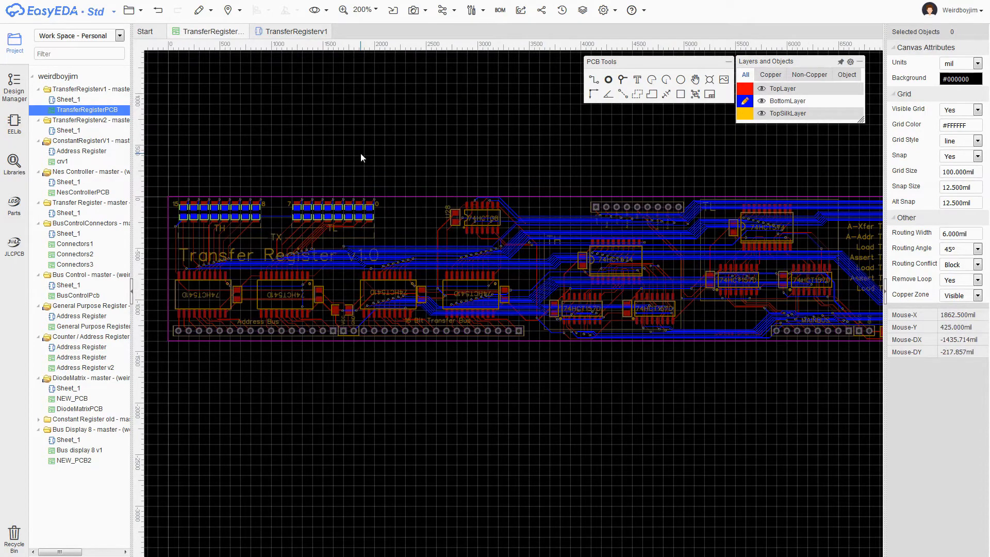
scroll(333, 149, "up", 1)
scroll(178, 141, "up", 1)
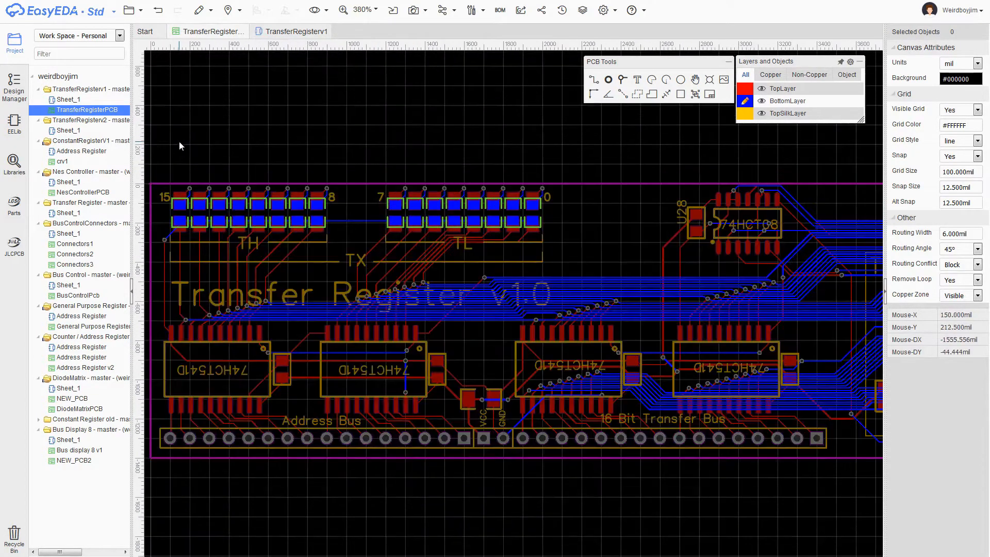
right_click_drag(179, 141, 215, 101)
left_click(639, 95)
scroll(190, 147, "up", 1)
right_click_drag(191, 146, 235, 129)
left_click(961, 188)
type("25")
scroll(247, 154, "down", 1)
scroll(307, 98, "down", 2)
scroll(178, 140, "up", 3)
left_click(216, 501)
scroll(215, 501, "down", 1)
left_click(856, 486)
scroll(848, 232, "up", 2)
left_click(862, 209)
right_click(842, 237)
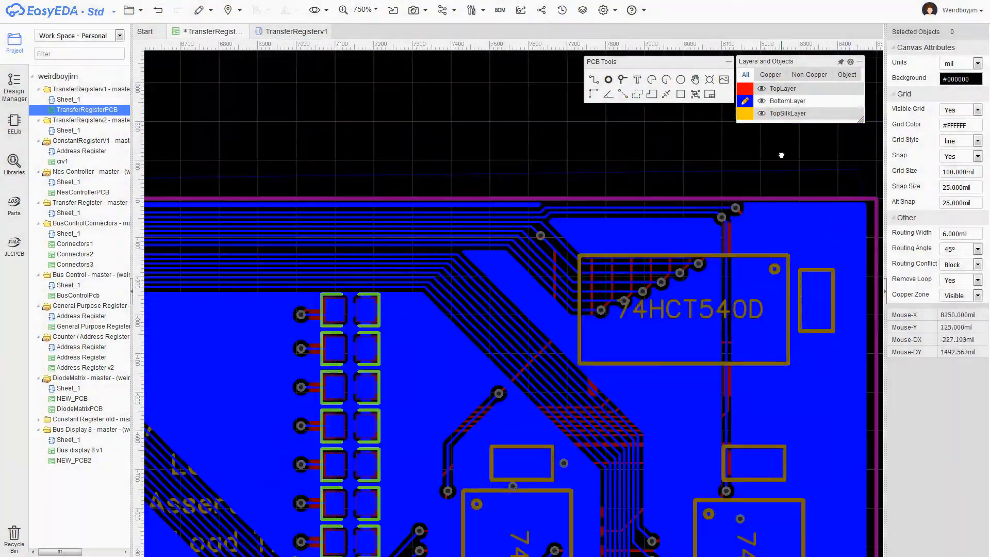
left_click(862, 235)
- Draw a matching GND copper area on the top layer covering the whole board
scroll(574, 150, "down", 1)
right_click_drag(493, 166, 701, 197)
scroll(756, 187, "down", 1)
left_click(743, 89)
left_click(637, 95)
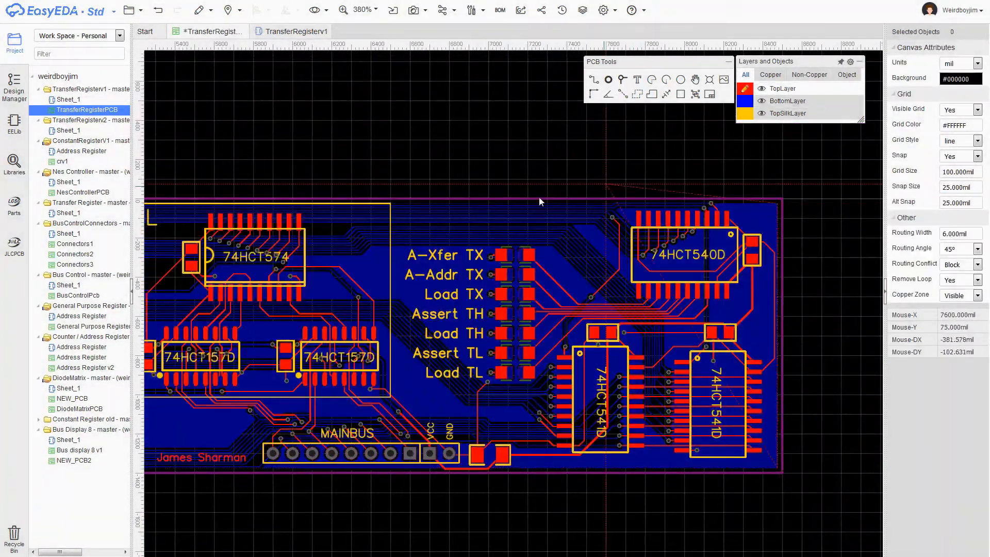
scroll(542, 199, "down", 4)
scroll(173, 206, "up", 4)
scroll(172, 479, "up", 5)
left_click(196, 458)
- Place GND stitching vias between the nine-pin header and the TL group's 74HCT574 while viewing the bottom layer
scroll(197, 469, "down", 6)
right_click_drag(722, 281, 461, 147)
scroll(590, 257, "up", 5)
key("b")
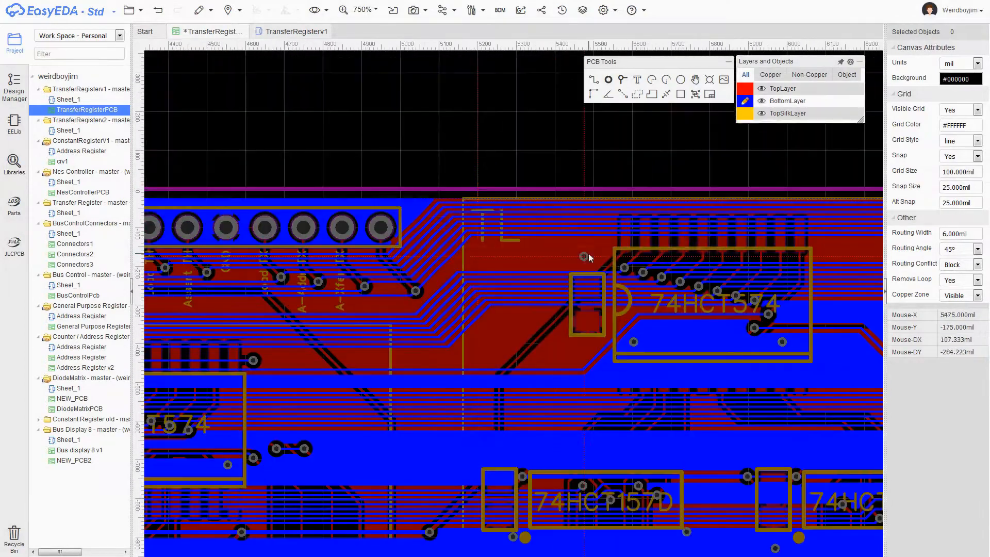
left_click(594, 247)
scroll(563, 253, "up", 2)
key("ctrl+v")
left_click(405, 258)
left_click(568, 440)
left_click(478, 386)
scroll(801, 301, "down", 2)
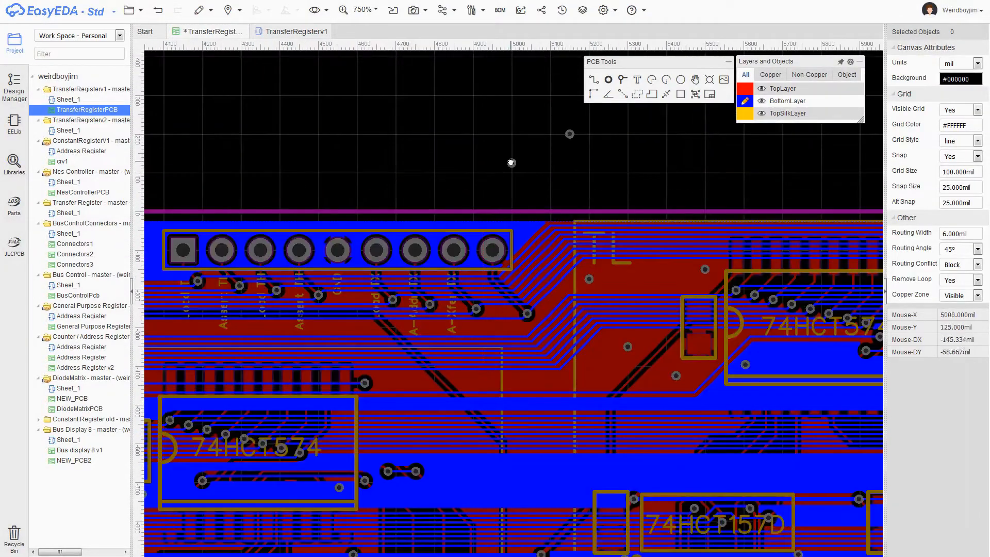
- Add further GND vias beside the TH group's 74HCT574, positioning one at X 4735.5, Y -442.5 mil
left_click(406, 385)
scroll(449, 403, "up", 3)
mouse_move(334, 356)
left_mouse_down()
mouse_move(331, 346)
mouse_move(345, 349)
left_mouse_up()
scroll(398, 336, "down", 2)
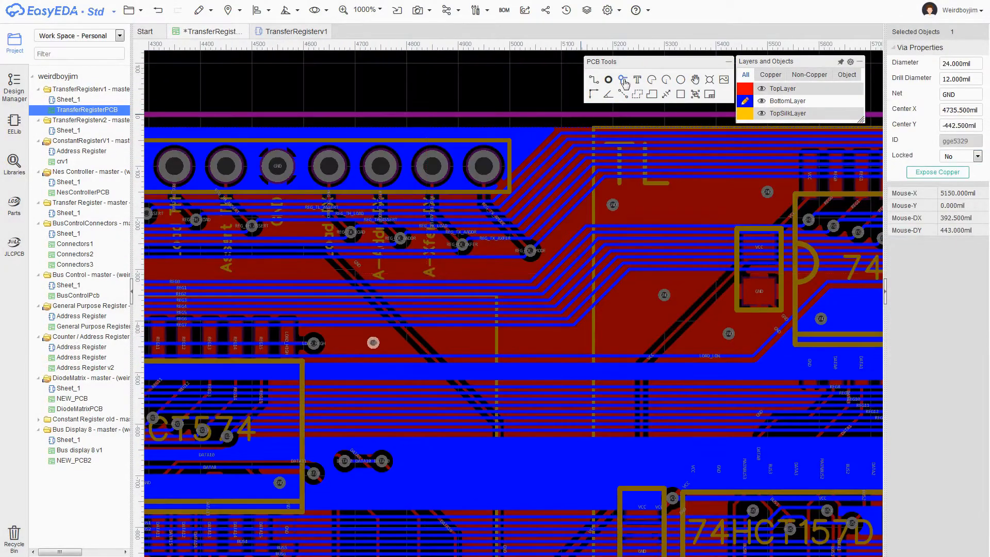
left_click(623, 80)
scroll(493, 270, "down", 1)
right_click_drag(293, 112, 640, 85)
left_click(688, 243)
left_click(819, 242)
- Switch to the top layer and place GND stitching vias around the 74HCT541D chips above the bus headers
scroll(392, 249, "down", 4)
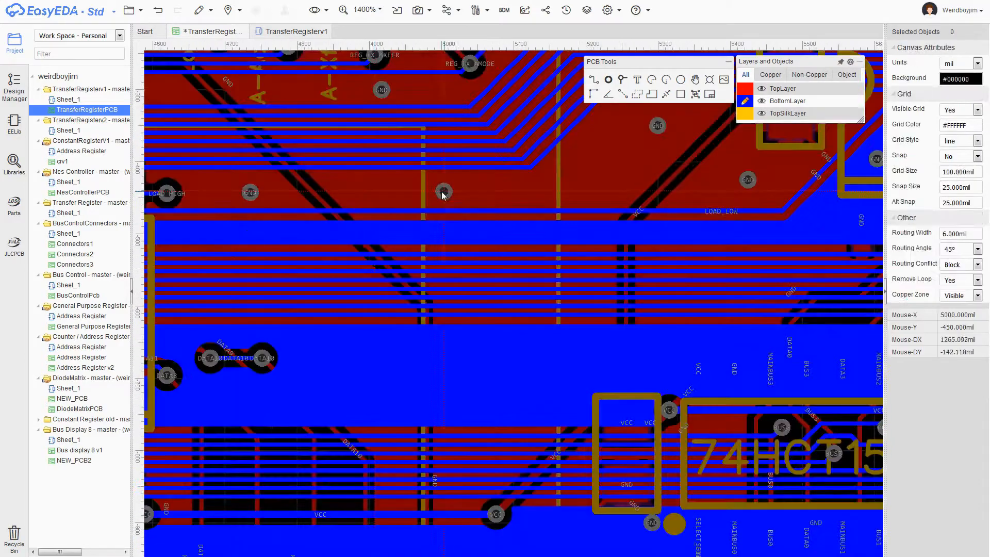
key("t")
key("b")
key("t")
scroll(389, 365, "up", 3)
scroll(508, 301, "up", 2)
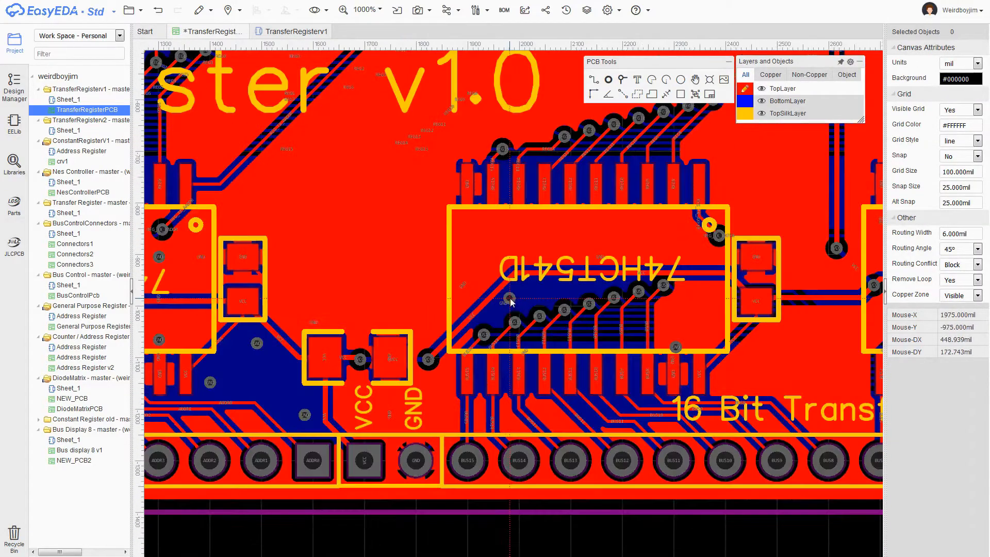
scroll(541, 292, "down", 4)
right_click_drag(836, 310, 316, 305)
scroll(559, 332, "up", 2)
- Place more GND stitching vias within the TH chip group and below the LED rows
right_click_drag(831, 392, 427, 447)
scroll(428, 447, "down", 1)
right_click_drag(178, 361, 779, 302)
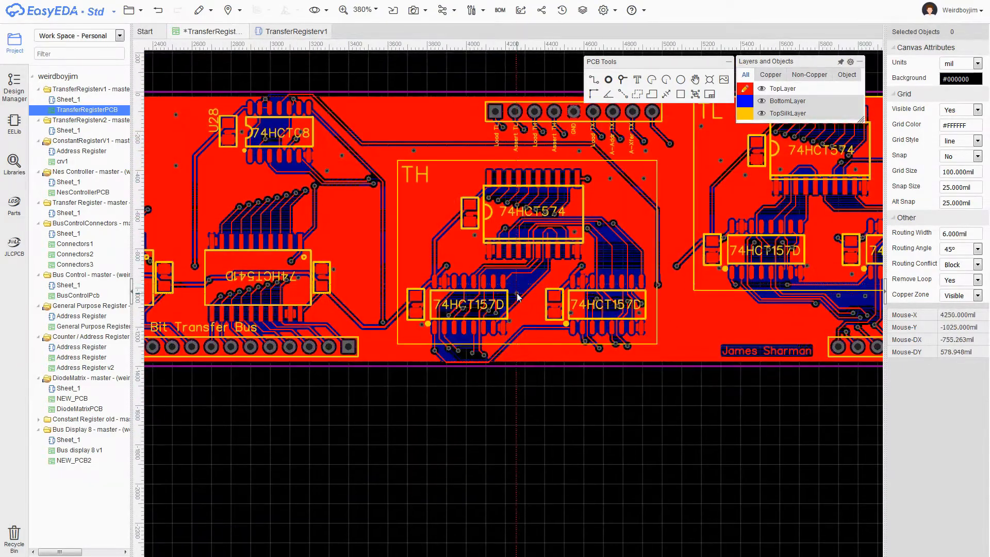
scroll(520, 283, "up", 2)
scroll(521, 284, "down", 3)
right_click_drag(158, 351, 416, 404)
scroll(352, 266, "up", 2)
left_click(553, 211)
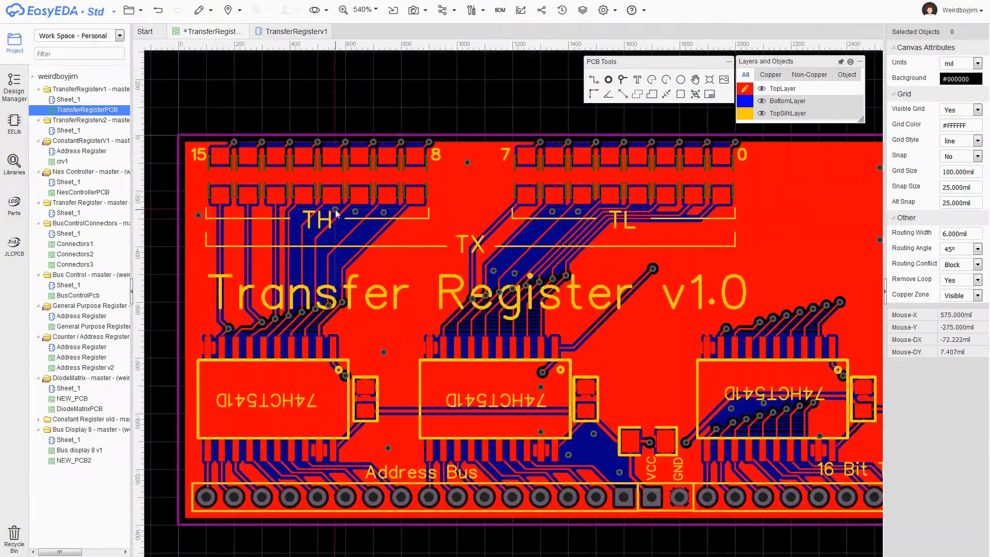
- Set the top-layer copper area's clearance to 8 mil and rebuild it
right_click(397, 262)
right_click_drag(397, 262, 484, 176)
scroll(484, 176, "up", 1)
left_click(192, 201)
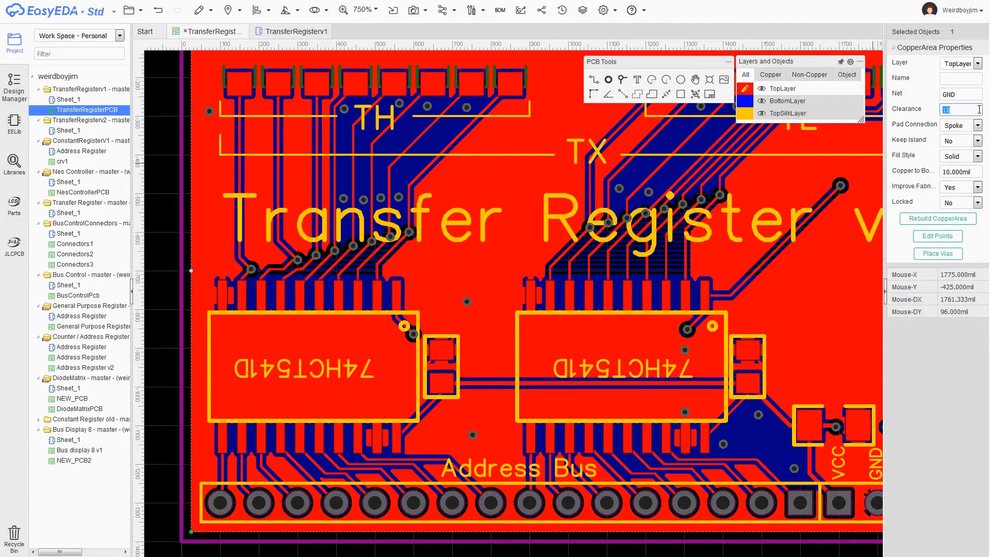
left_click(938, 218)
- Add GND vias around the TH group's 74HCT157D chips and rebuild the top-layer copper area
scroll(794, 196, "down", 2)
right_click_drag(793, 196, 161, 266)
right_click_drag(838, 275, 704, 153)
scroll(703, 154, "up", 3)
key("v")
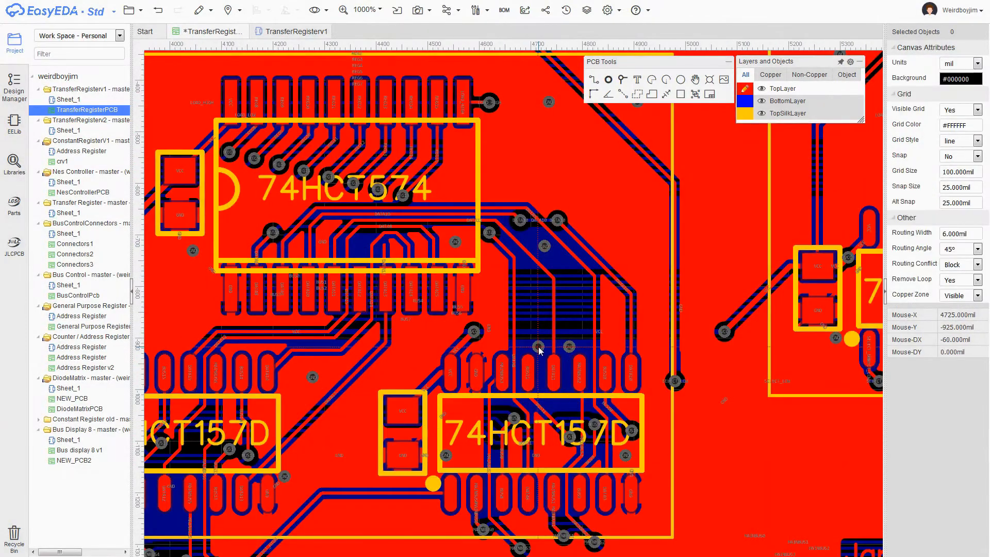
key("v")
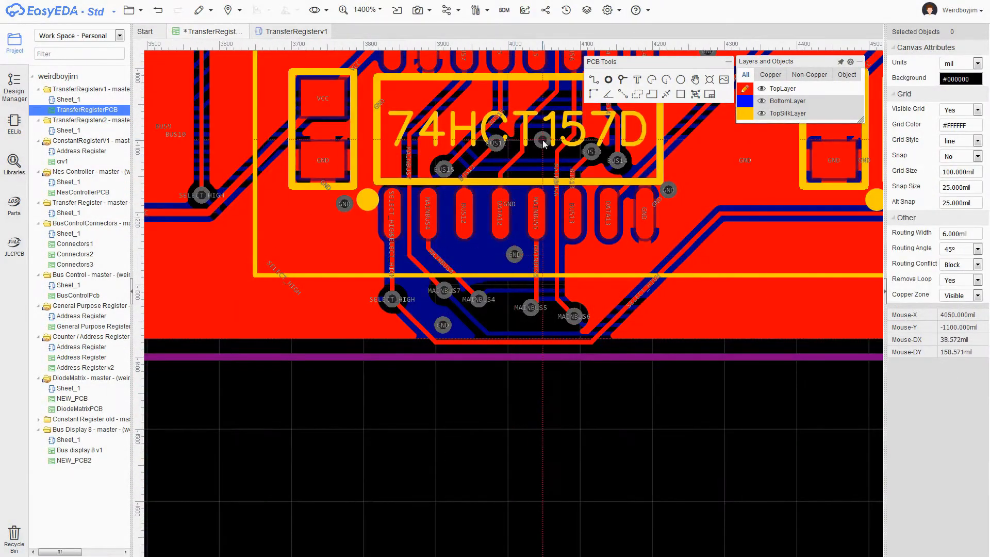
left_click(543, 140)
right_click_drag(543, 144, 531, 206)
scroll(531, 207, "down", 6)
left_click(681, 301)
scroll(695, 237, "up", 3)
left_click(707, 208)
left_click(939, 219)
- Add a GND via near the TL chip group and rebuild the top copper area again
right_click_drag(600, 266, 539, 476)
right_click_drag(155, 464, 366, 442)
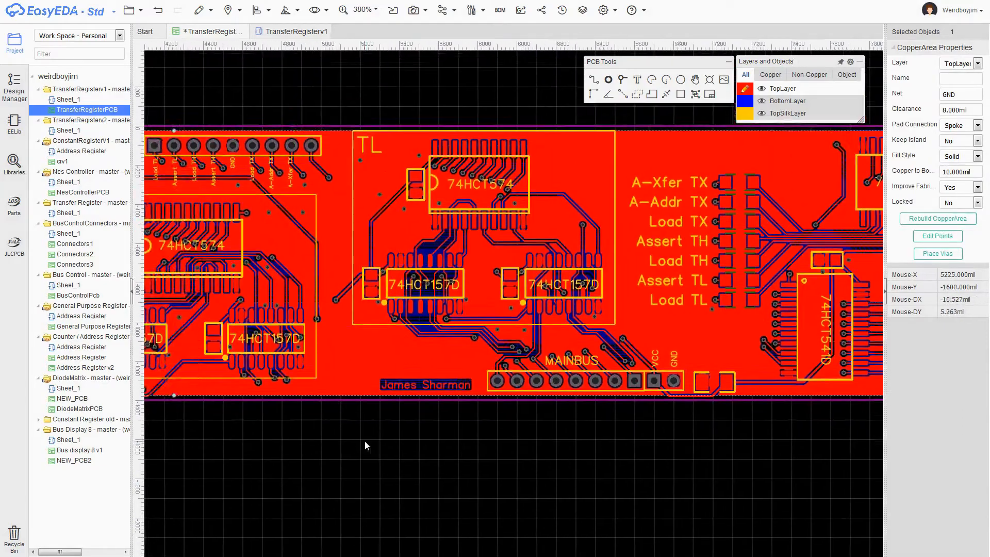
scroll(408, 335, "up", 3)
key("v")
left_click(447, 320)
left_click(608, 169)
left_click(938, 219)
- Shift the designer's name text beside the MAINBUS header slightly down and right, then rebuild the top copper area
scroll(607, 168, "down", 5)
right_click_drag(468, 292, 720, 362)
scroll(568, 289, "up", 5)
left_click_drag(390, 214, 398, 219)
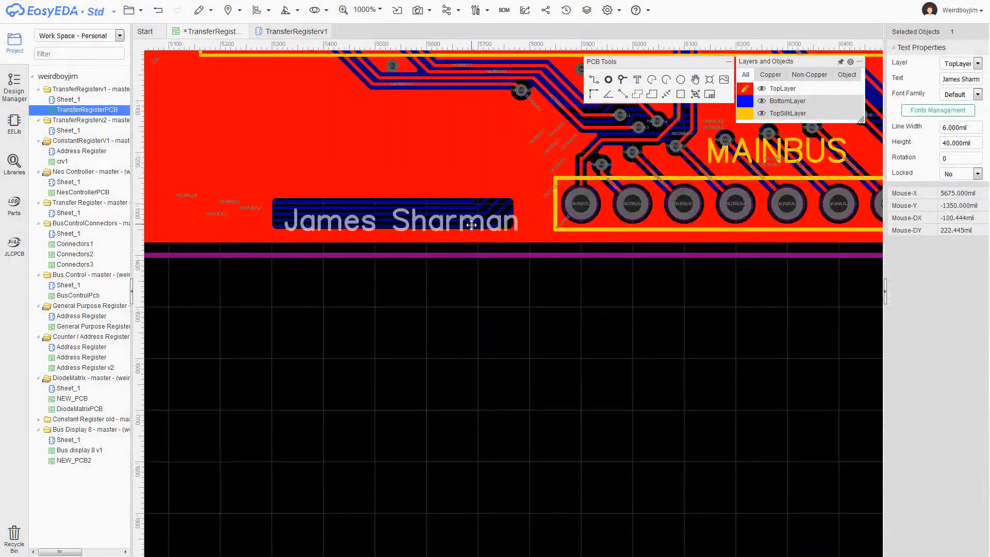
left_click(568, 243)
left_click(938, 219)
- Rebuild the bottom-layer GND copper area with an 8 mil clearance
scroll(568, 290, "down", 5)
key("b")
left_click(424, 286)
scroll(561, 308, "up", 6)
left_click(938, 219)
scroll(618, 417, "down", 6)
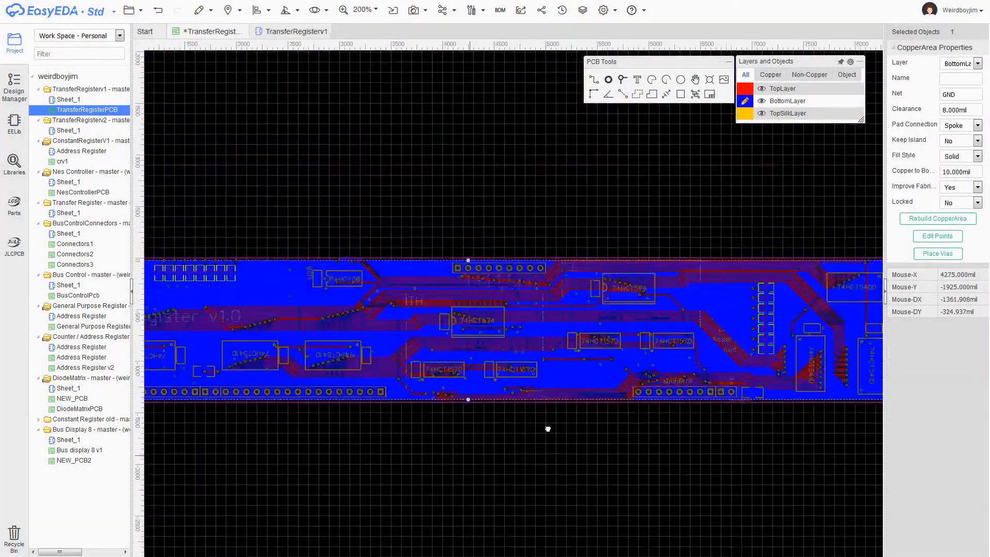
- Review the default design rule for track width, clearance and via sizes, and accept the settings
right_click_drag(549, 429, 556, 326)
left_click(379, 88)
key("t")
mouse_move(485, 15)
left_click(493, 44)
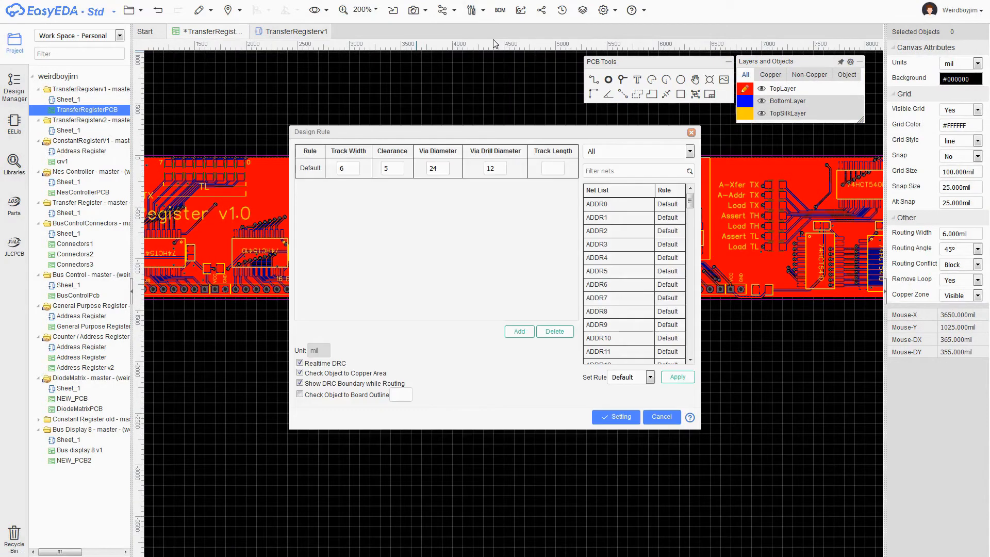
left_click(616, 417)
- Start Gerber fabrication file generation with a DRC check, review the board preview and order options, and close the dialog
mouse_move(131, 12)
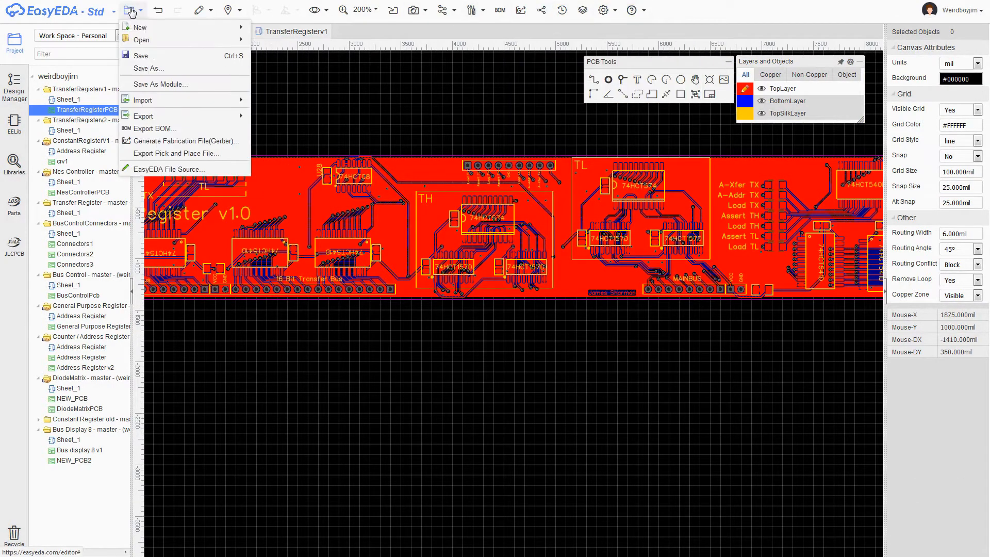
left_click(183, 141)
left_click(454, 294)
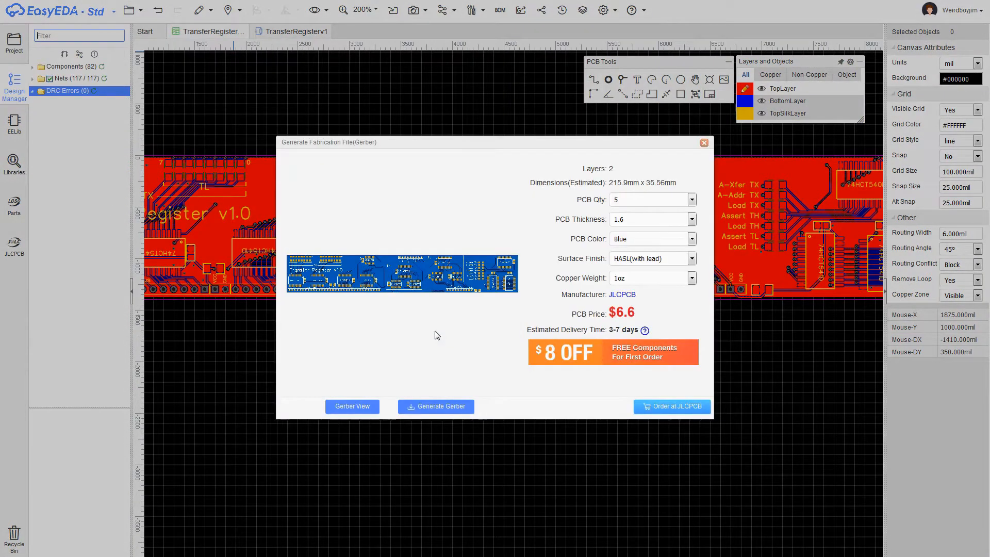
left_click(705, 143)
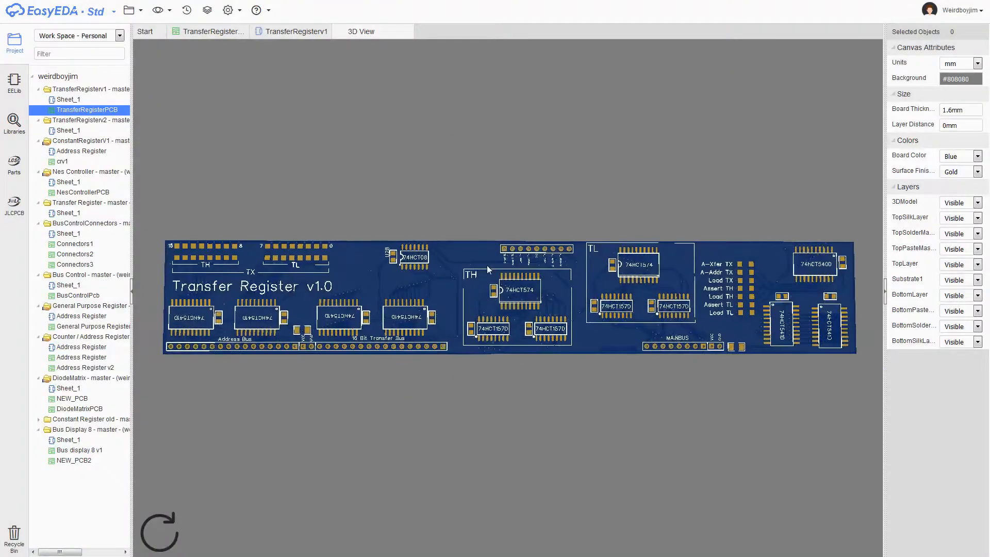
- Examine the finished board in 3D from several angles, including its labels, chip groups, headers and LED pads
left_click_drag(475, 246, 501, 294)
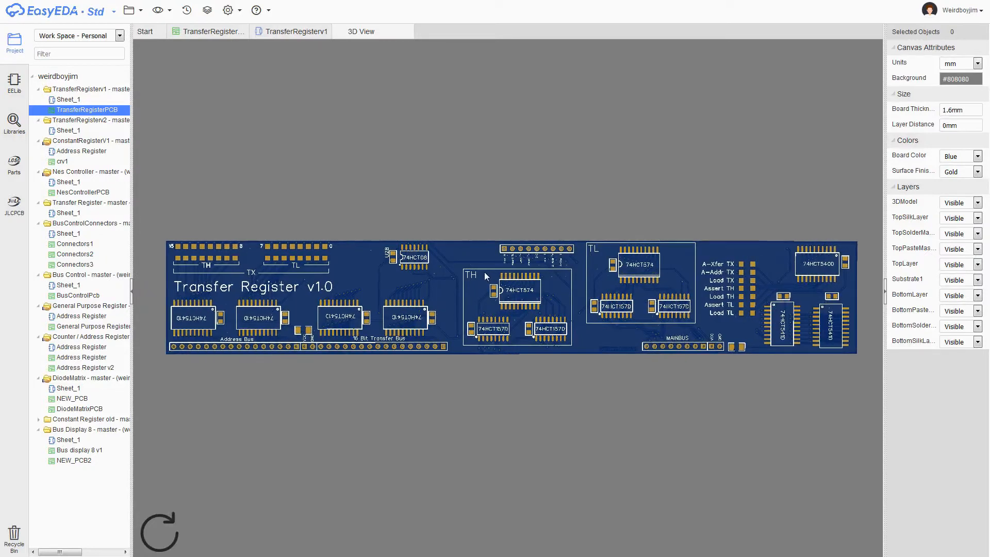
left_click_drag(468, 260, 391, 237)
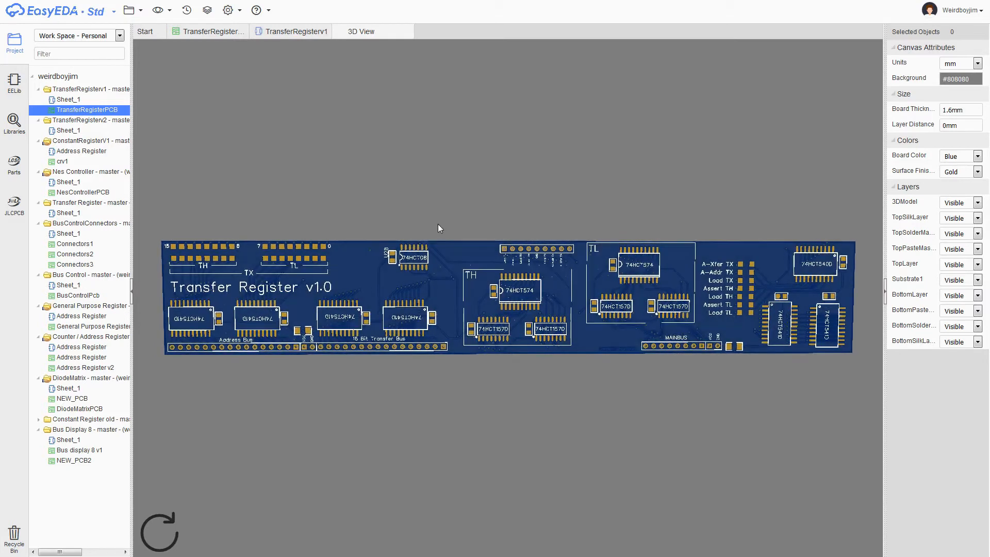
mouse_move(438, 200)
left_mouse_down()
mouse_move(444, 254)
mouse_move(436, 217)
left_mouse_up()
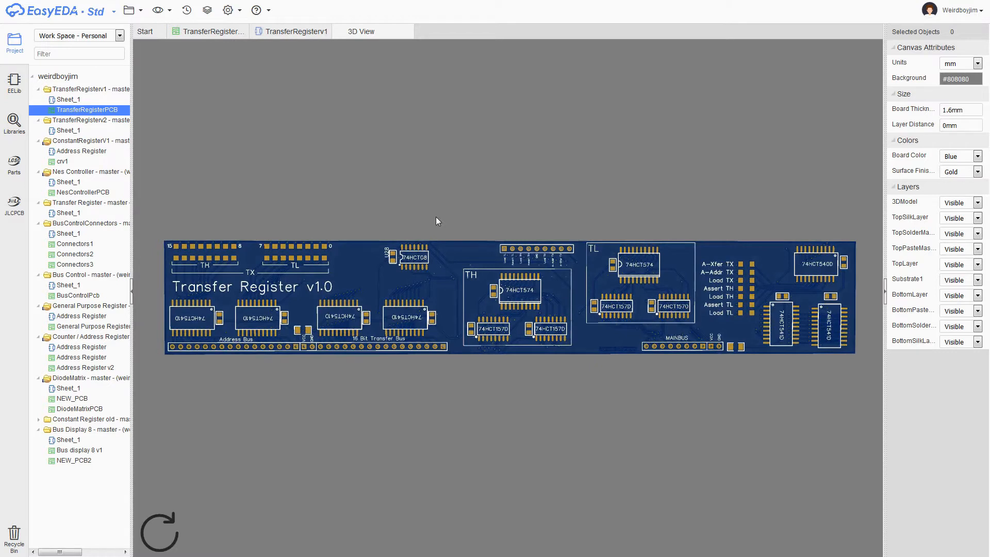
left_click_drag(436, 217, 455, 191)
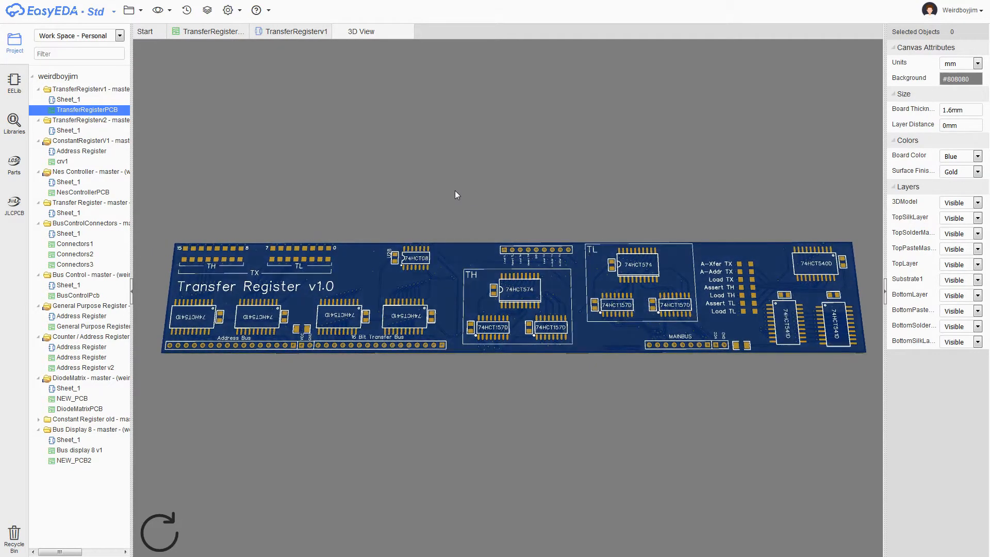
scroll(415, 289, "up", 5)
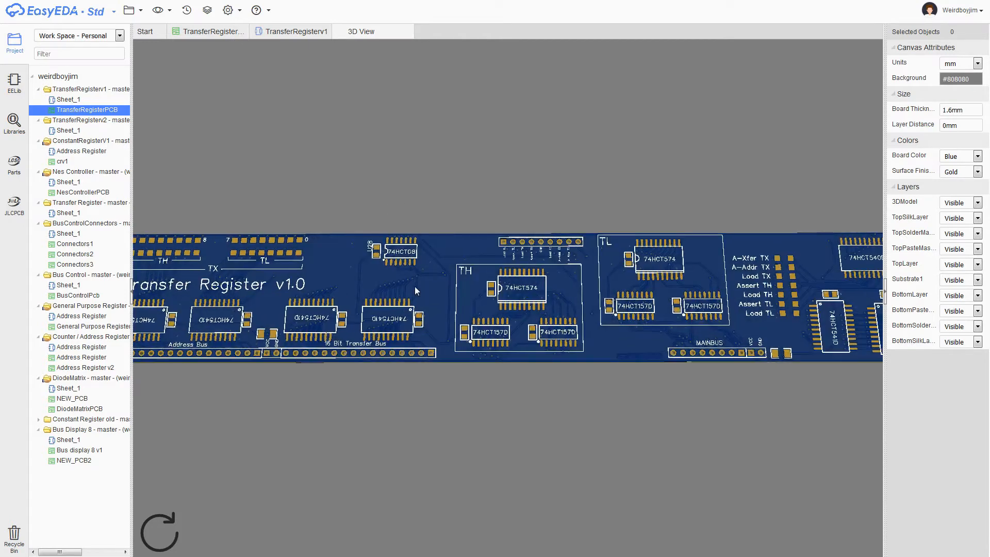
scroll(415, 286, "down", 5)
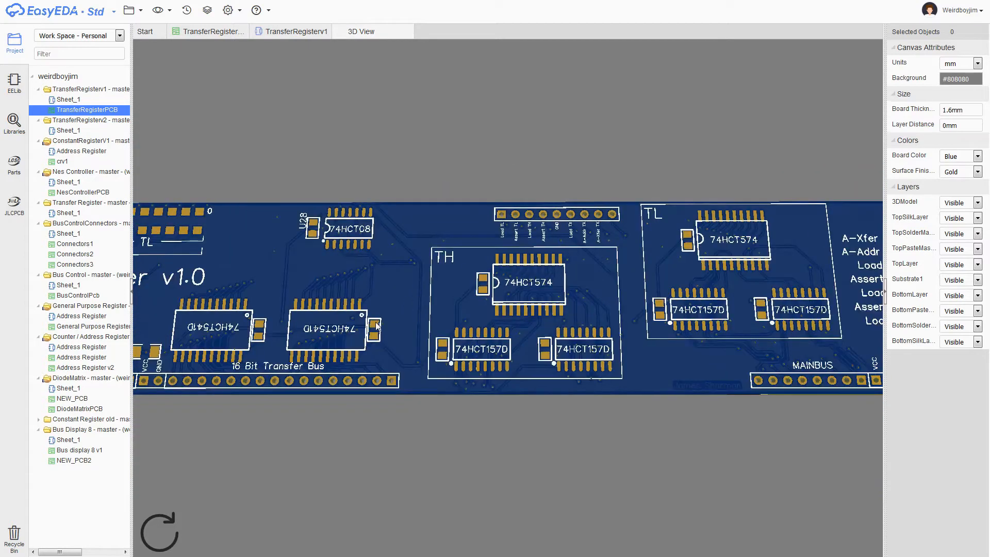
scroll(465, 226, "down", 1)
scroll(465, 227, "down", 1)
middle_click(380, 203)
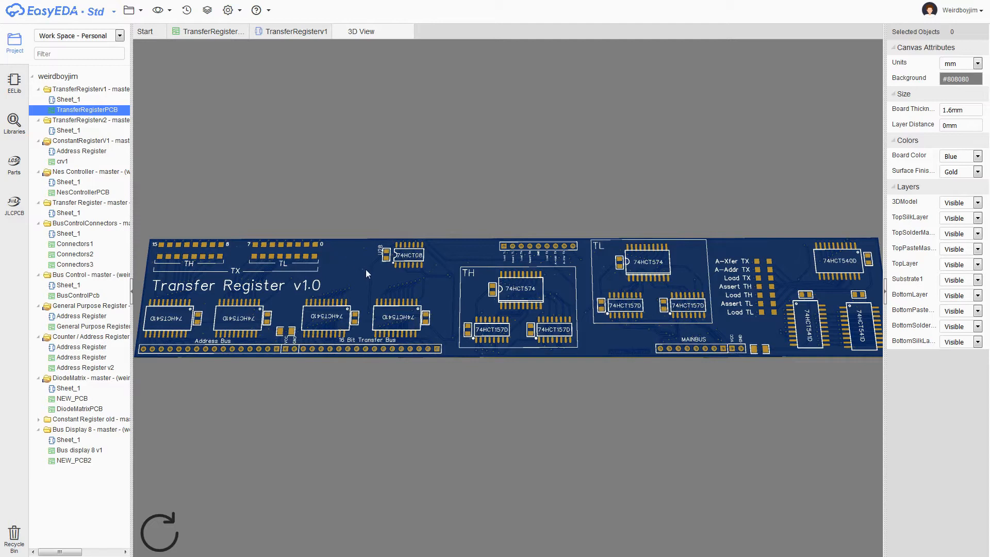
left_click_drag(328, 249, 343, 211)
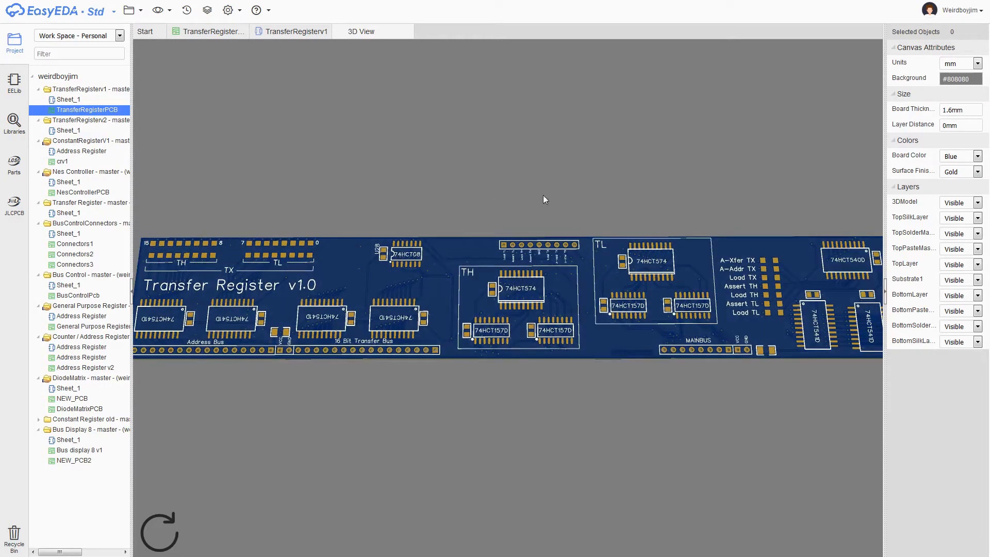
left_click_drag(617, 200, 606, 284)
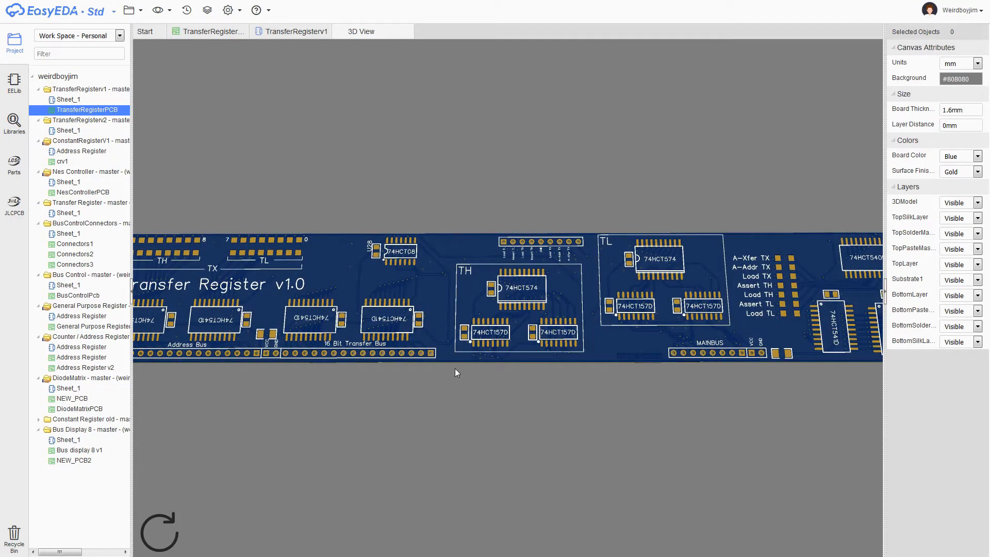
left_click_drag(454, 363, 376, 287)
left_click_drag(531, 331, 407, 293)
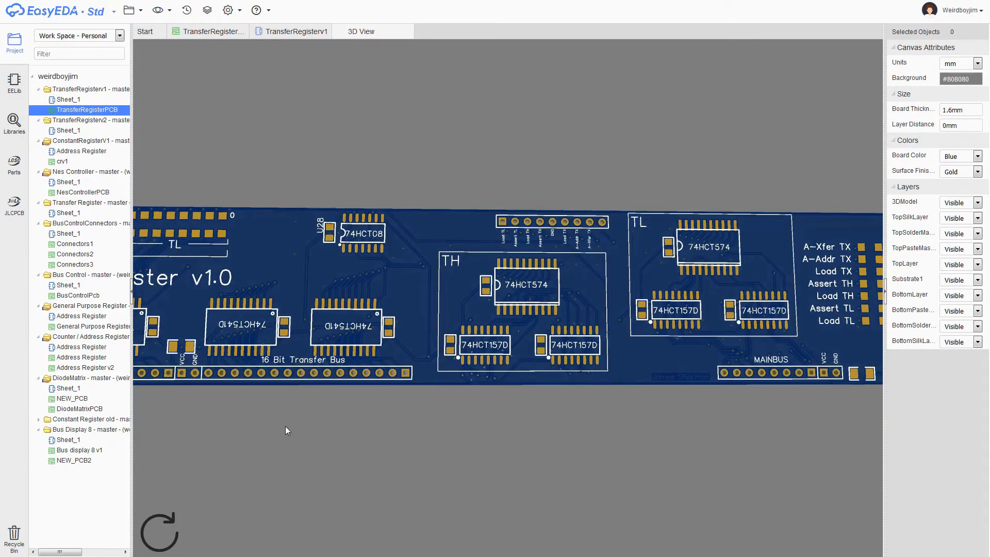
scroll(319, 375, "down", 2)
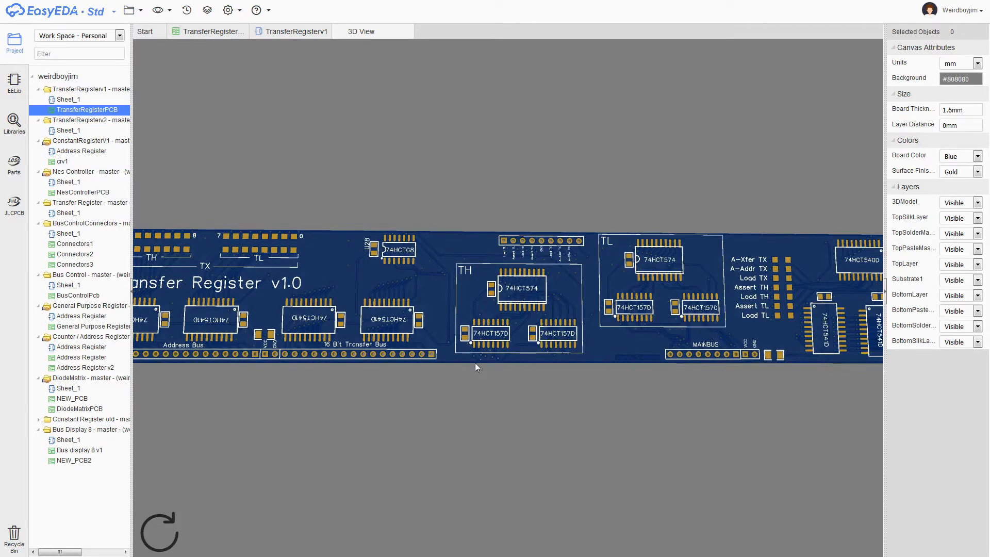
scroll(475, 363, "down", 1)
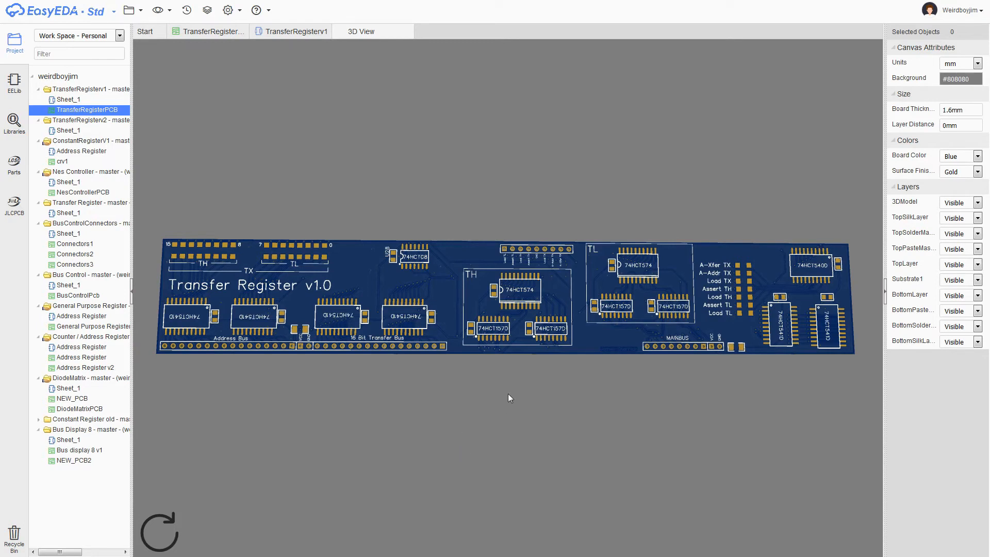
left_click_drag(576, 370, 527, 435)
scroll(438, 397, "up", 3)
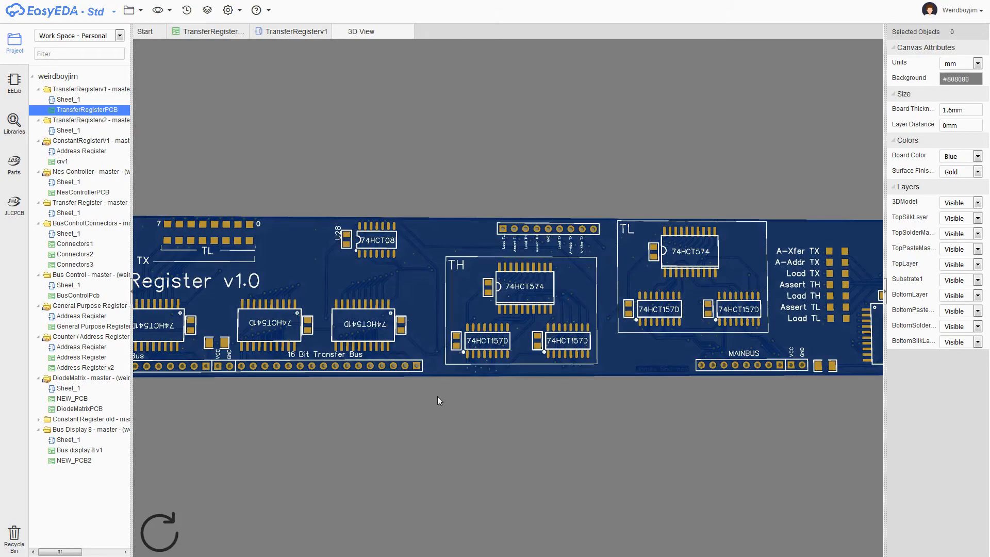
scroll(438, 397, "down", 3)
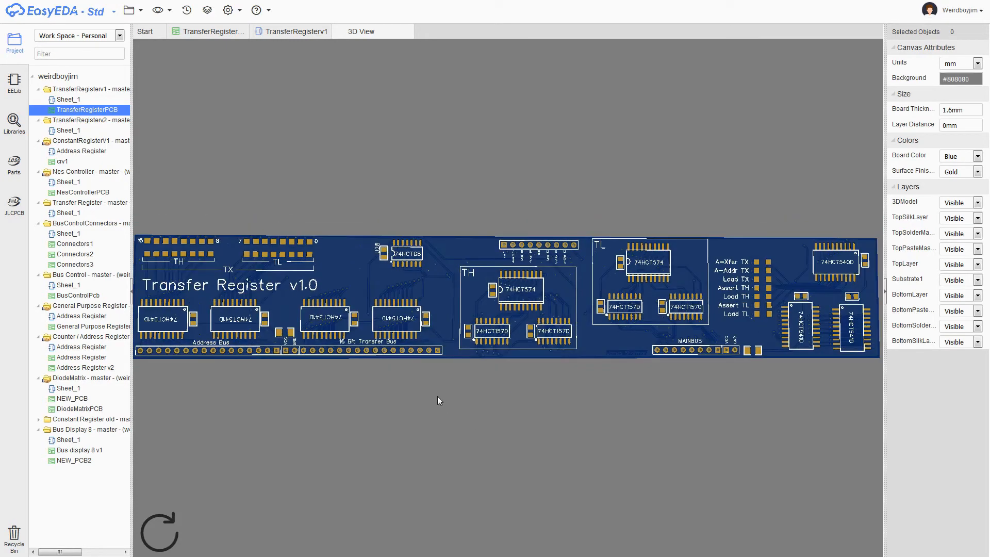